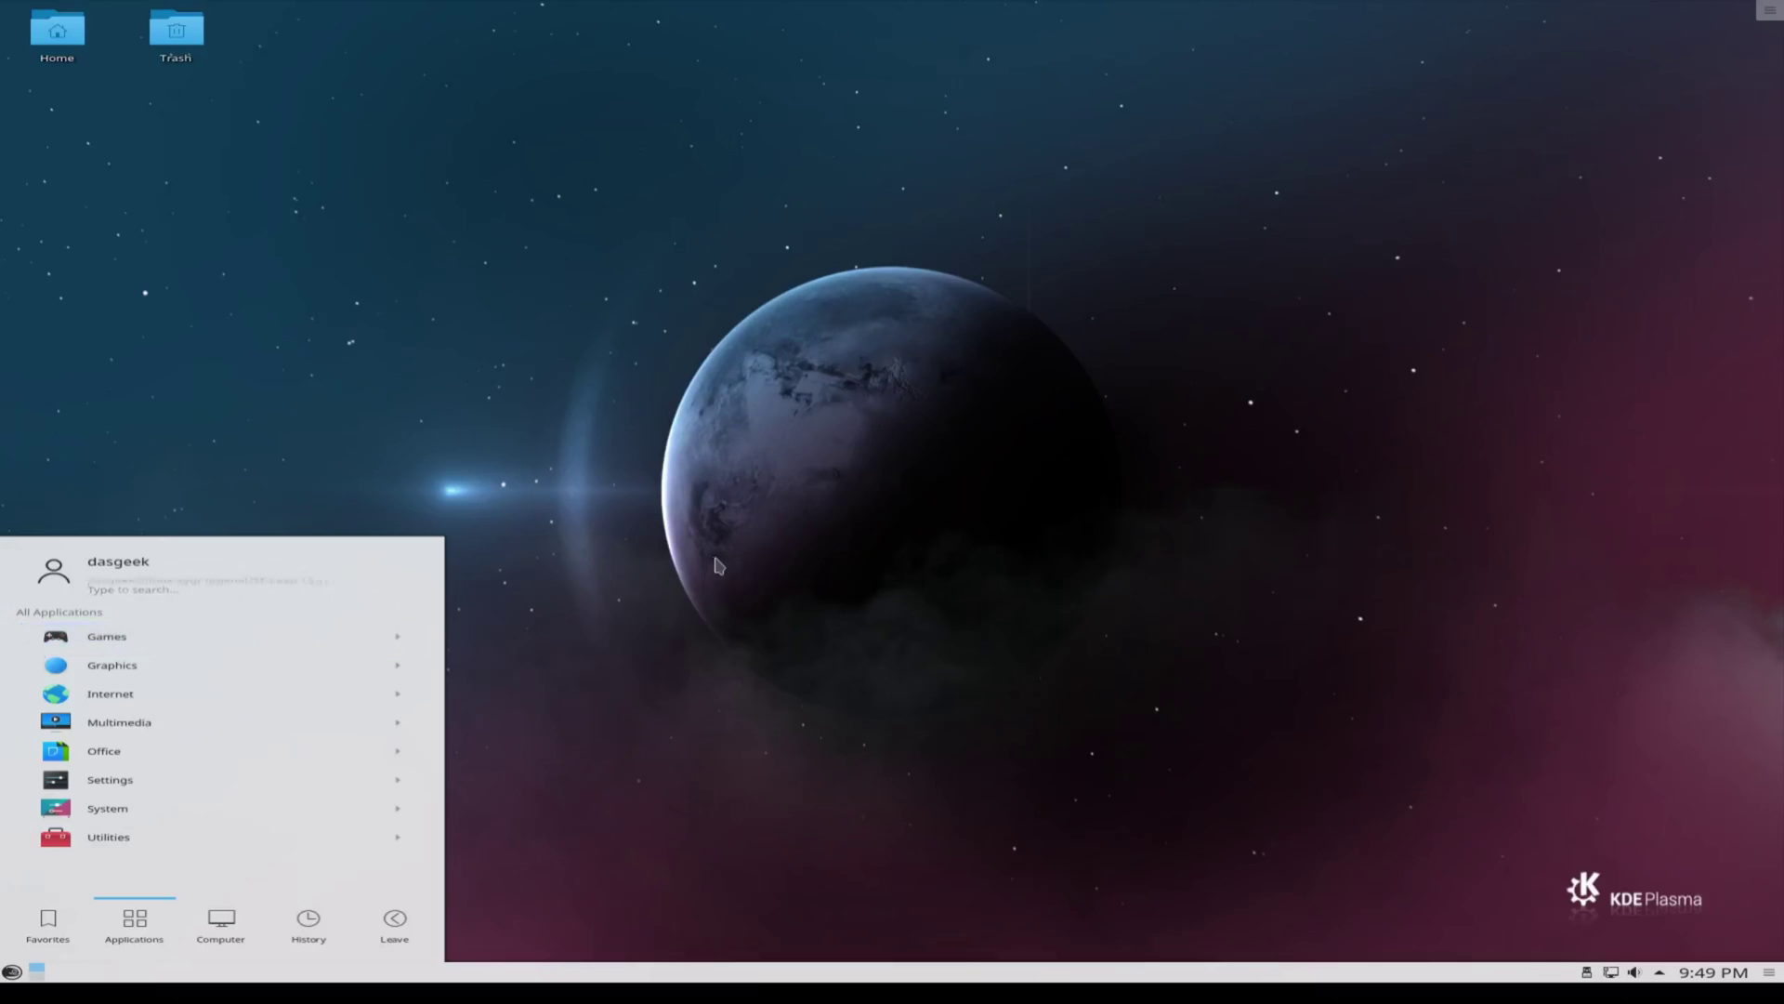
Turn on 'Show applications by name' in the Application Launcher settings and apply it.
left_click(259, 697)
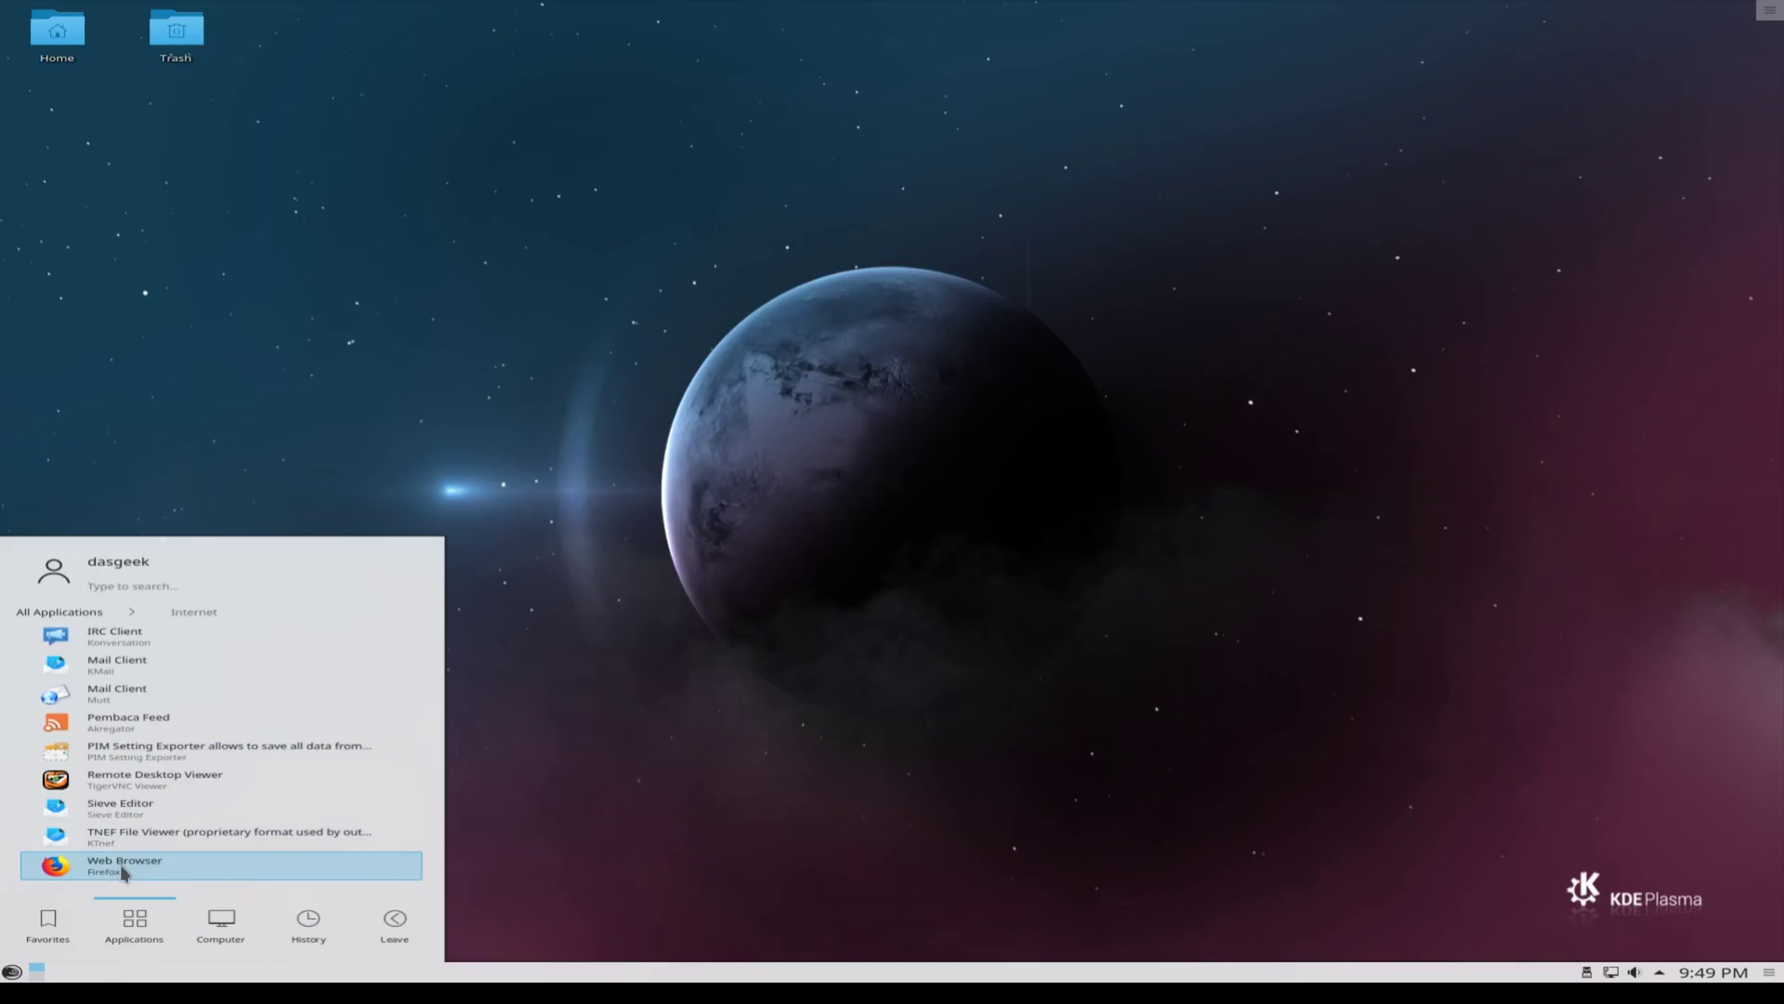
left_click(11, 972)
right_click(11, 976)
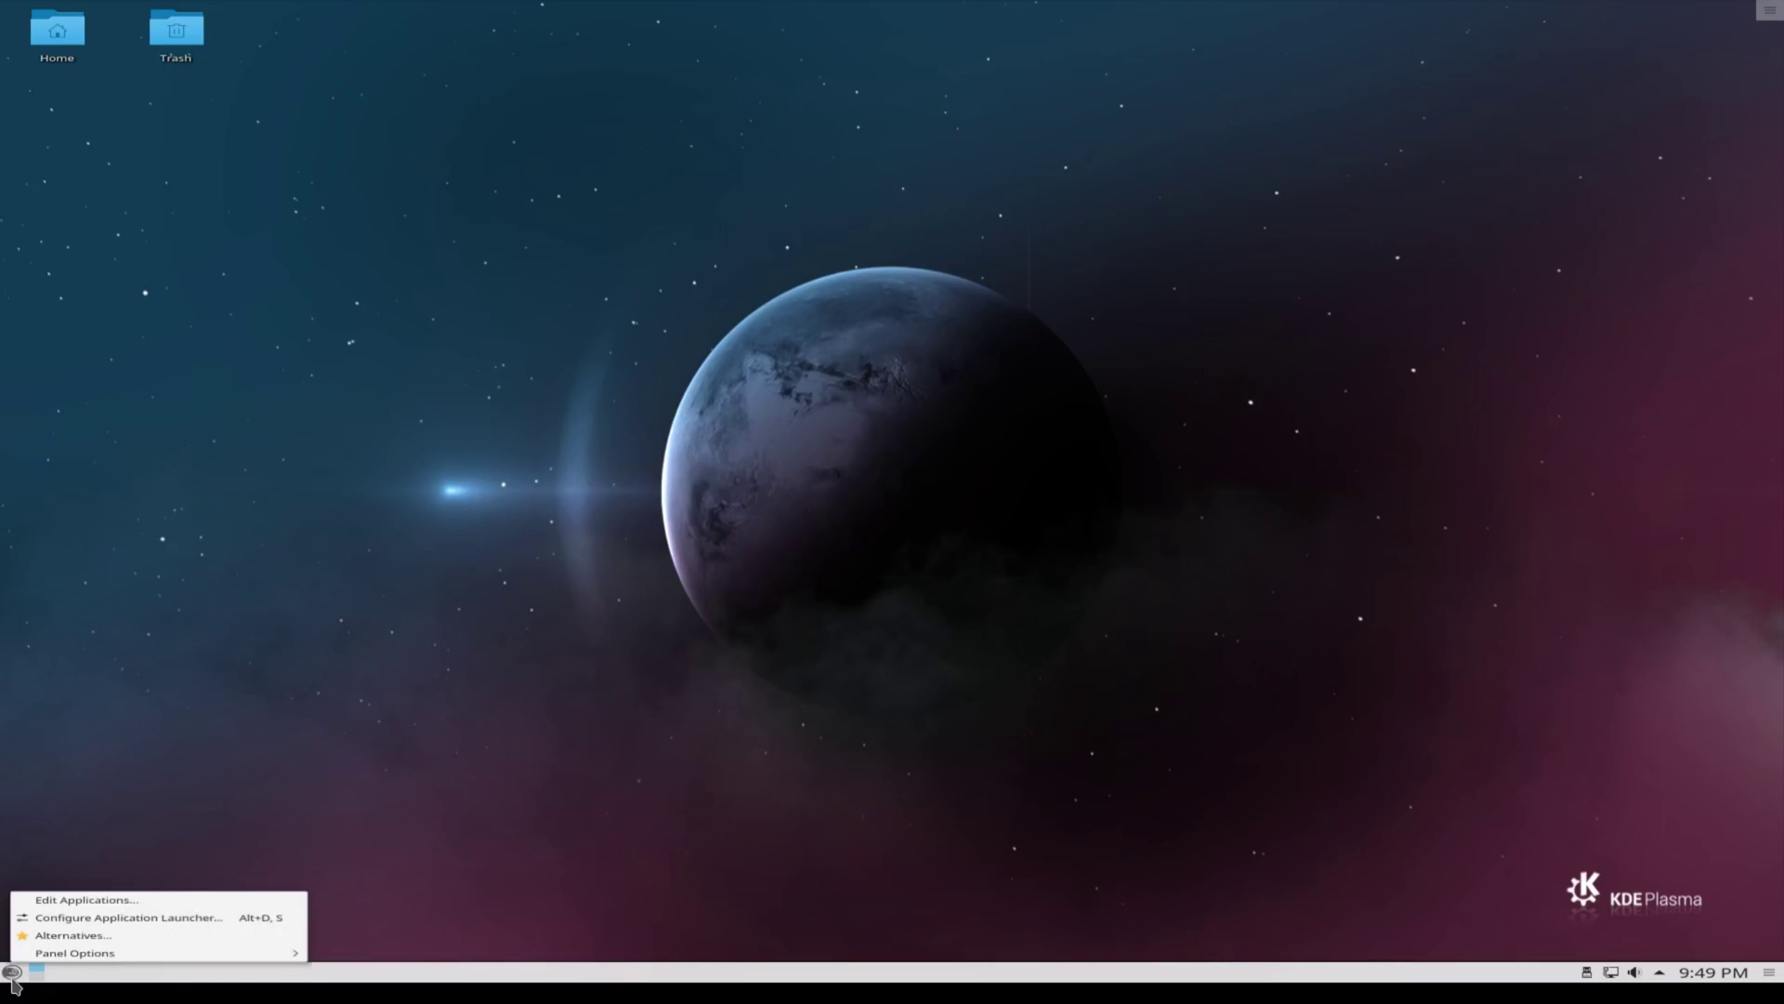
left_click(60, 922)
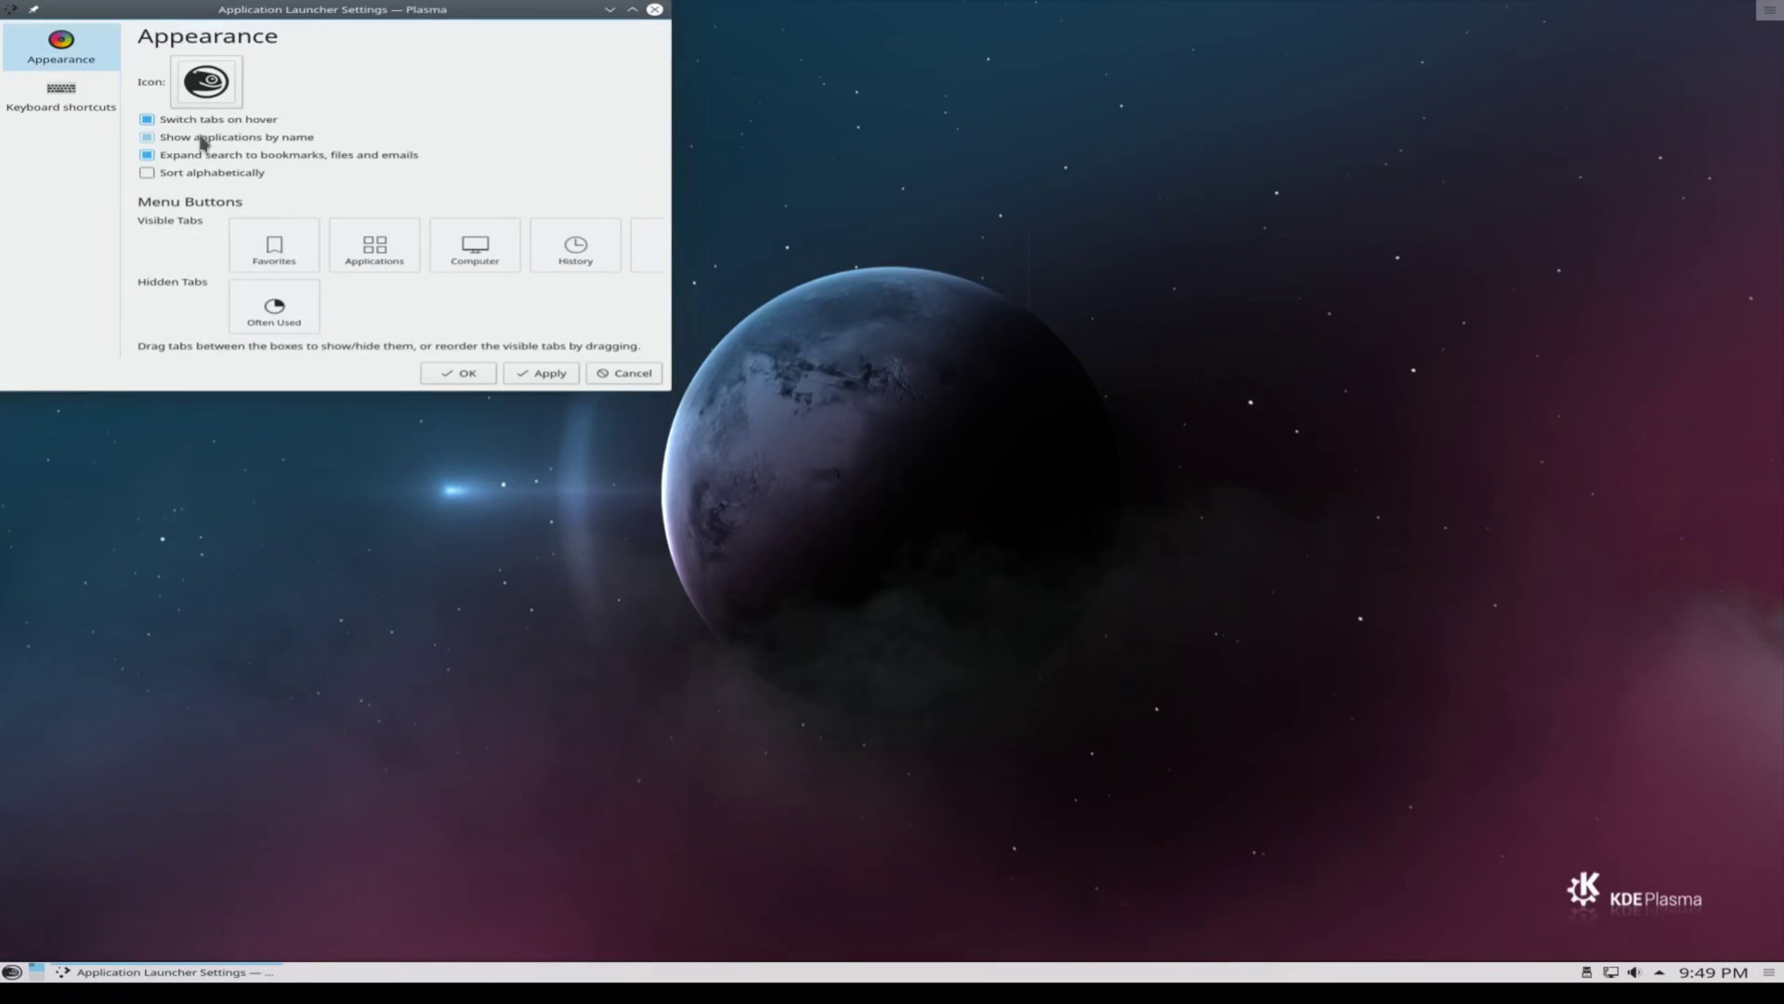
left_click(545, 376)
left_click(462, 373)
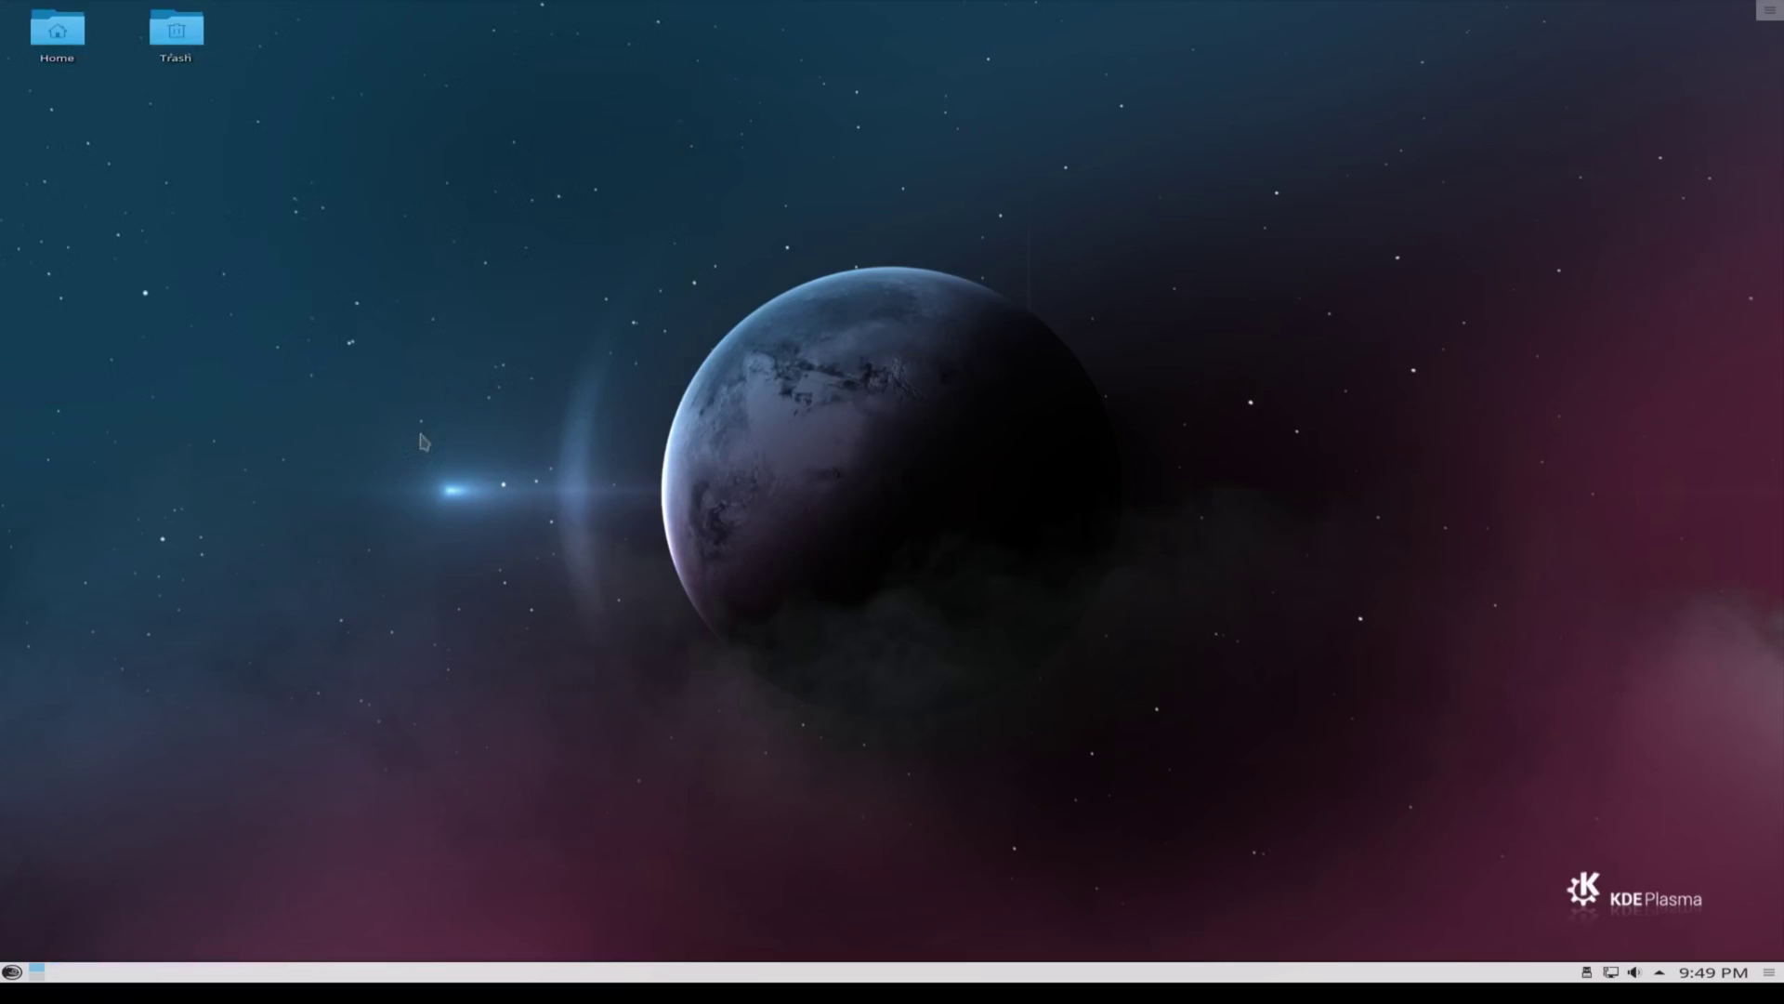
Reopen the launcher's Internet category to check that apps like Firefox are listed by name.
left_click(11, 972)
left_click(132, 930)
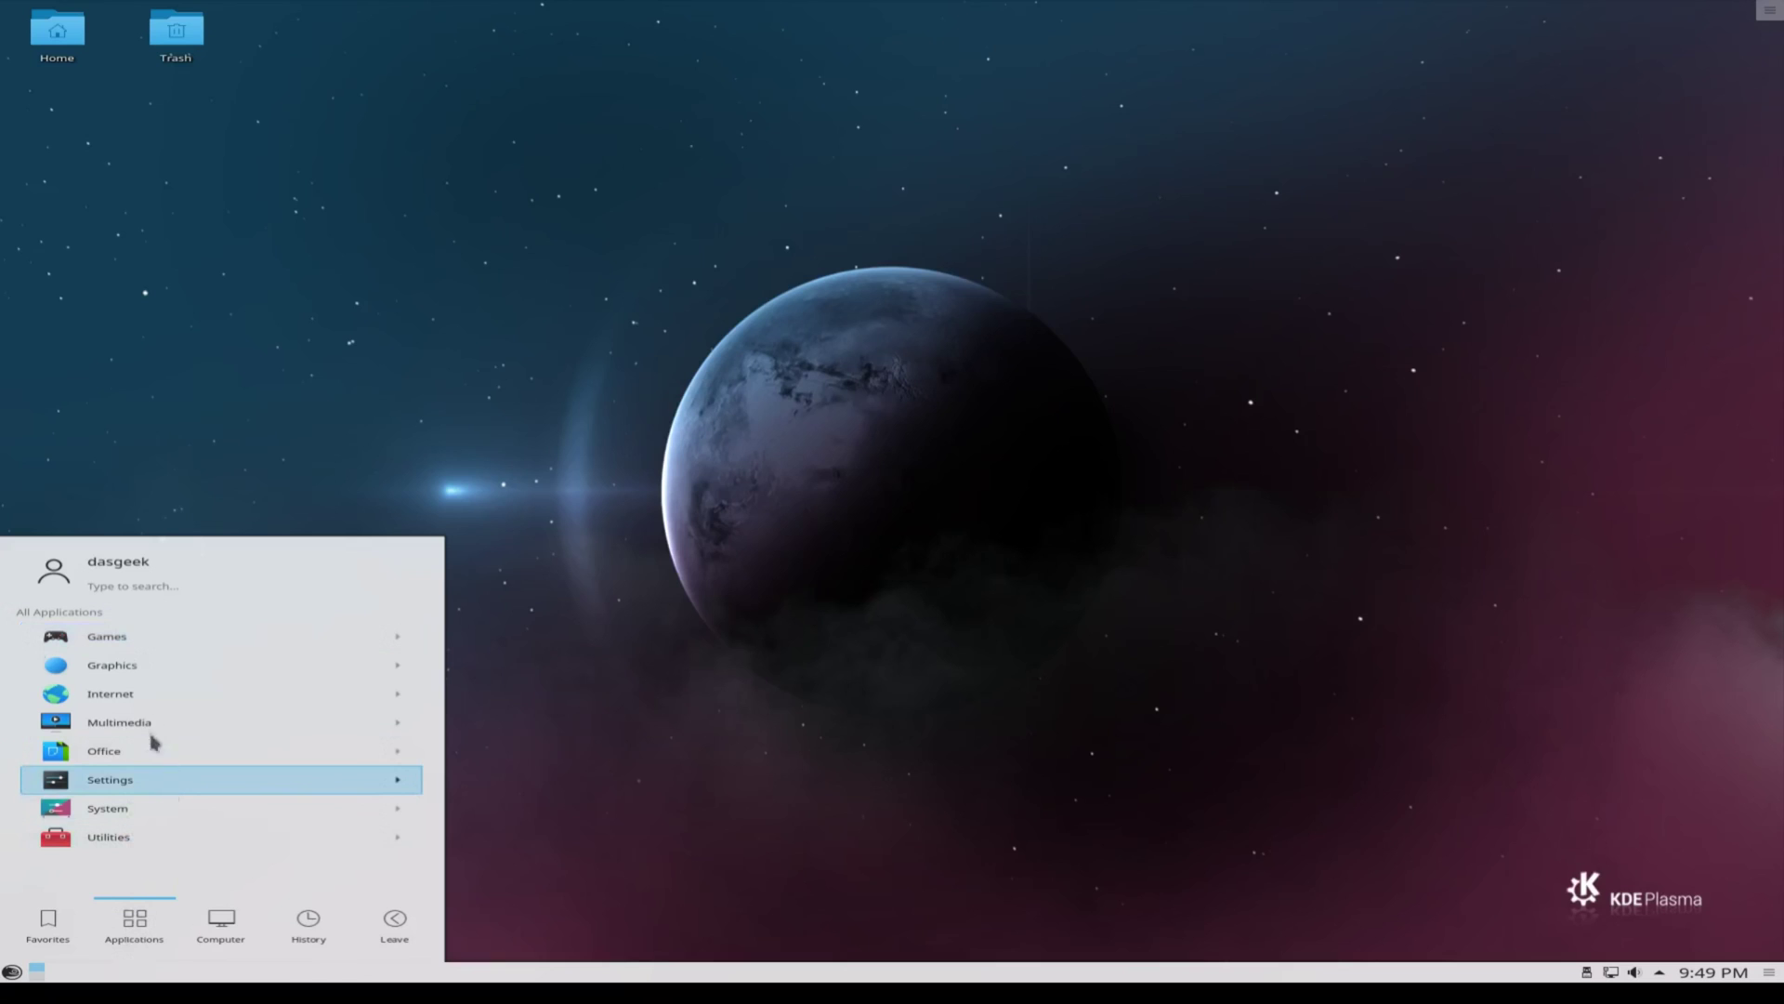
left_click(160, 690)
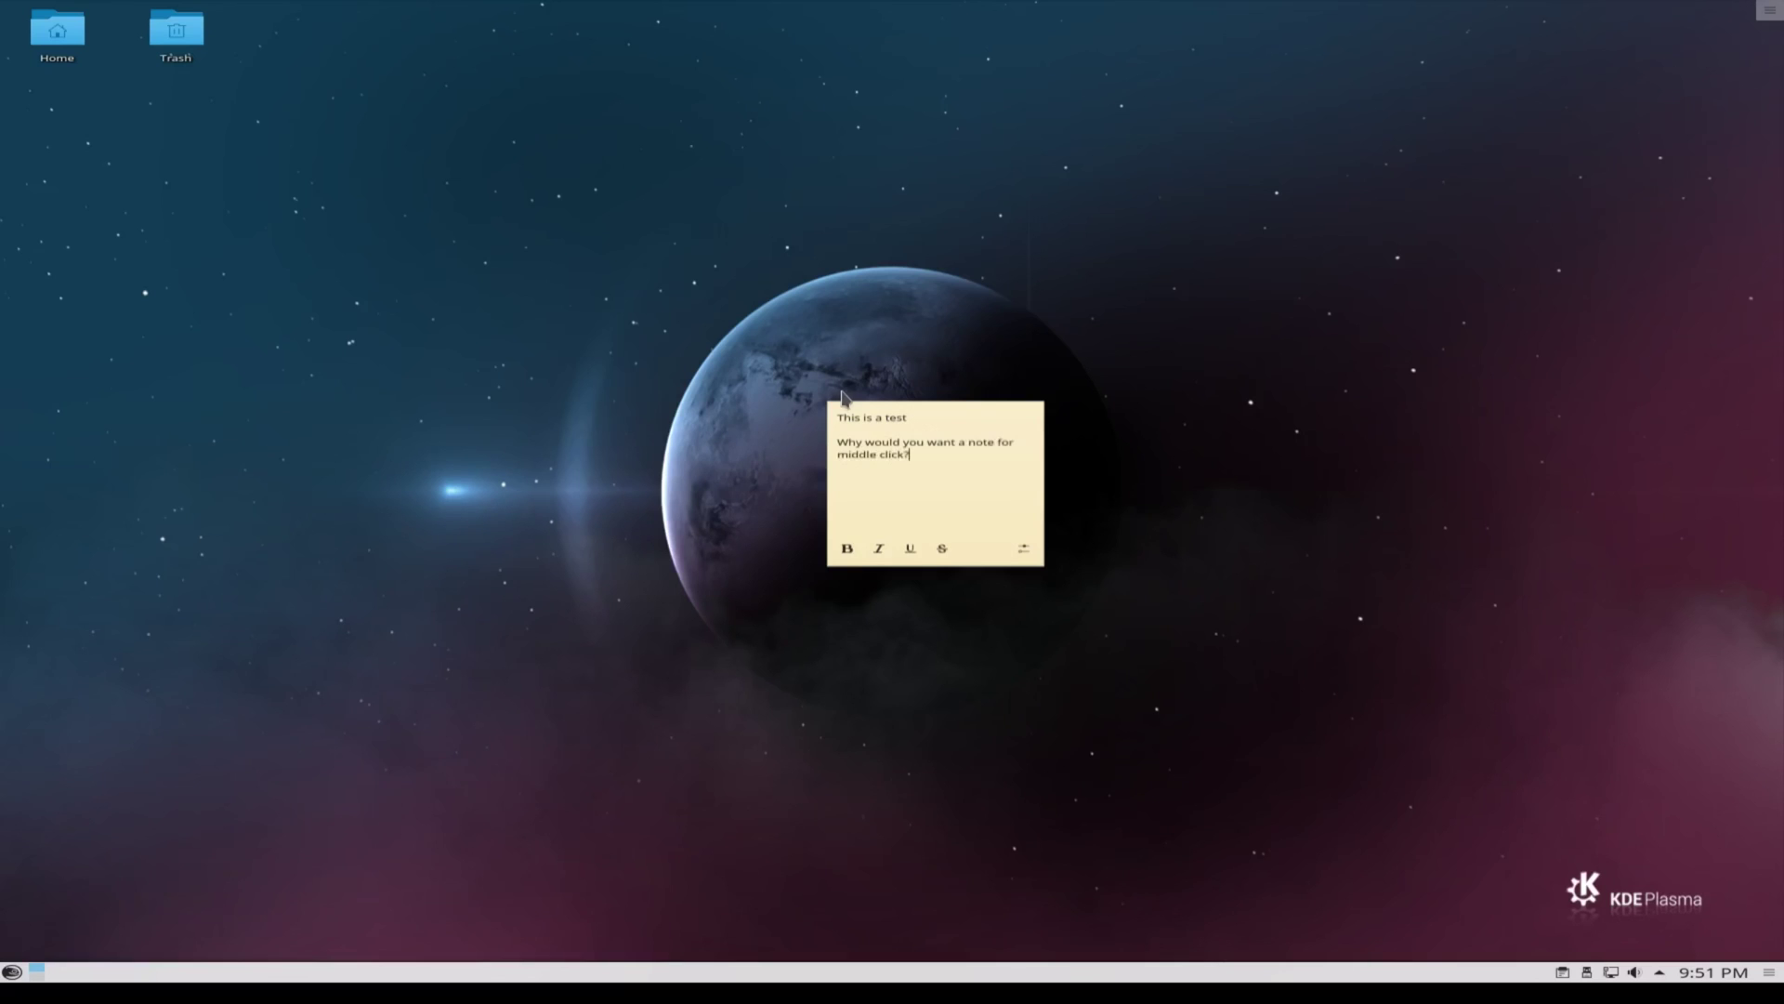
Set the desktop's Middle-Button mouse action to Application Launcher, apply it, and test with a middle-click.
right_click(752, 442)
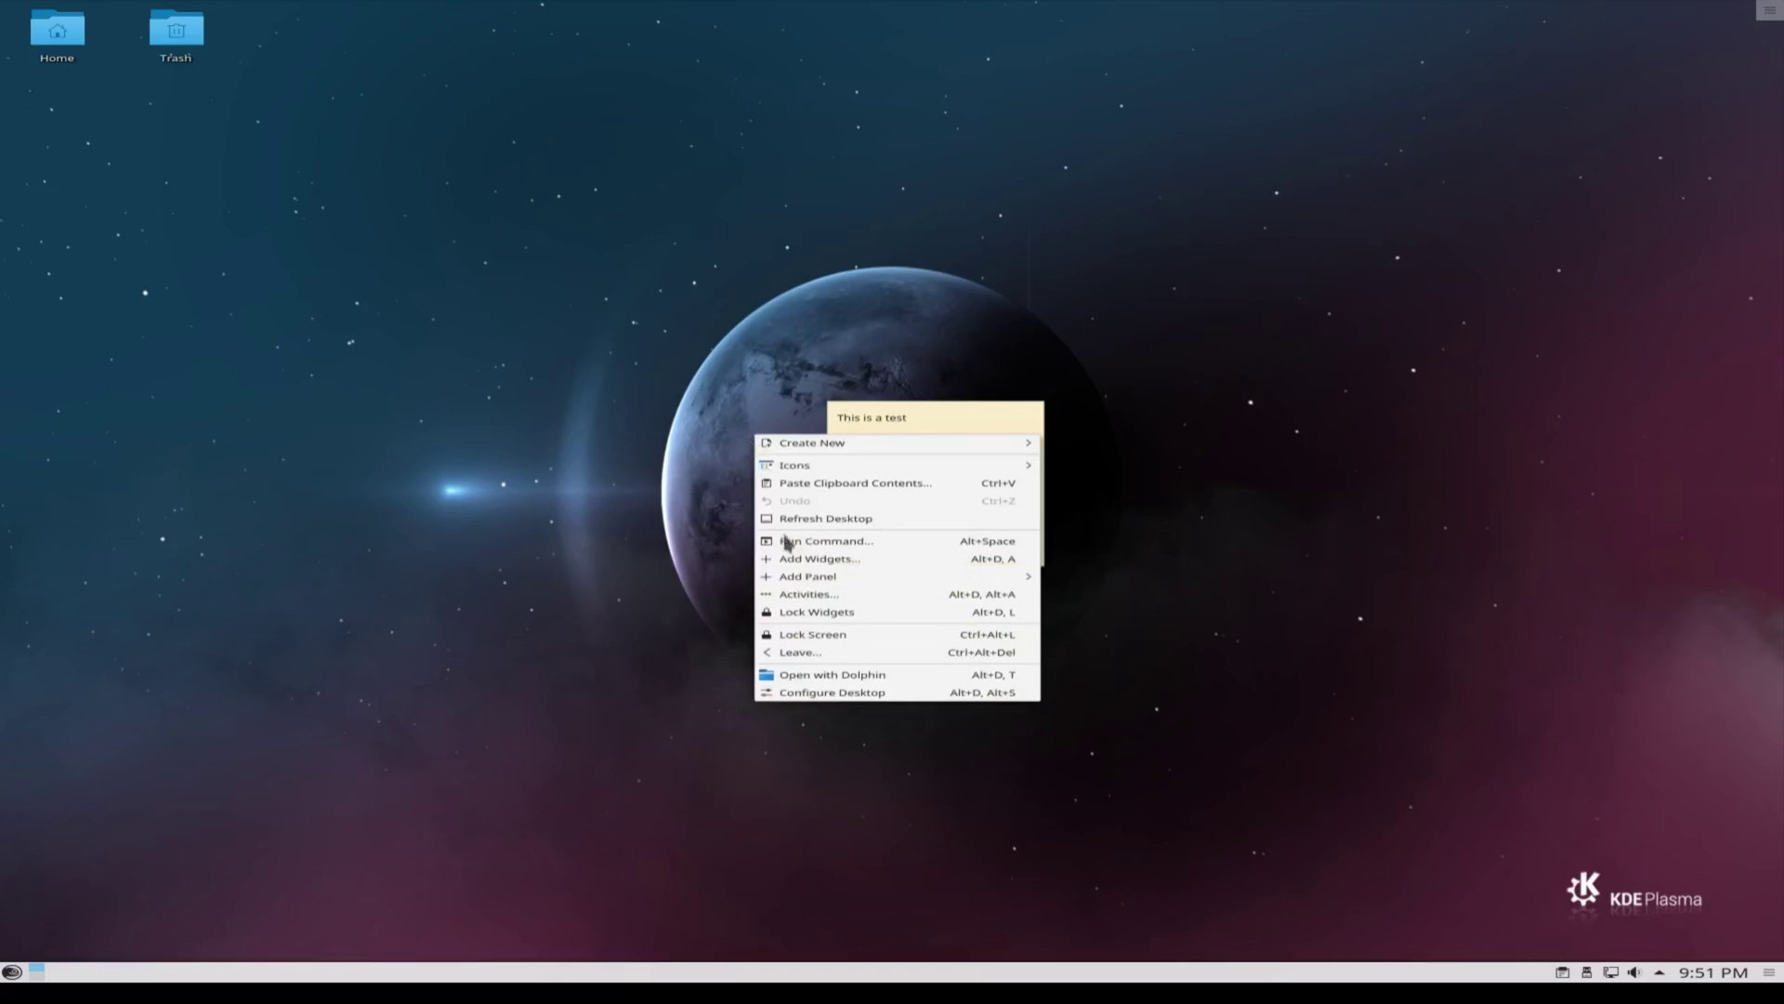
left_click(820, 692)
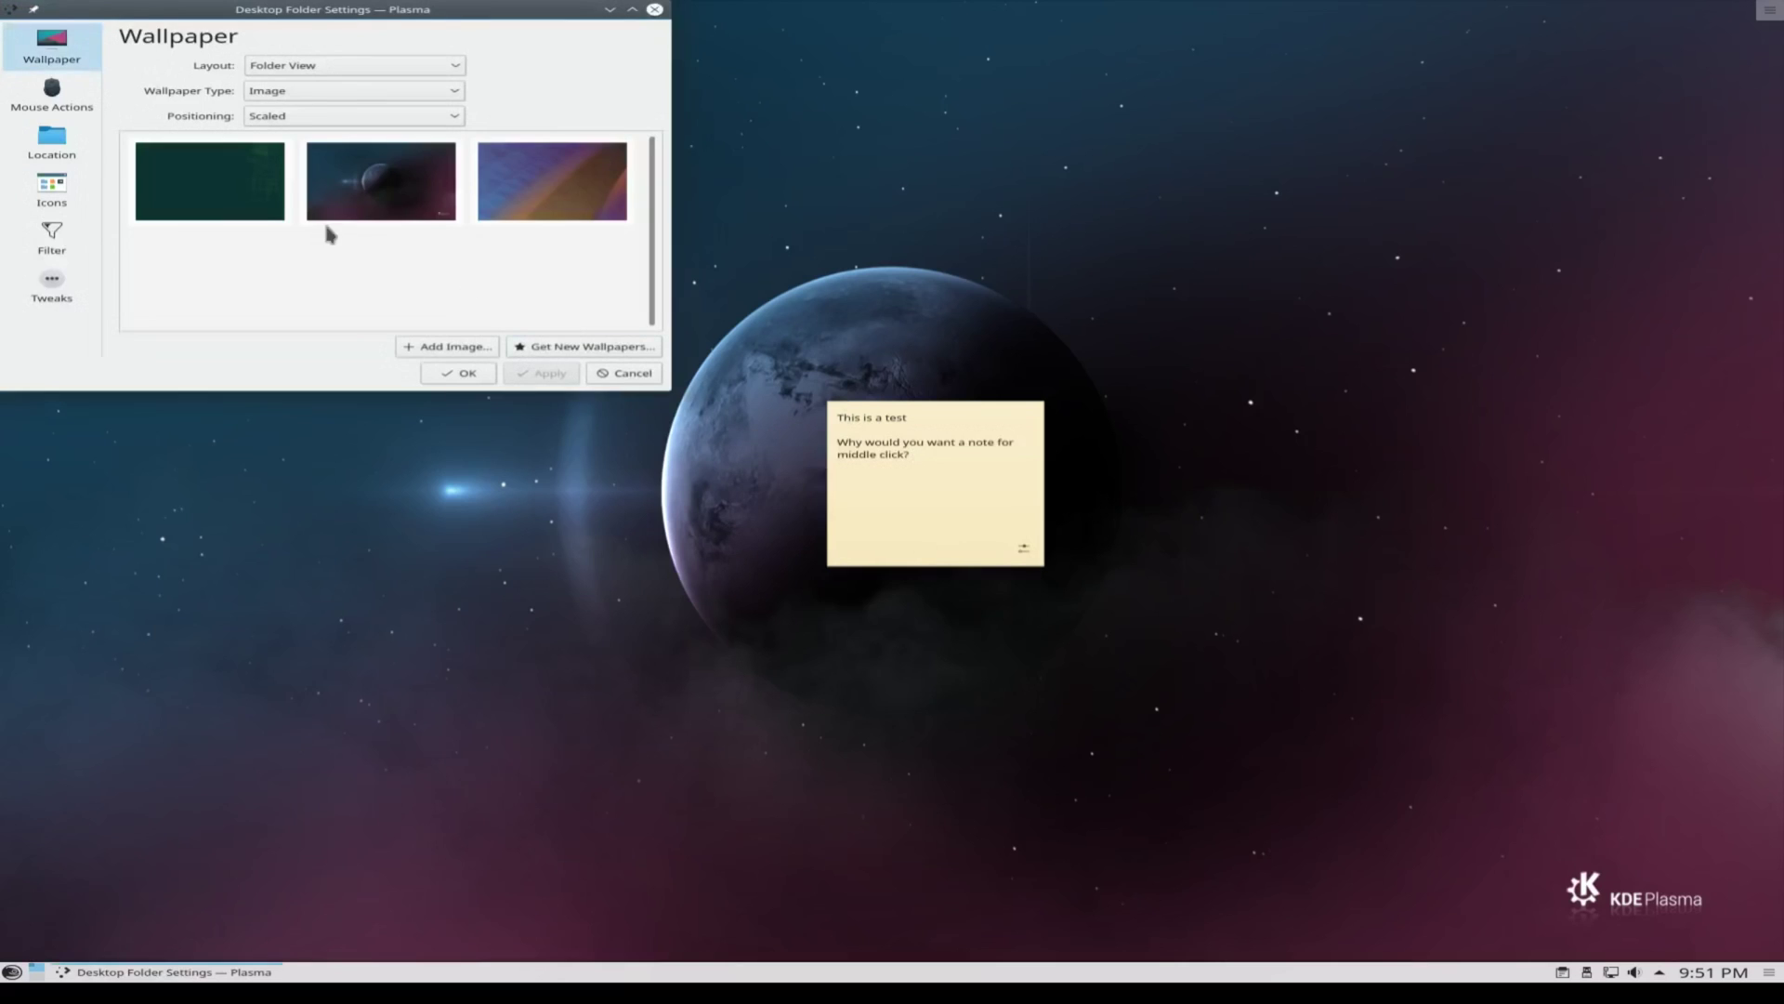
left_click(54, 100)
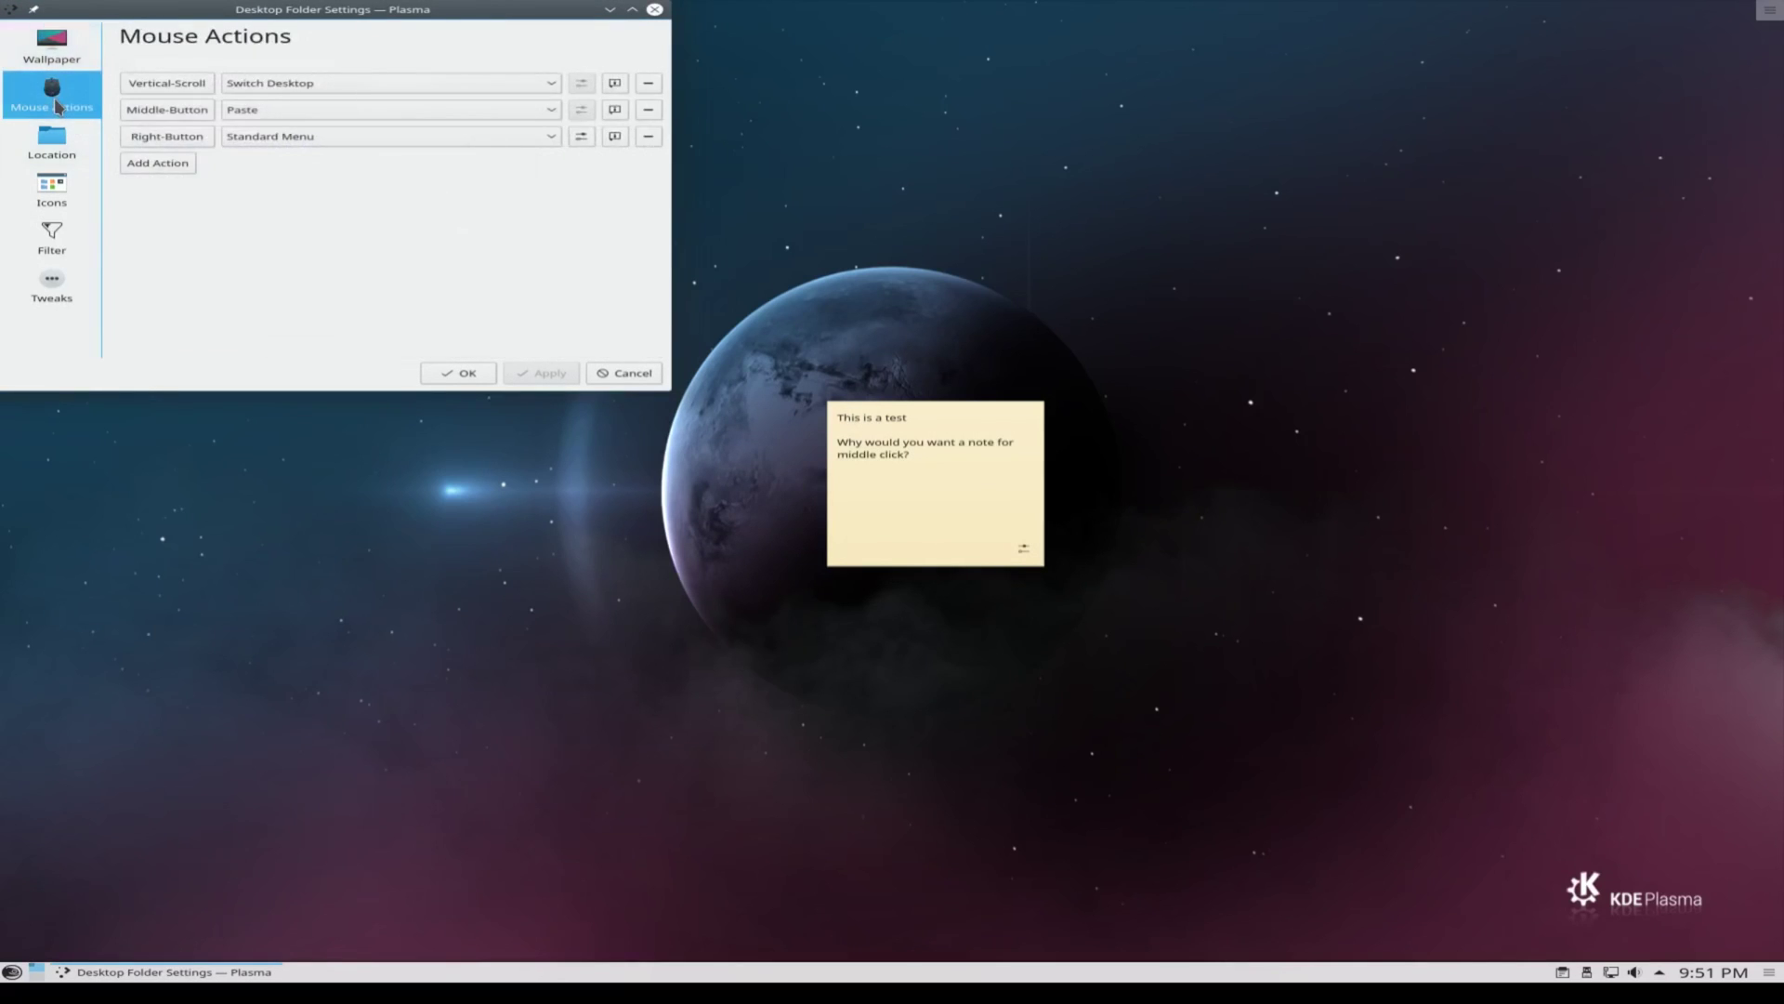
left_click(265, 112)
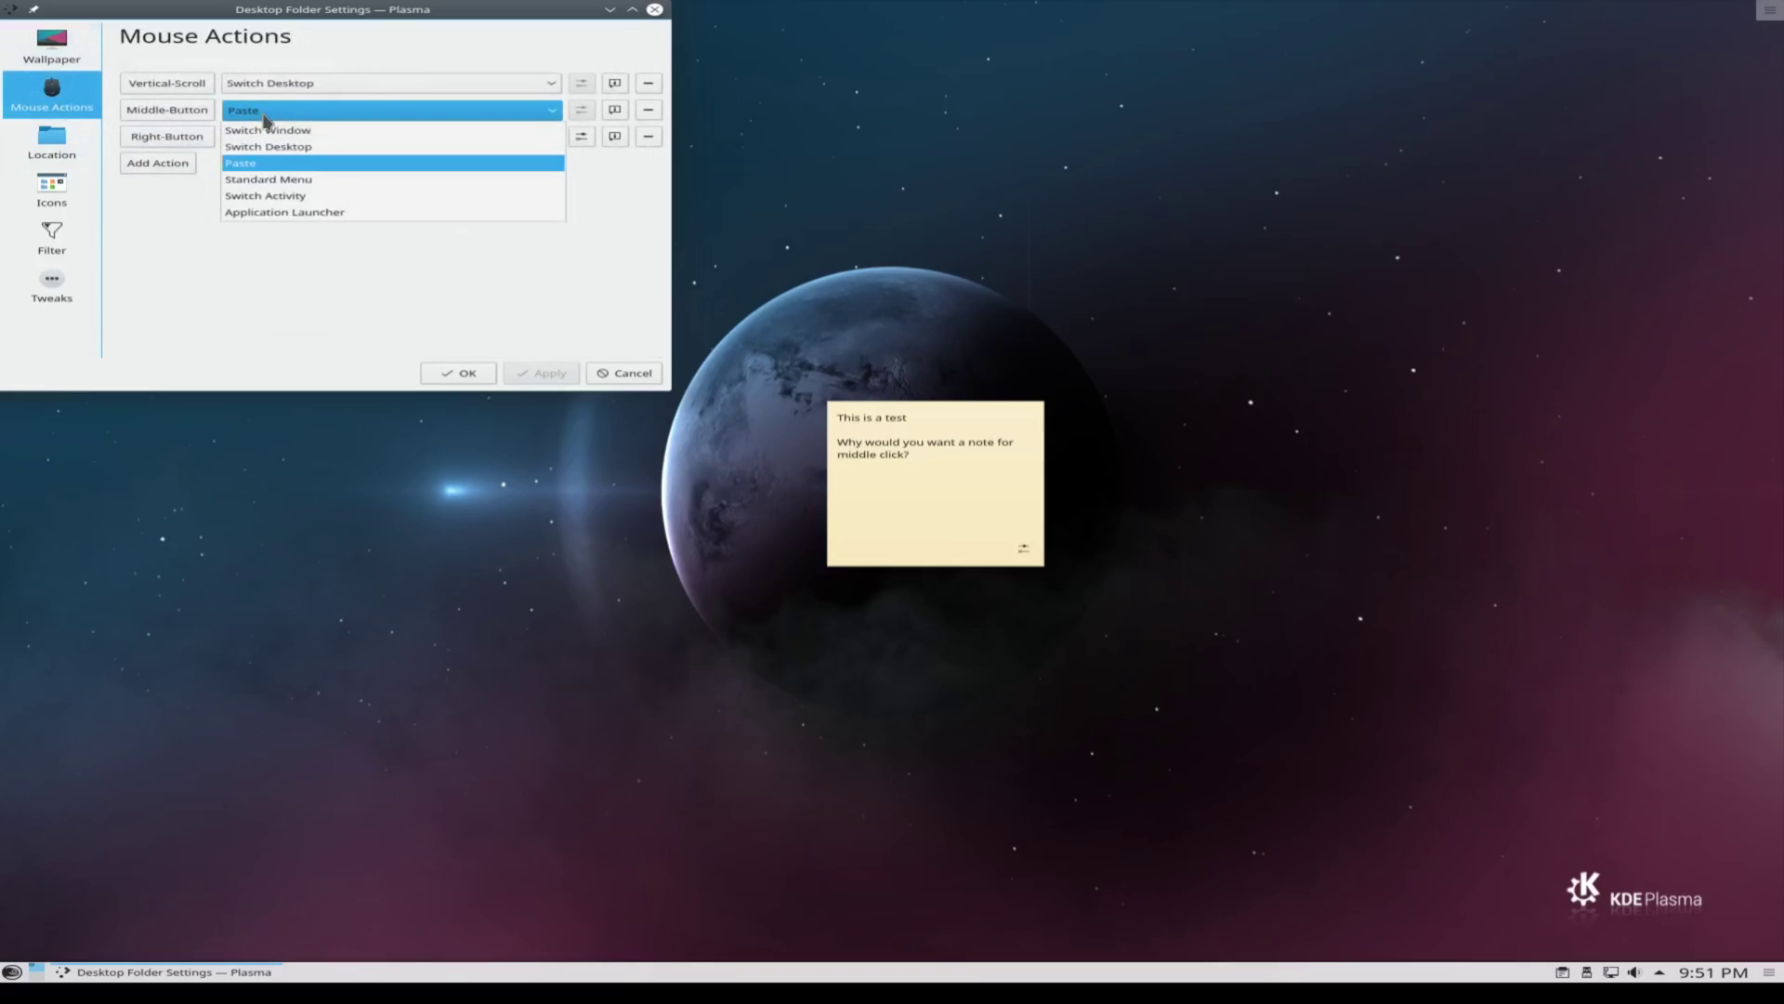
left_click(298, 213)
left_click(530, 376)
left_click(467, 376)
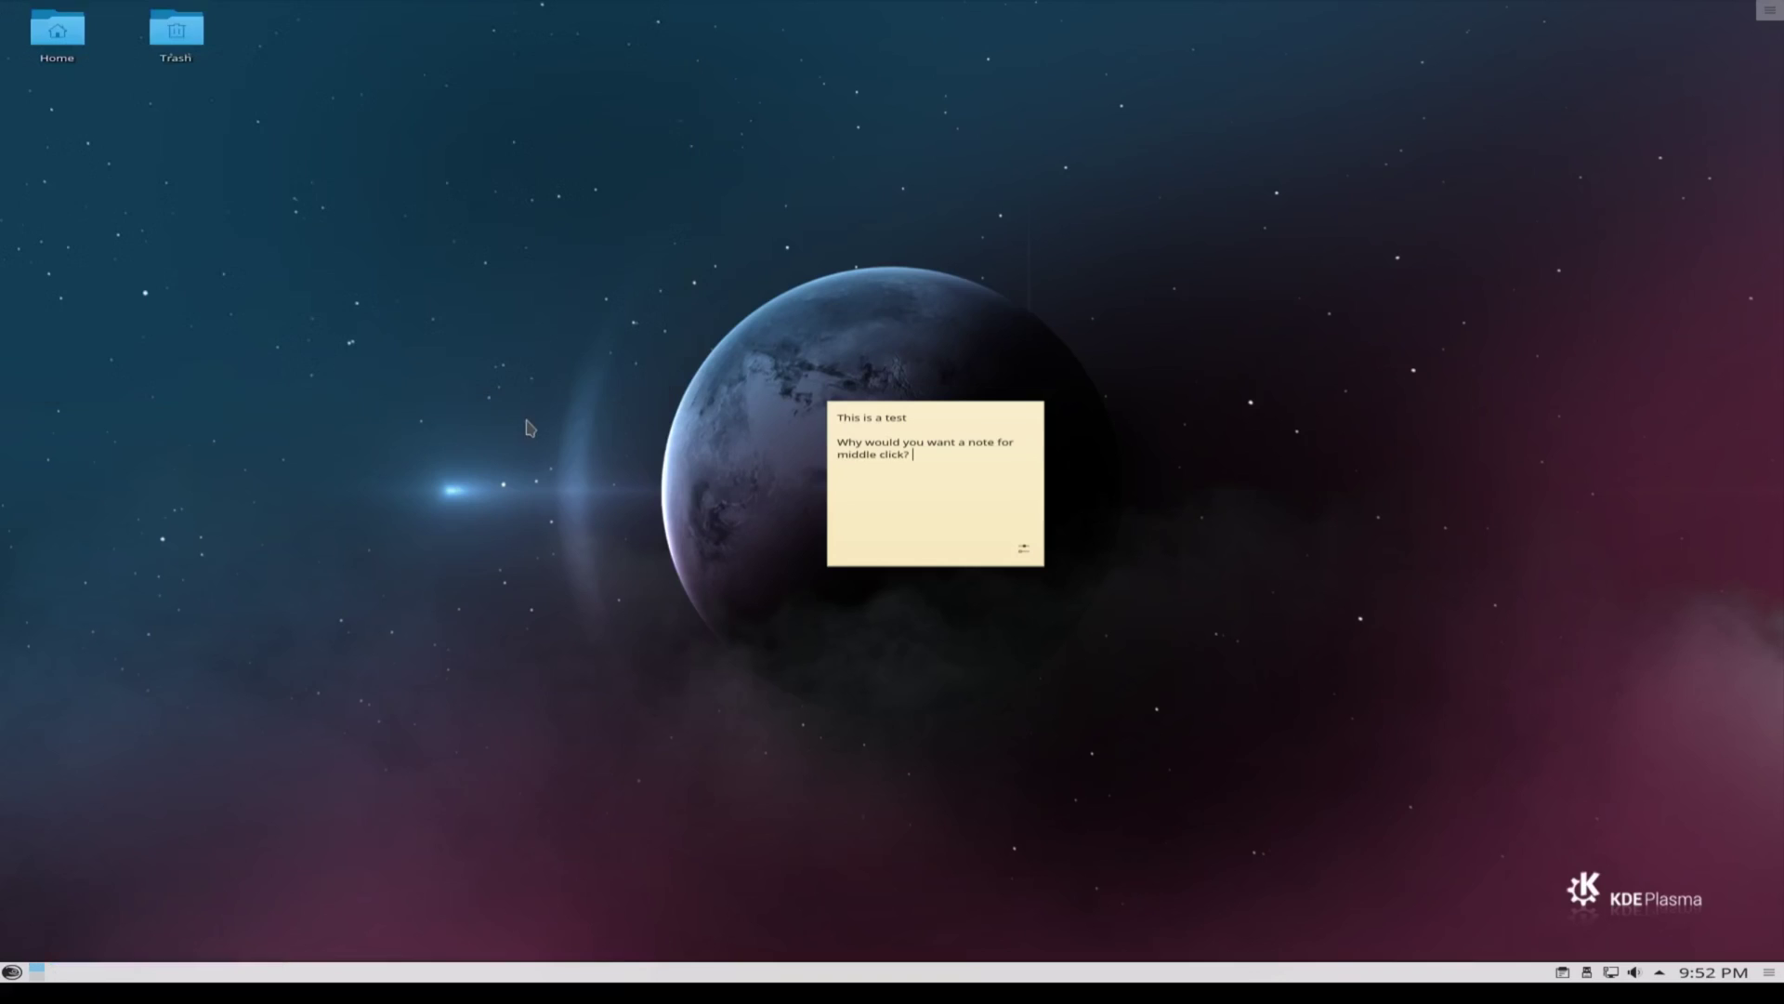
middle_click(532, 423)
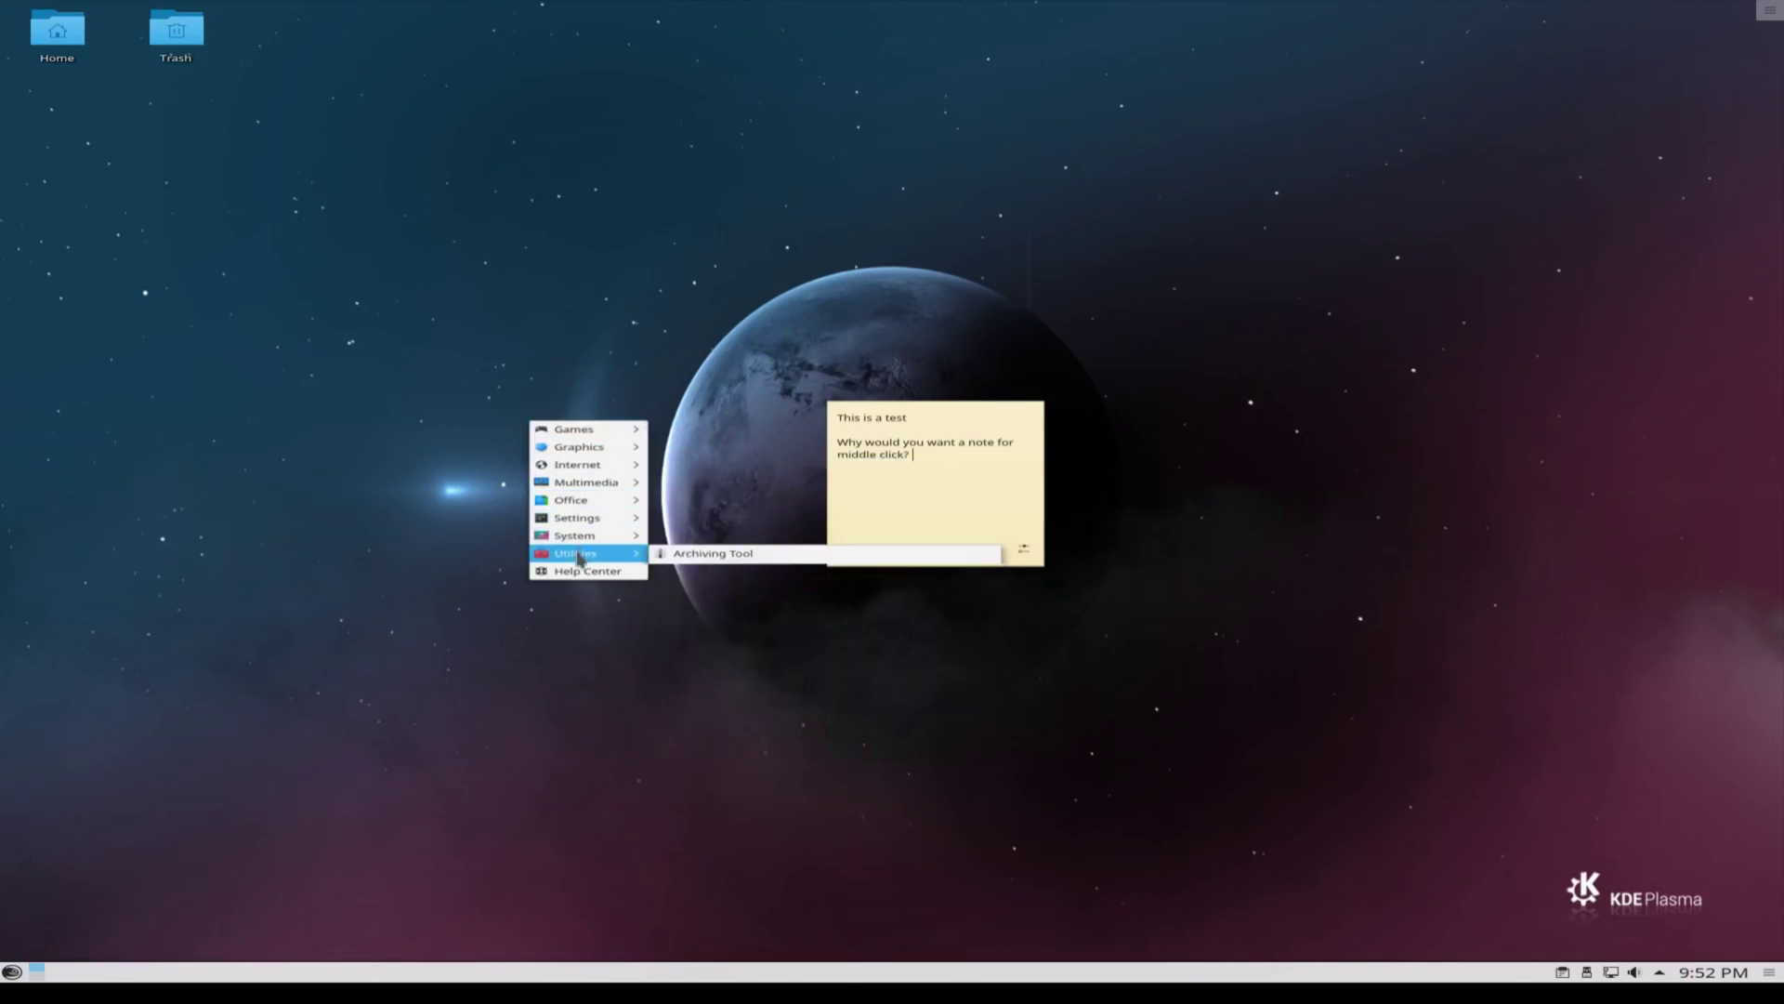
left_click(423, 455)
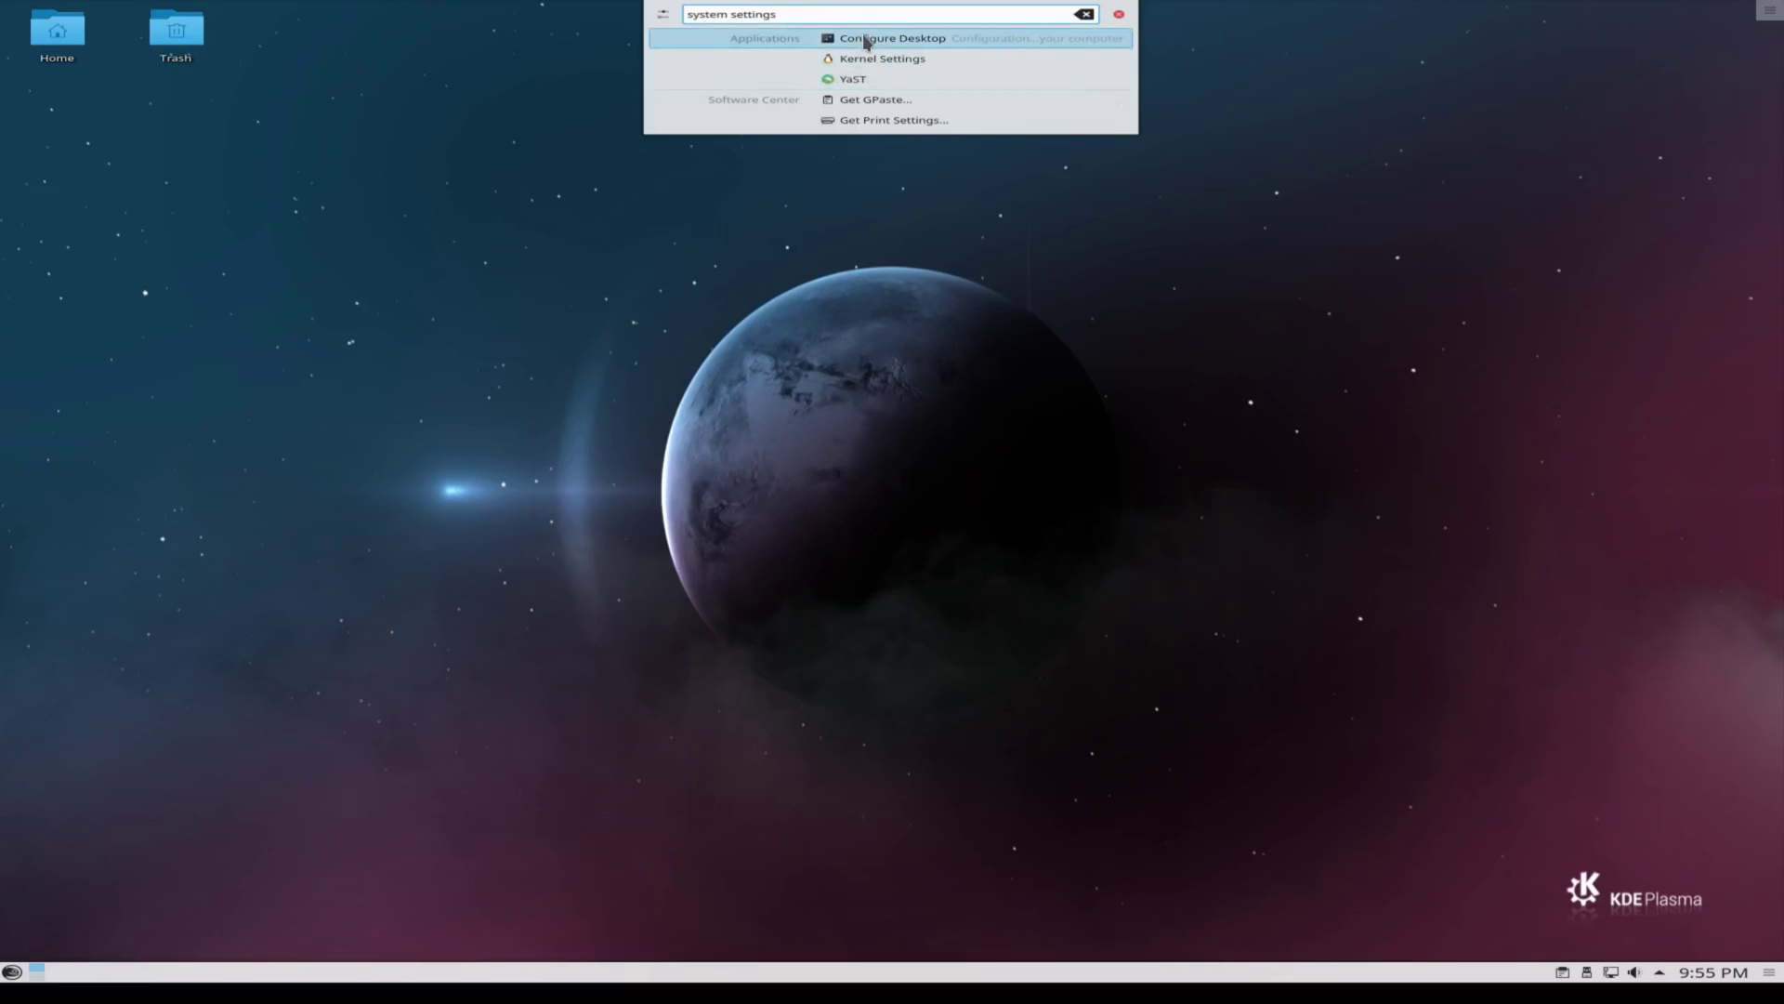
In System Settings' Input Devices > Mouse page, choose 'Double-click to open files and folders' and apply.
left_click(864, 39)
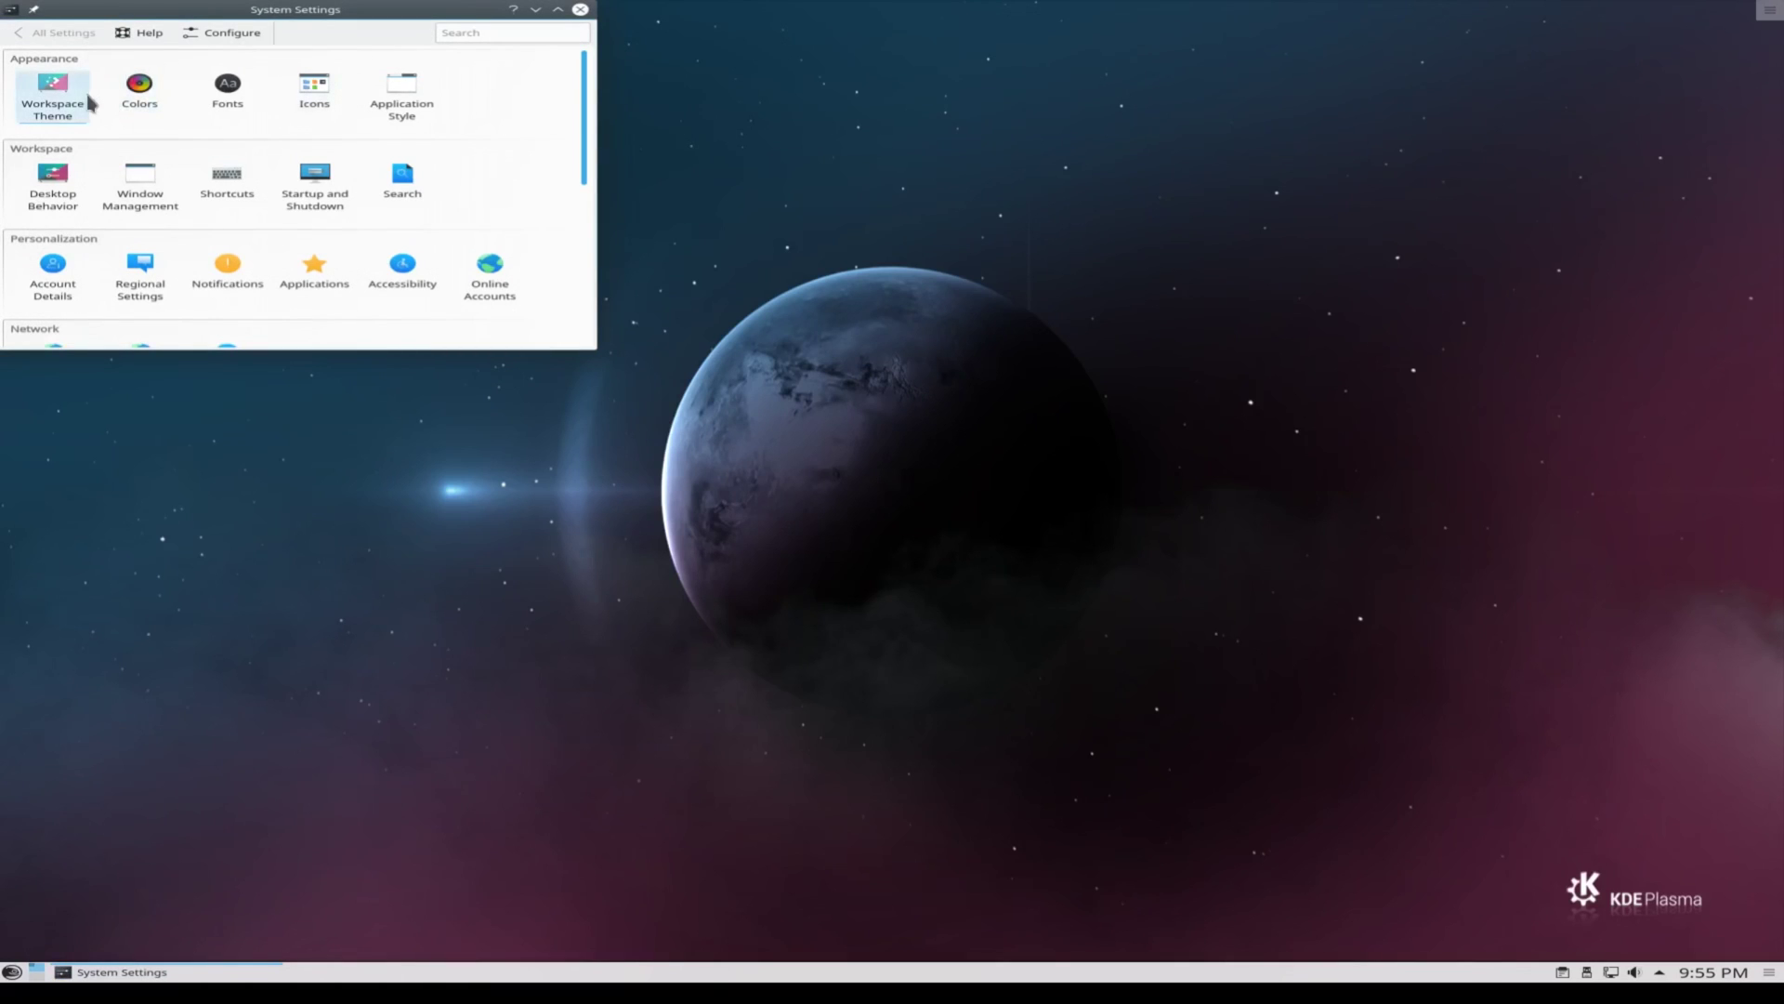
scroll(186, 263, "down", 2)
scroll(186, 263, "down", 5)
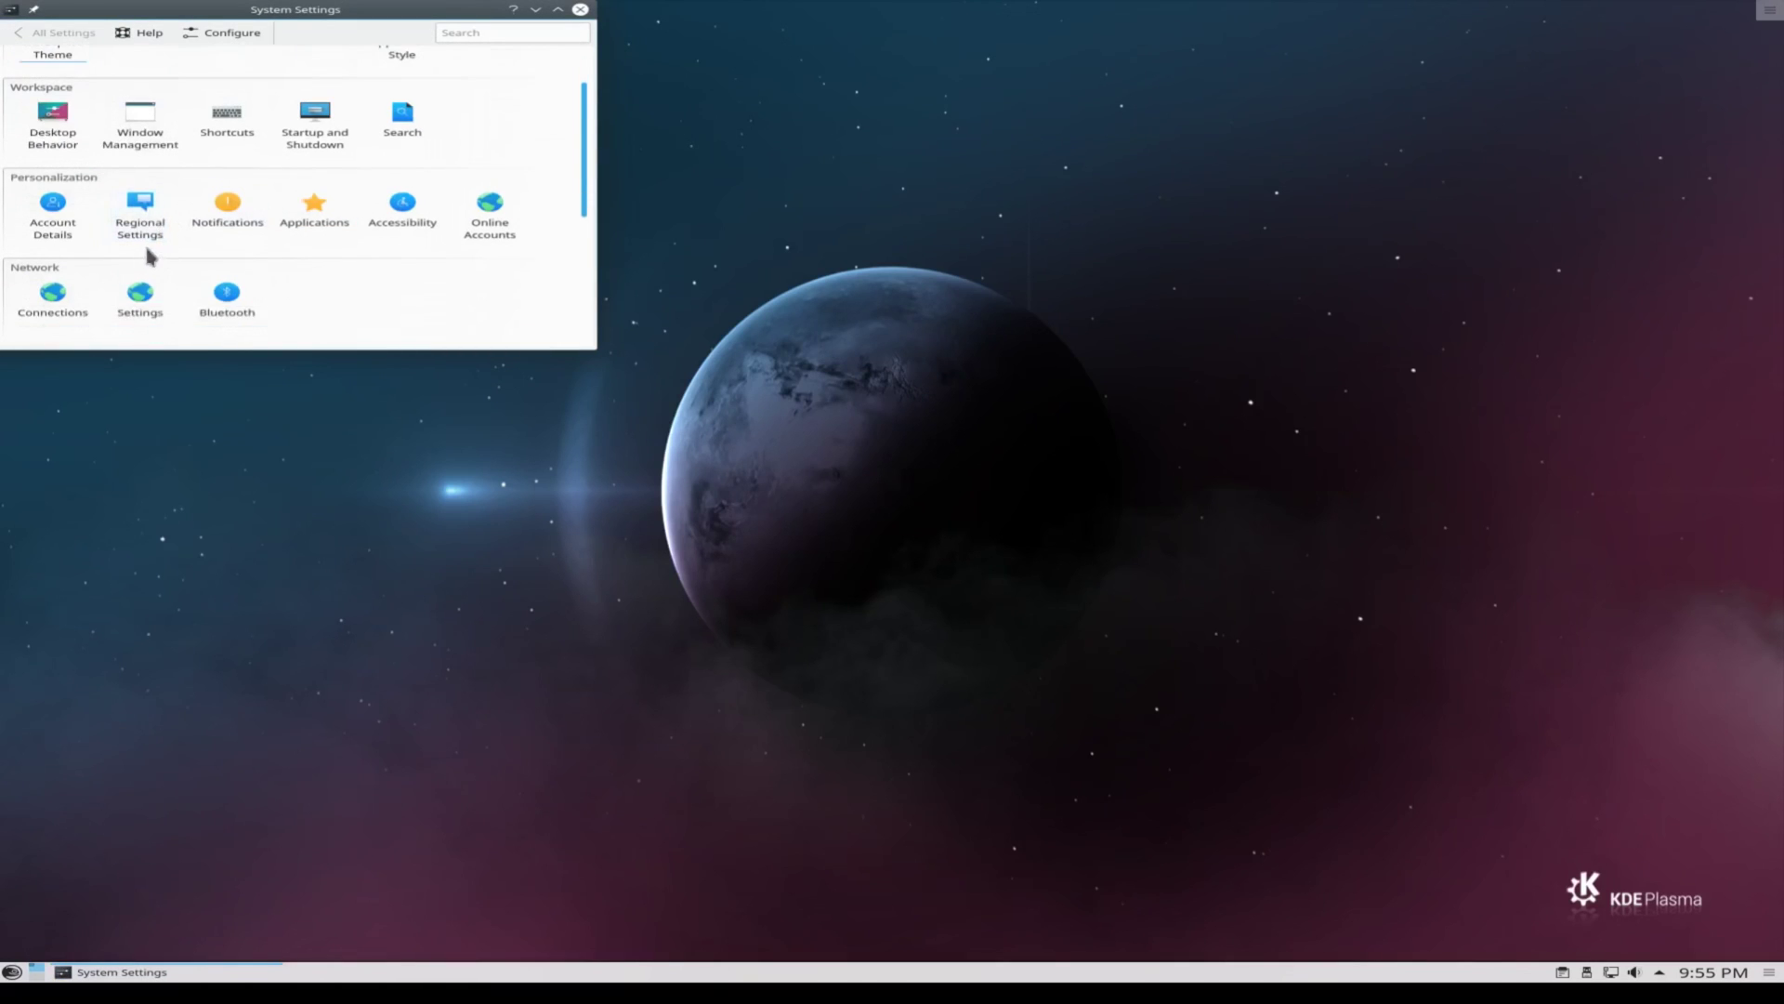
scroll(158, 242, "down", 3)
mouse_move(52, 204)
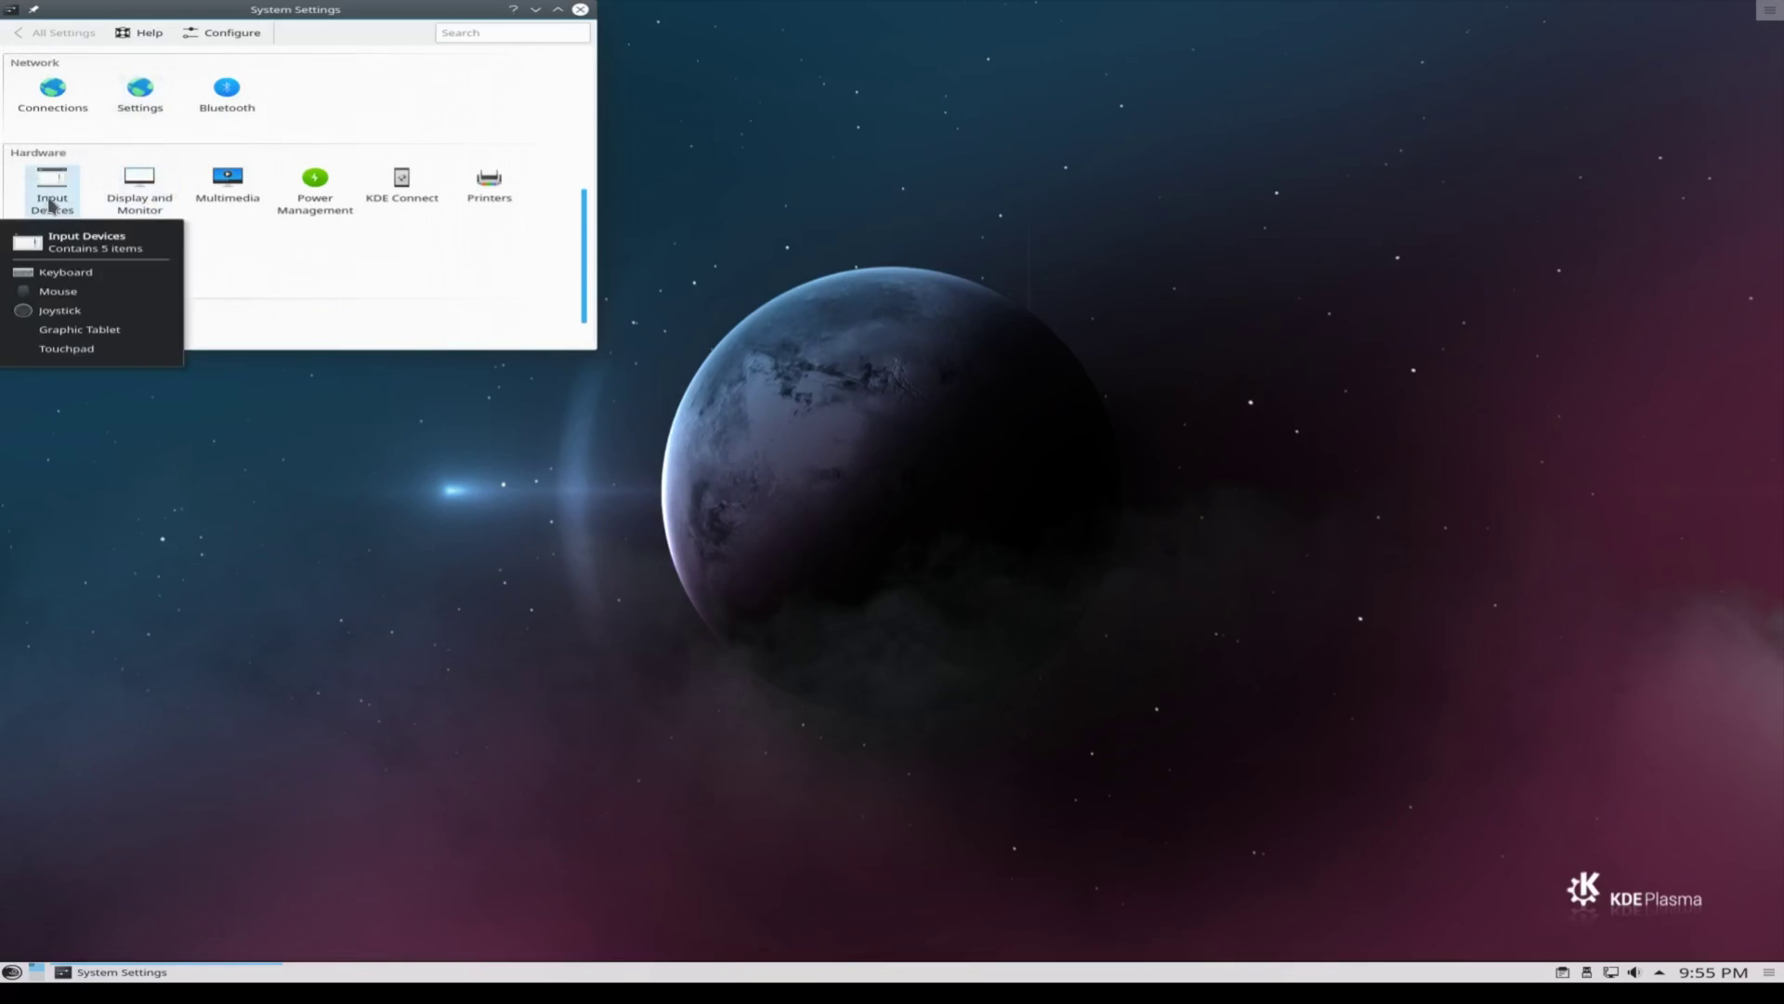
left_click(51, 204)
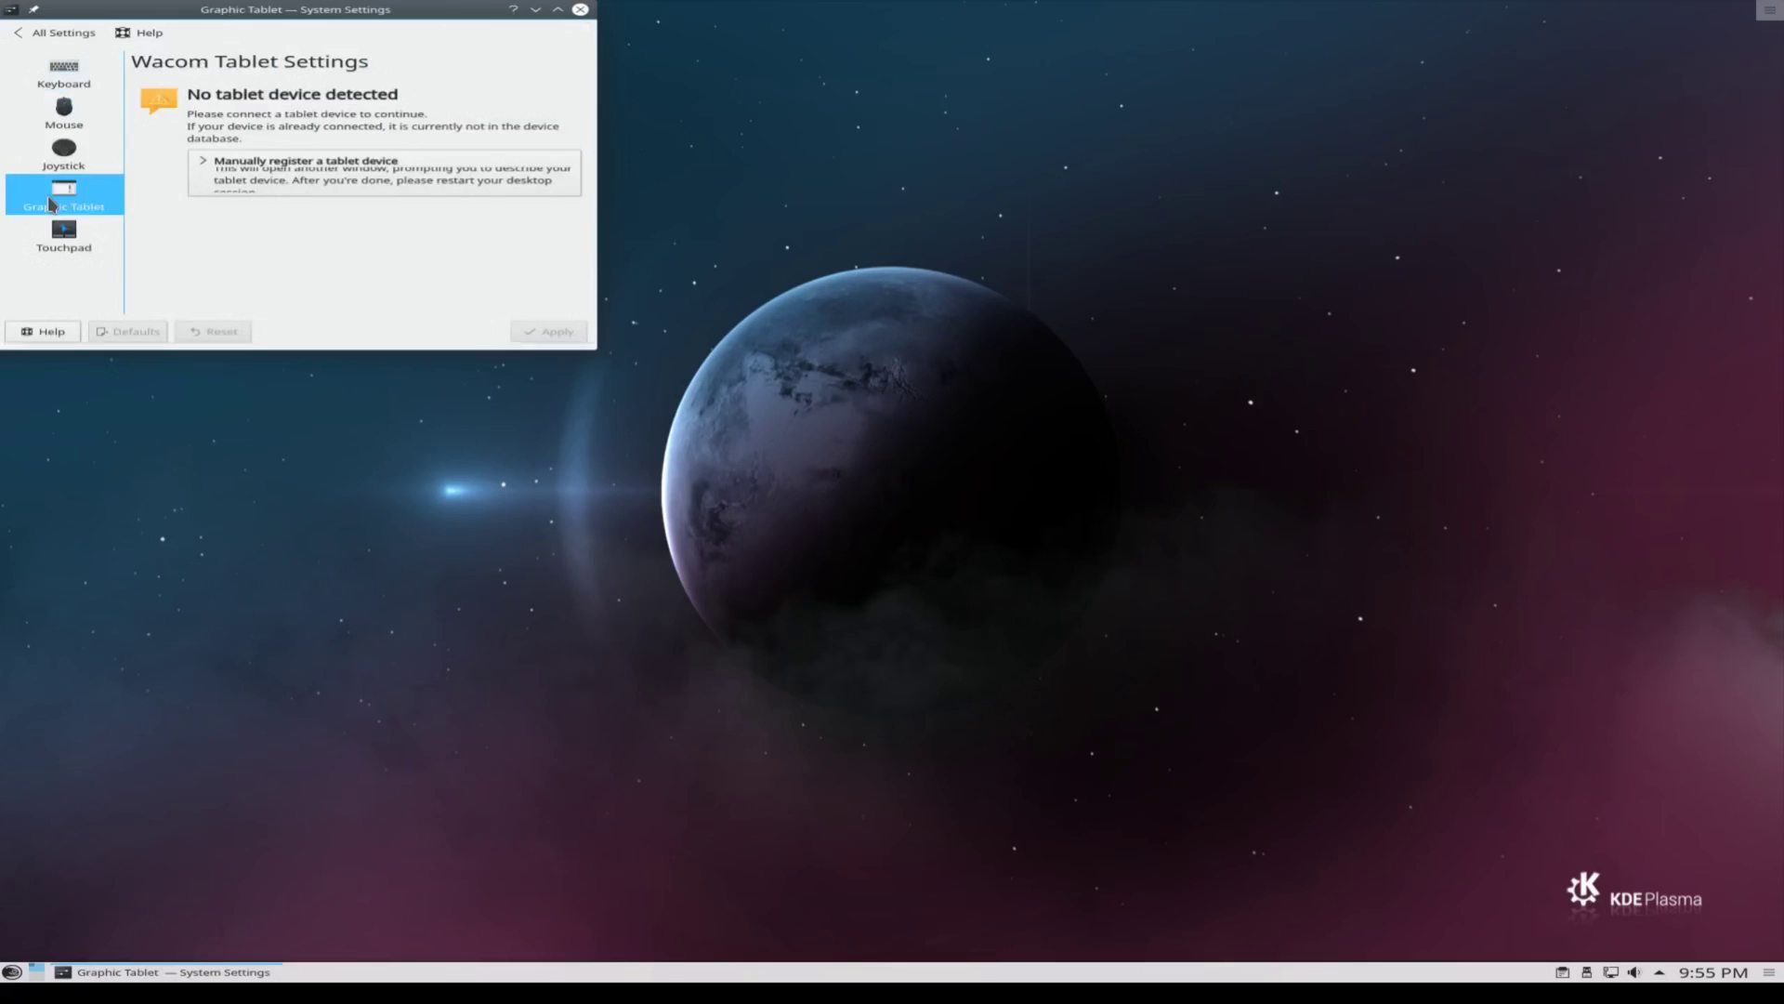
left_click(63, 112)
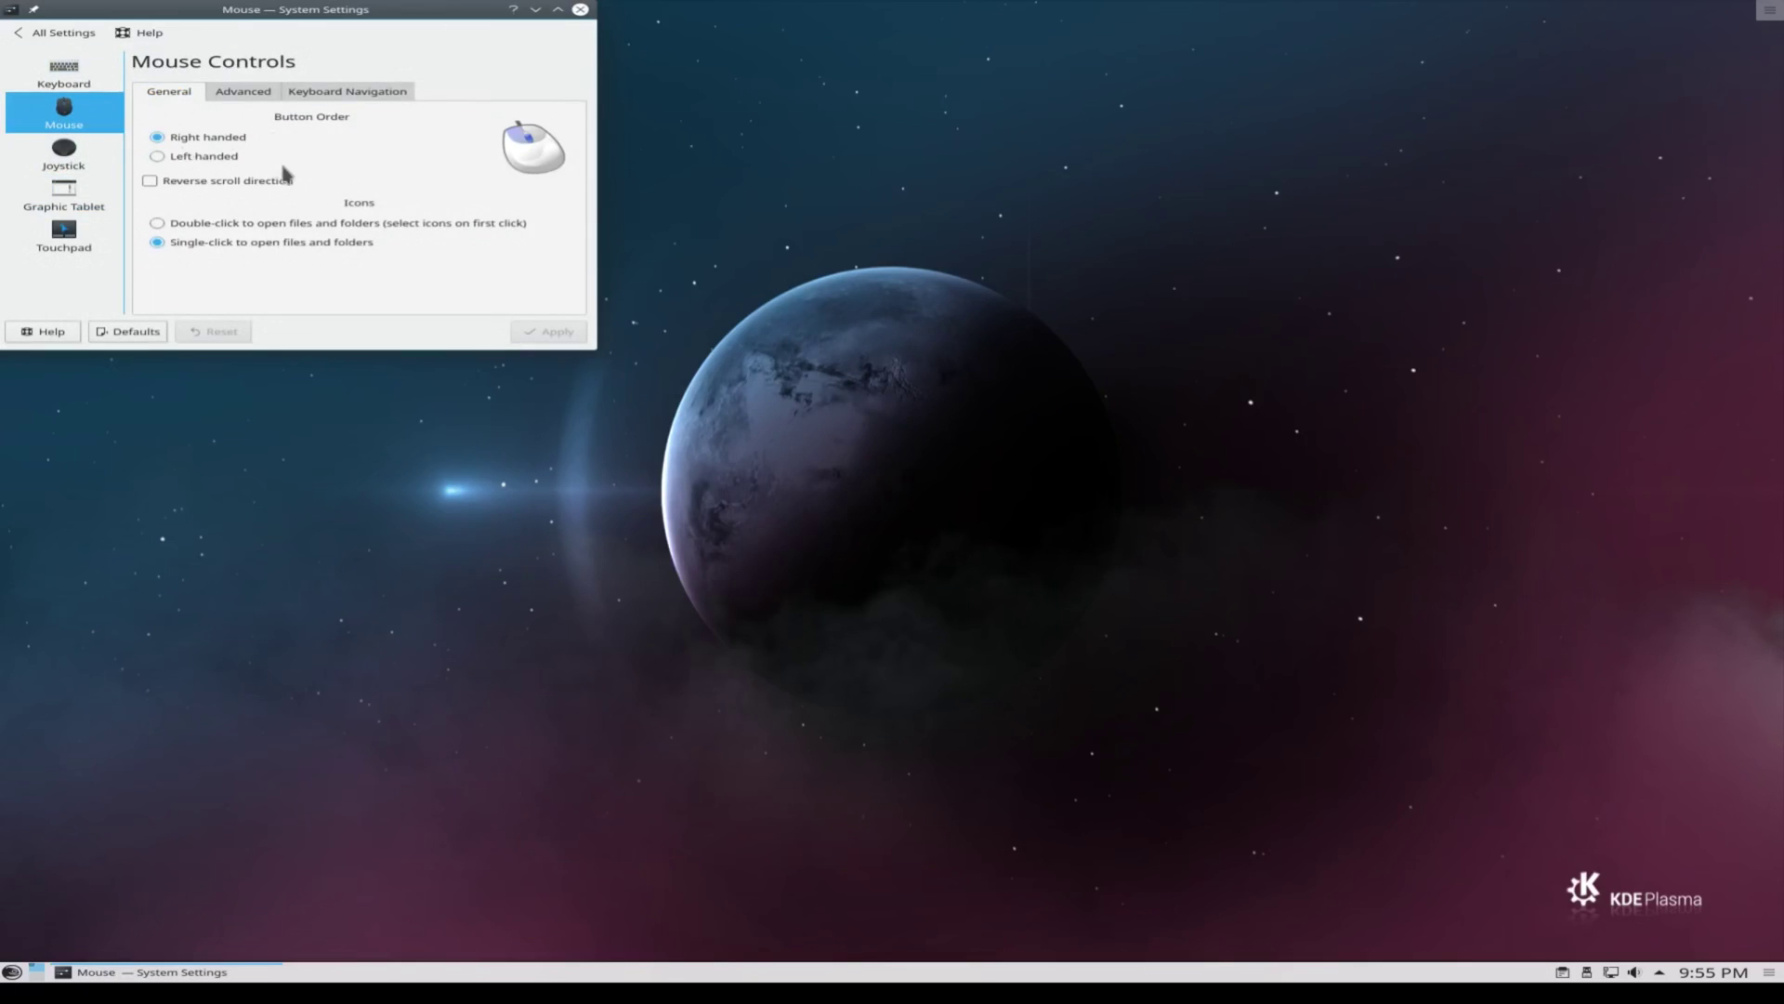
left_click(239, 228)
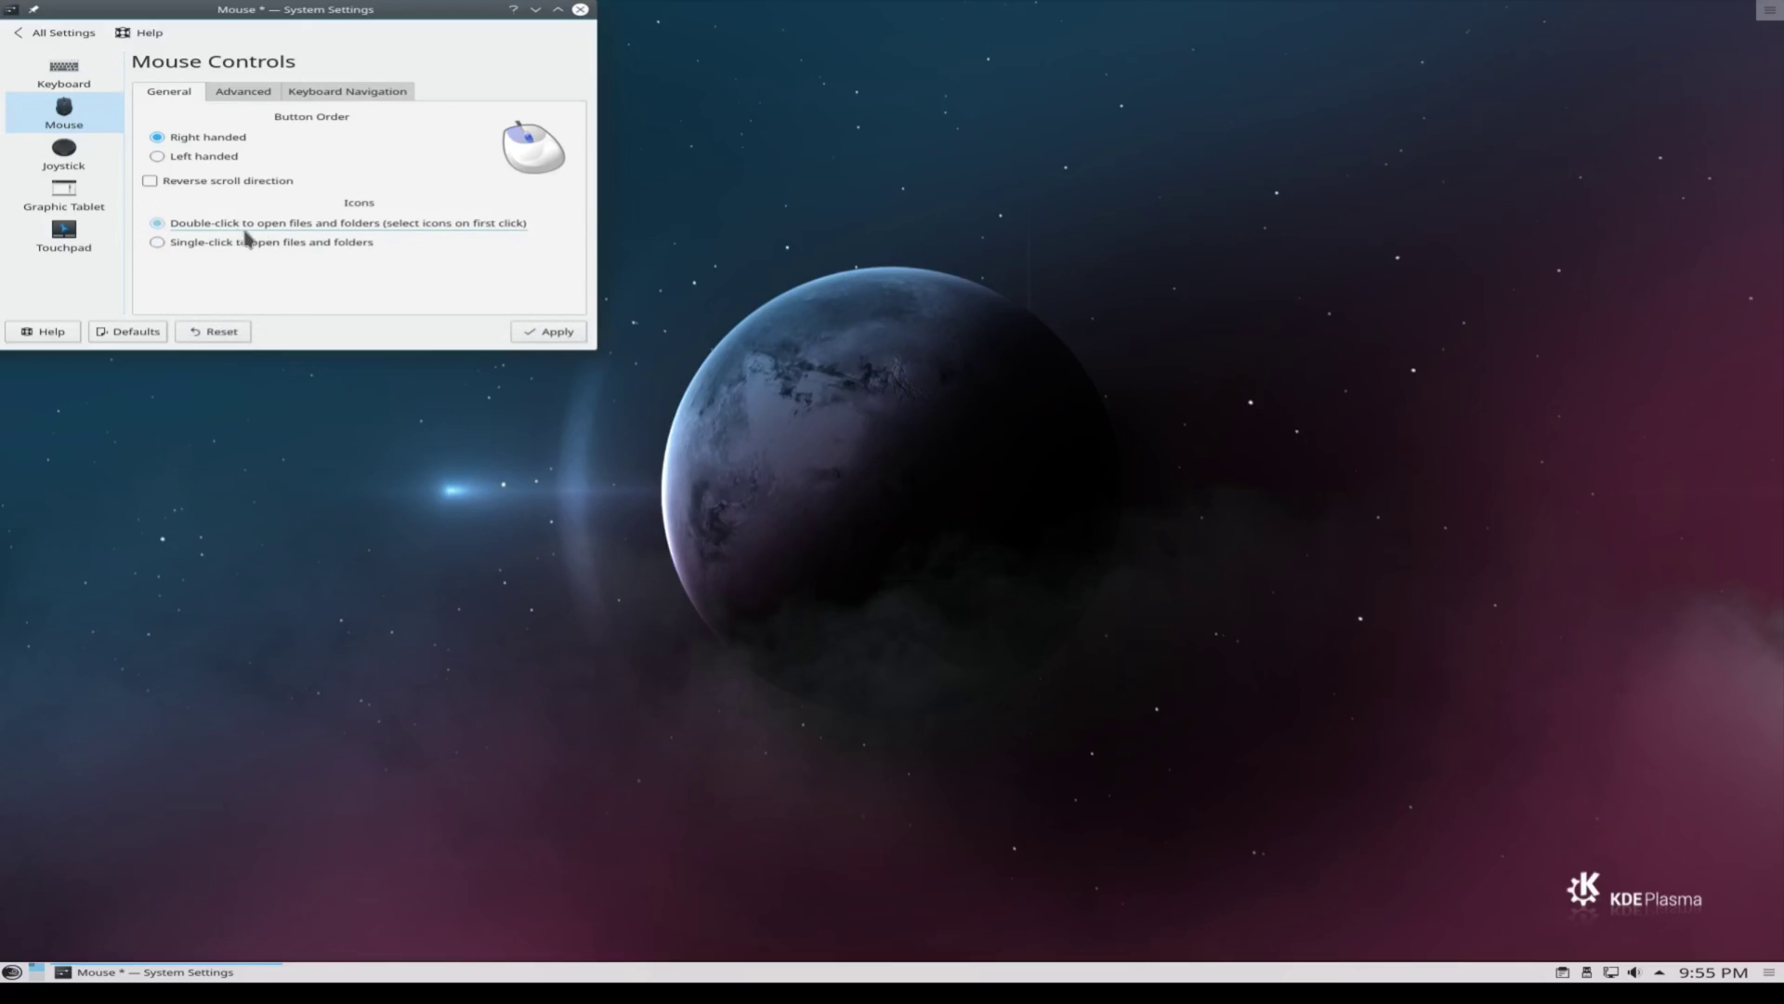
left_click(537, 333)
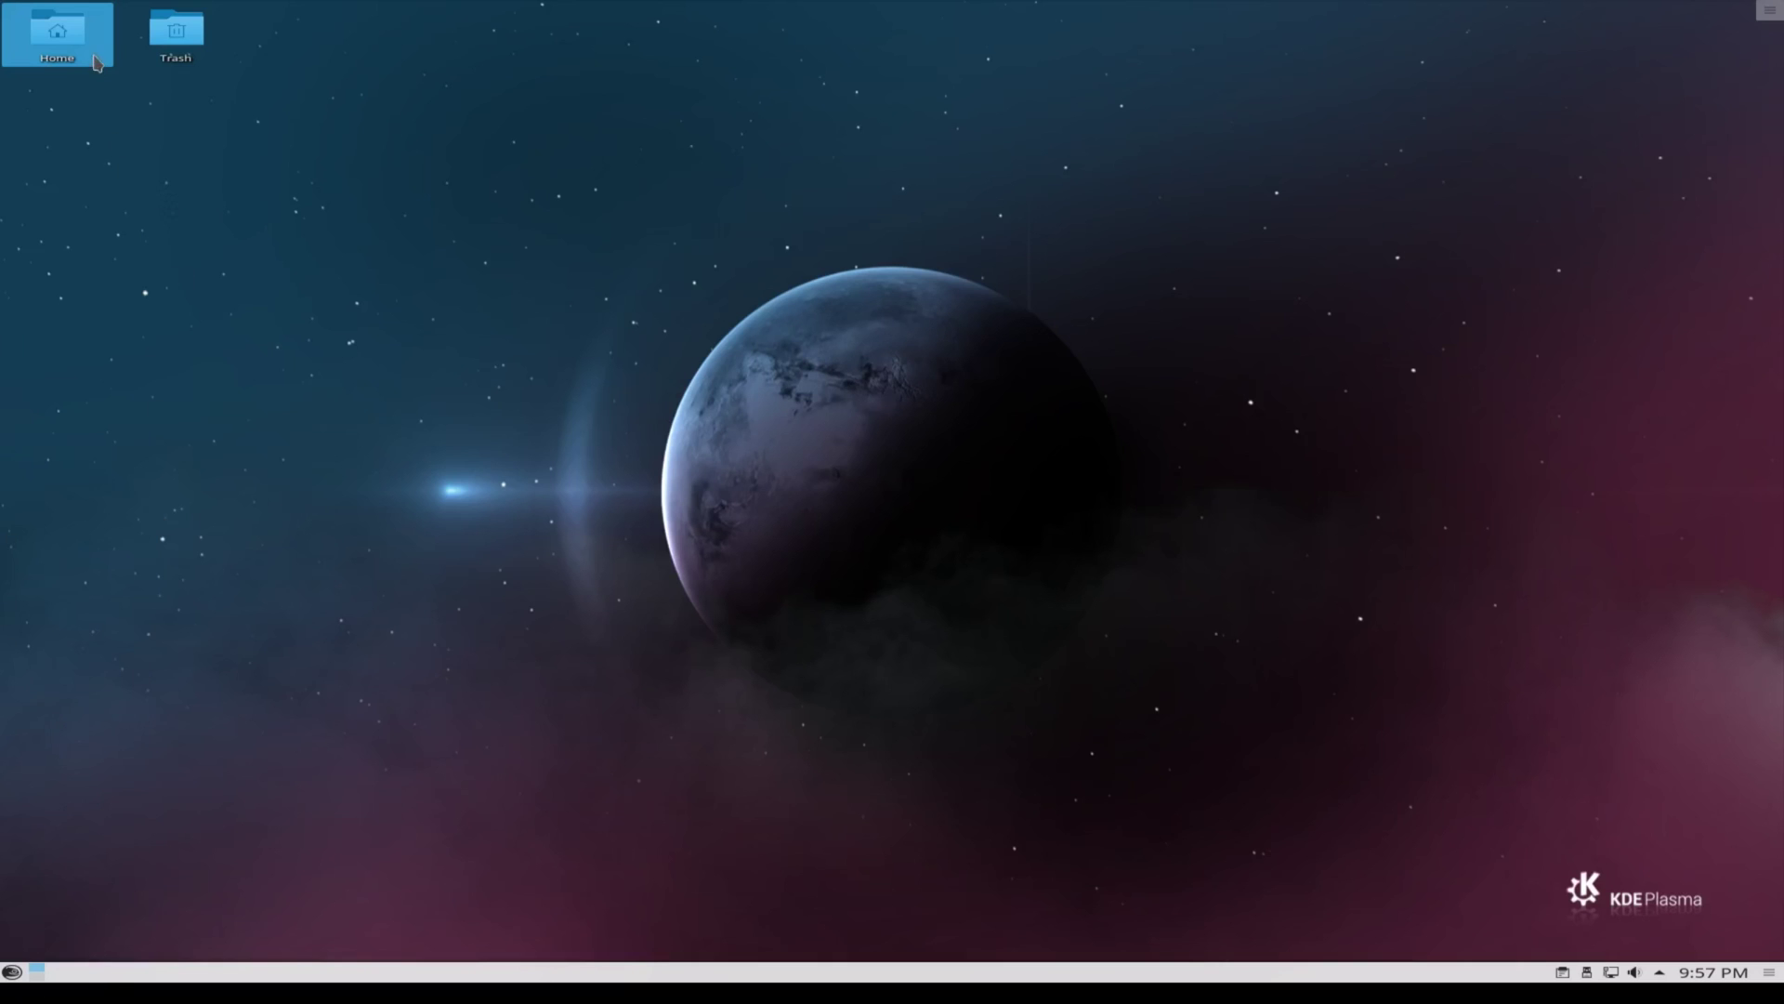
Open the Home folder in Dolphin, centre the window and make it taller.
left_click(70, 42)
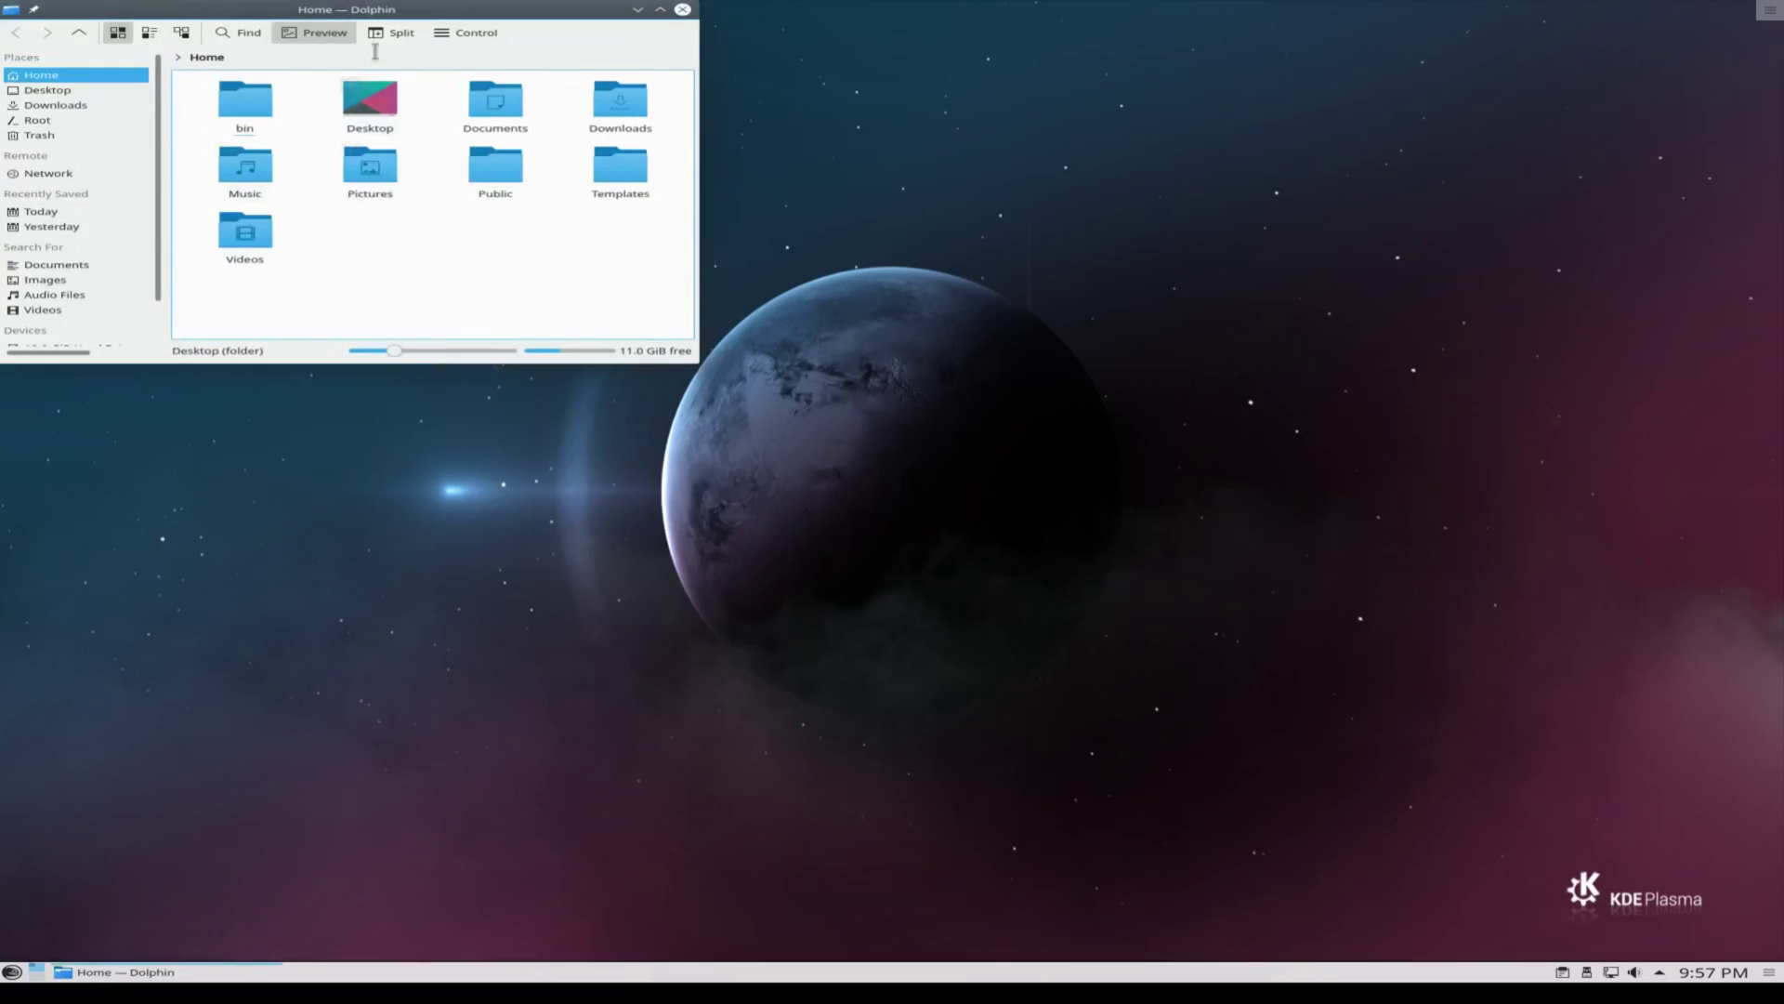
left_click_drag(395, 13, 734, 226)
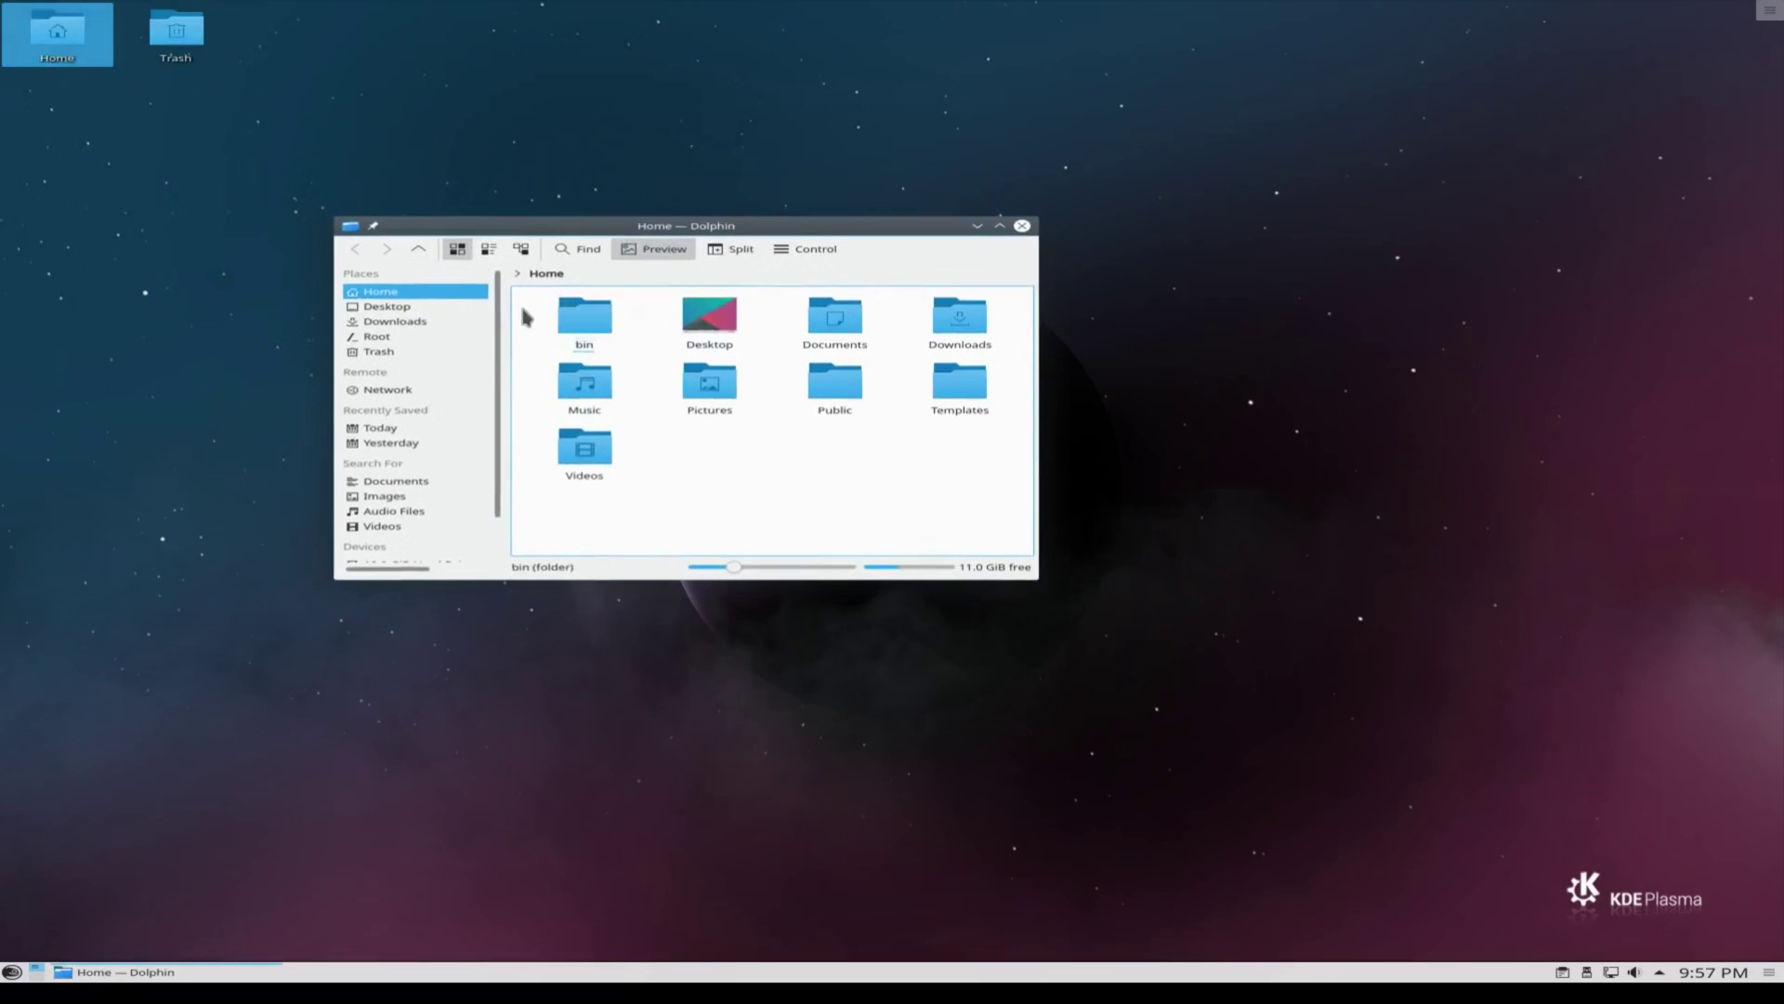
key("F4")
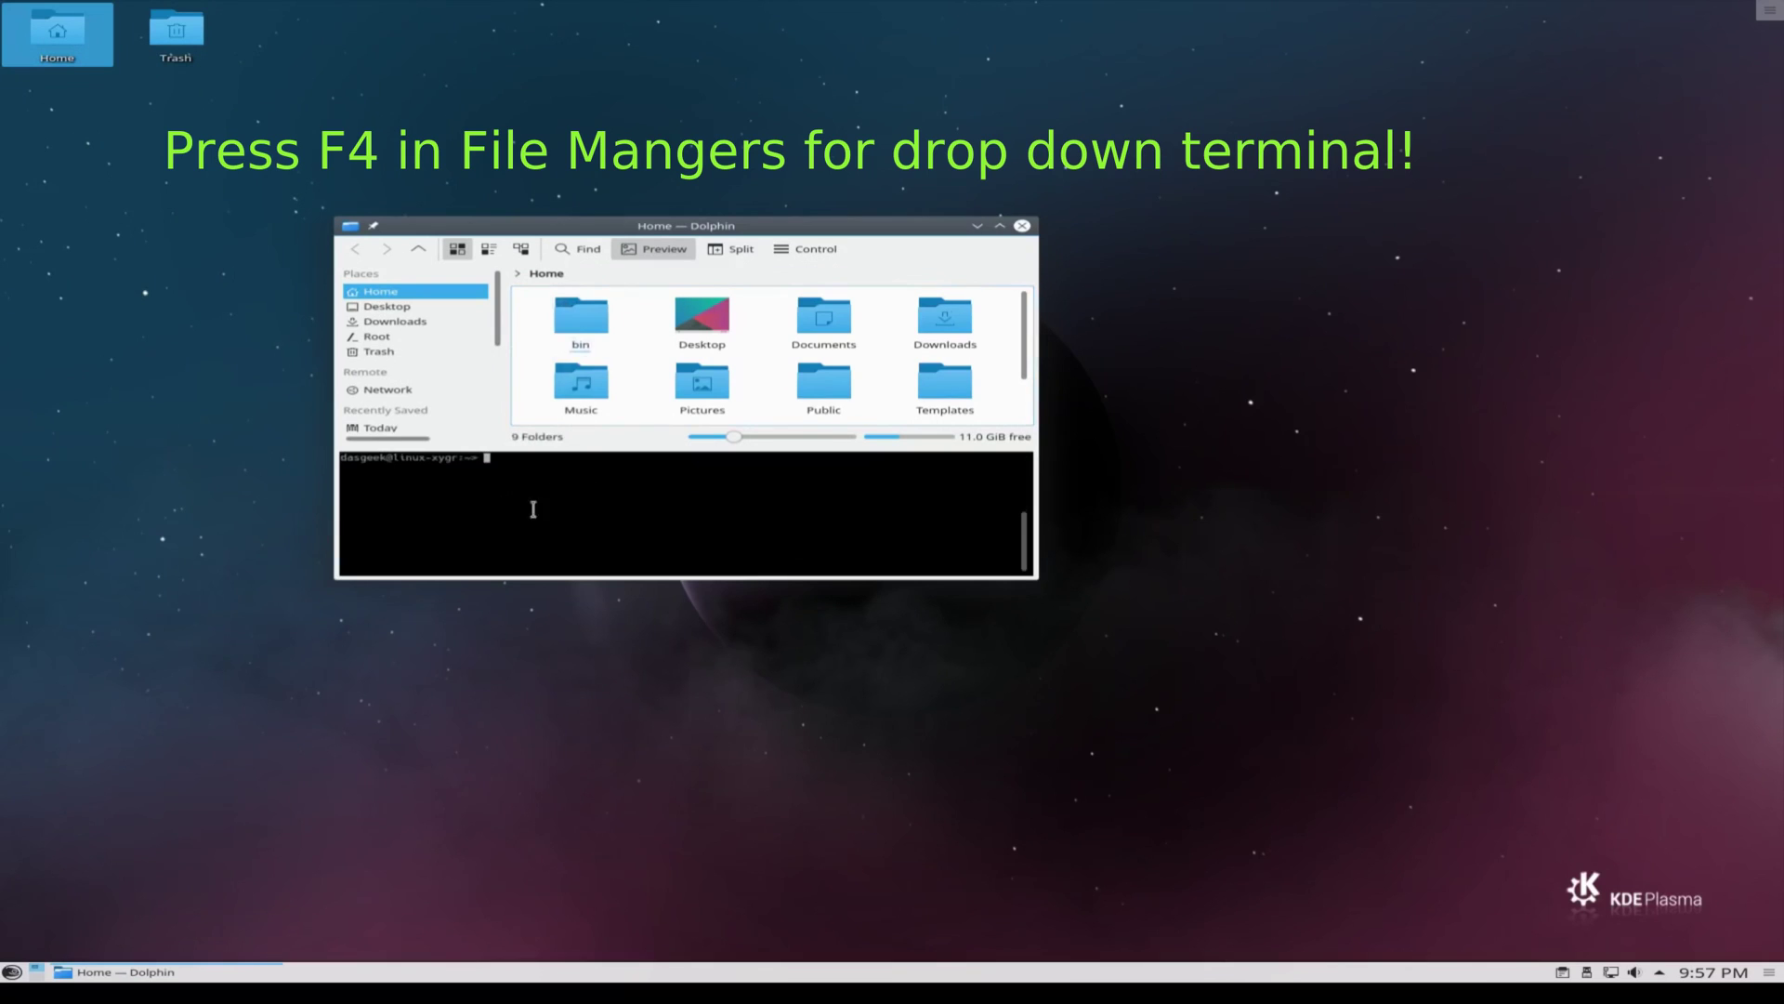
left_click_drag(757, 578, 783, 772)
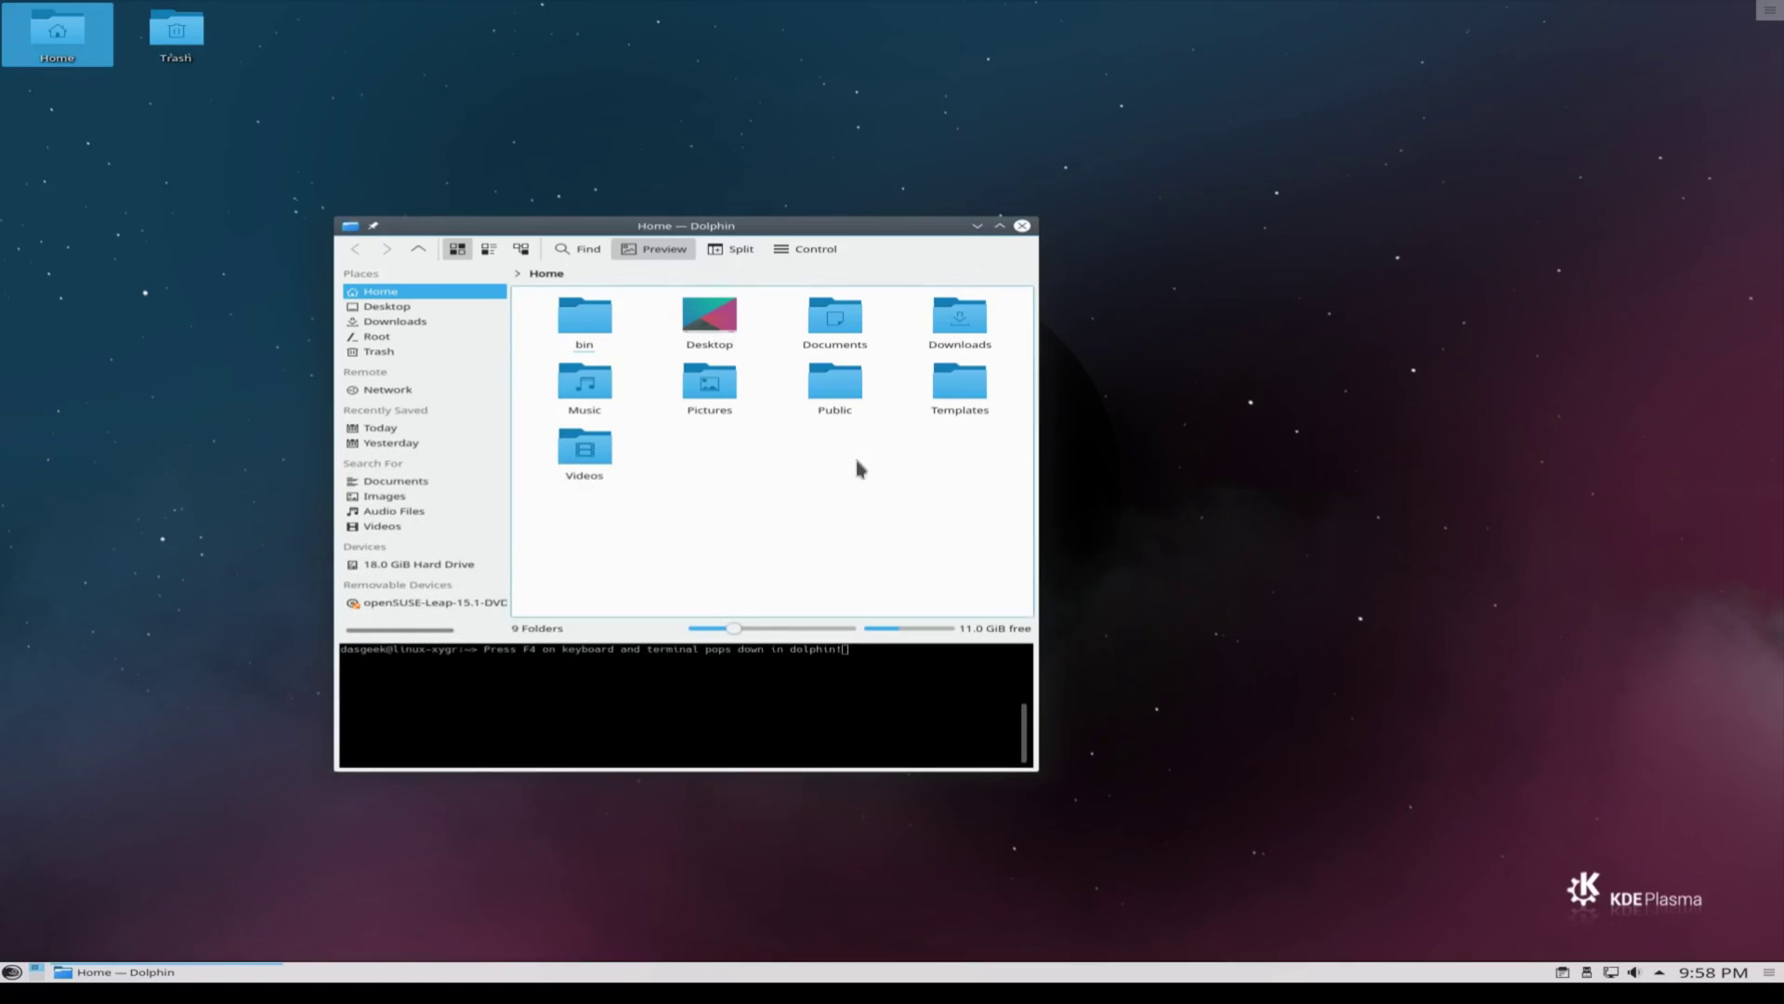
key("F4")
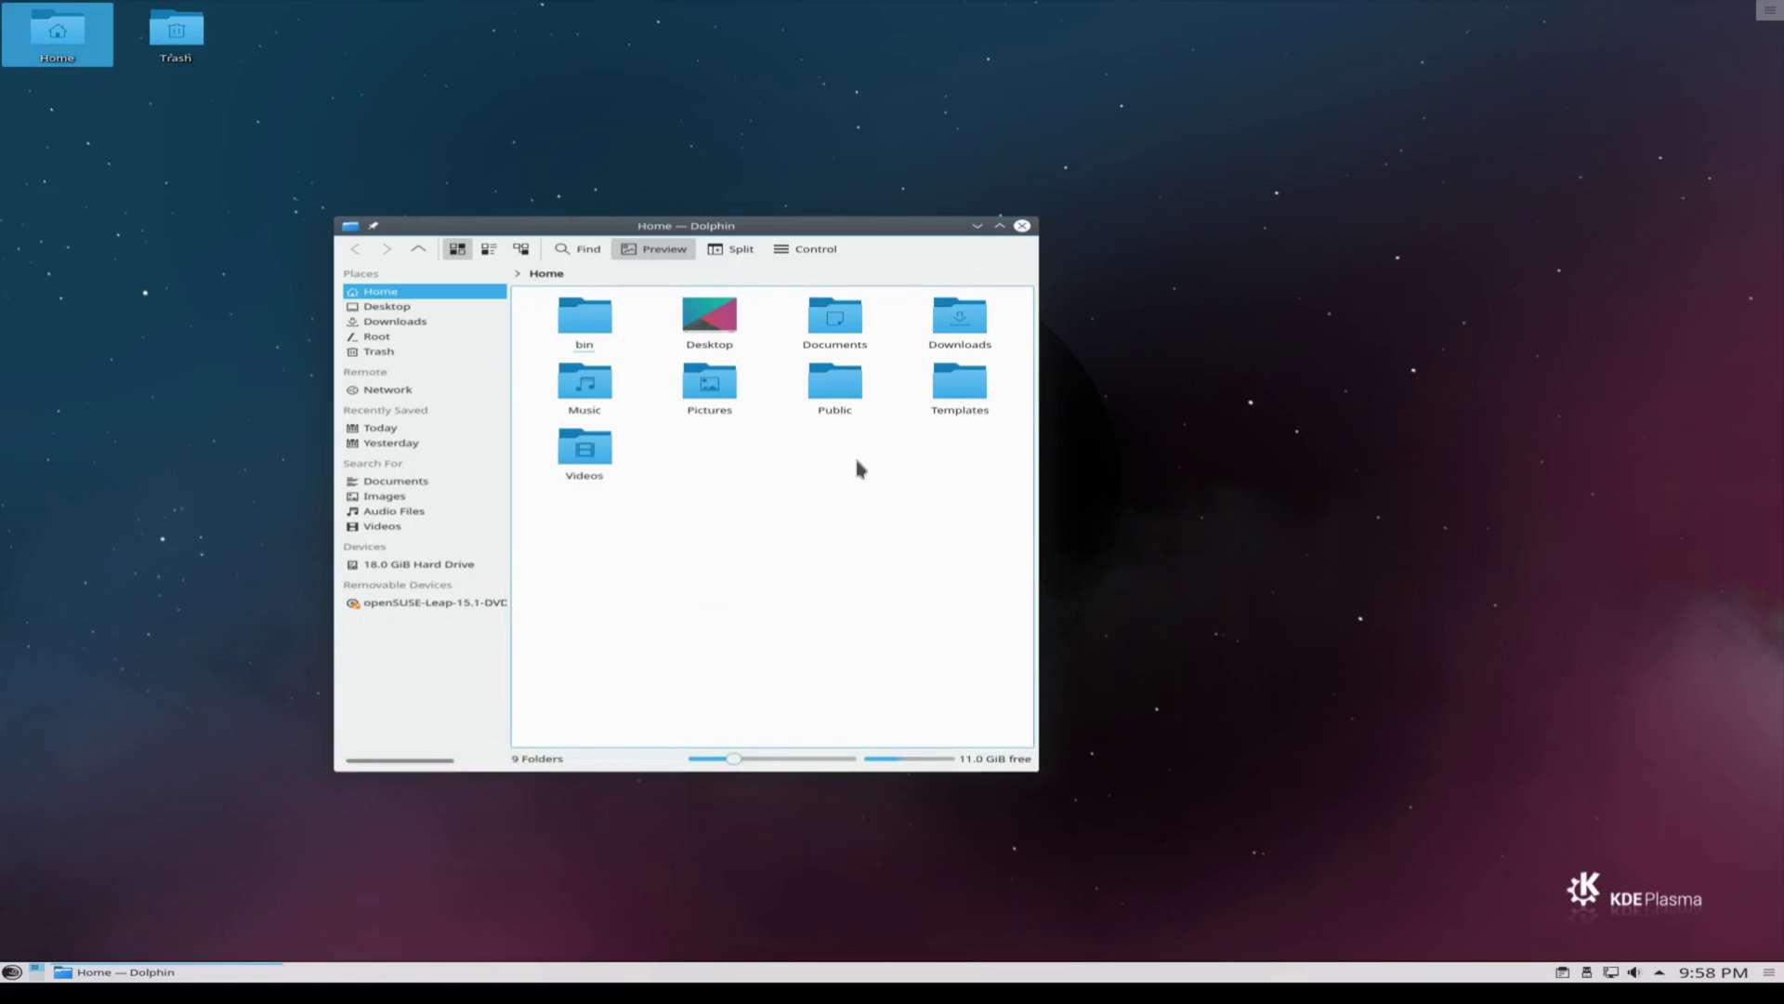
Split Dolphin into two side-by-side panes, select bin on the right and enable previews.
key("F3")
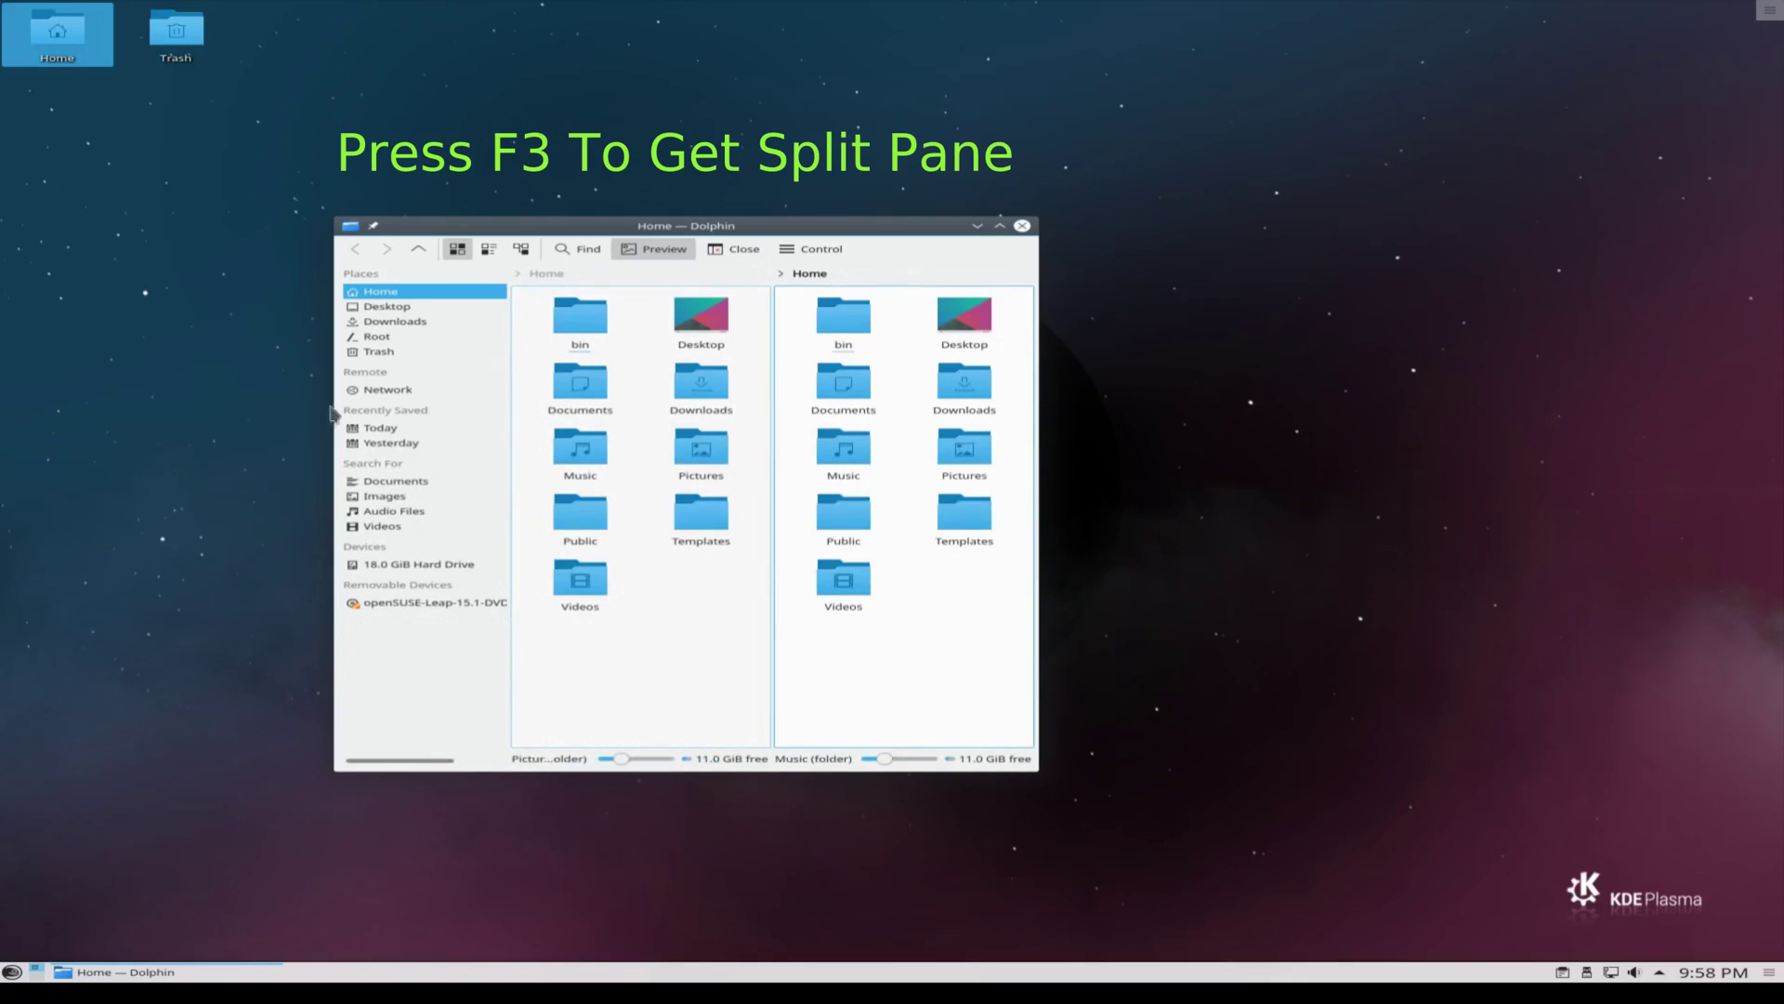
left_click(843, 343)
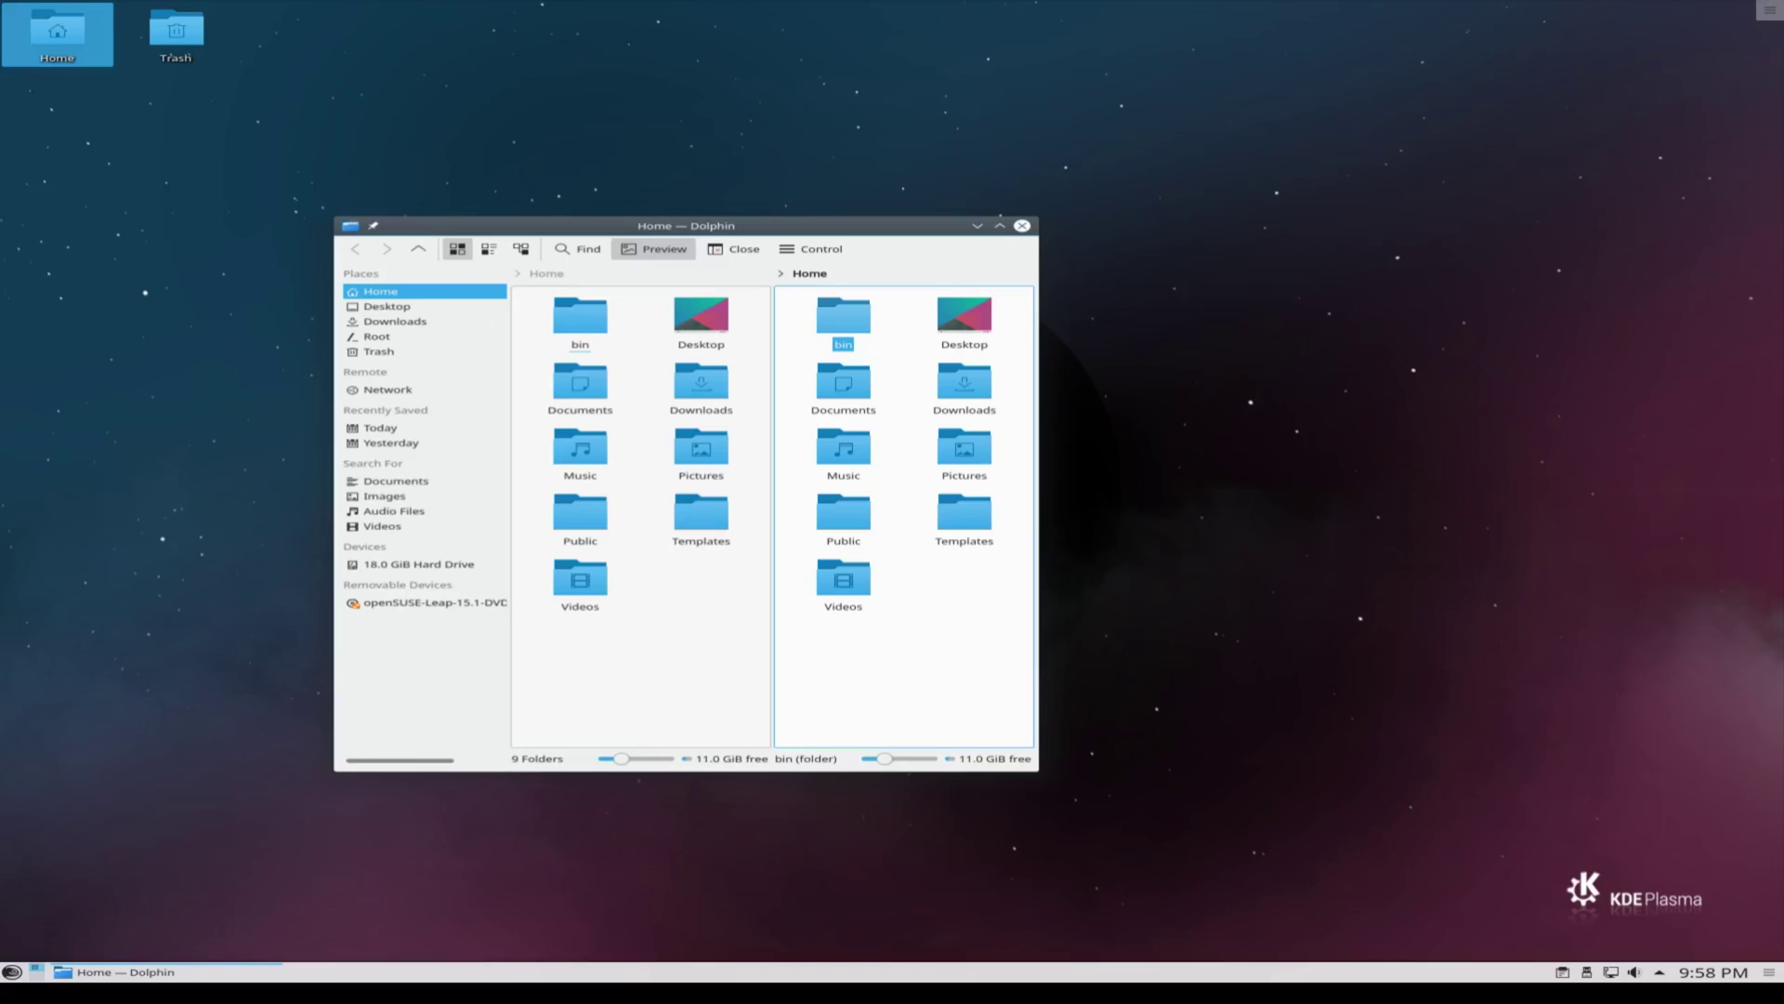
left_click(663, 251)
In Dolphin's Preview settings, set 'Skip previews for remote files above' to 1000.
left_click(811, 249)
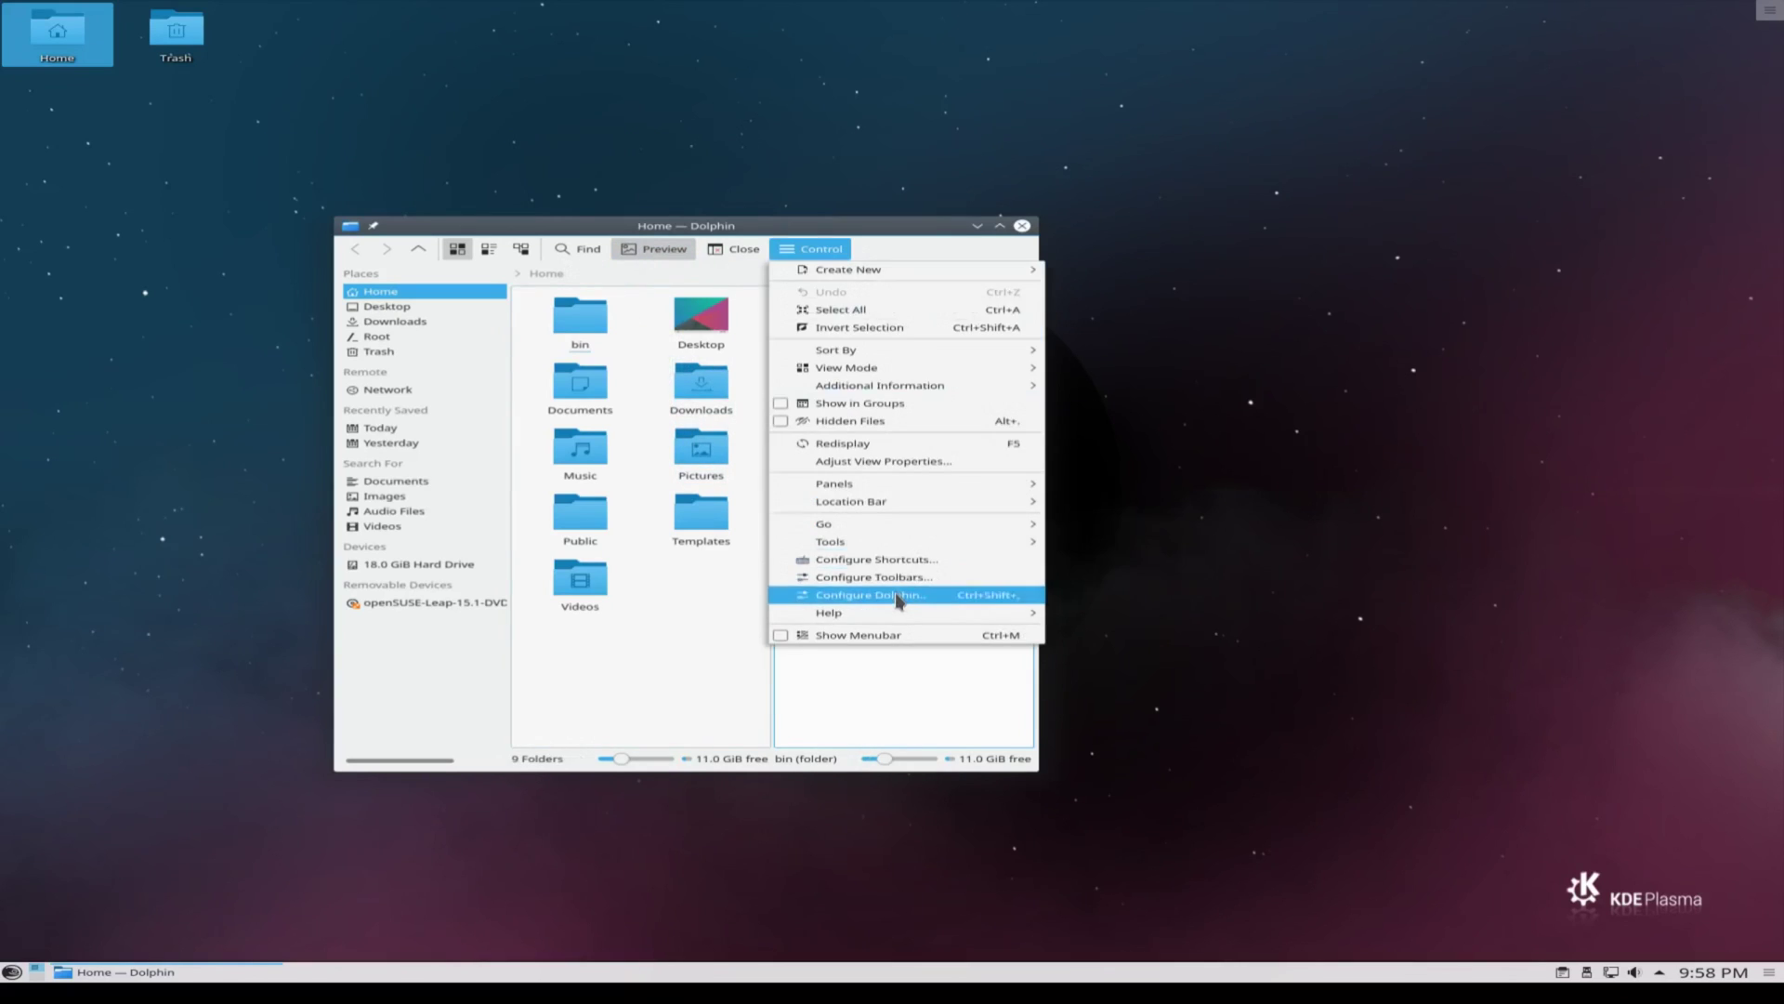
left_click(898, 596)
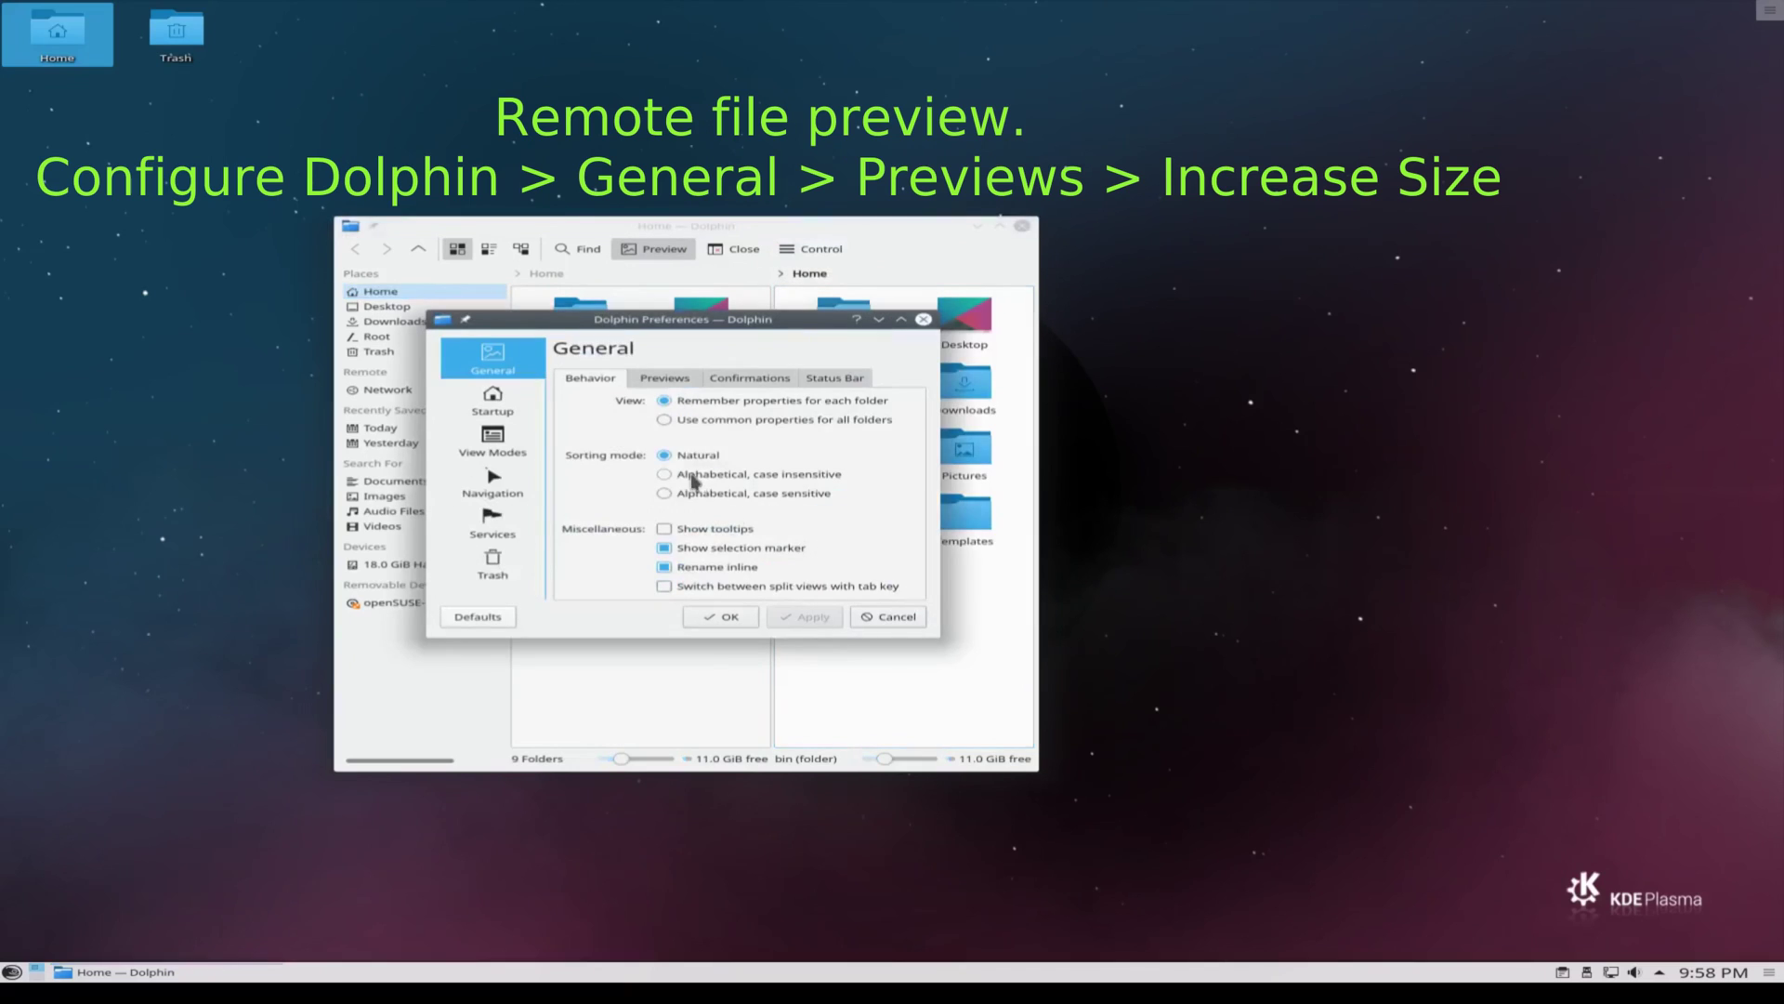
left_click(665, 377)
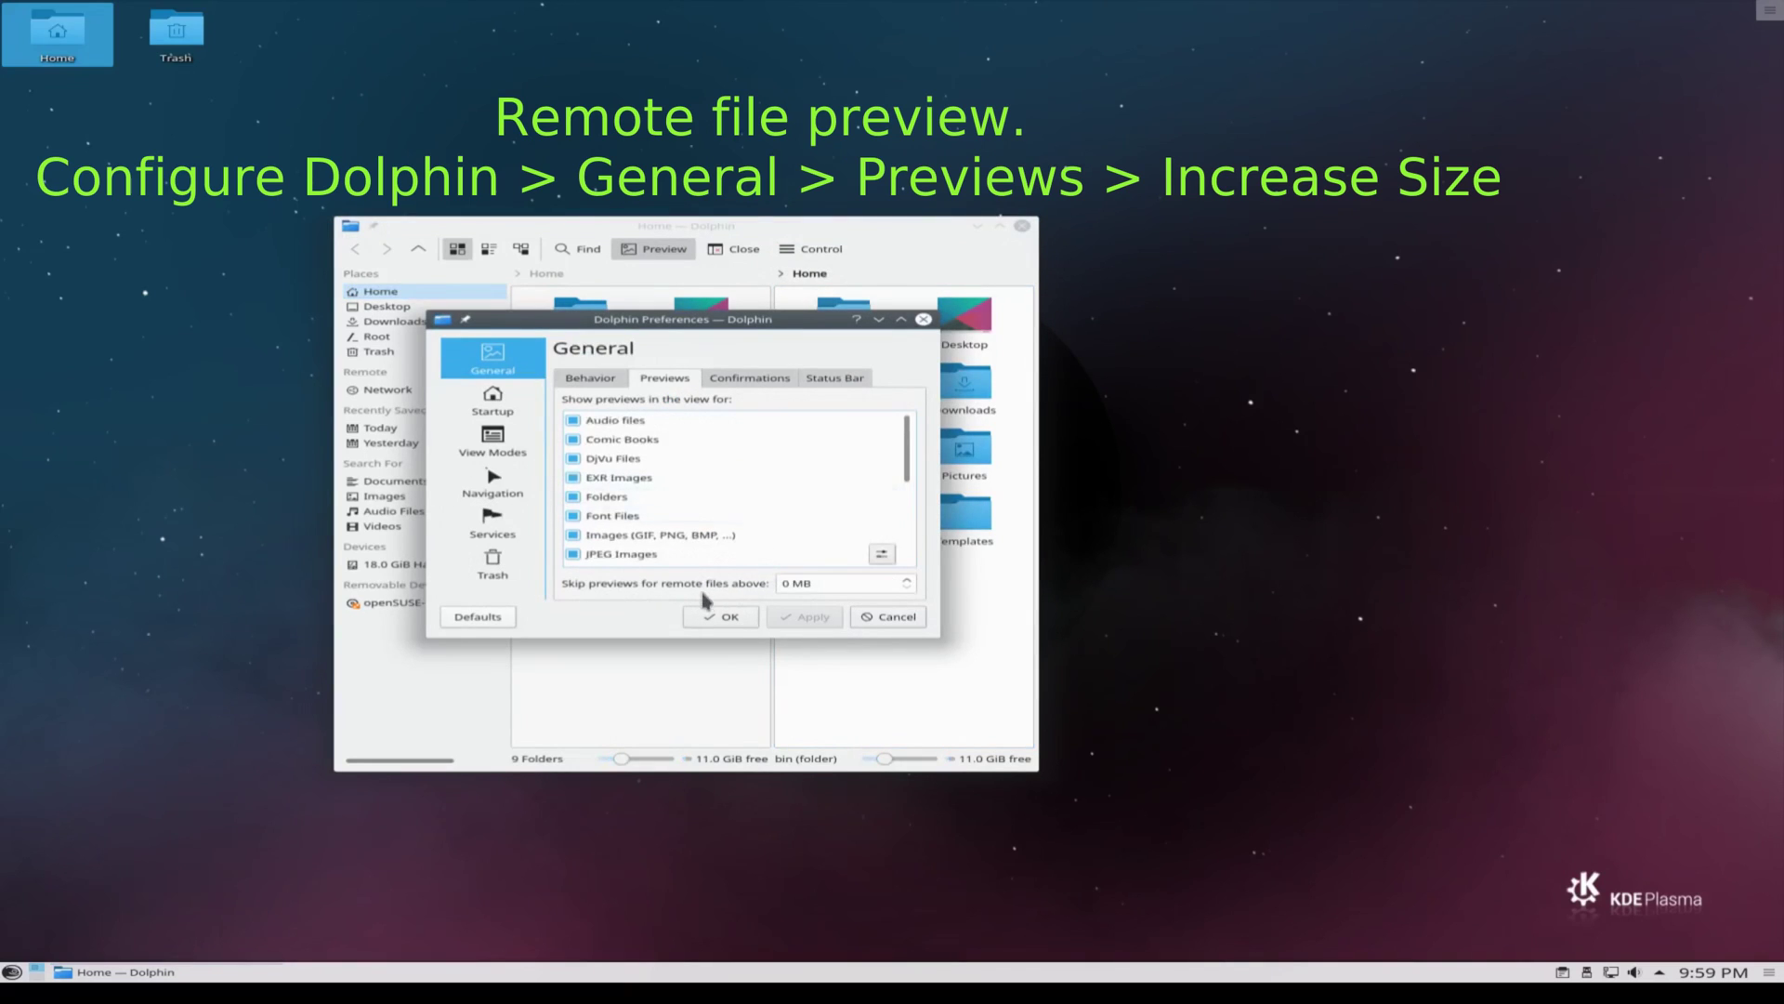
left_click(787, 583)
type("1000")
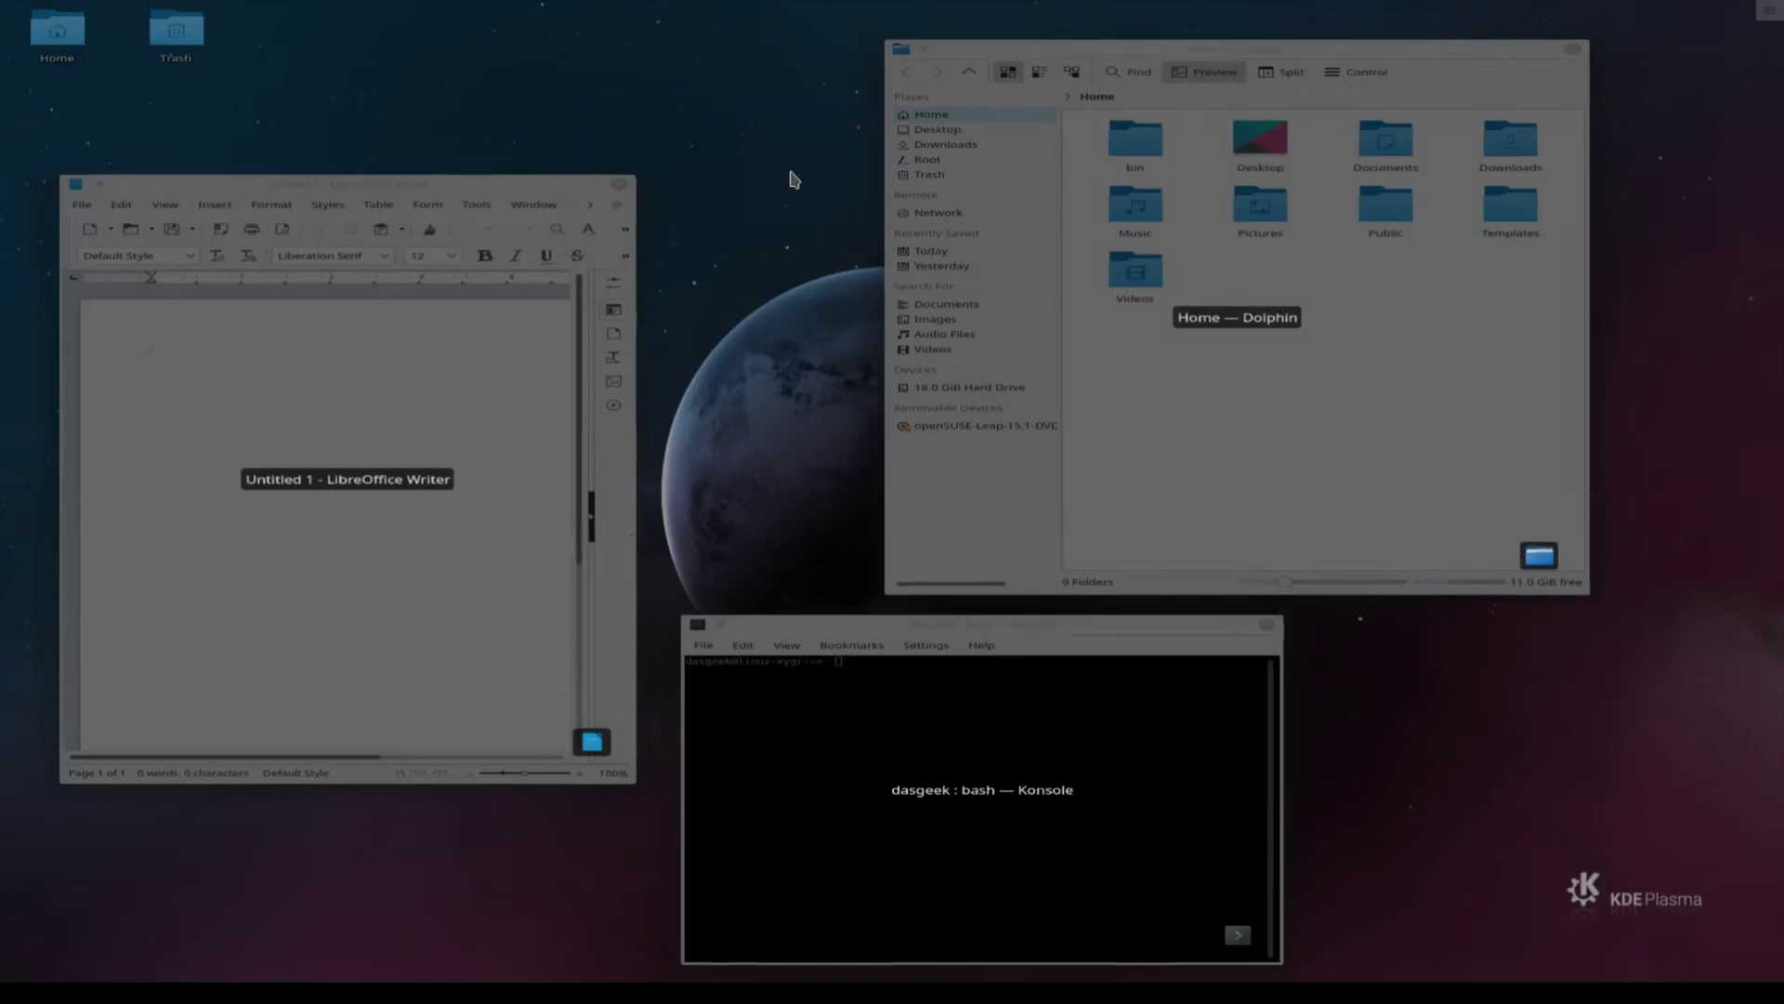
Restore Dolphin to its normal window size, then search the application launcher for 'system'.
key("ctrl+F9")
double_click(1157, 182)
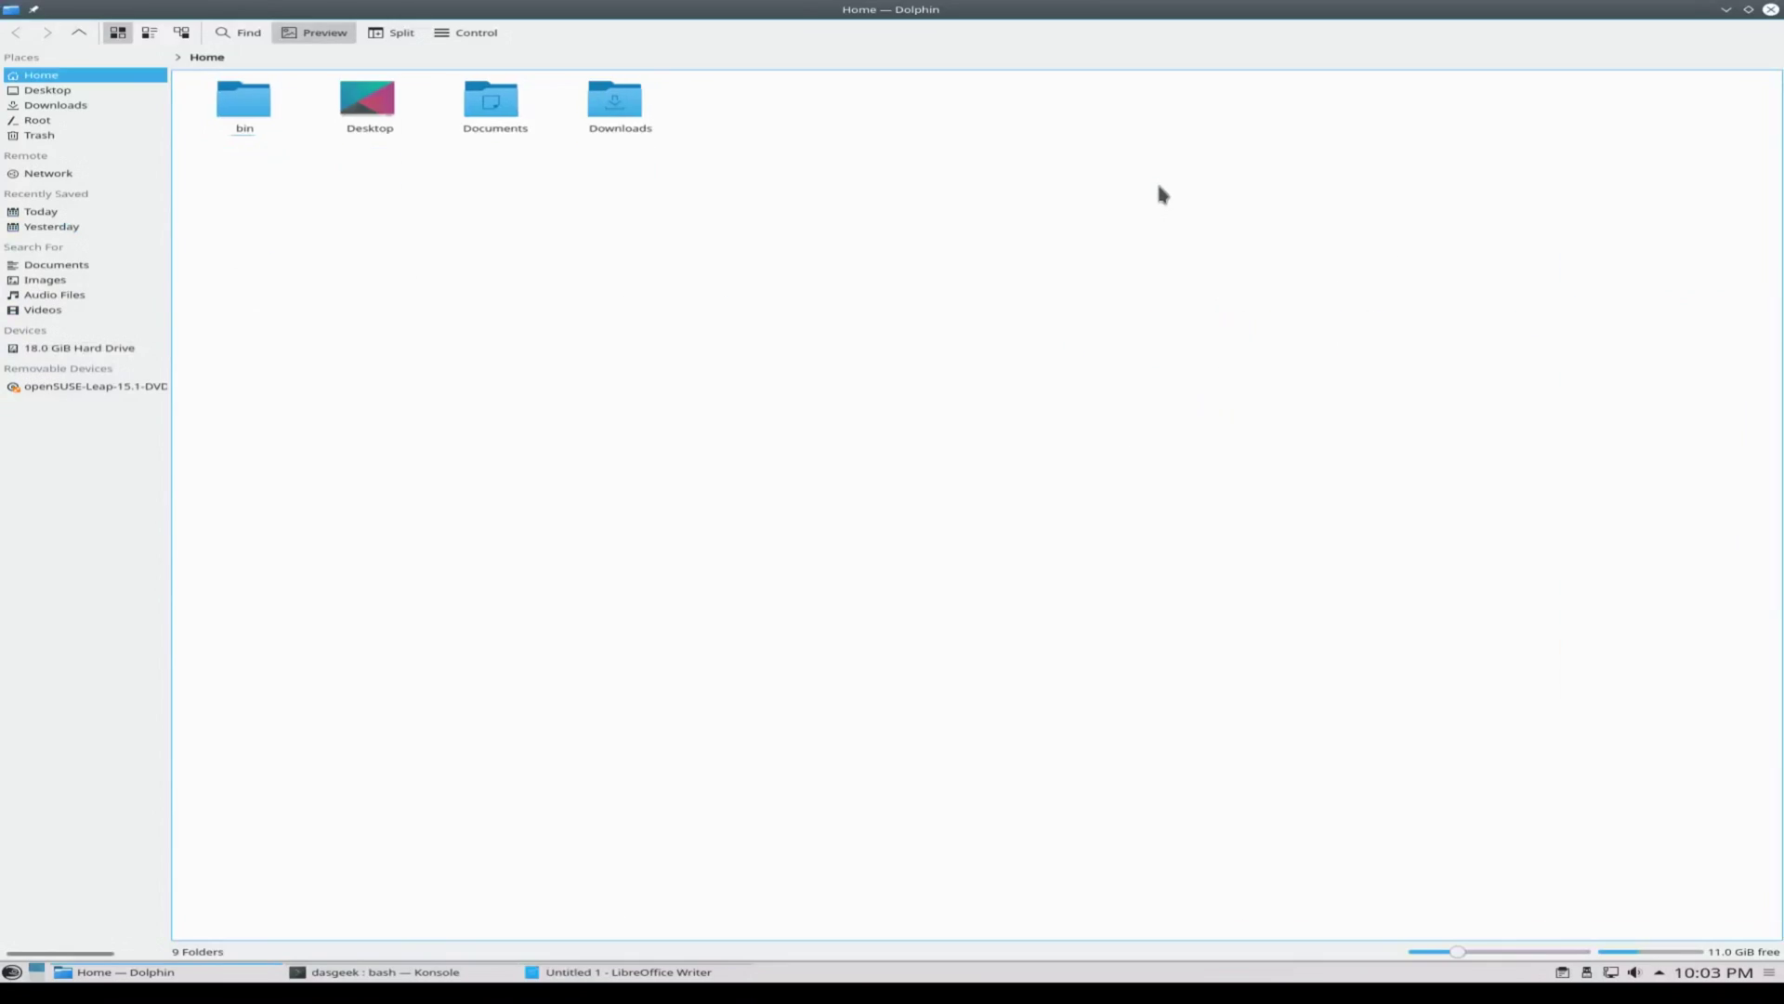
key("ctrl+F9")
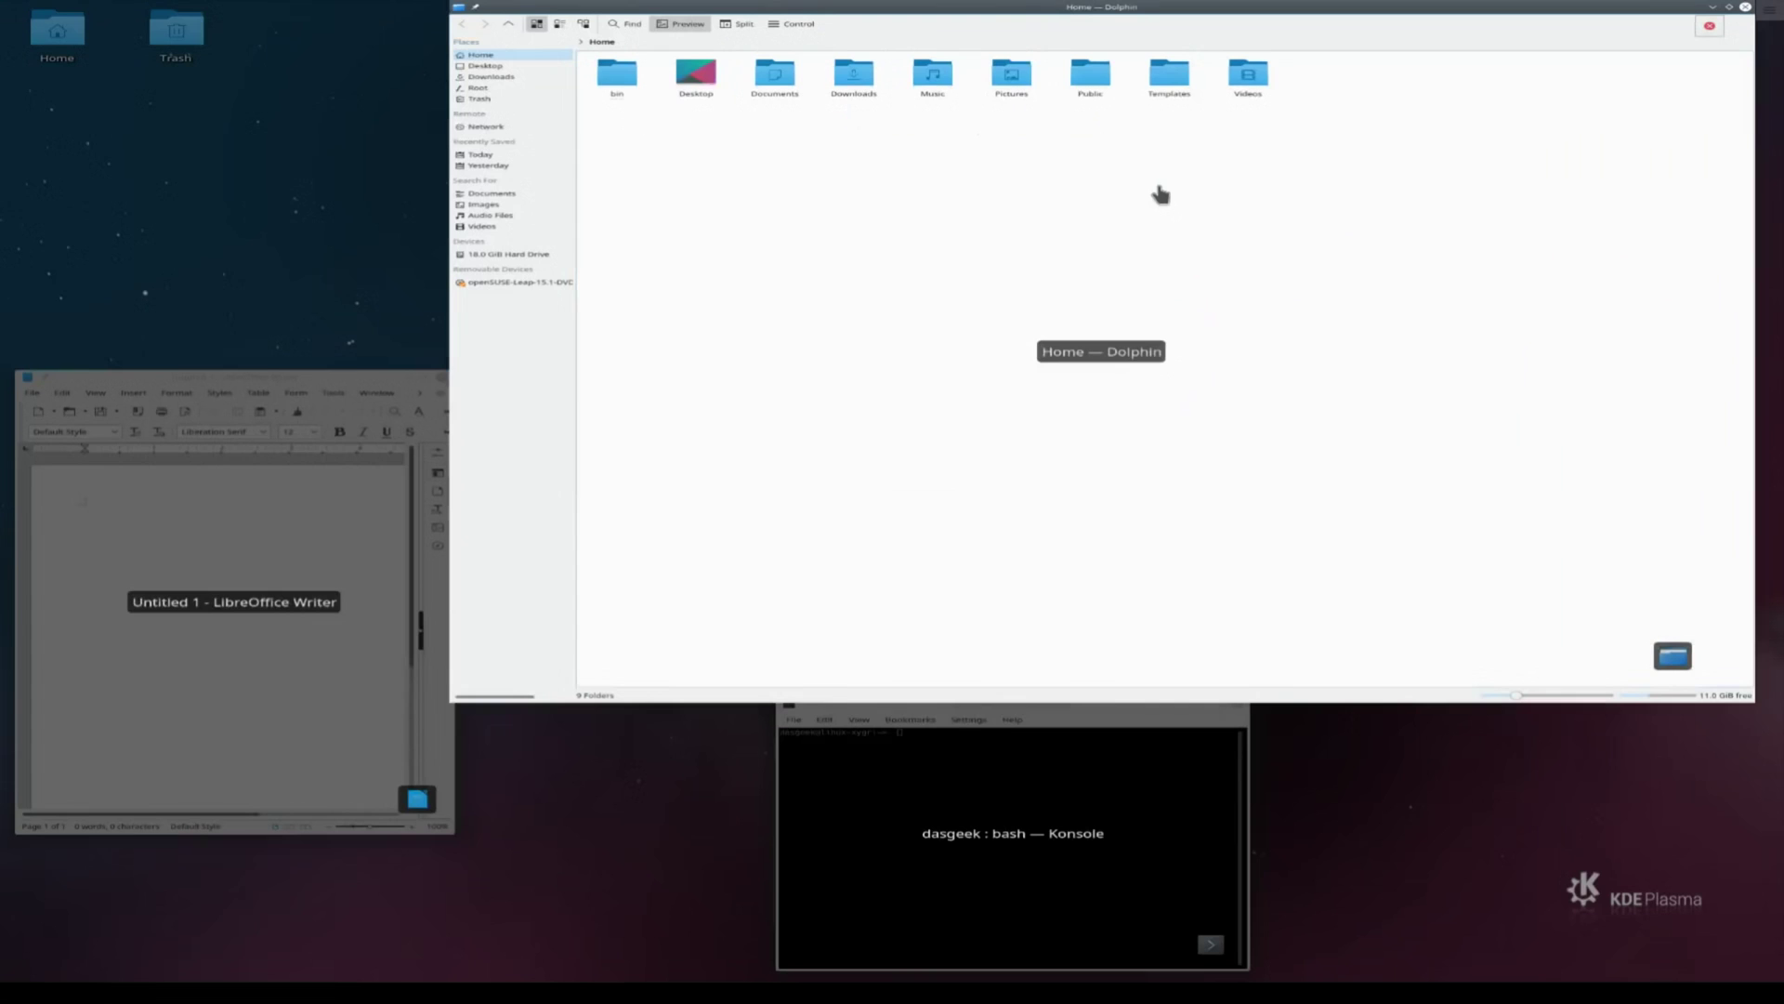
key("ctrl+F9")
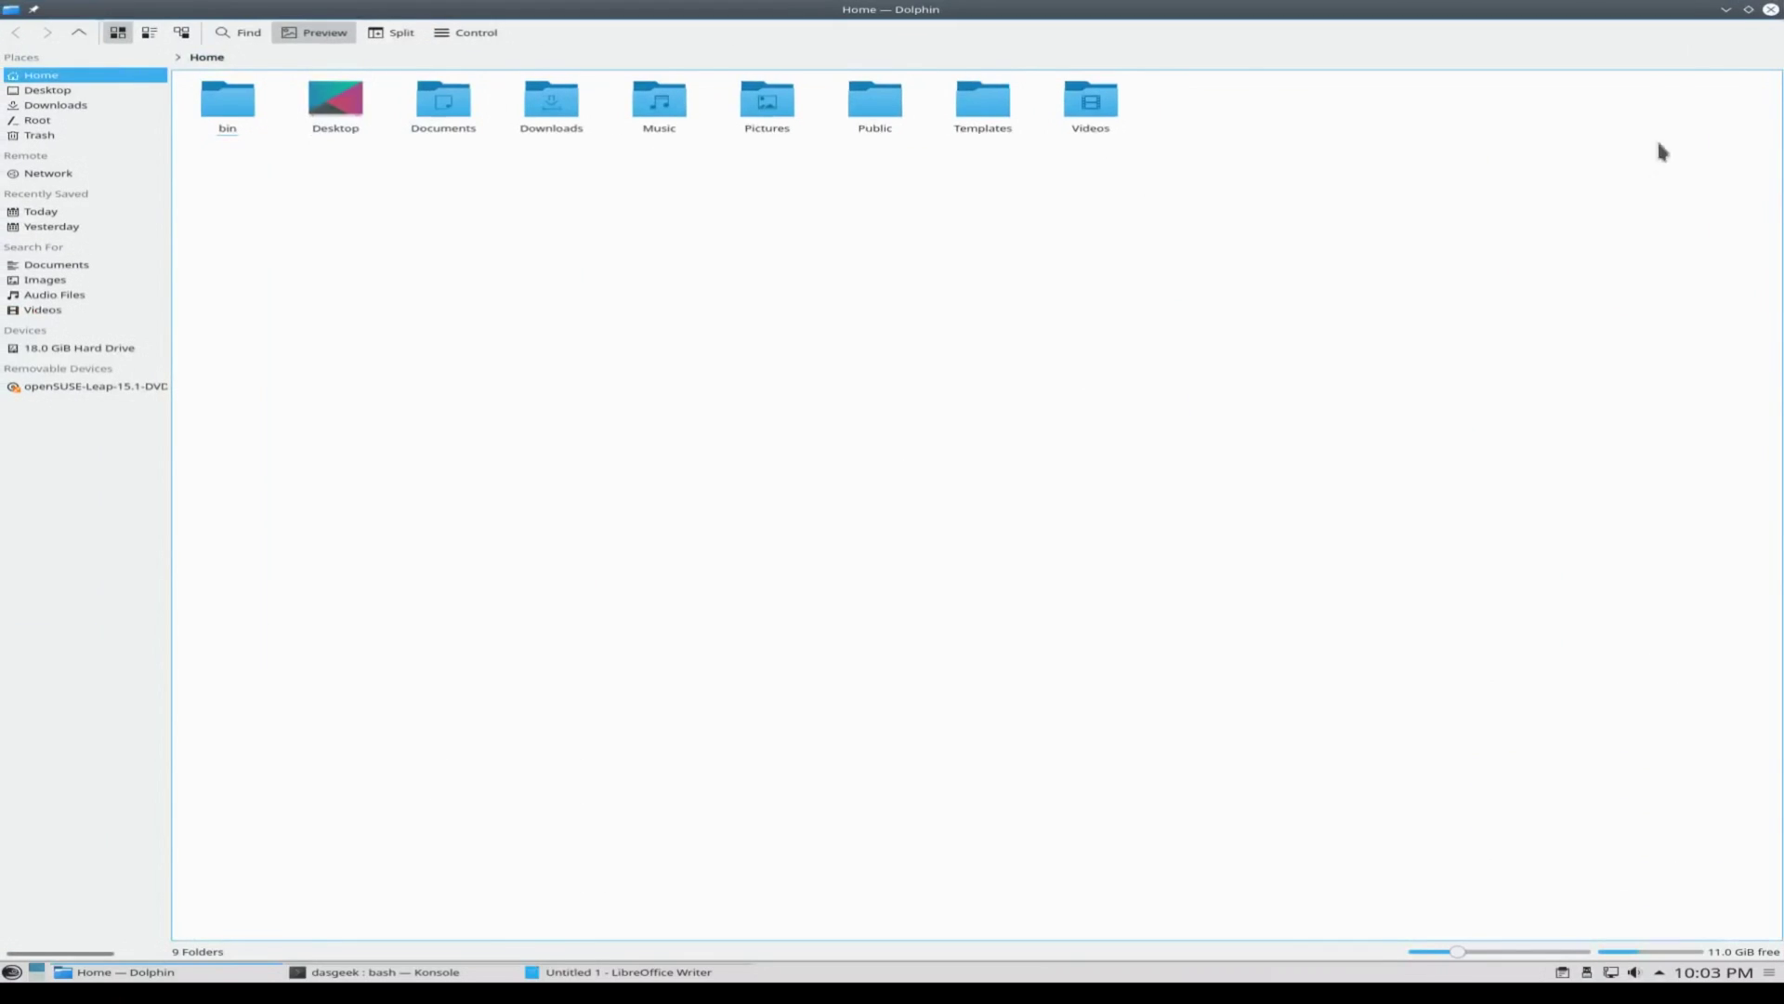
left_click(1748, 9)
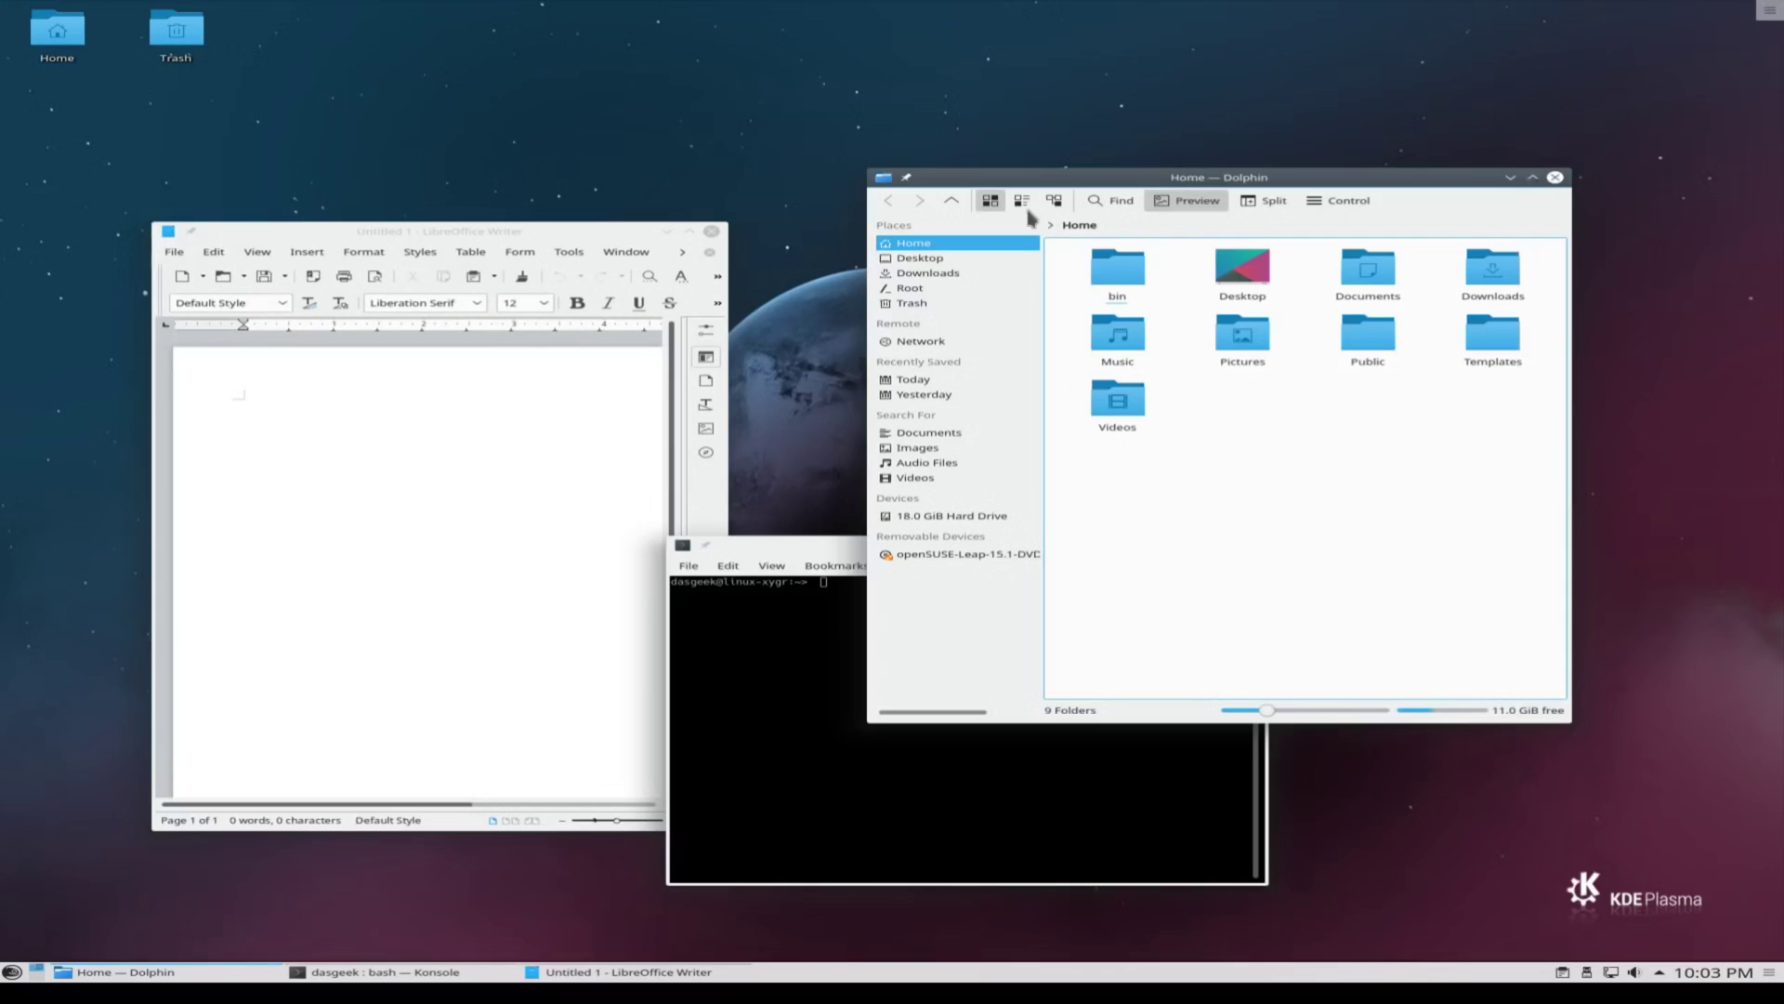
left_click(9, 976)
type("sy")
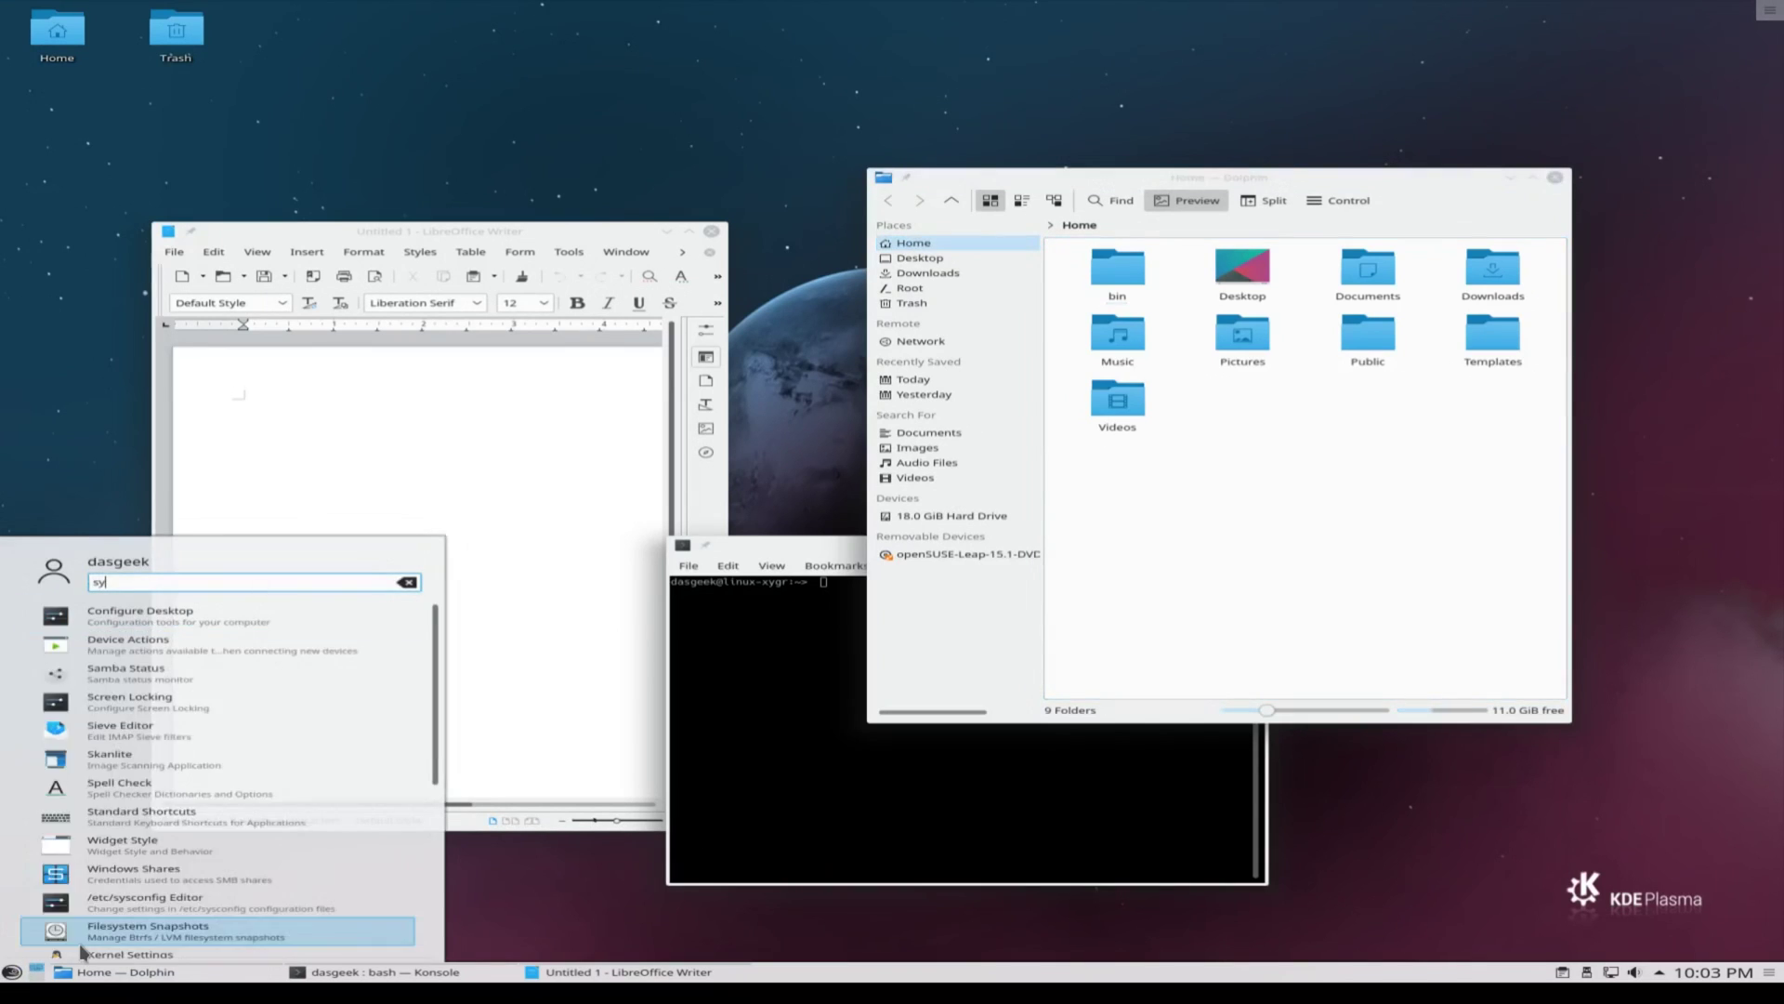
type("stem")
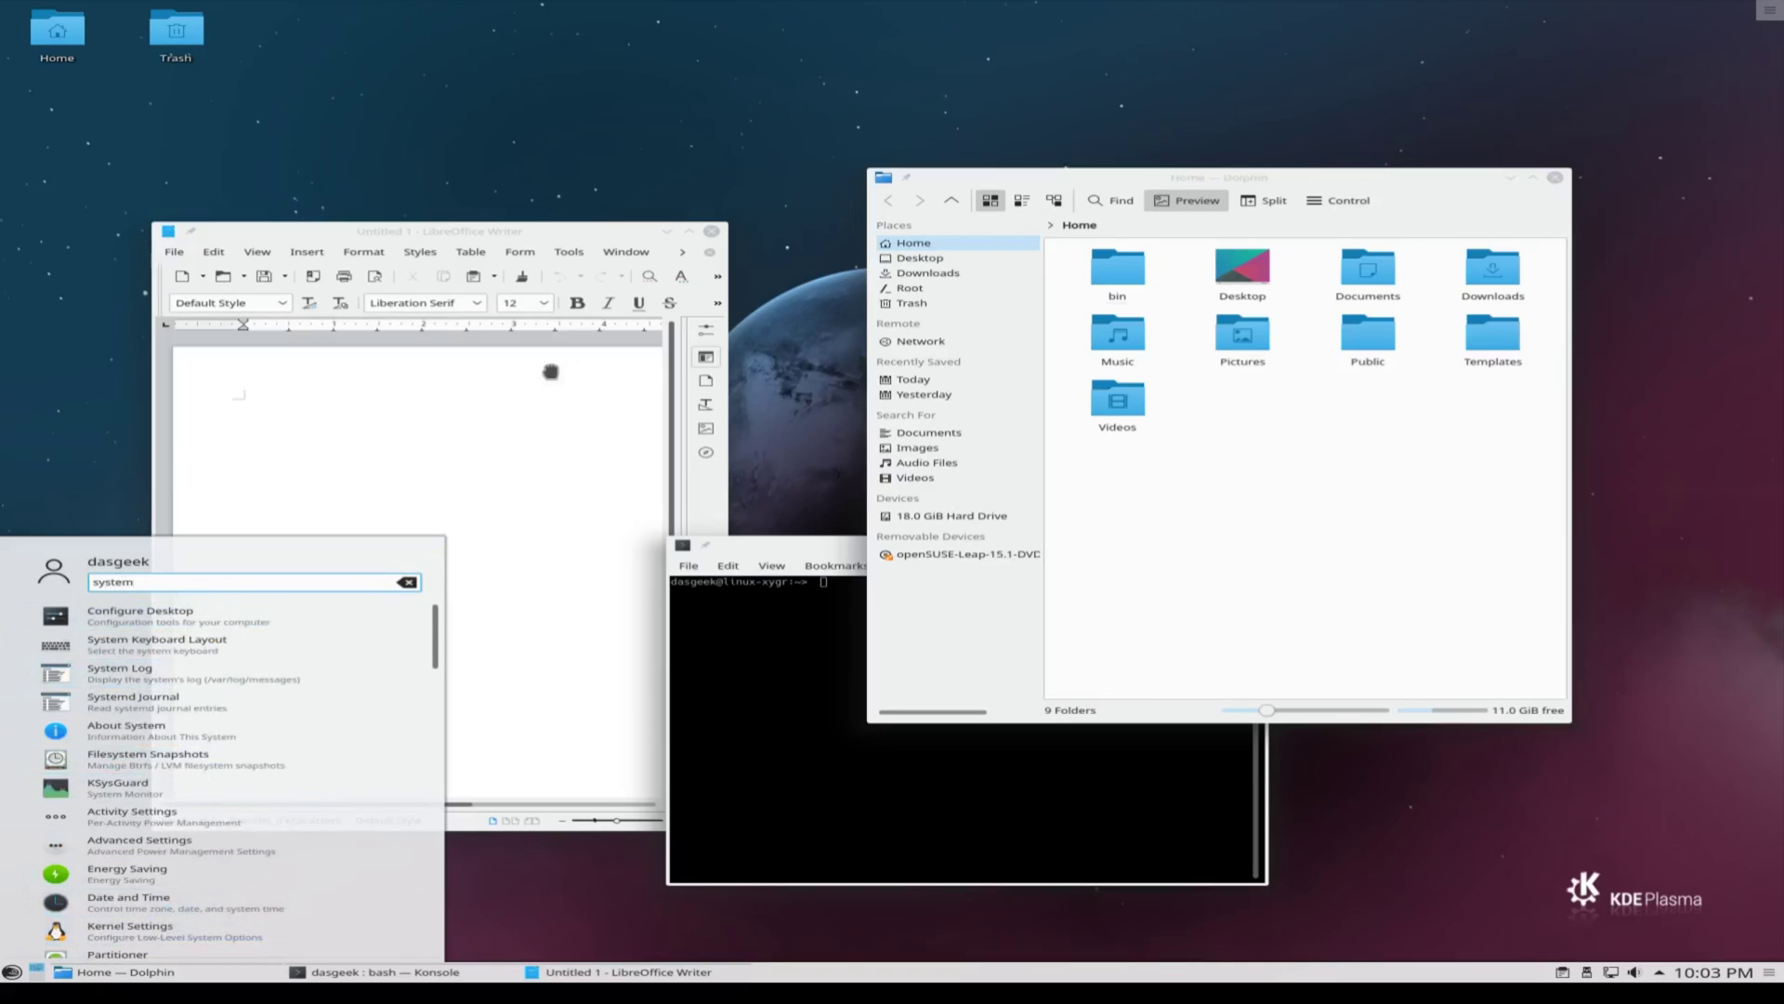
Under Desktop Behavior > Desktop Effects, set Present Windows' layout mode to Regular Grid, apply, and close.
left_click(172, 620)
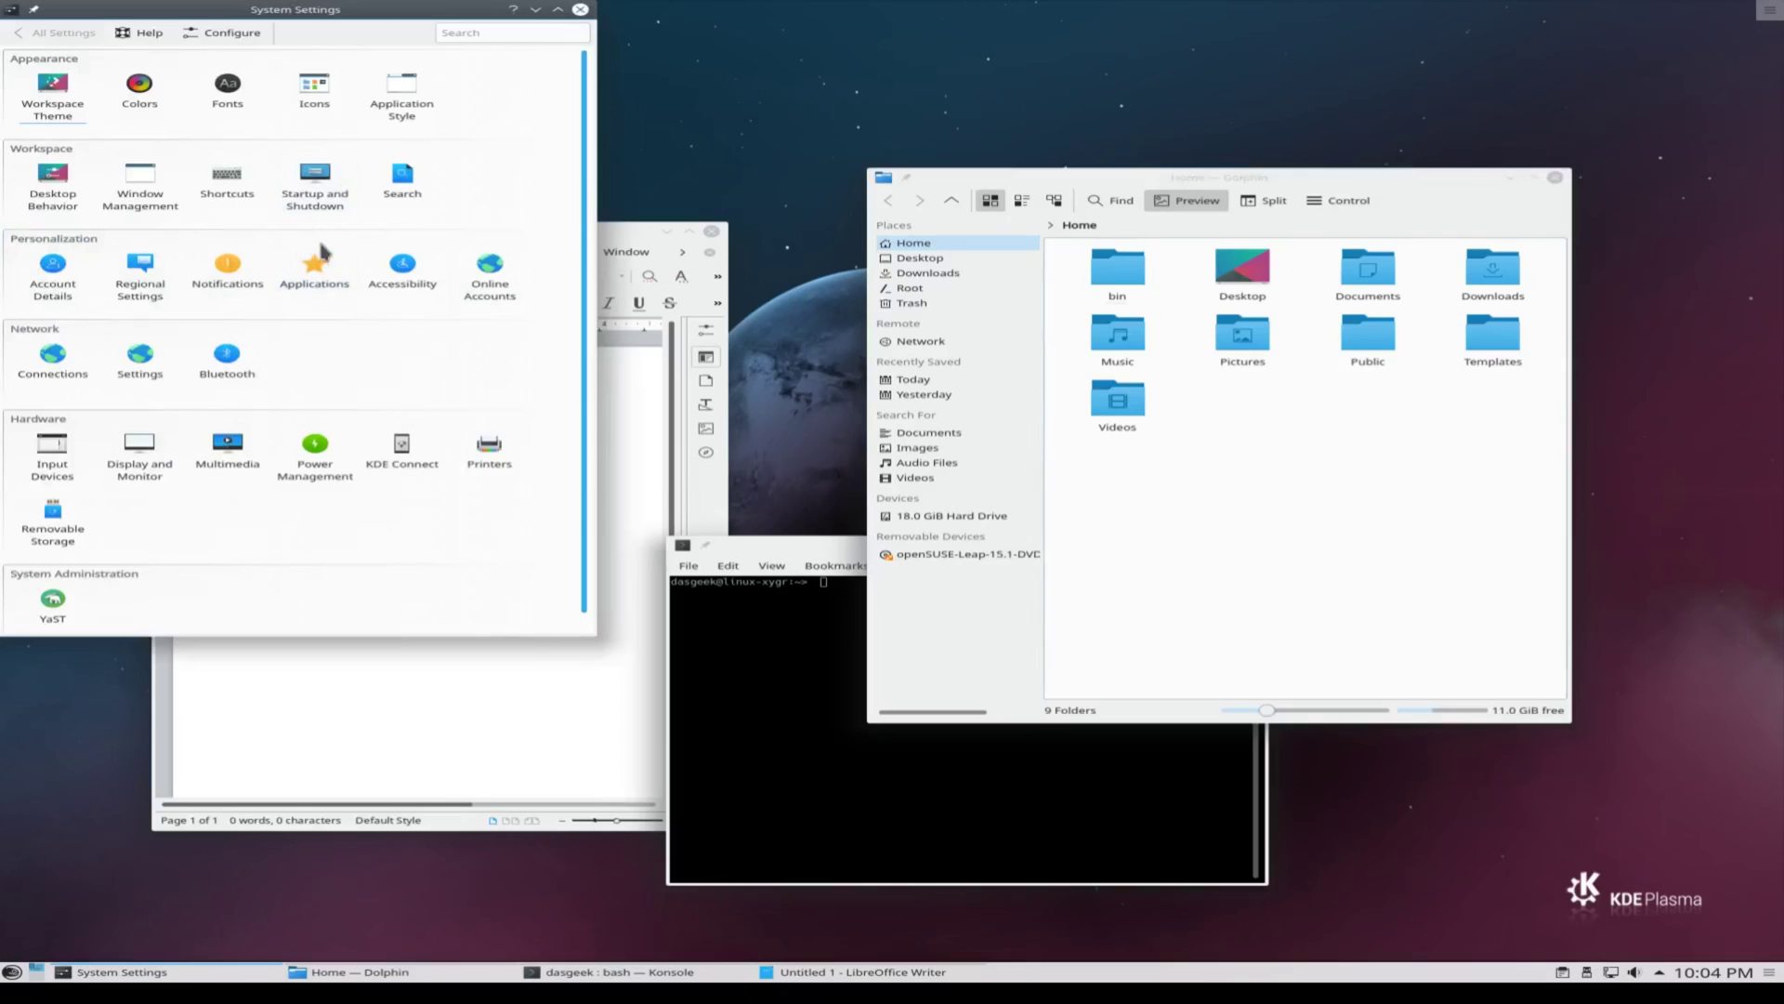
left_click(78, 177)
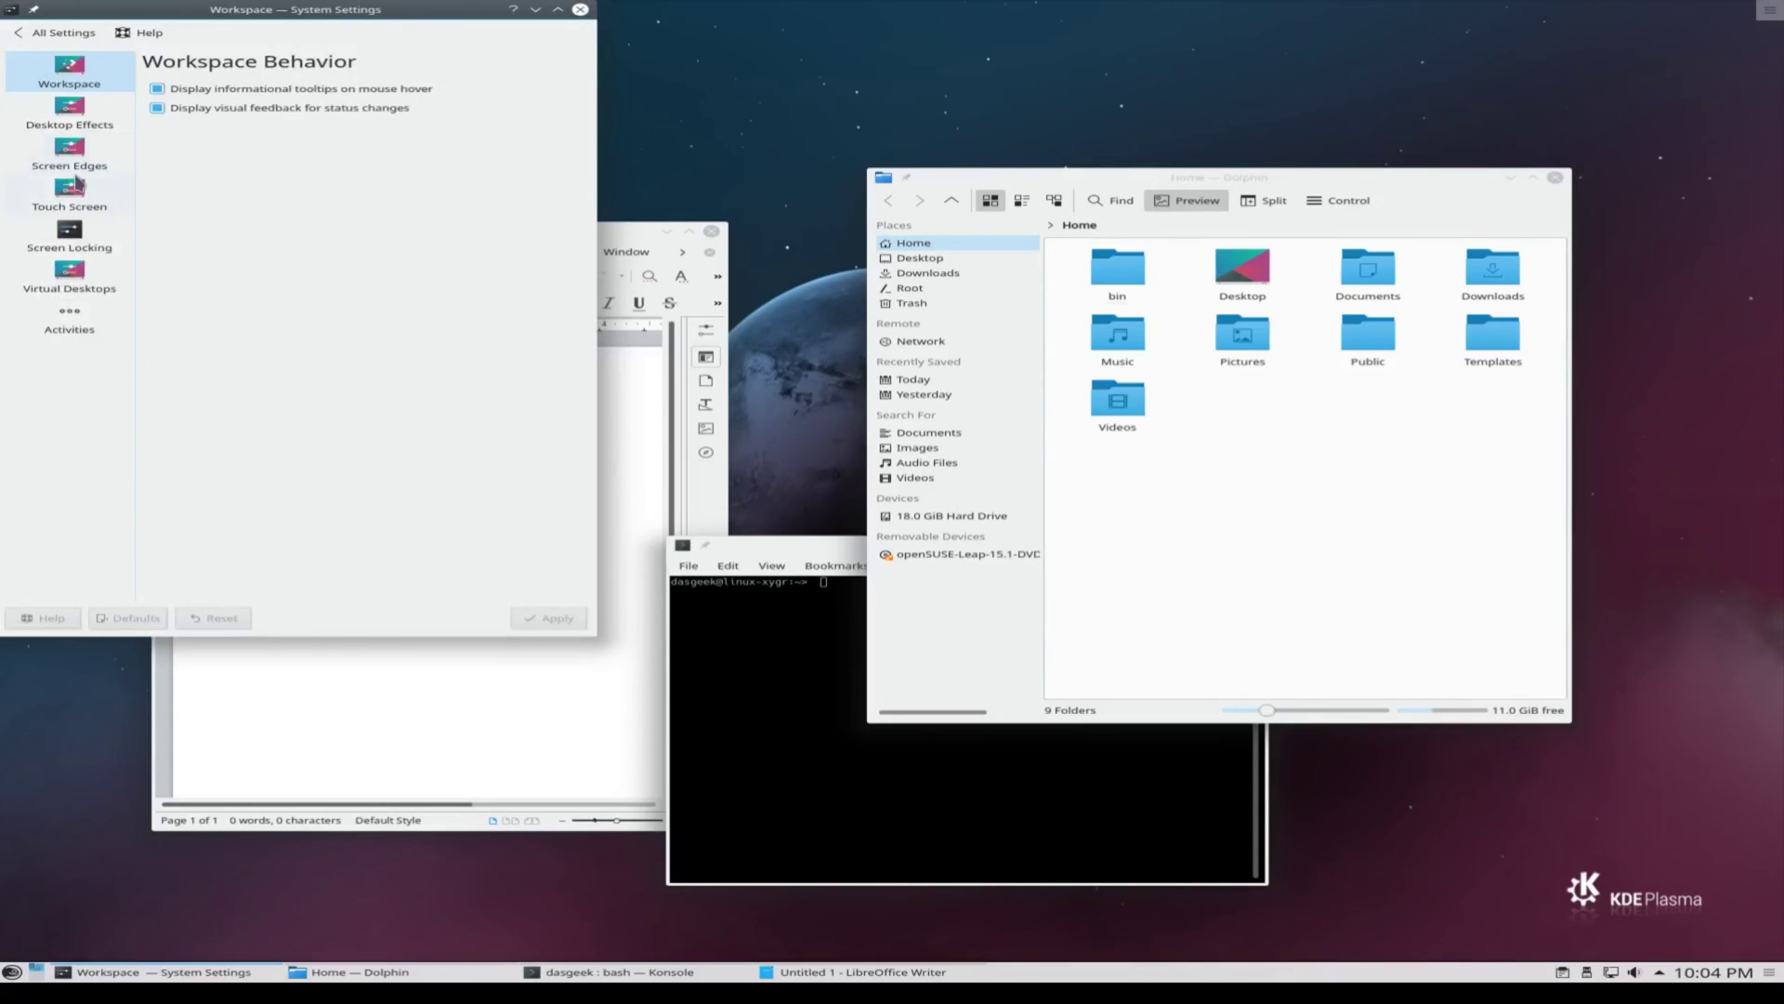
left_click(71, 117)
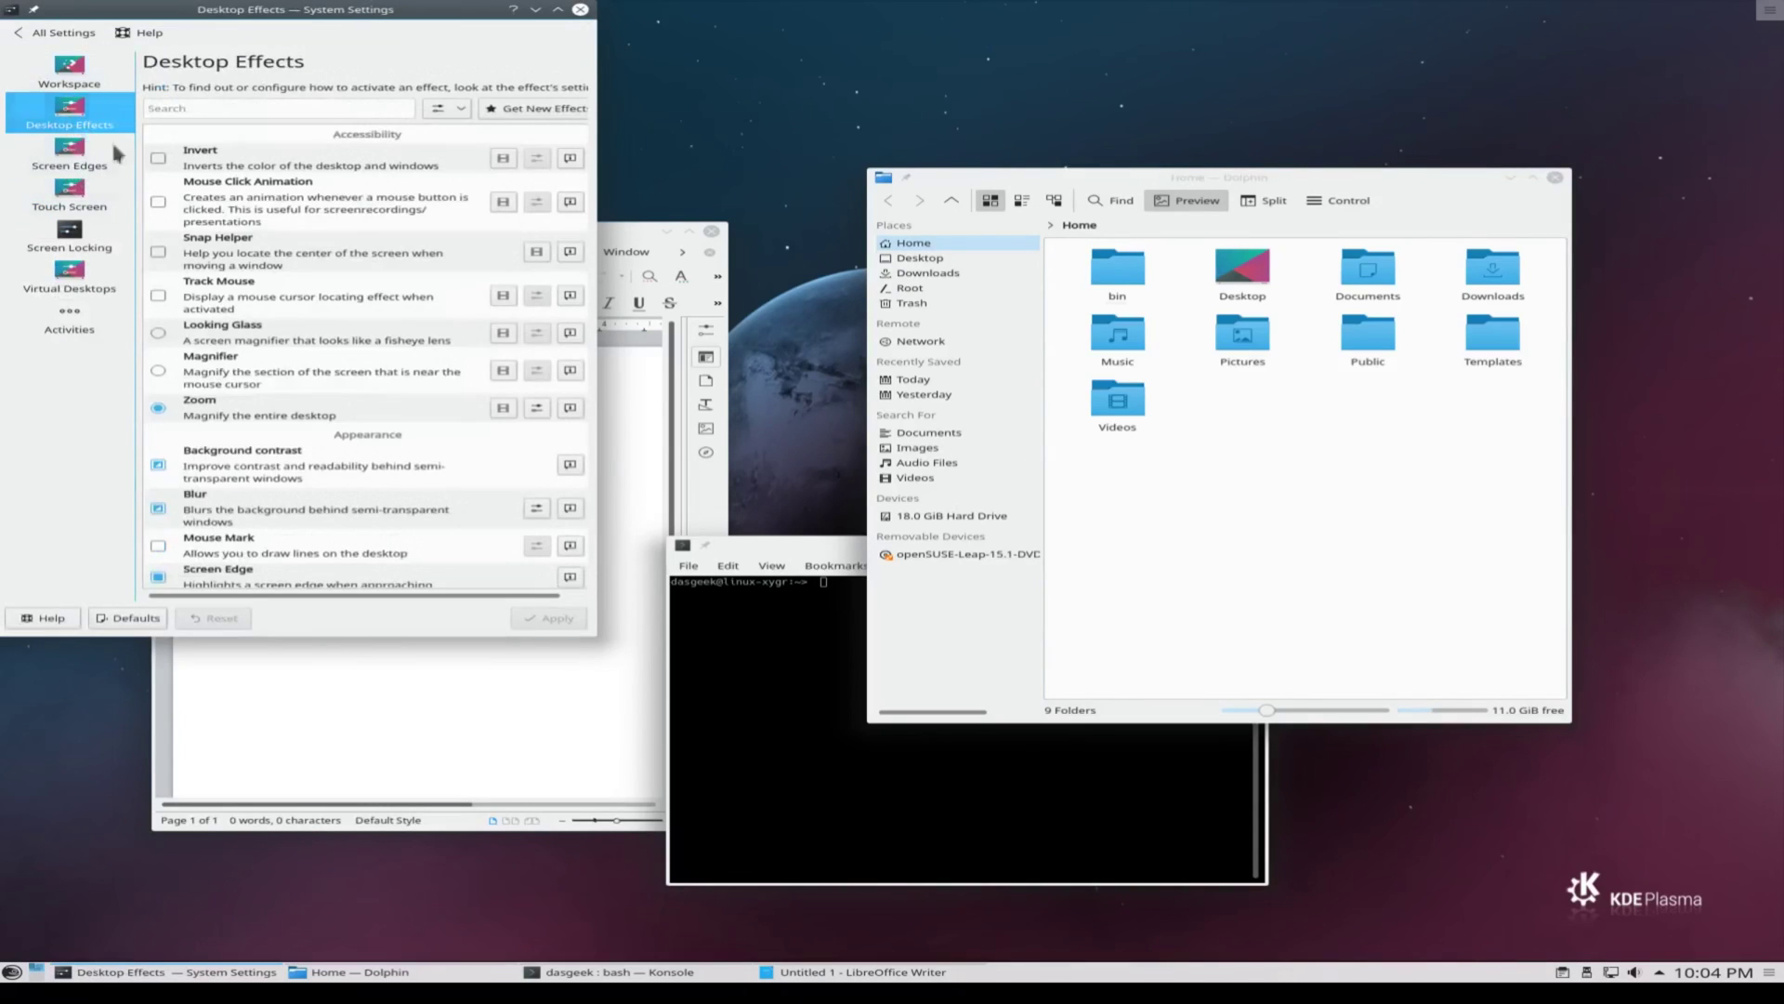
scroll(308, 386, "down", 5)
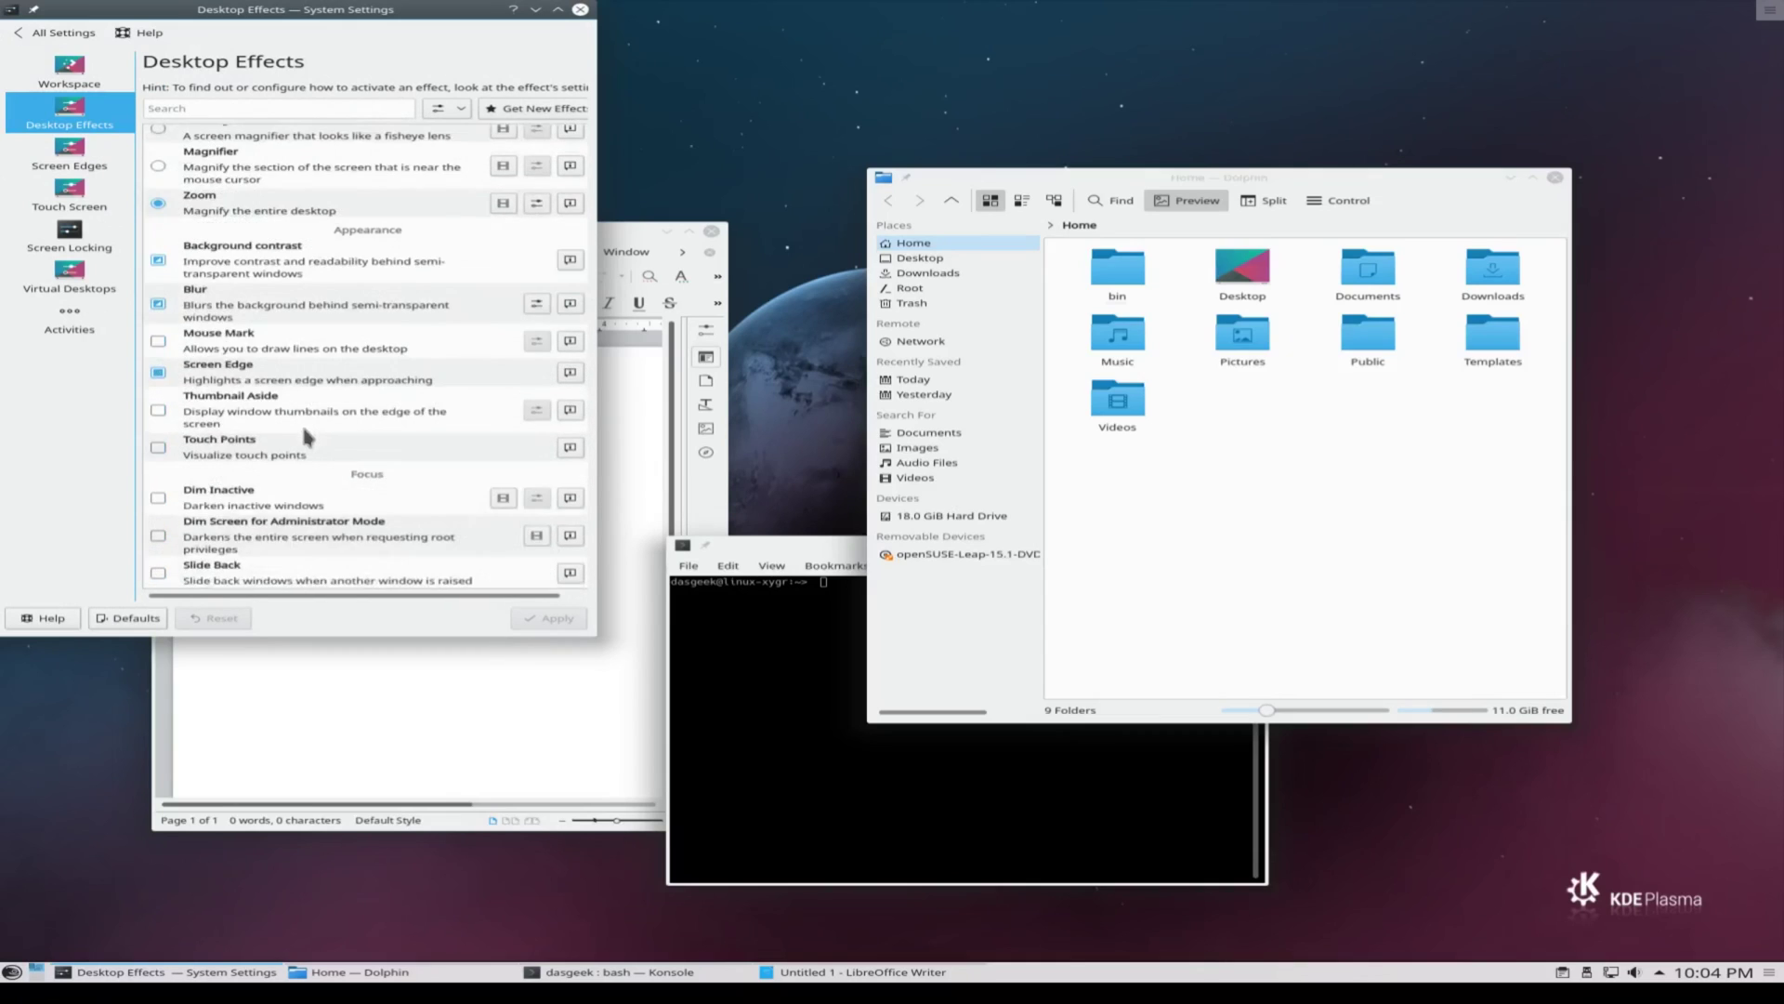
scroll(305, 437, "down", 7)
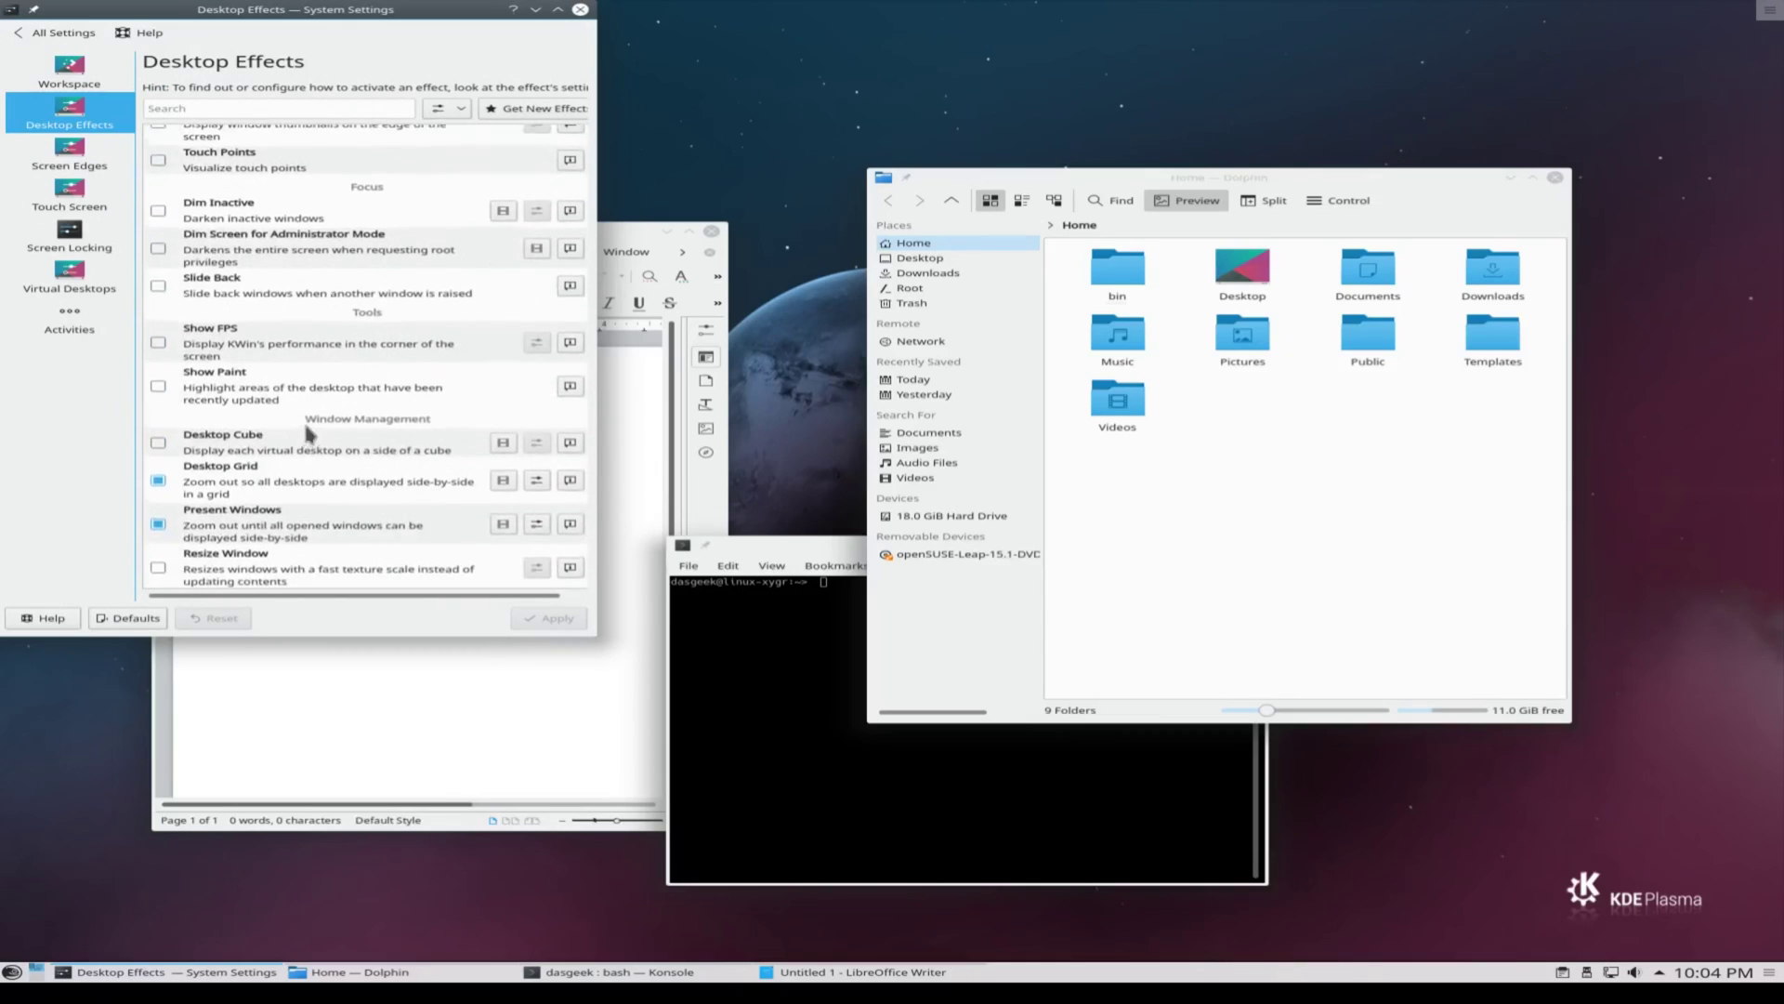
left_click(537, 524)
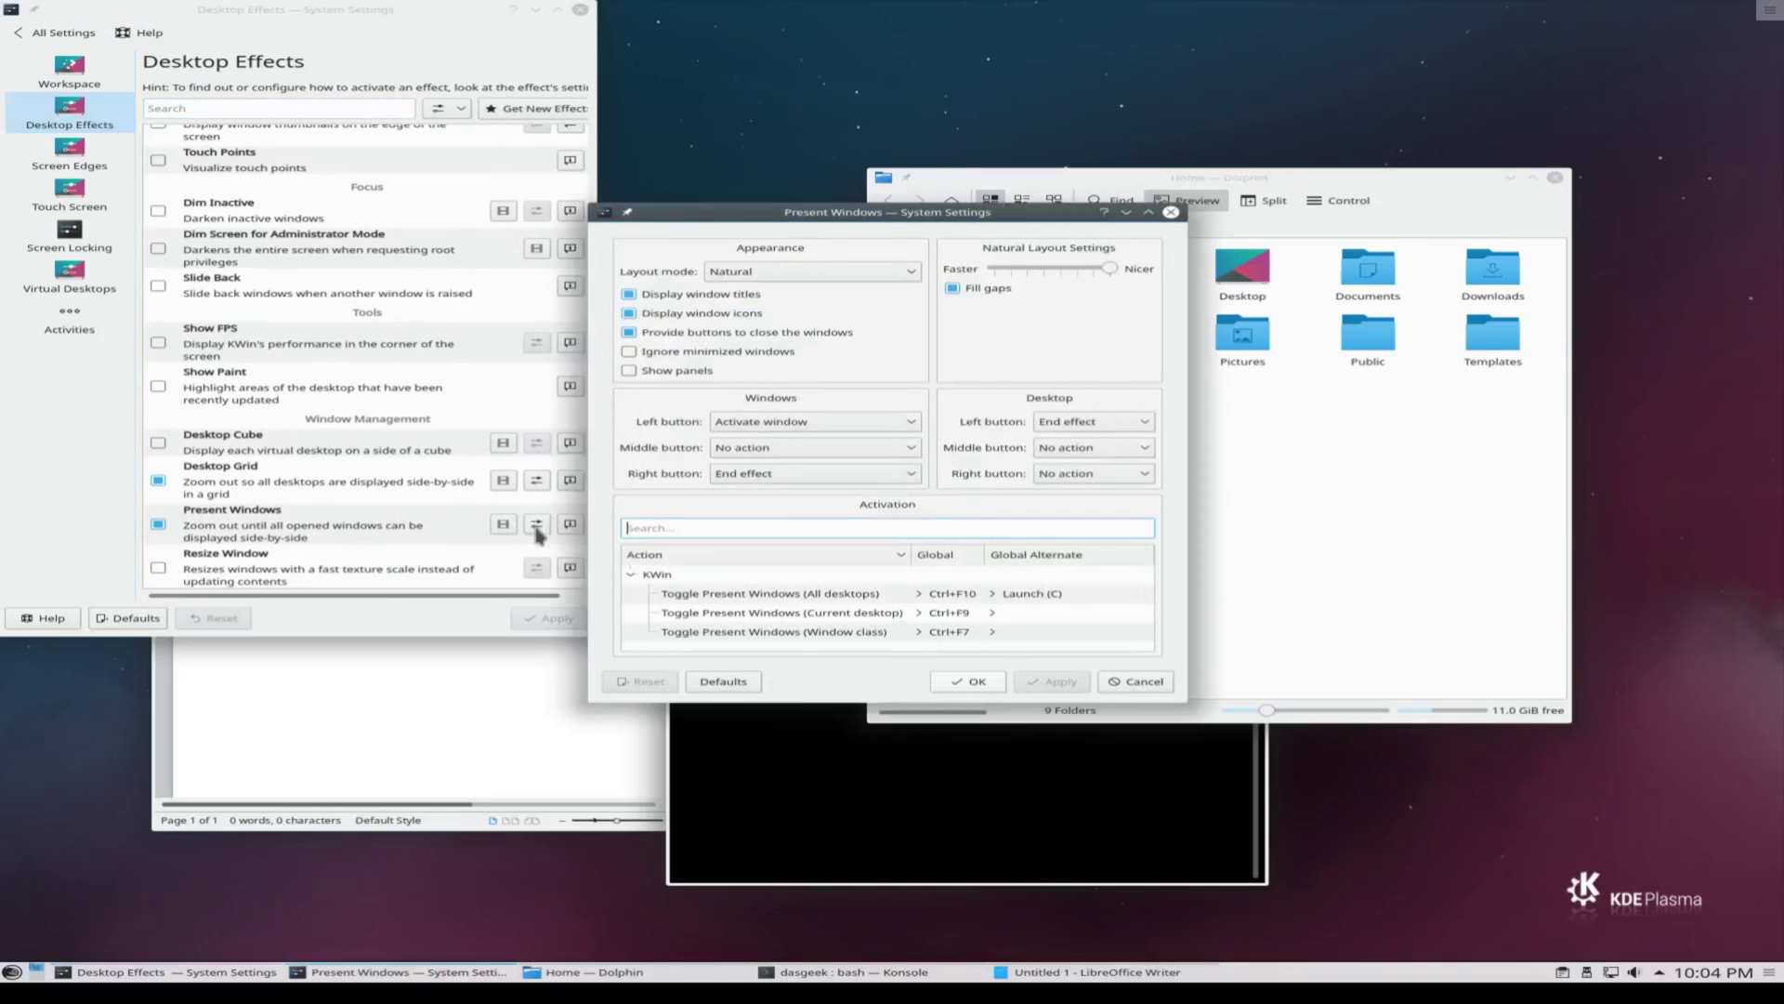
left_click(741, 278)
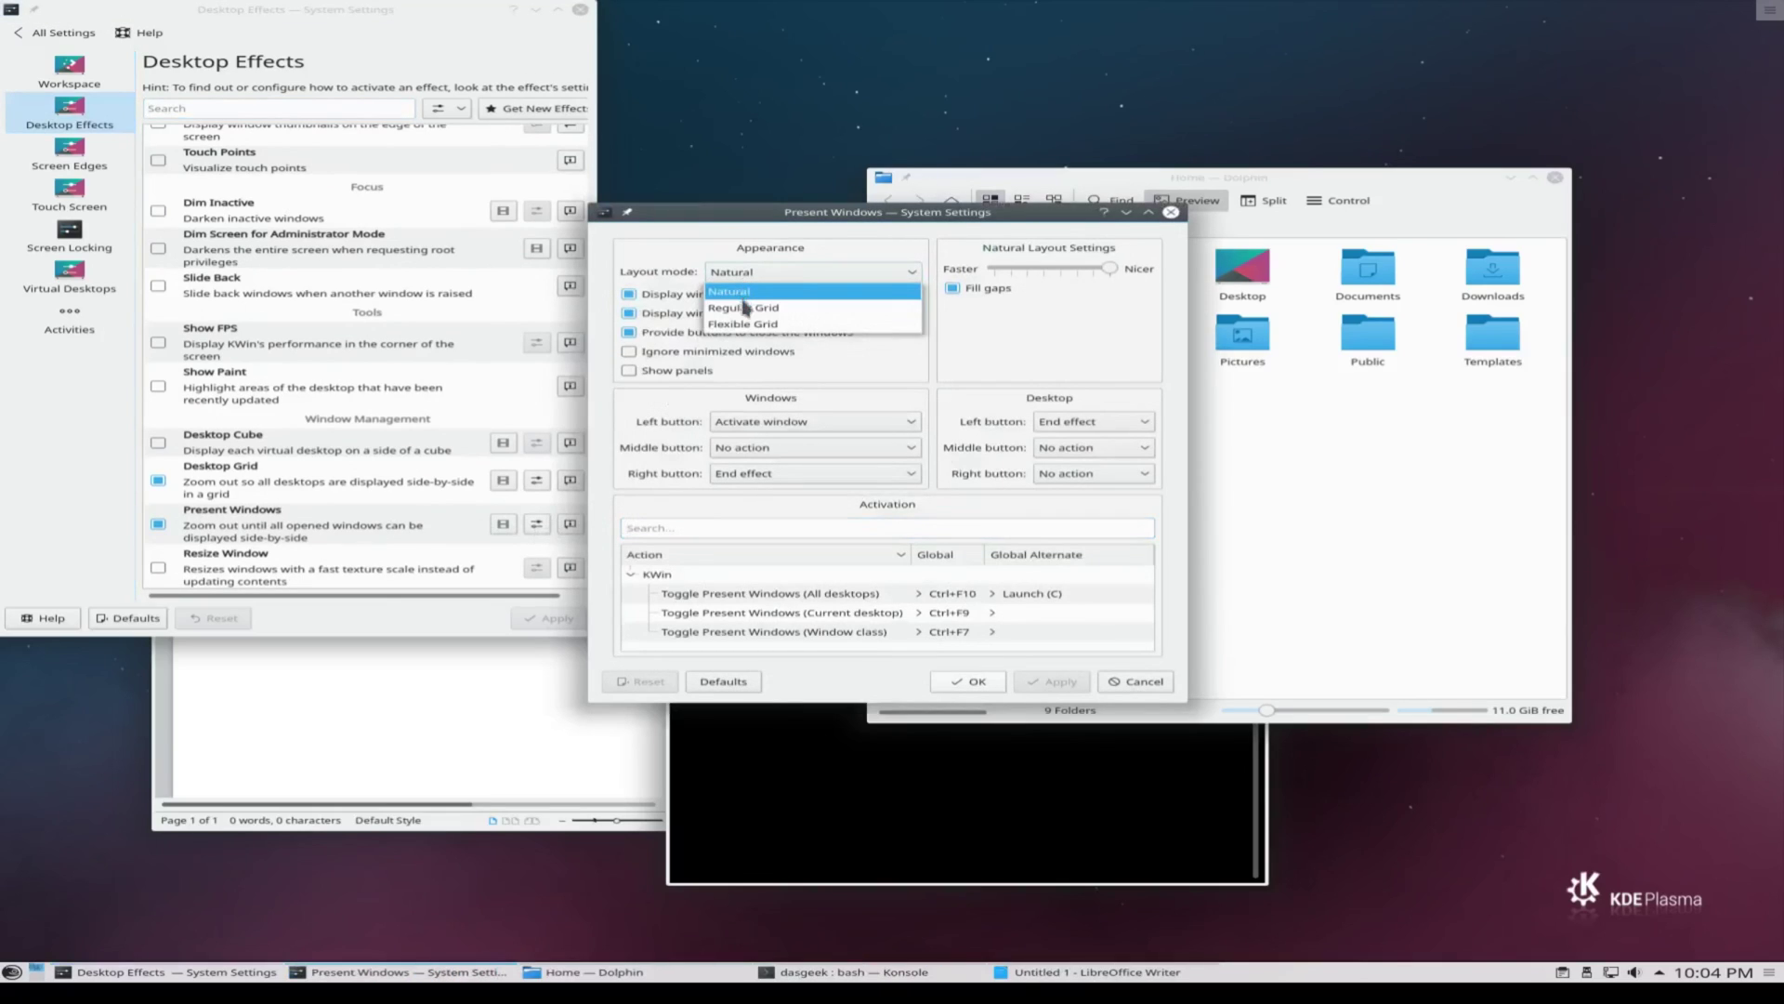
left_click(746, 309)
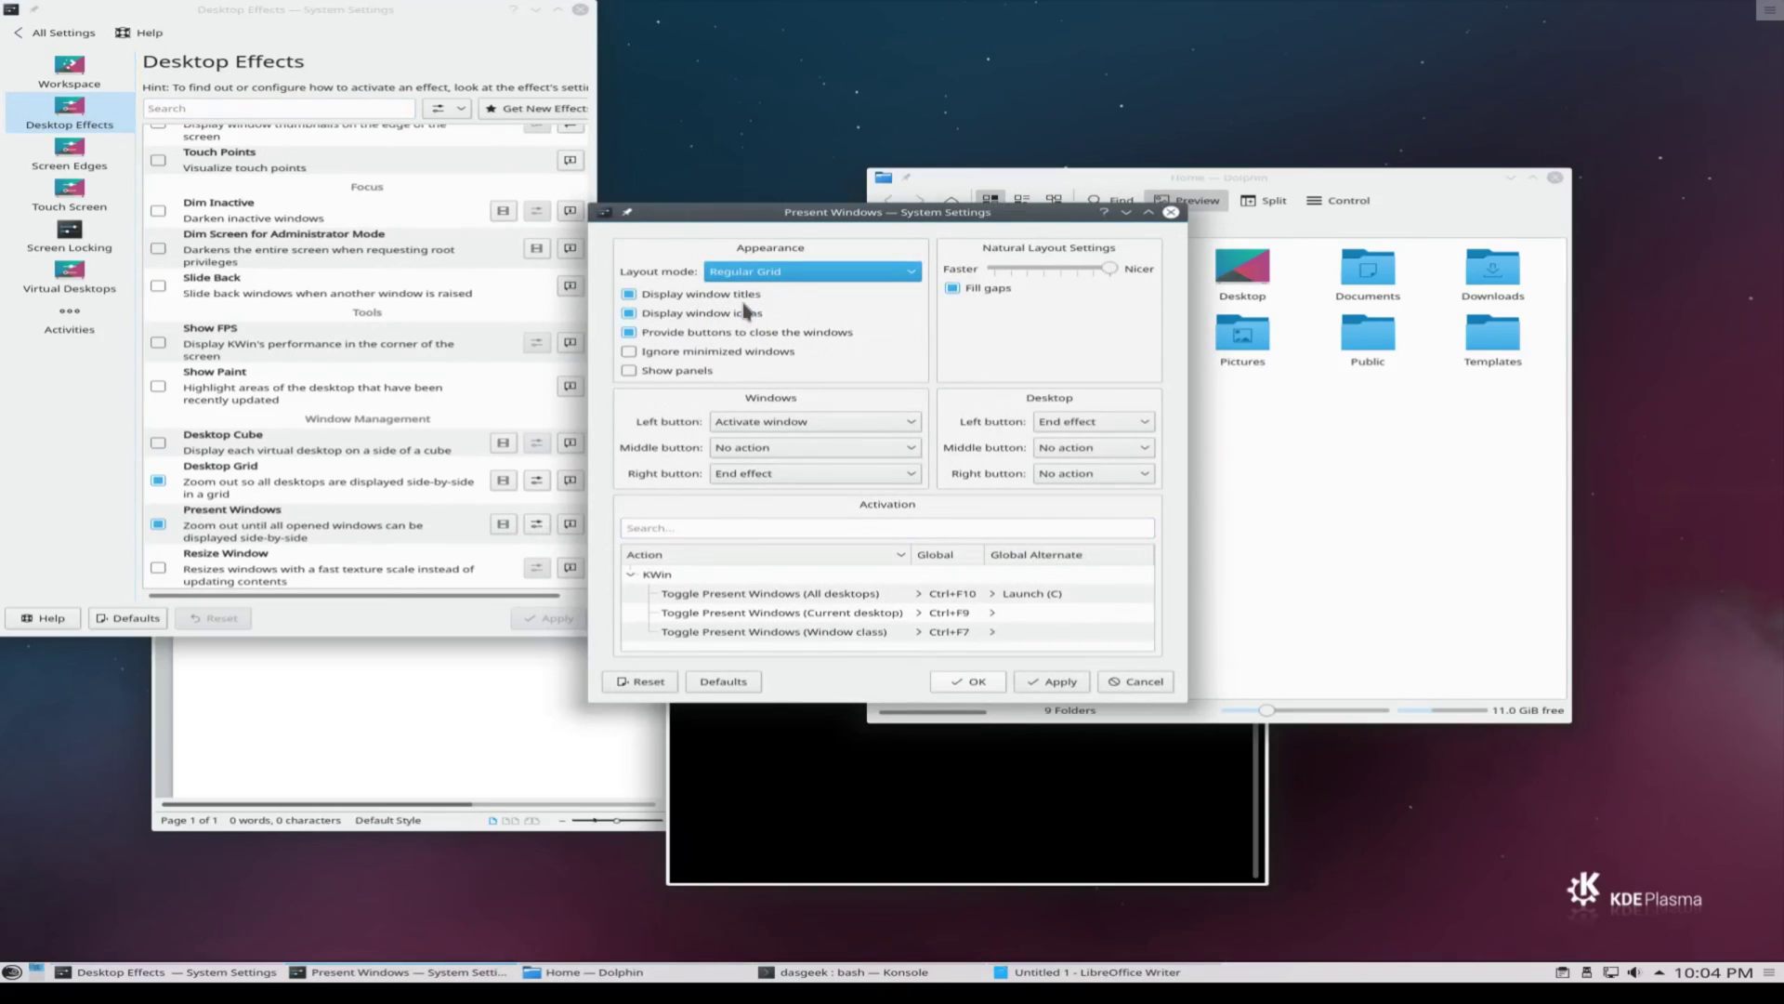
left_click(1047, 685)
left_click(971, 683)
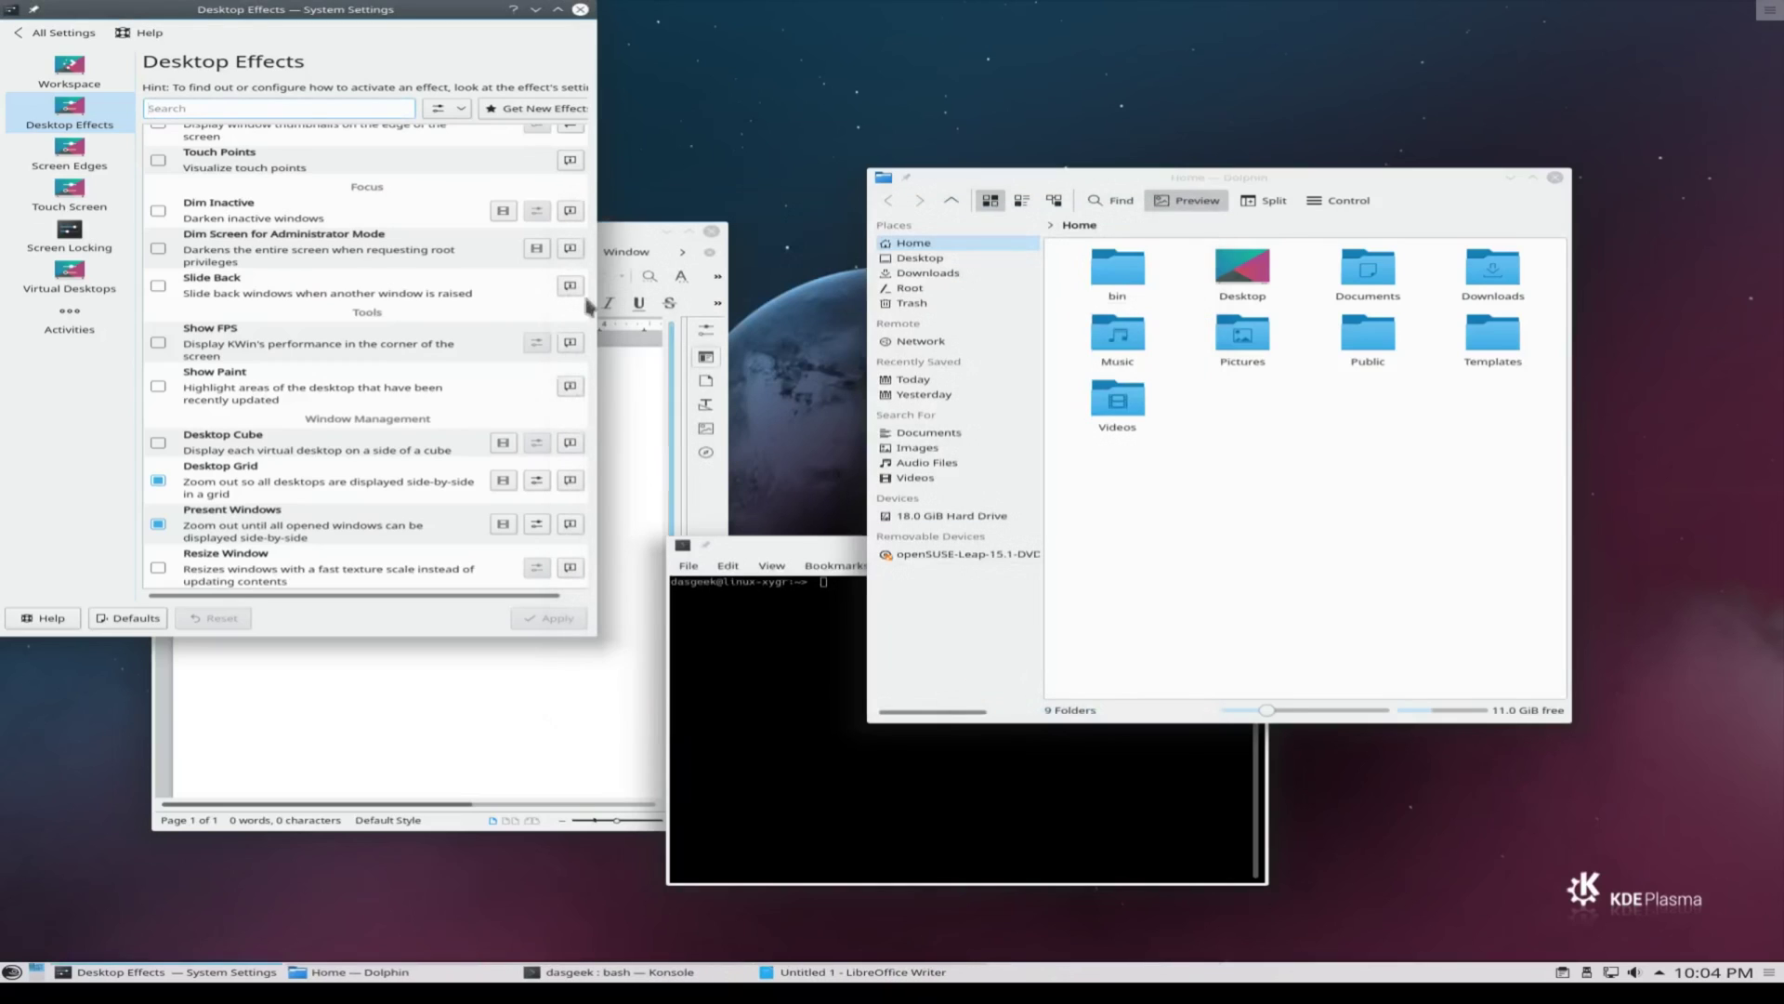
left_click(580, 12)
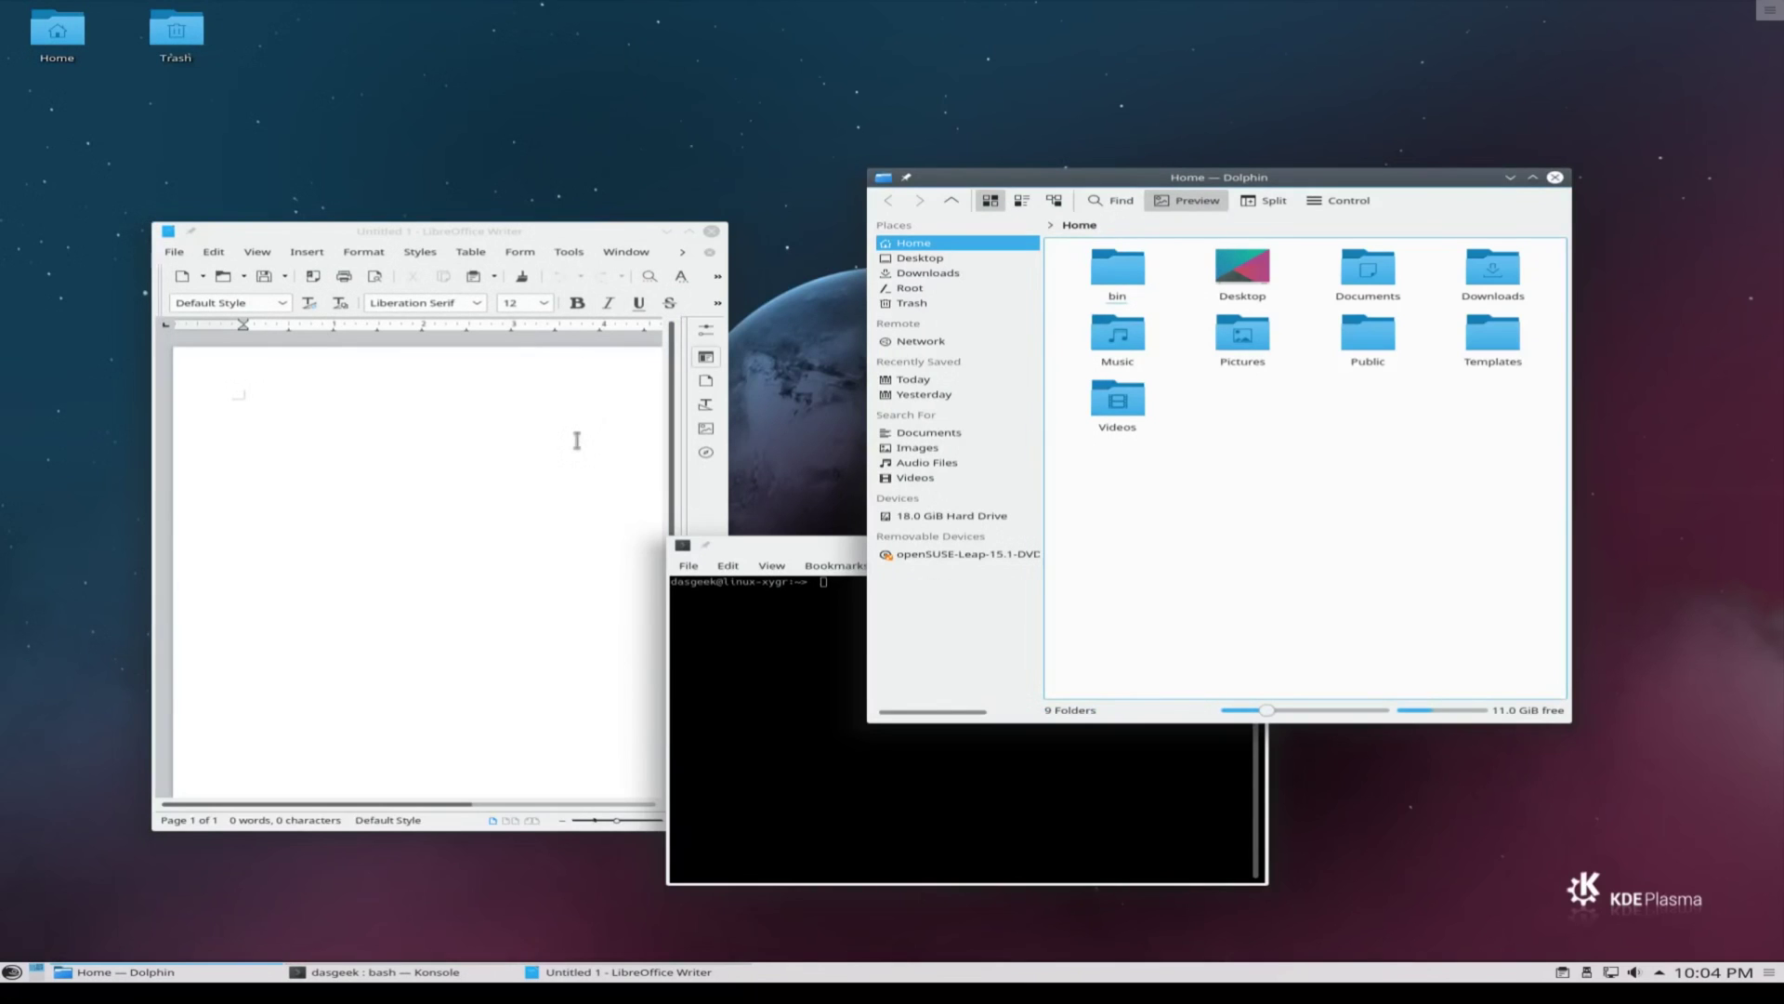
Preview the grid overview, maximize Dolphin and recheck, then drag Dolphin back to the screen centre.
key("ctrl+F9")
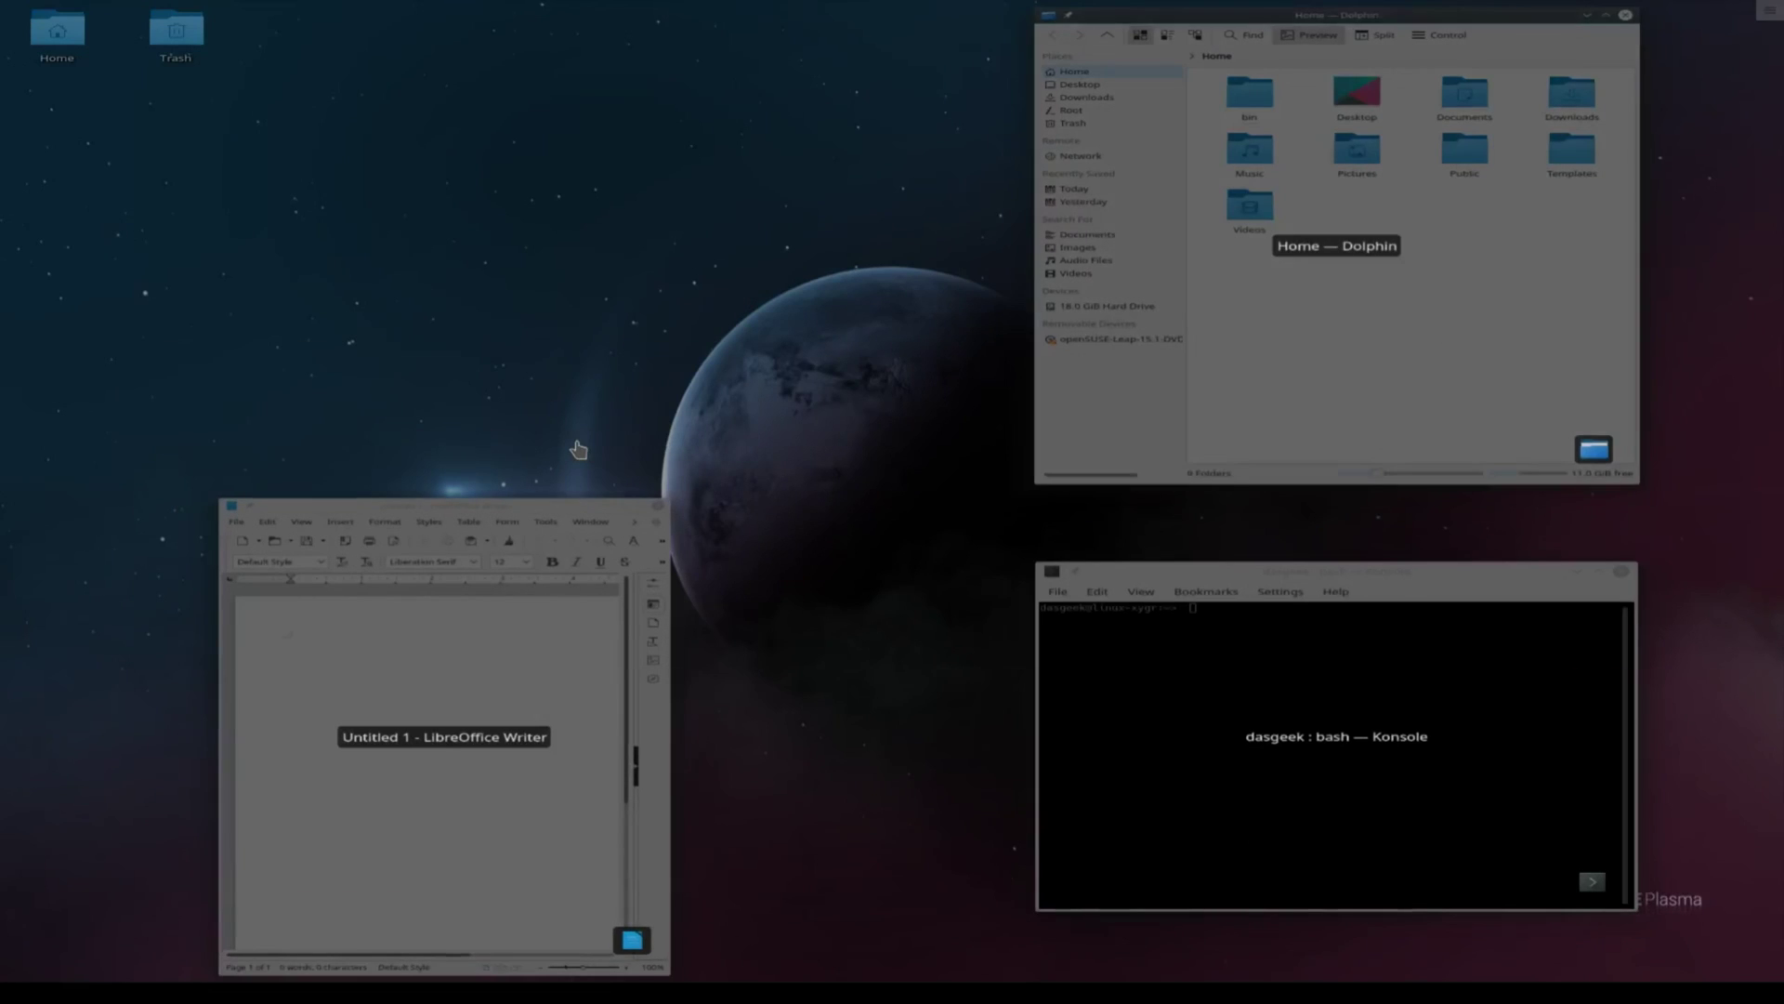
left_click(578, 450)
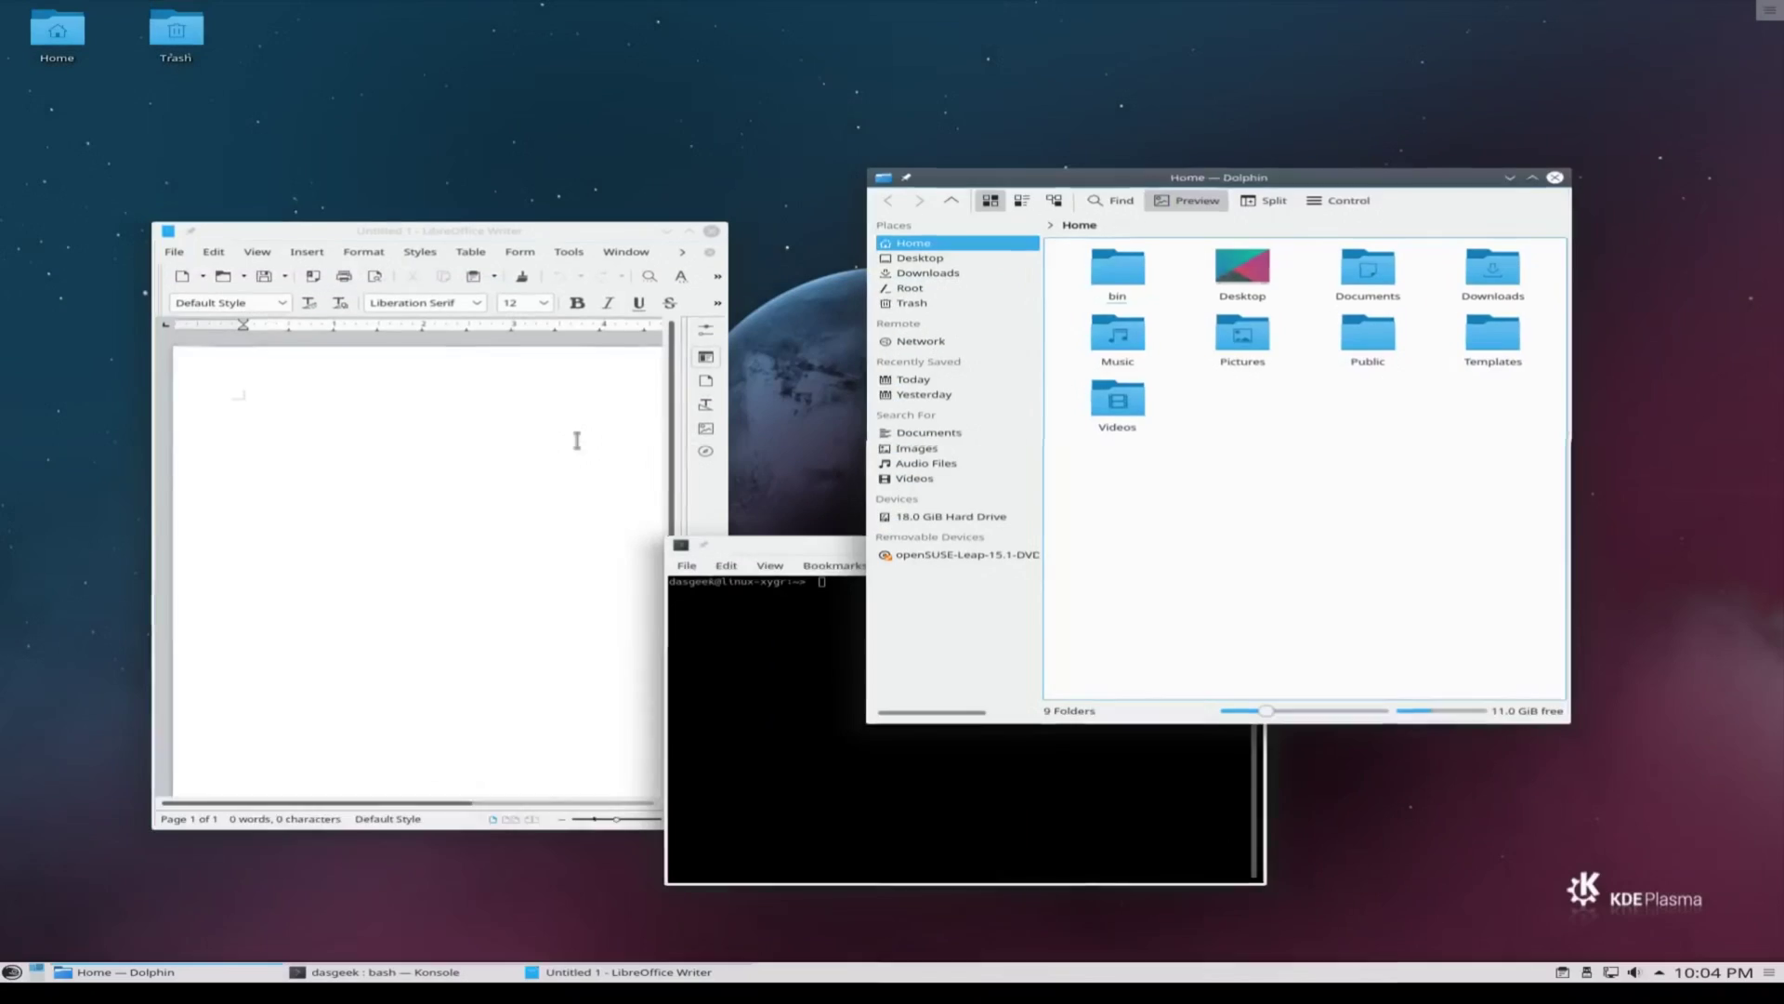
double_click(1452, 179)
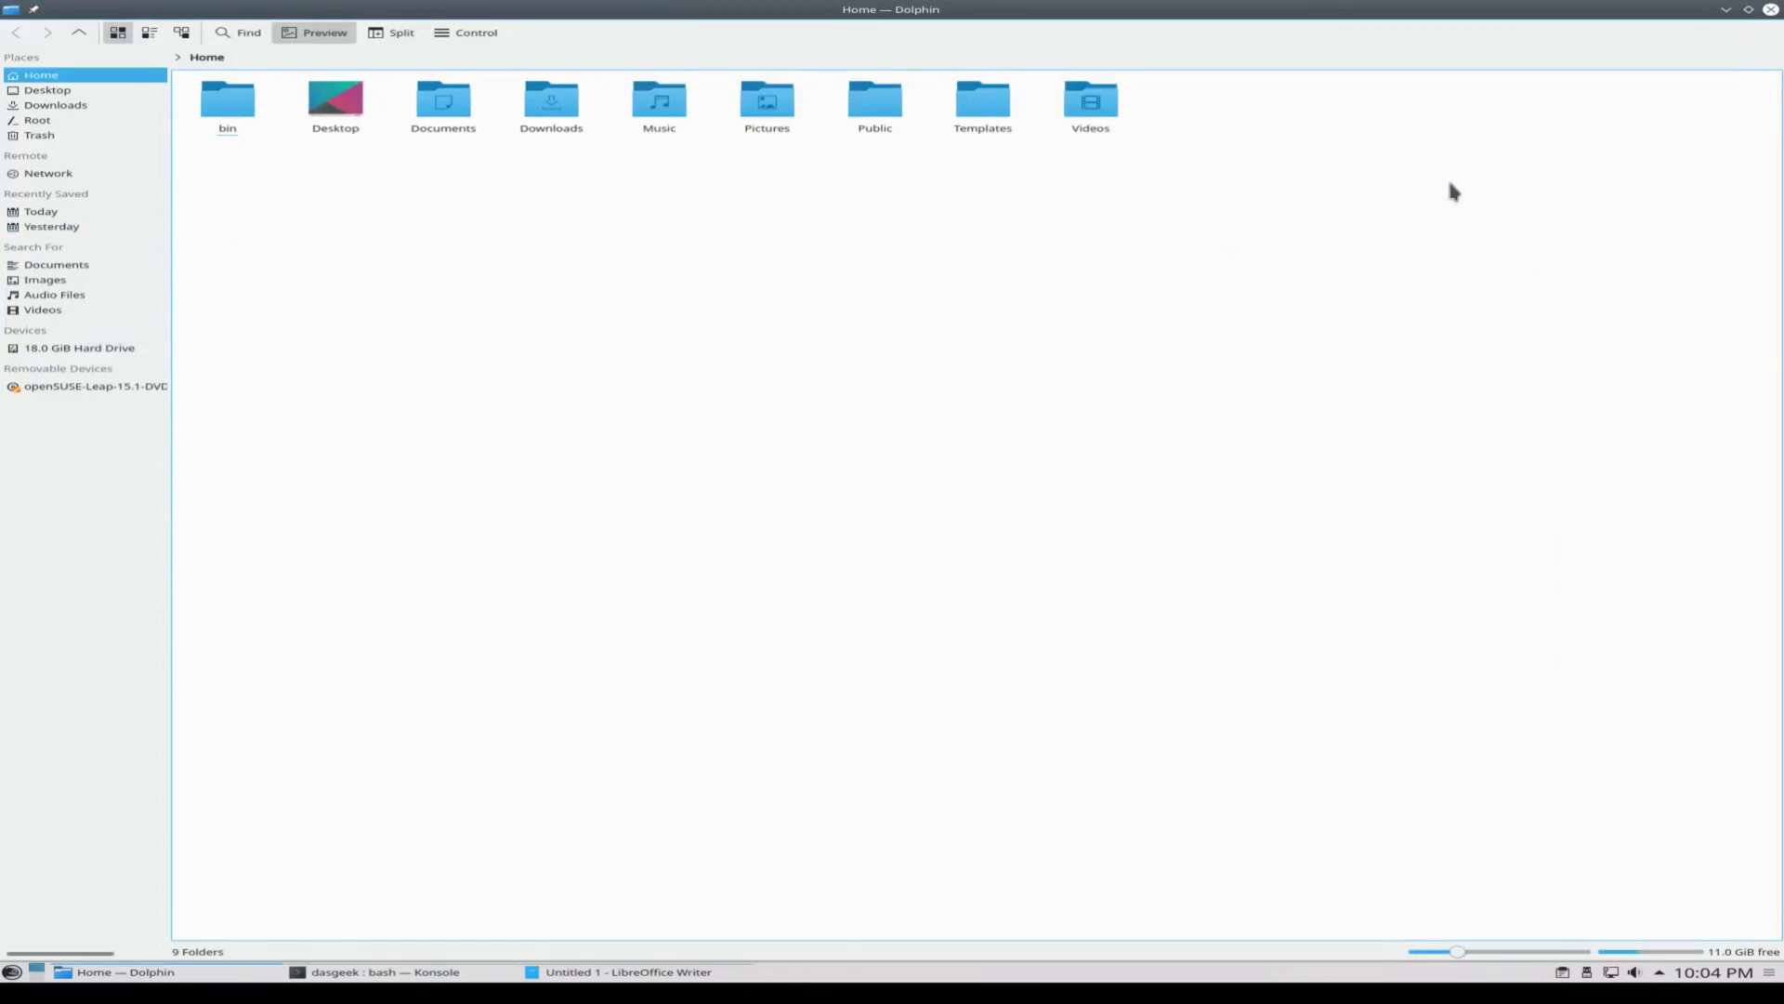
key("ctrl+F9")
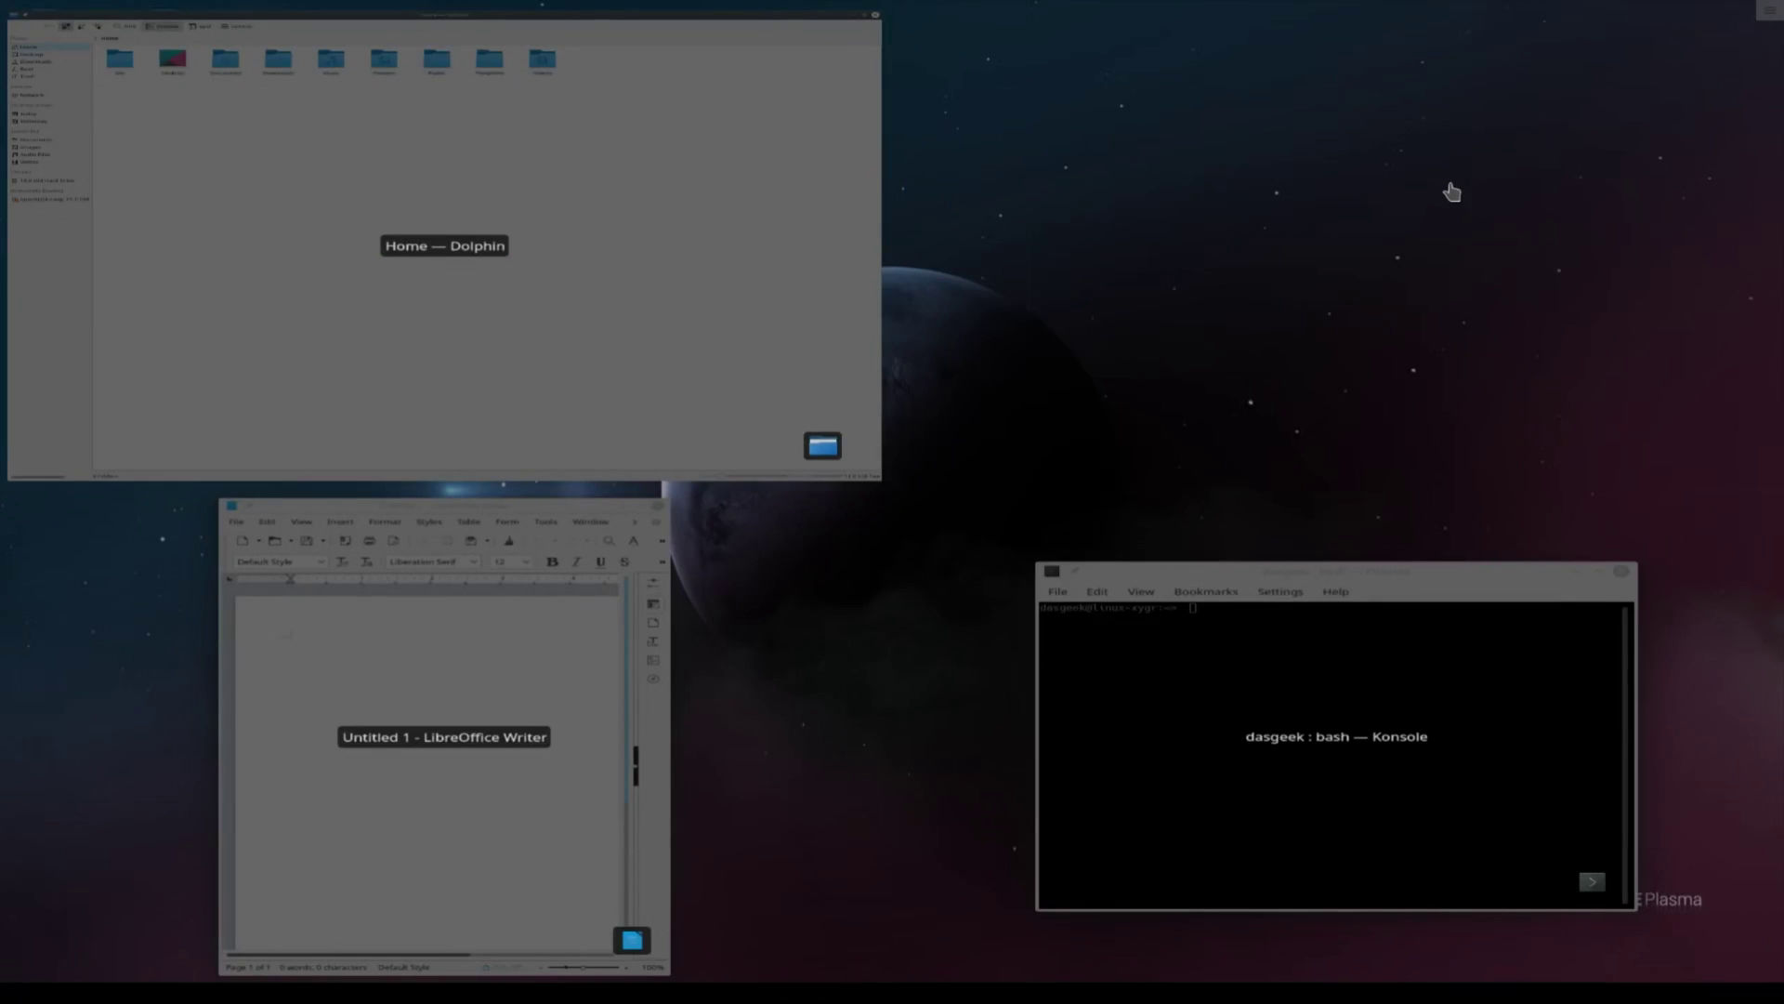
left_click(1451, 192)
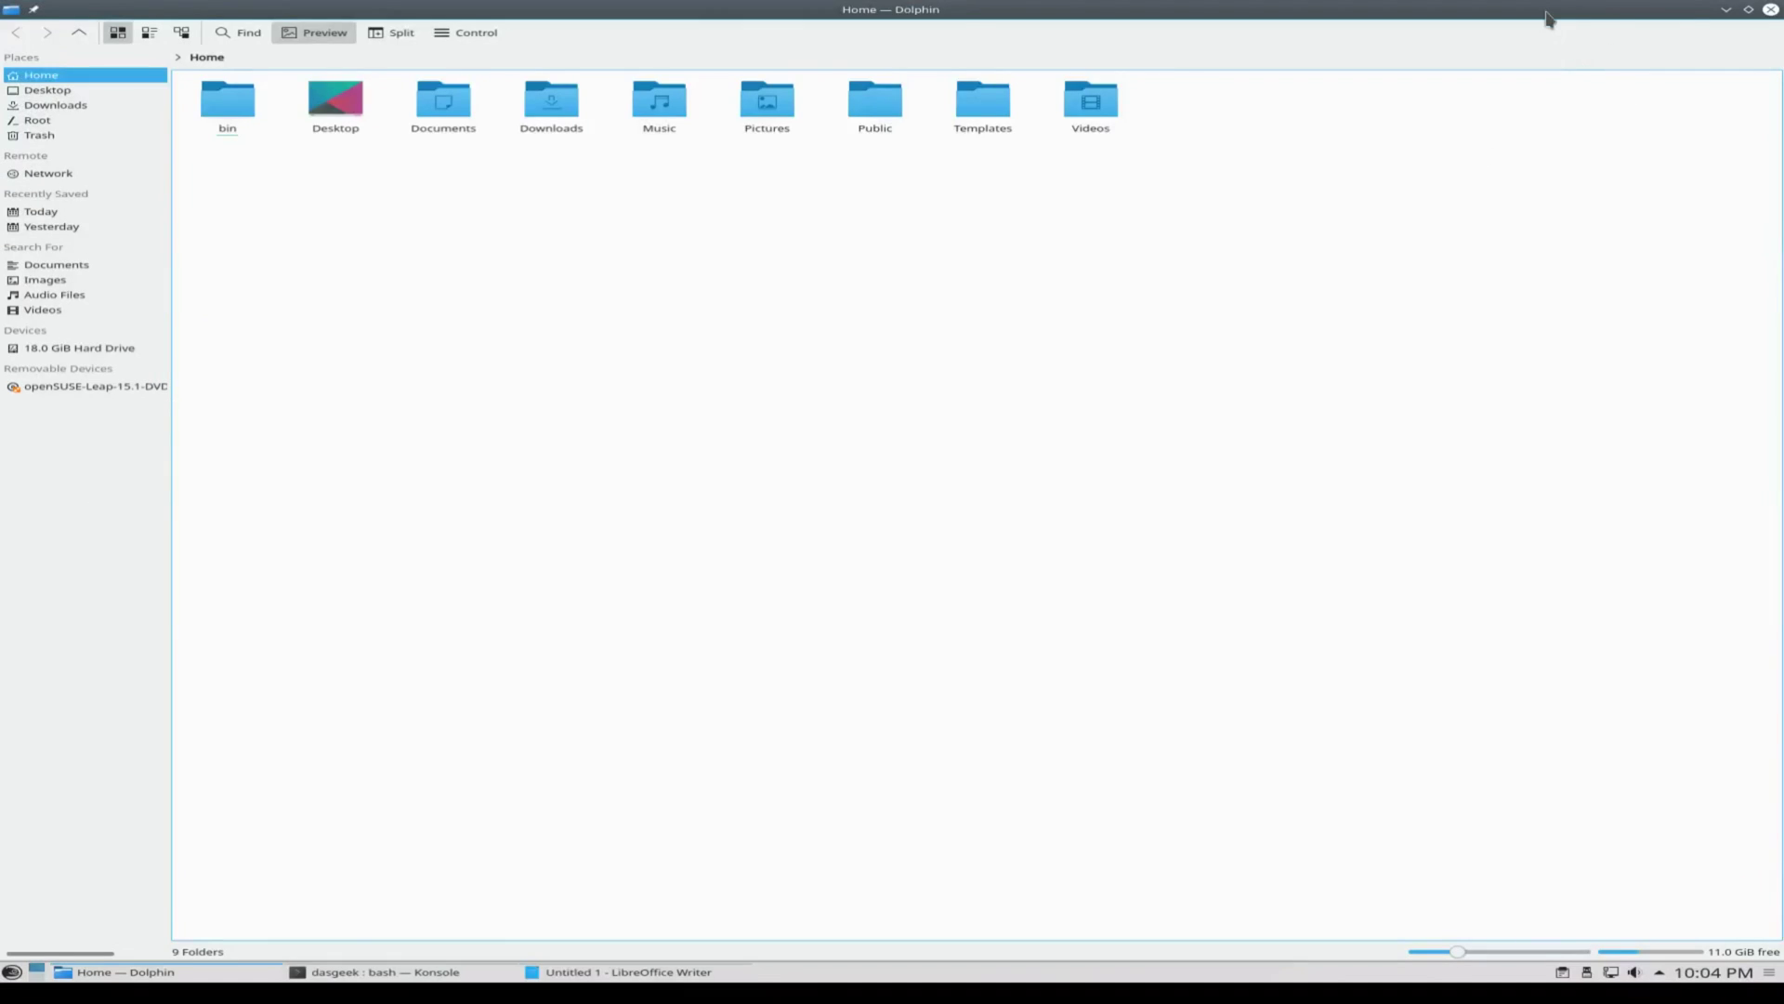
left_click_drag(1548, 19, 1245, 175)
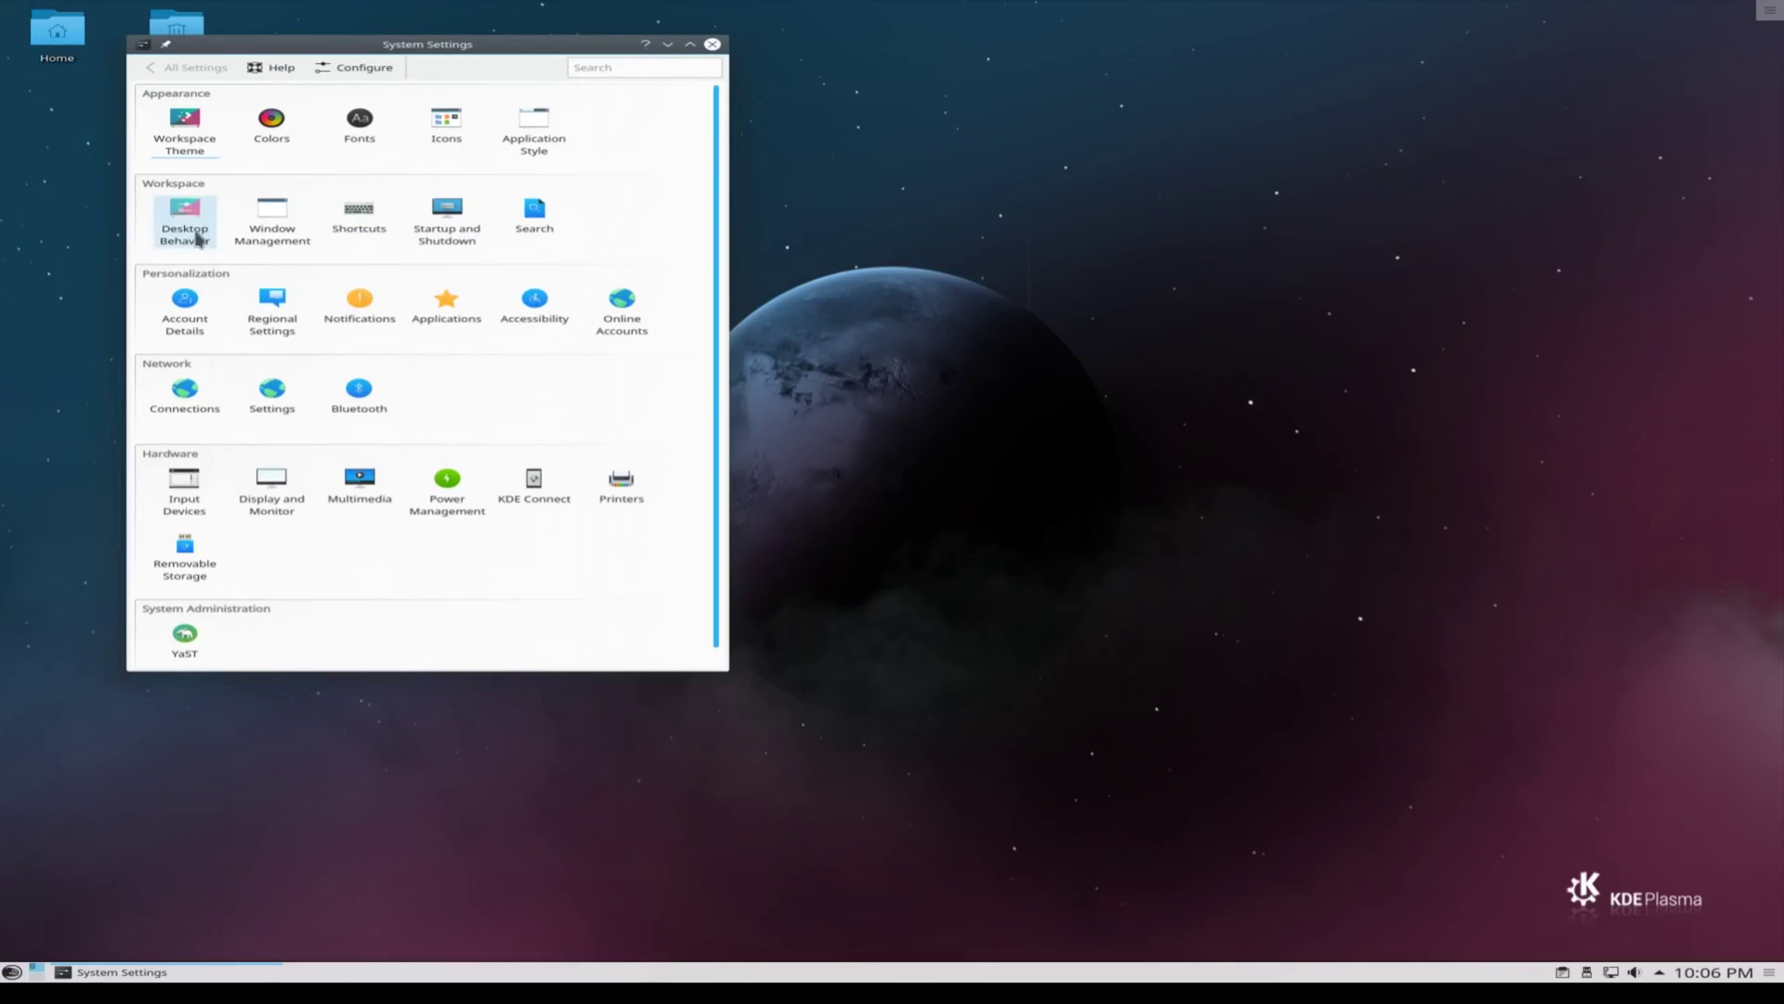
Set Virtual Desktops' number of desktops to 6, apply, and view them with Ctrl+F8.
left_click(184, 225)
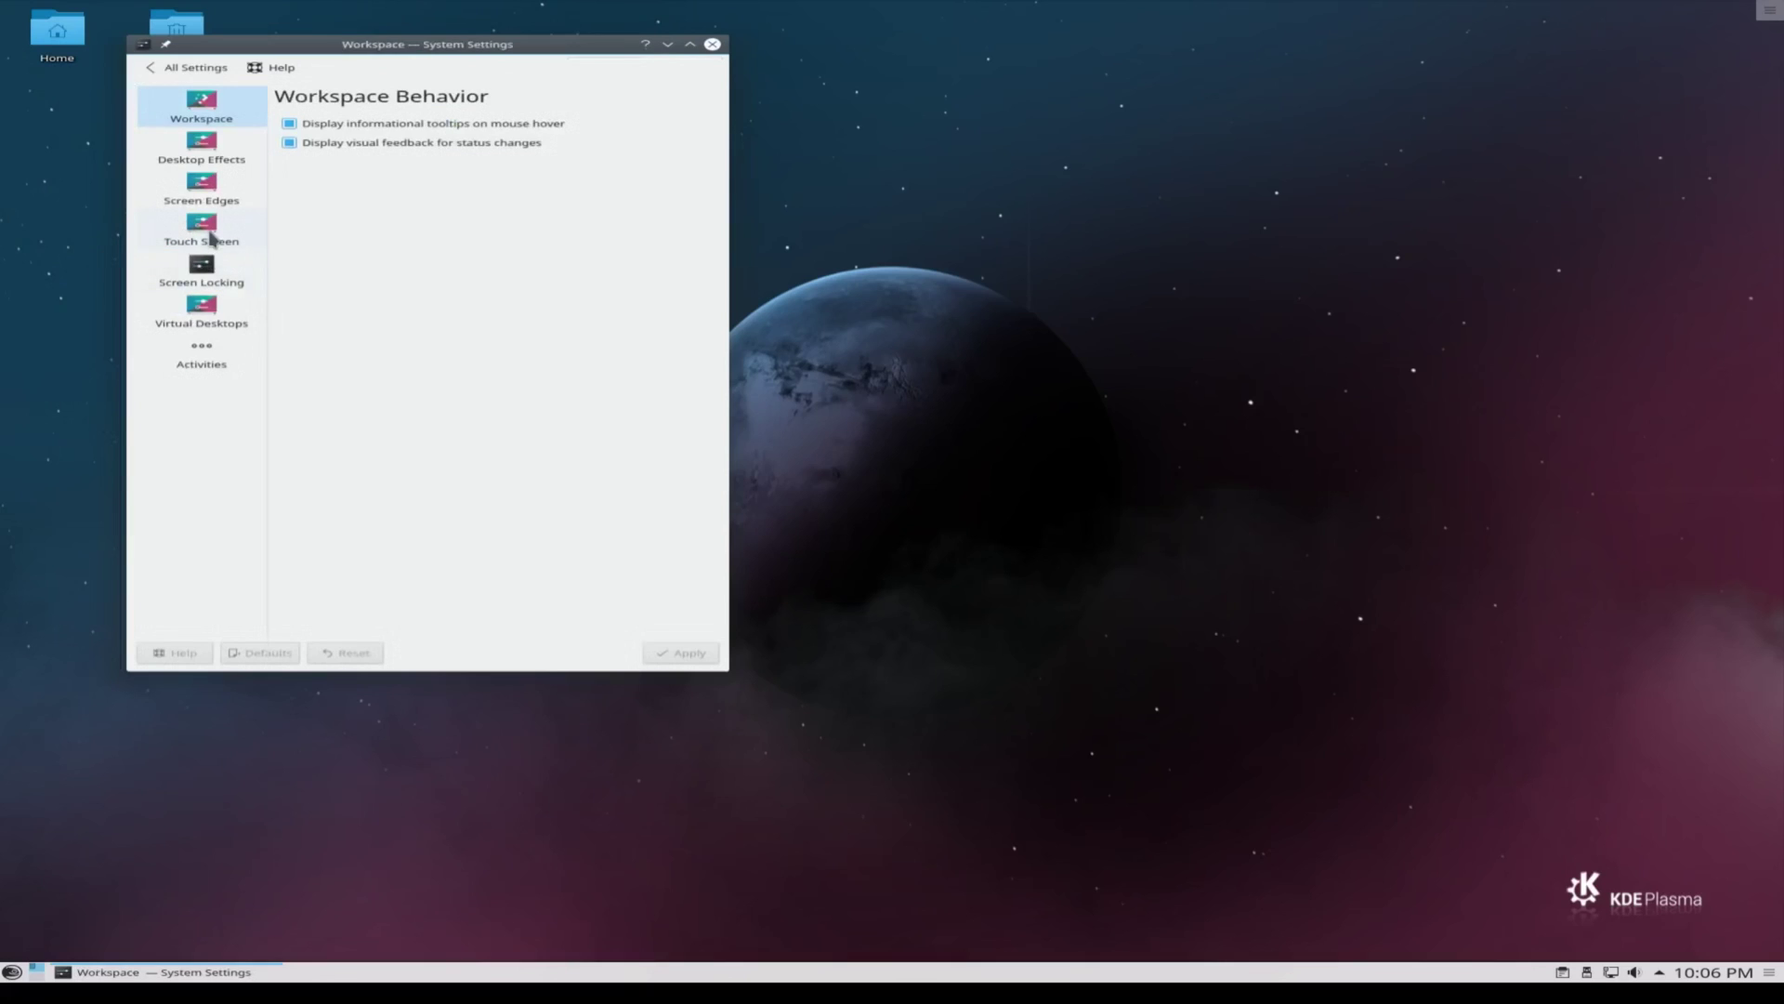
left_click(210, 274)
left_click(209, 314)
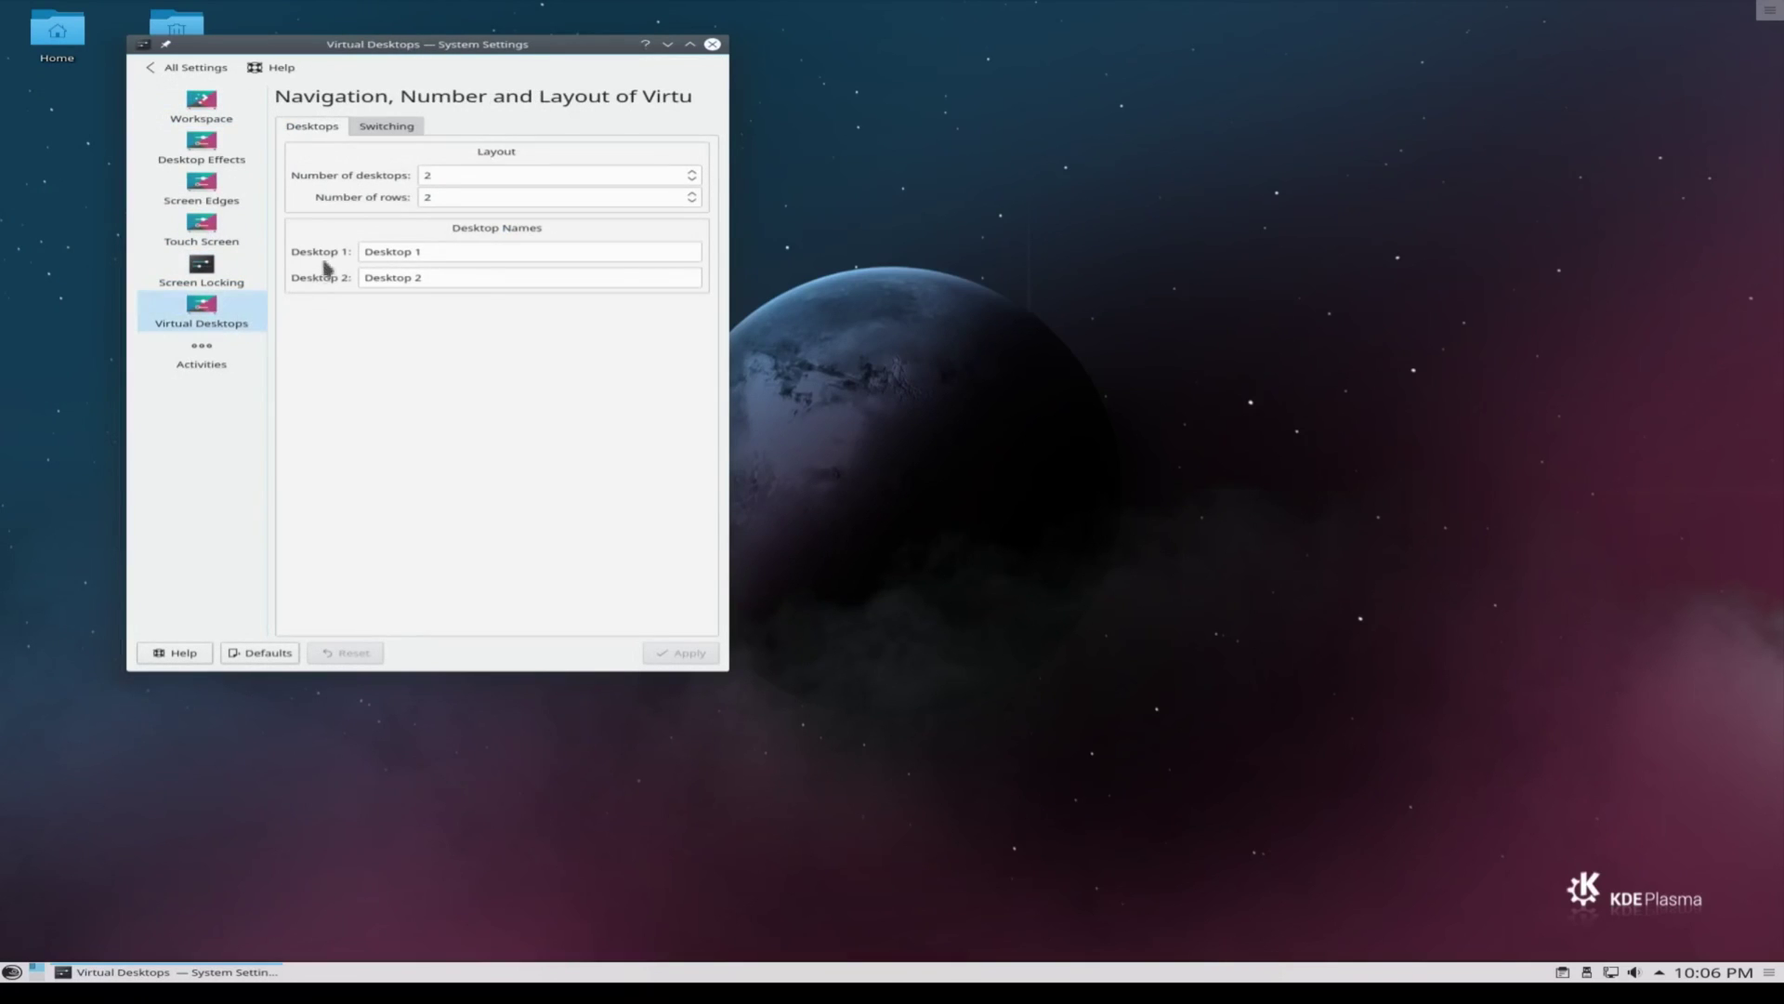
left_click(693, 173)
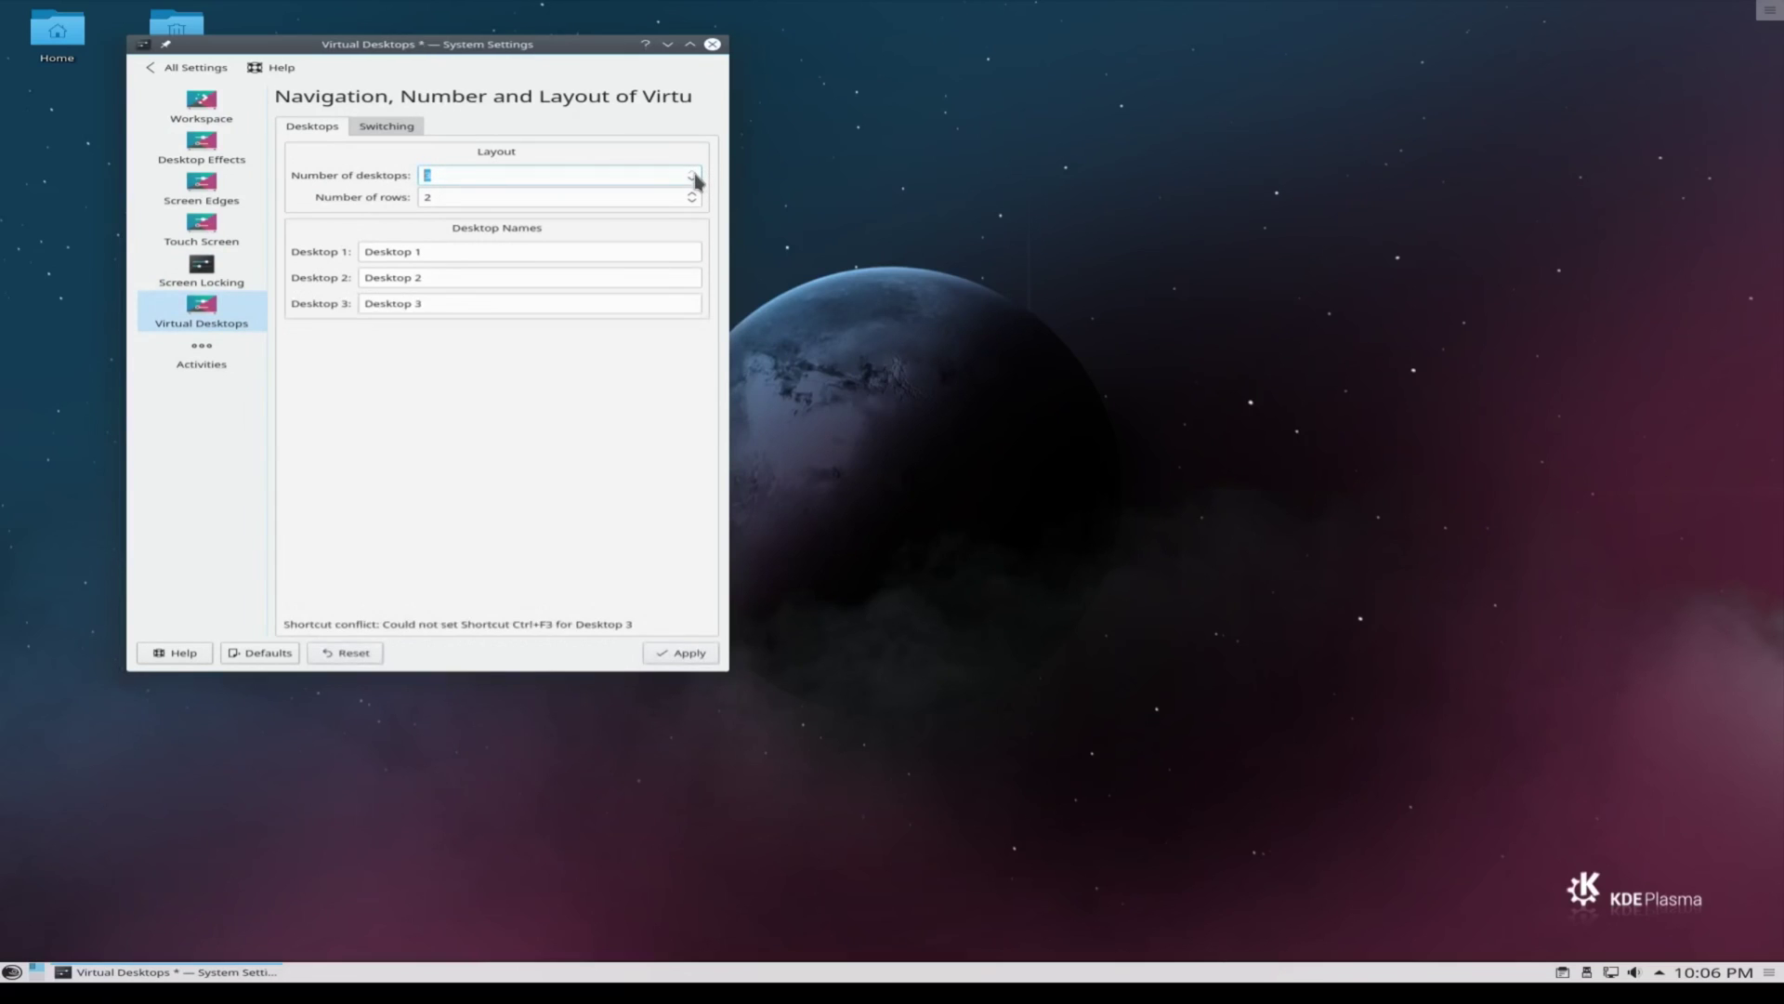
left_click(692, 173)
left_click(693, 173)
left_click(692, 173)
left_click(680, 652)
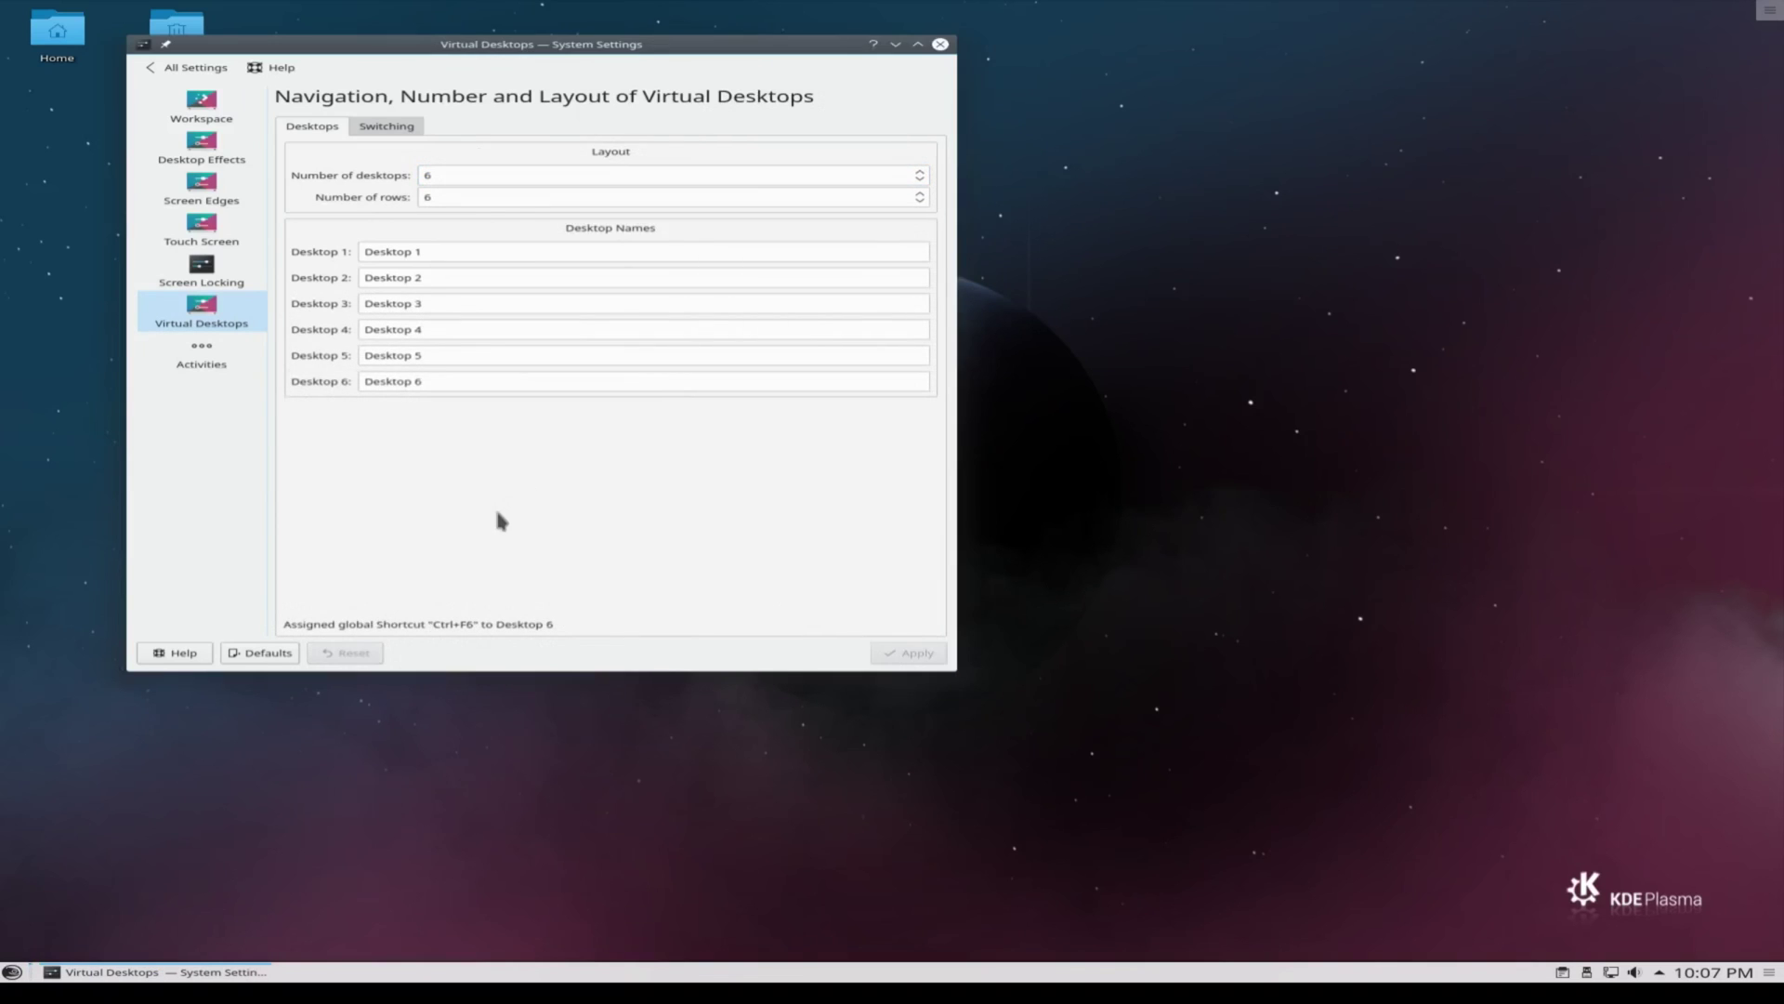
key("ctrl+F8")
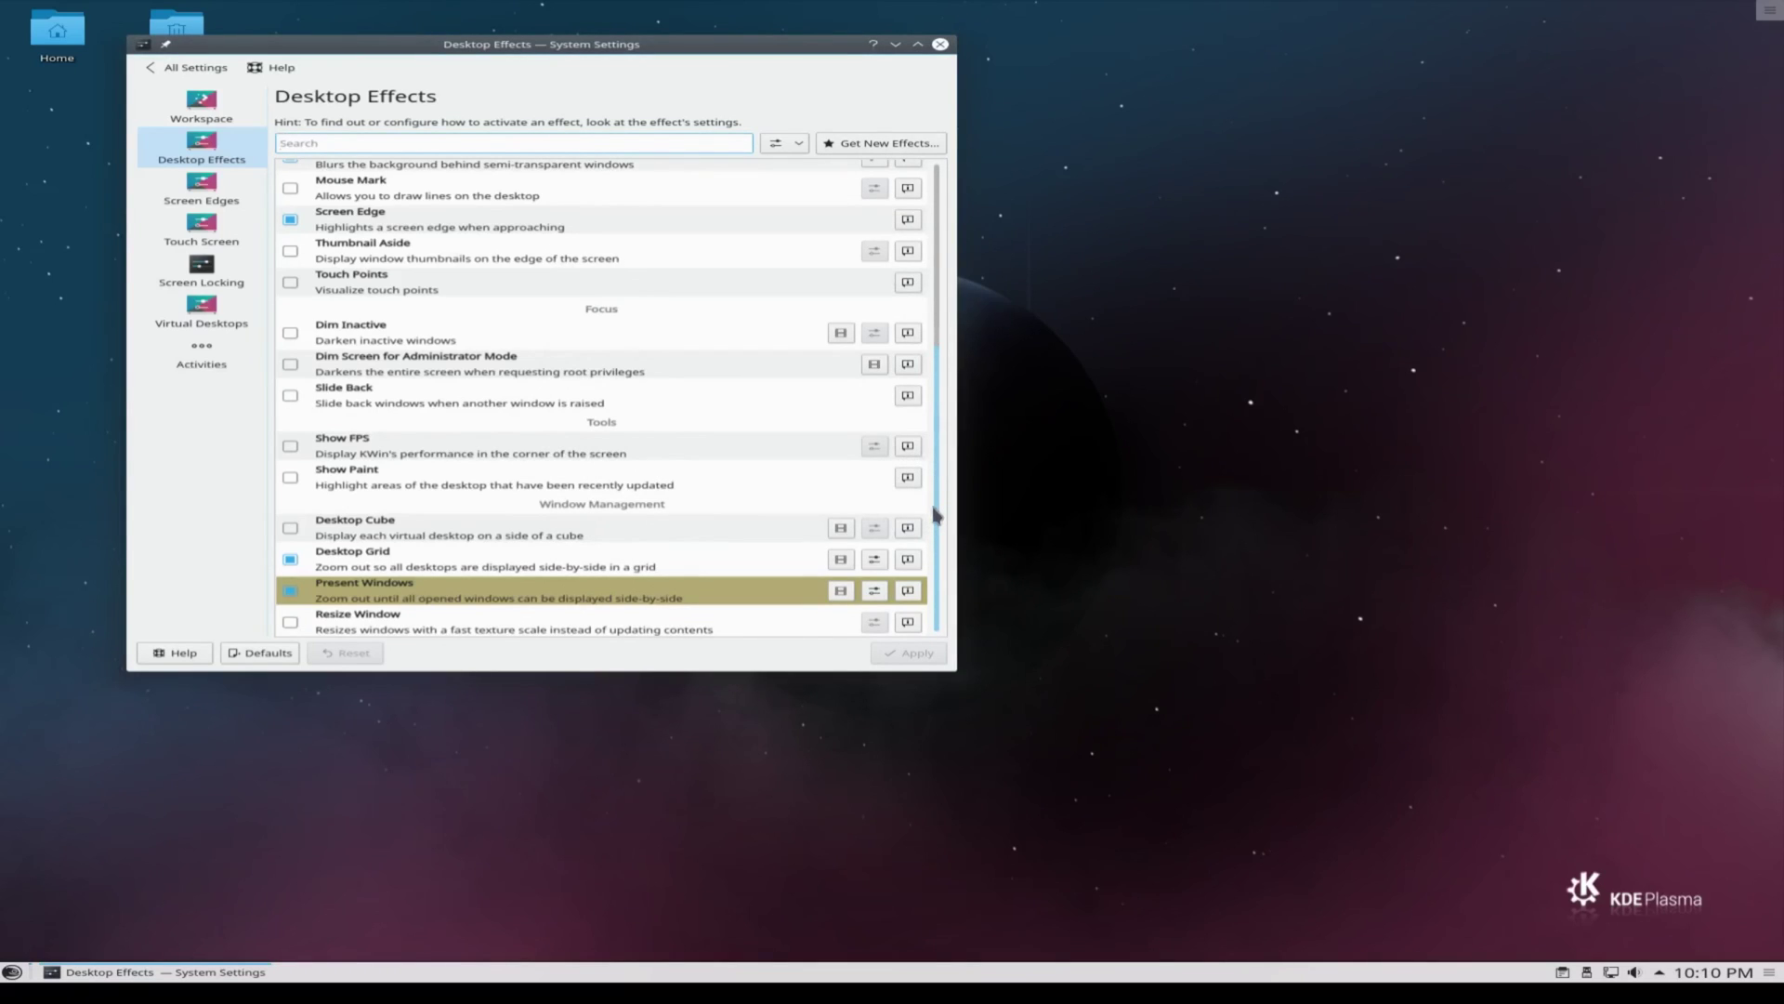
Change Desktop Grid's layout mode from Pager to Automatic, confirm it, and close System Settings.
left_click(875, 560)
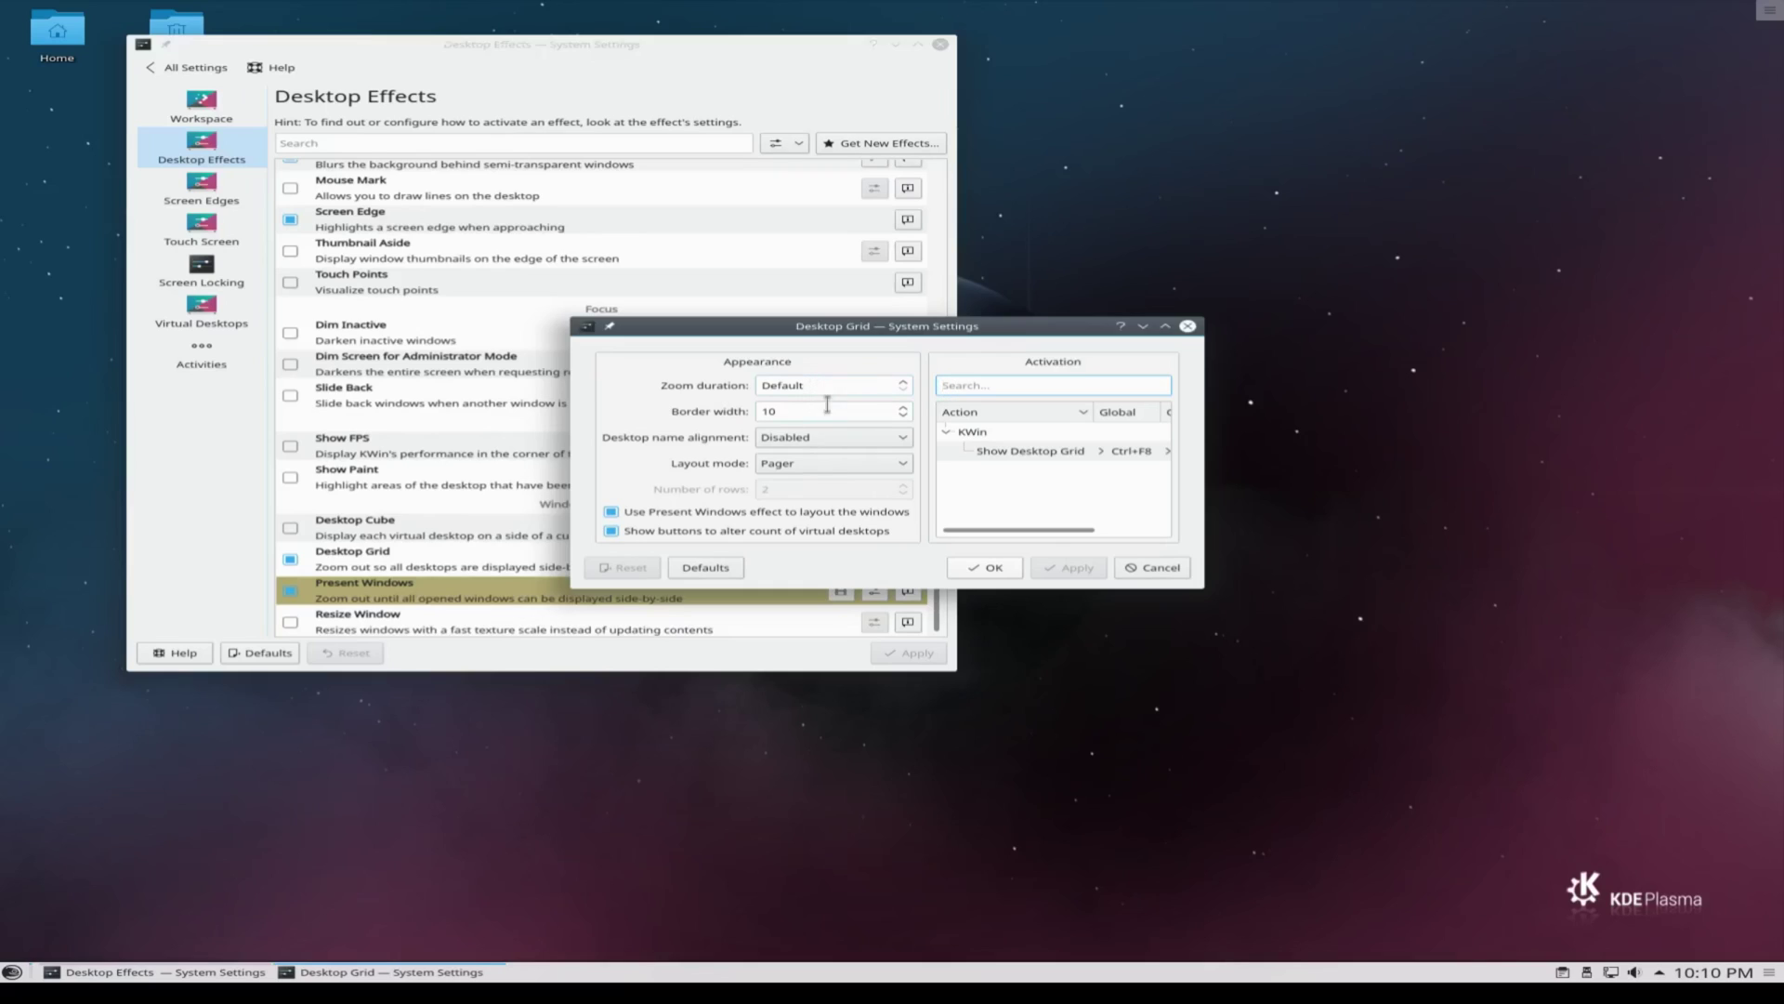
left_click(825, 464)
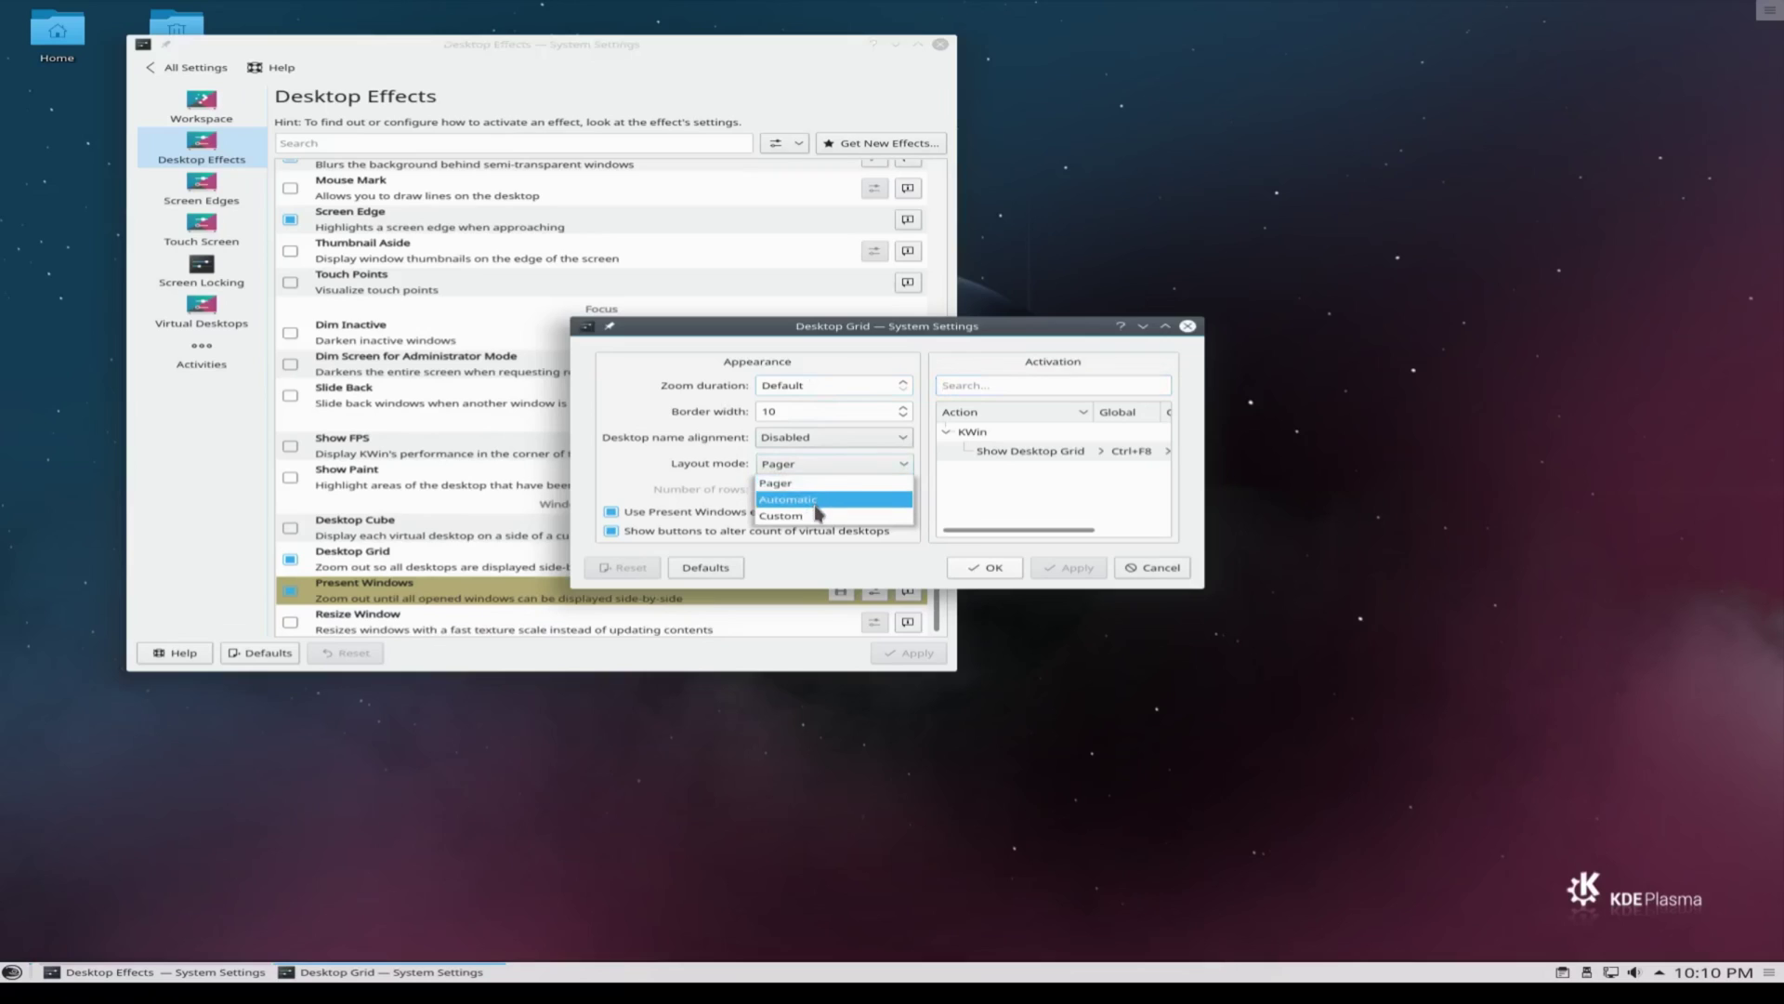
left_click(822, 500)
left_click(1065, 570)
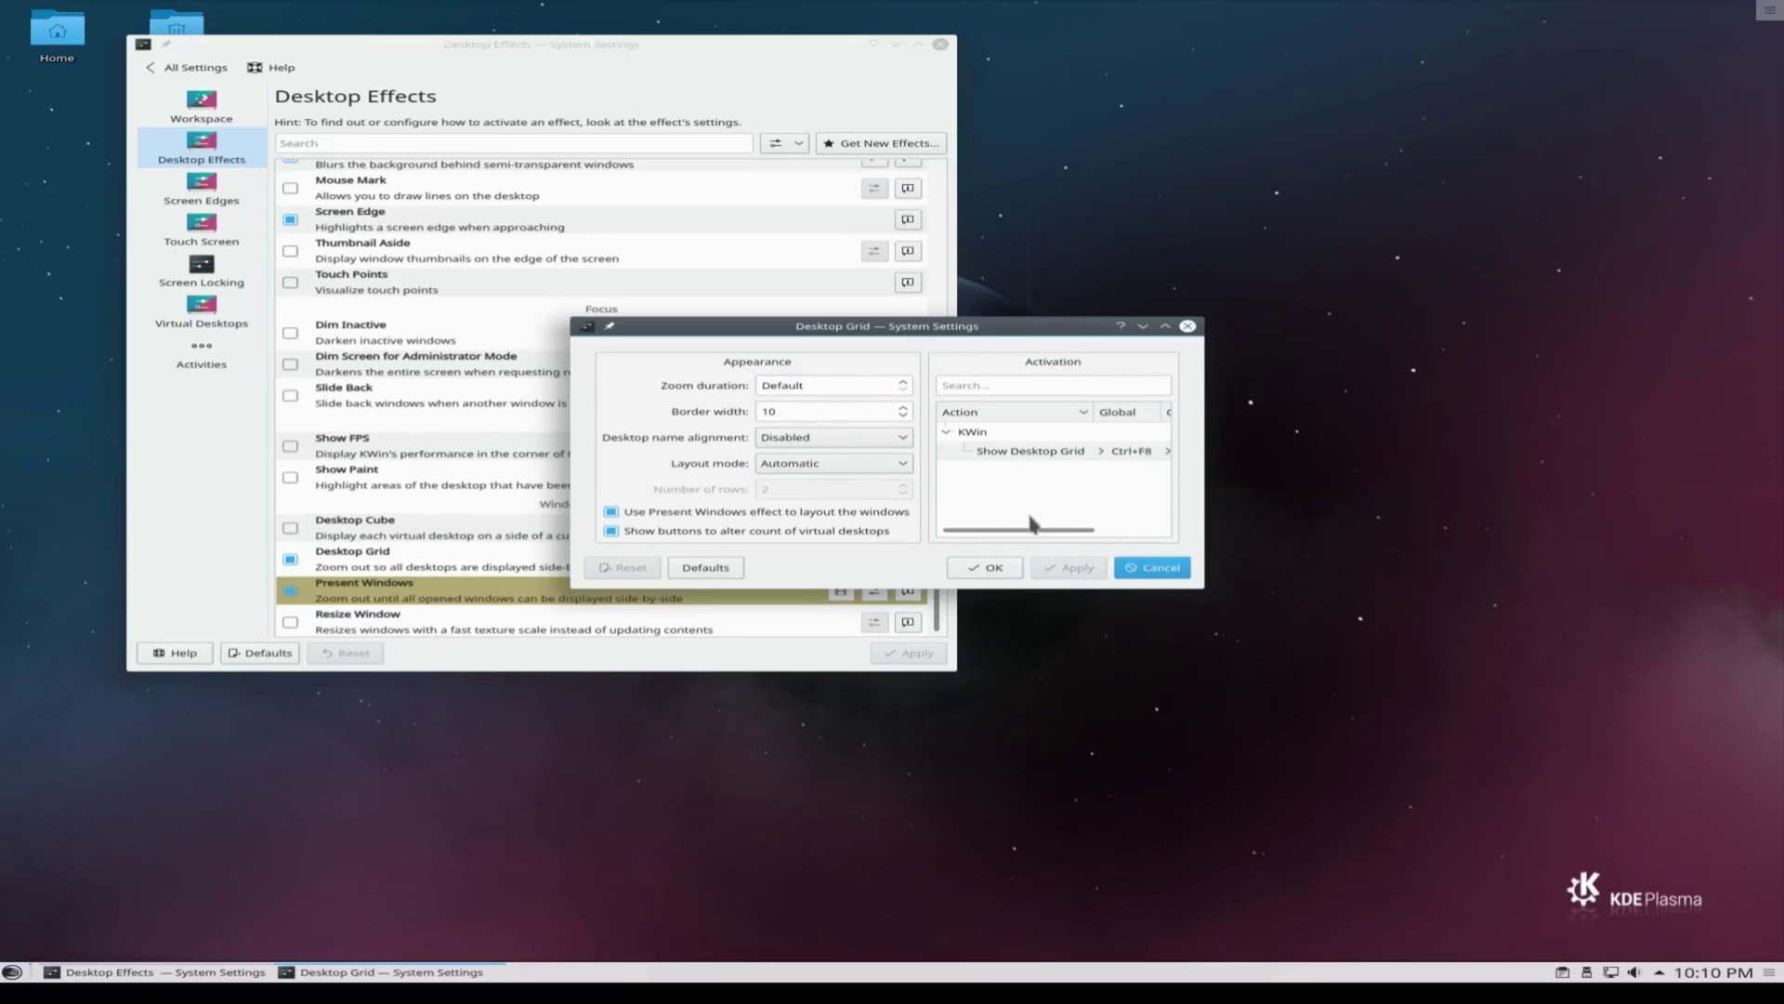
left_click_drag(1032, 530, 1087, 526)
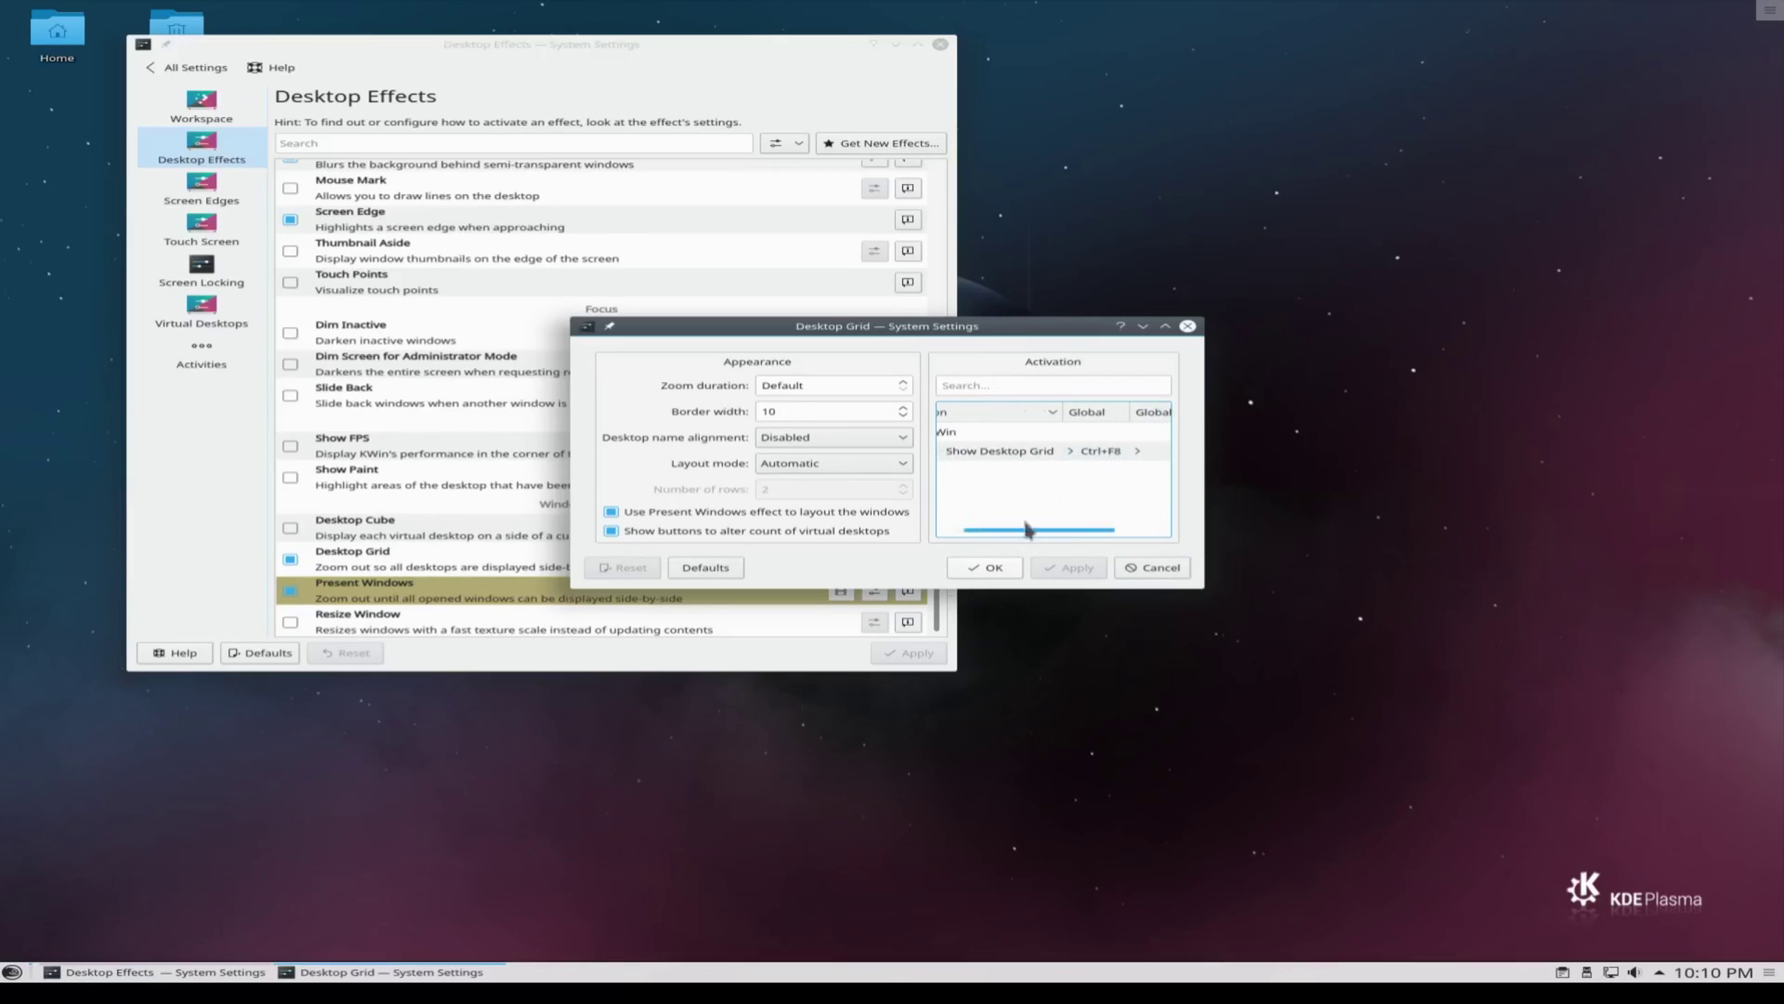
left_click(974, 571)
left_click(941, 45)
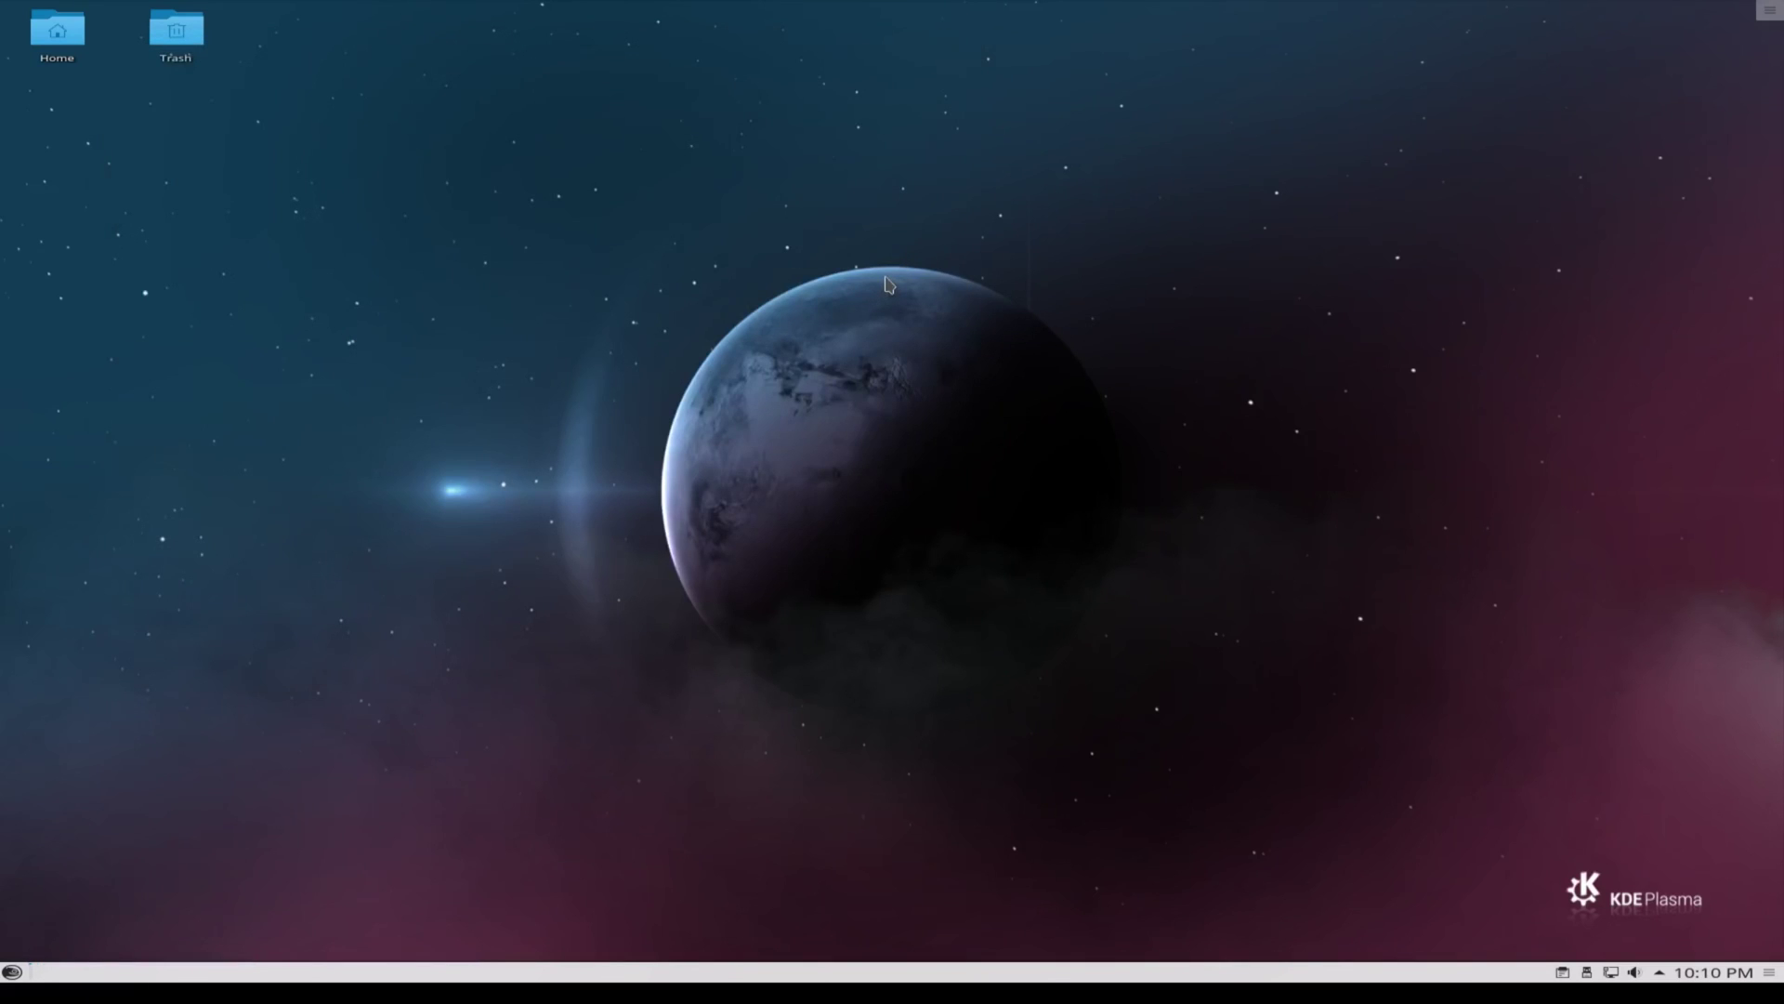
key("ctrl+F8")
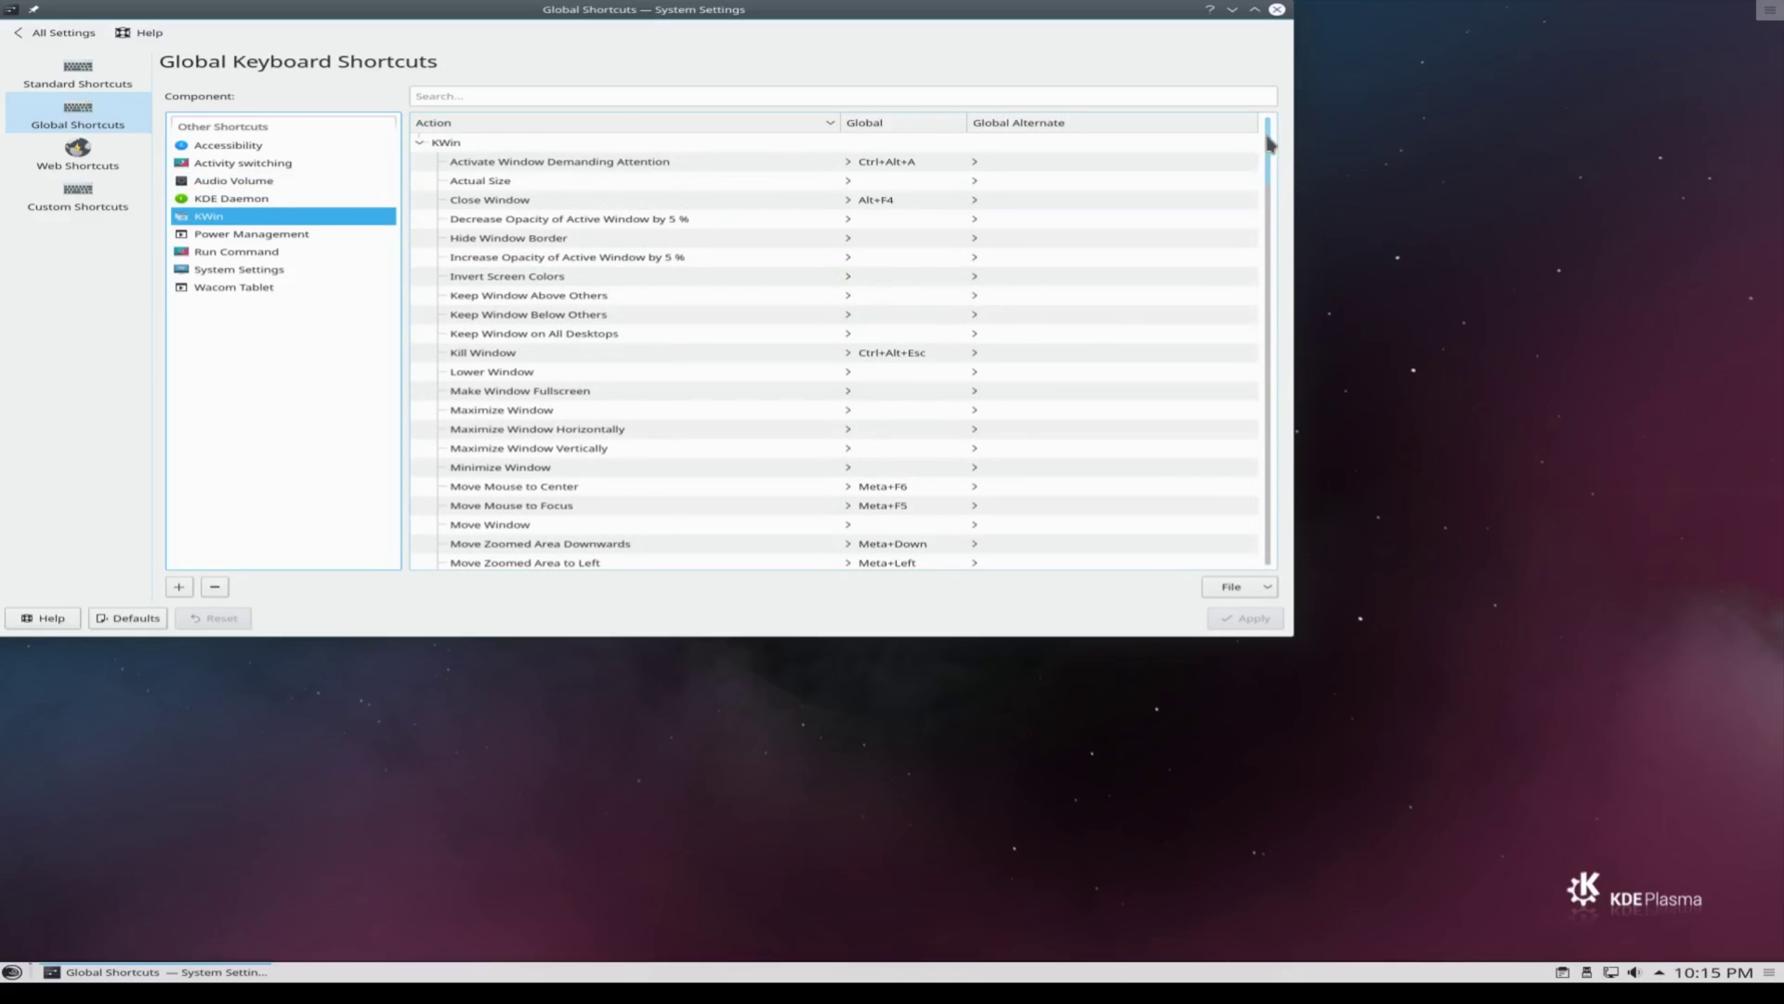
left_click_drag(1263, 128, 1270, 561)
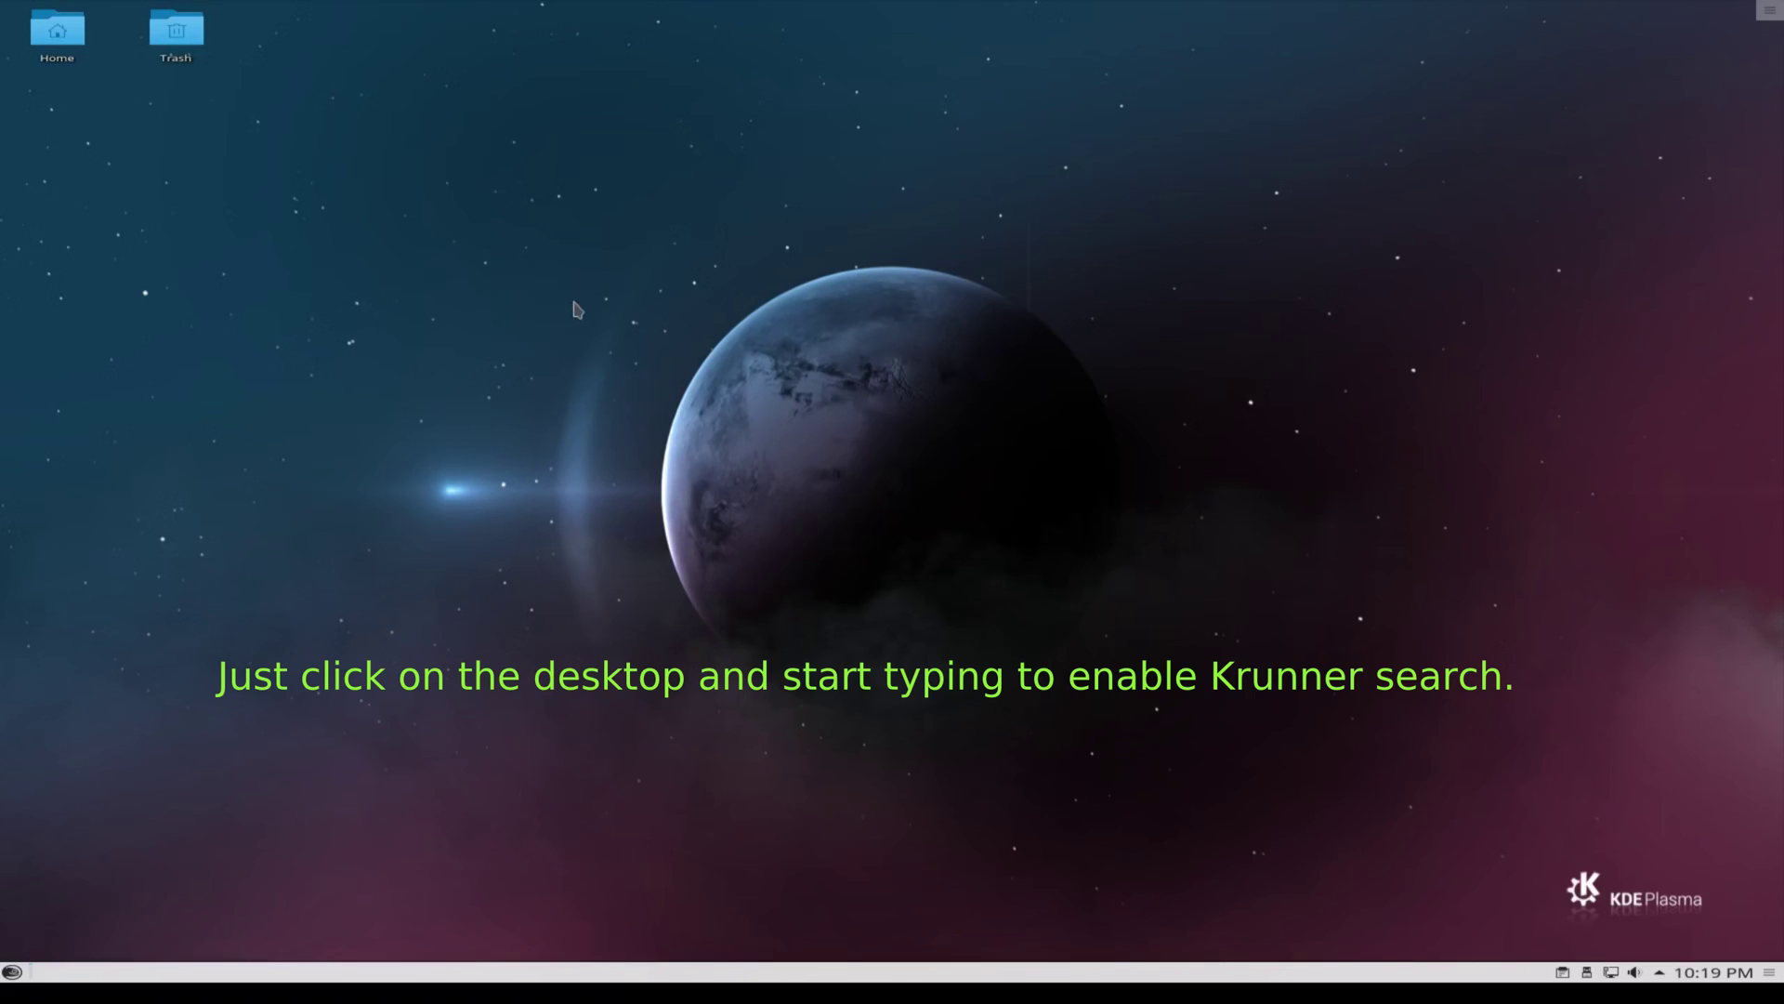
type("fire")
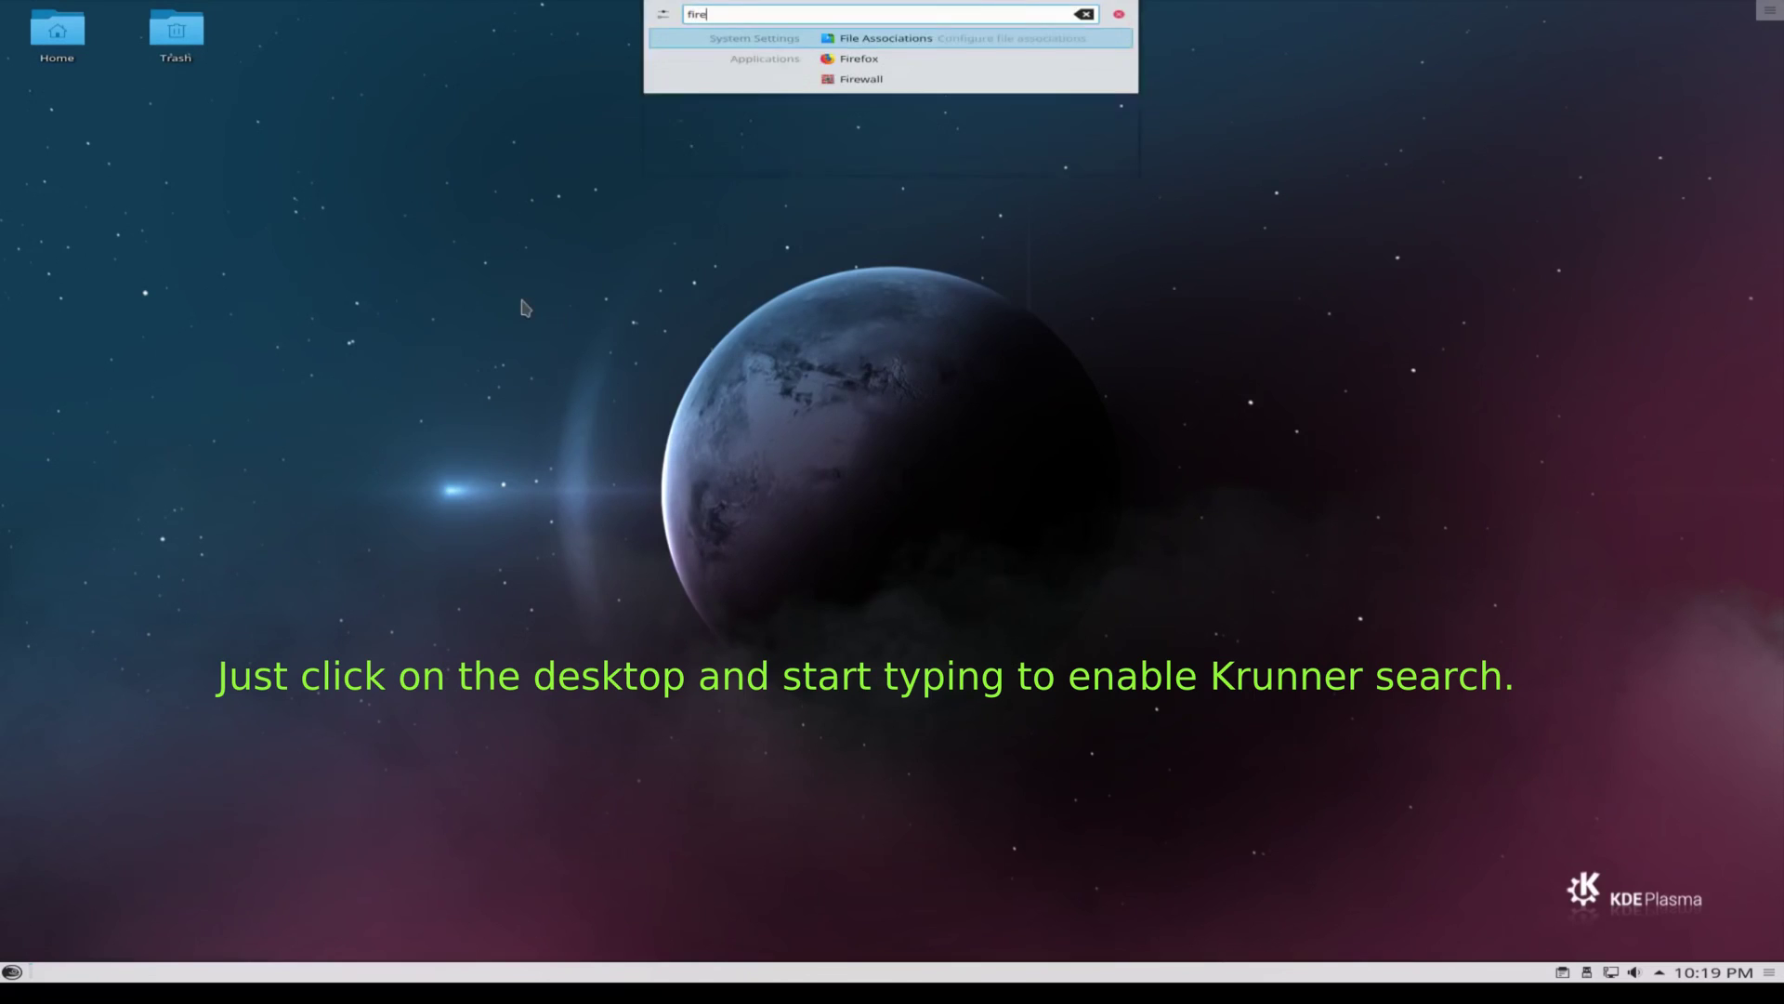
type("fox")
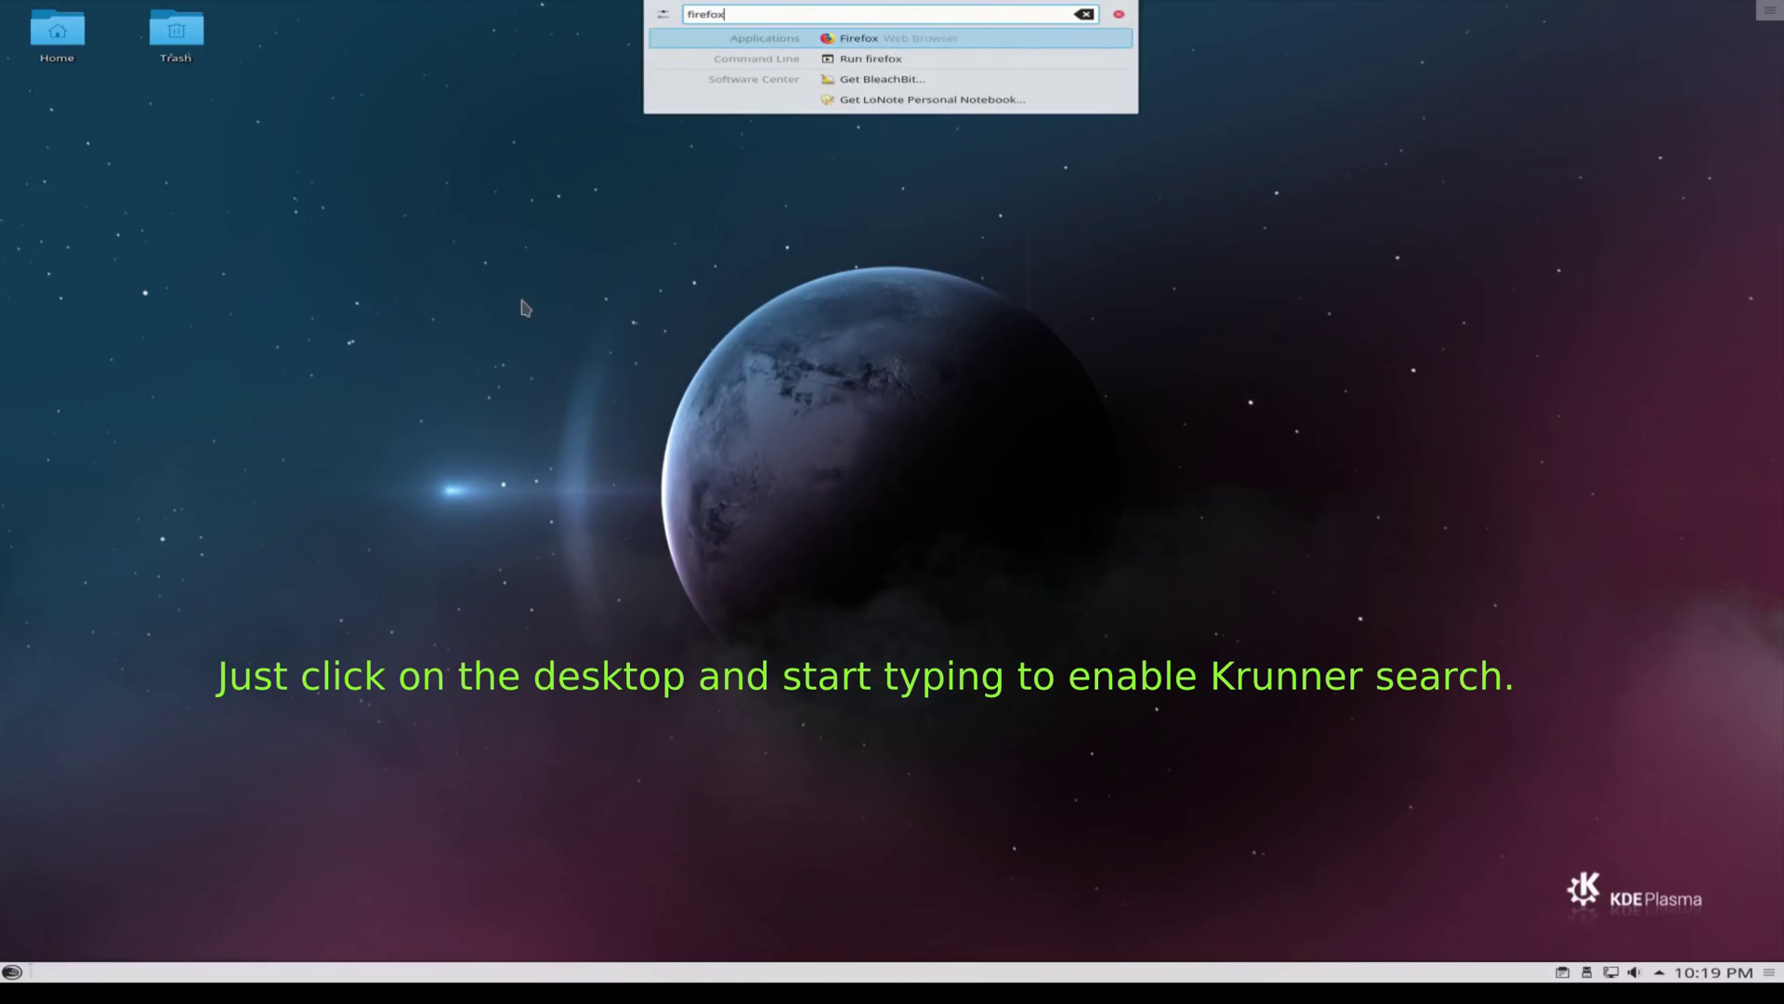
key("BackSpace")
key("BackSpace")
key("BackSpace")
key("BackSpace")
key("BackSpace")
key("BackSpace")
key("BackSpace")
type("termi")
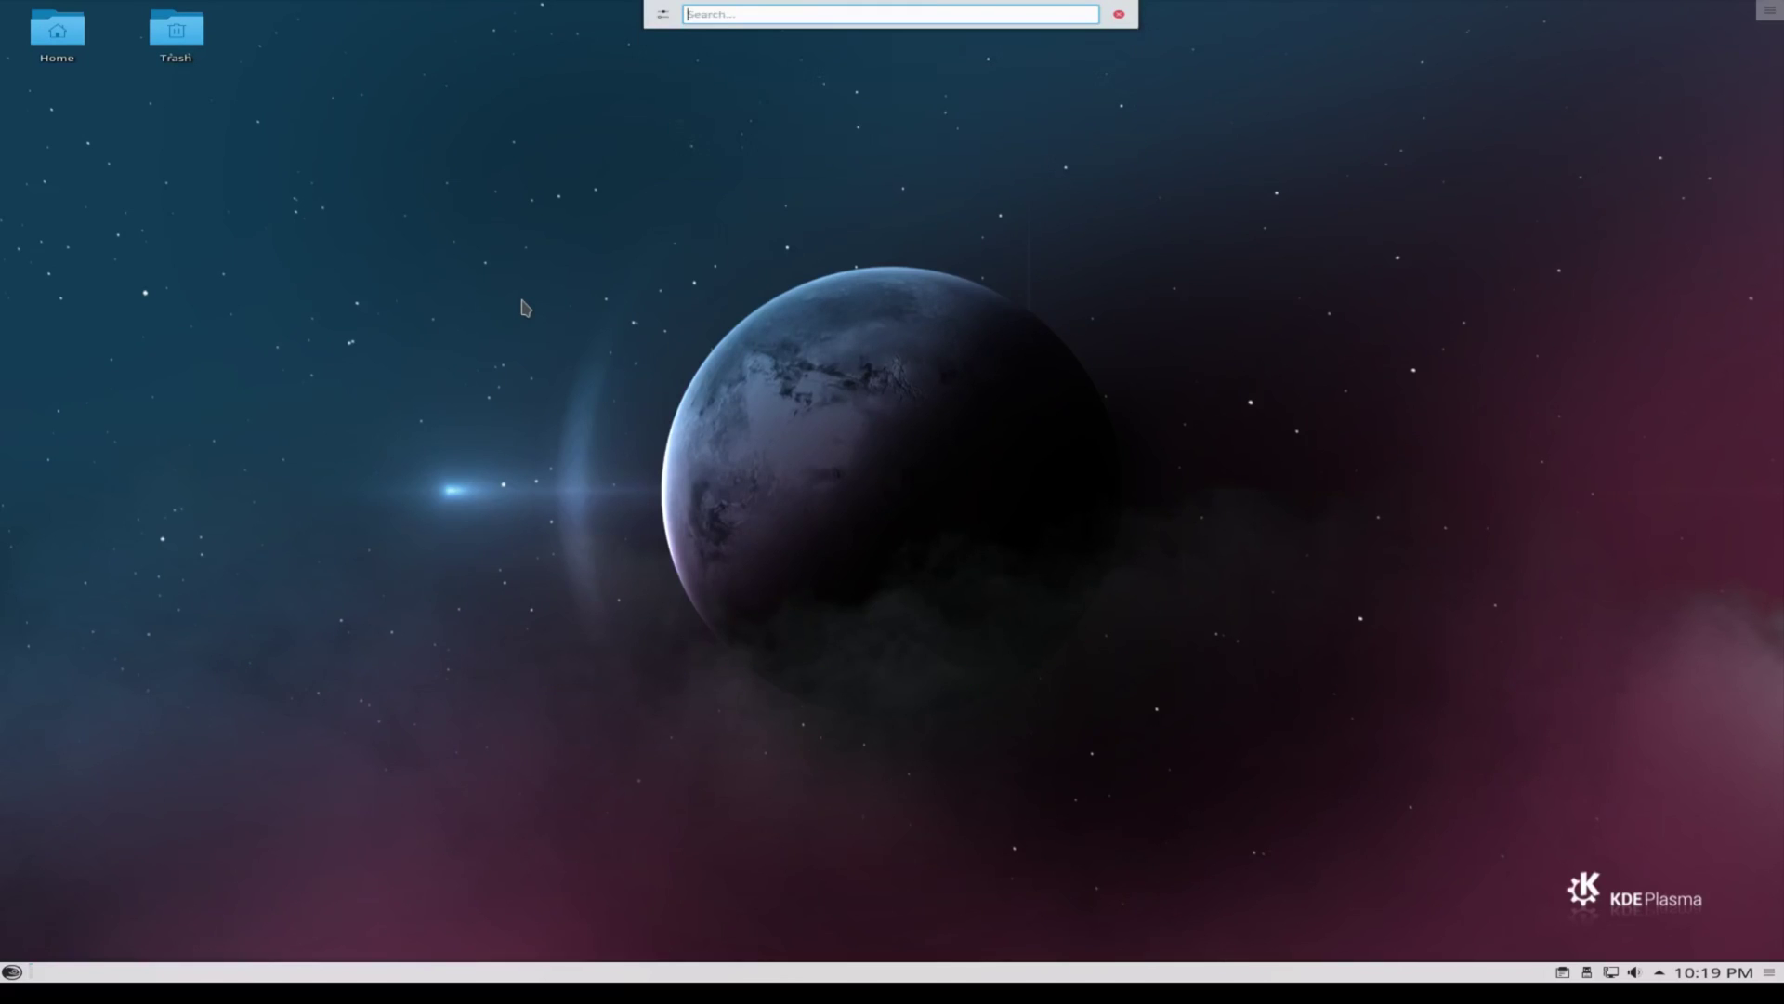
type("nal")
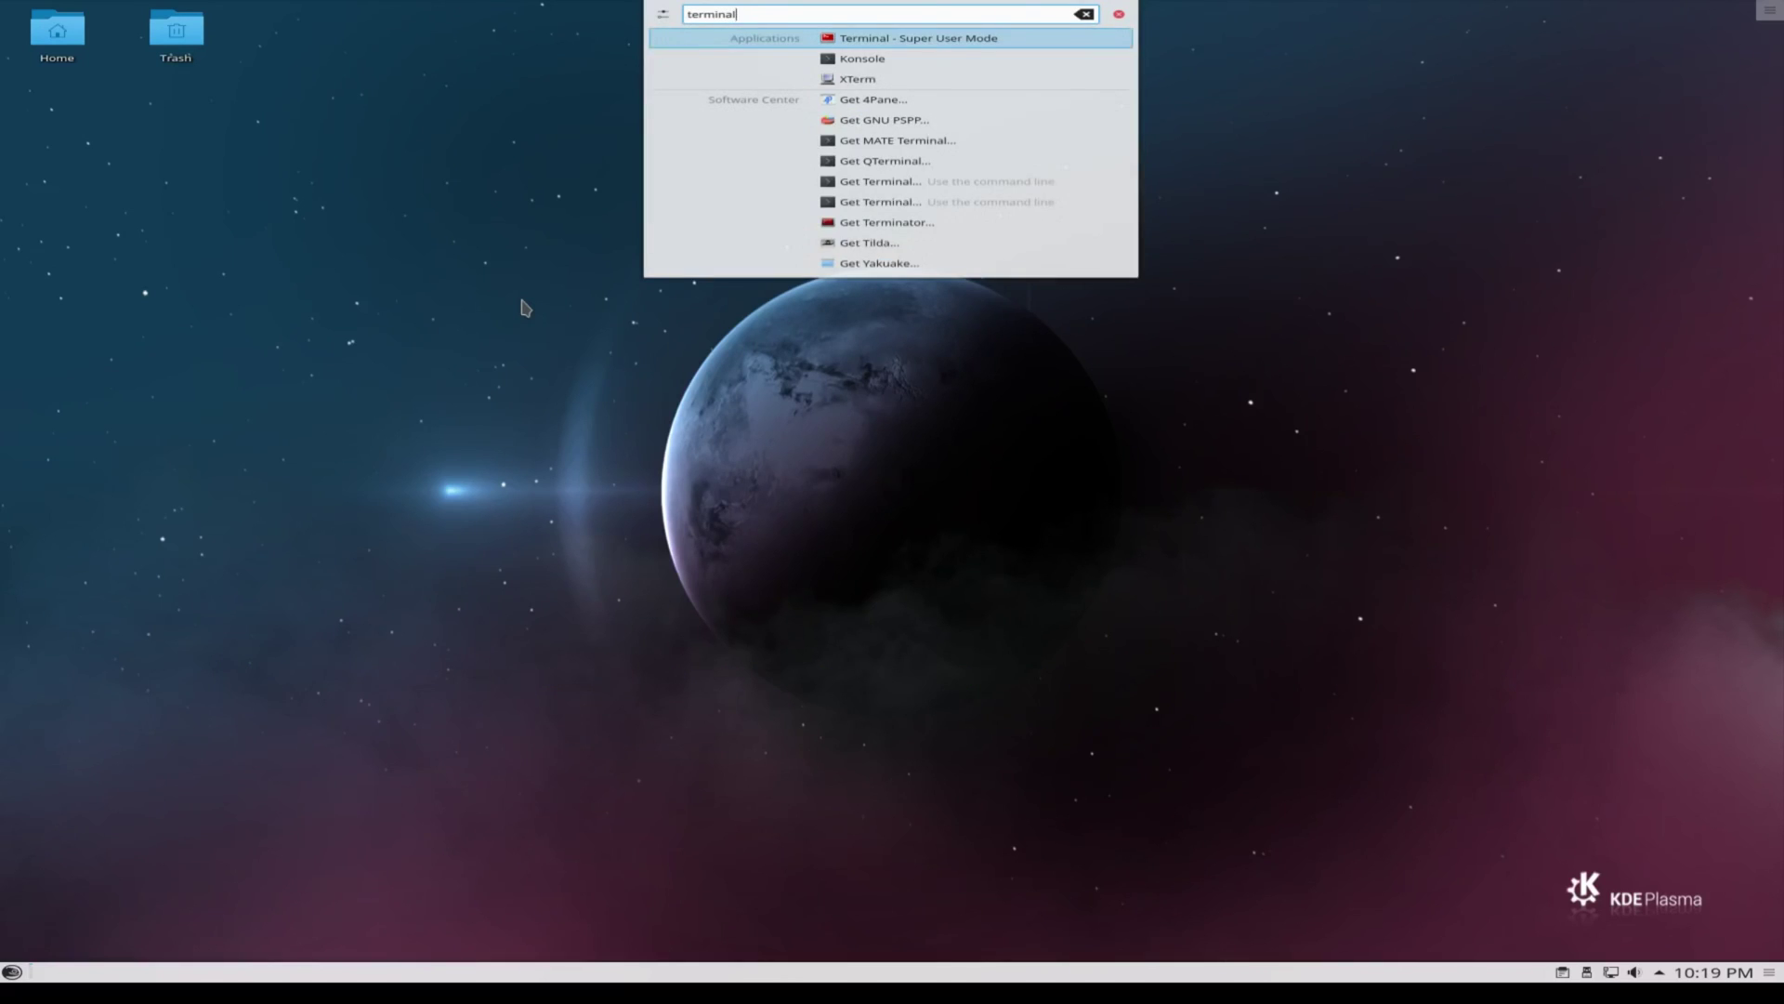
key("BackSpace")
key("BackSpace")
key("BackSpace")
key("BackSpace")
key("BackSpace")
key("BackSpace")
key("BackSpace")
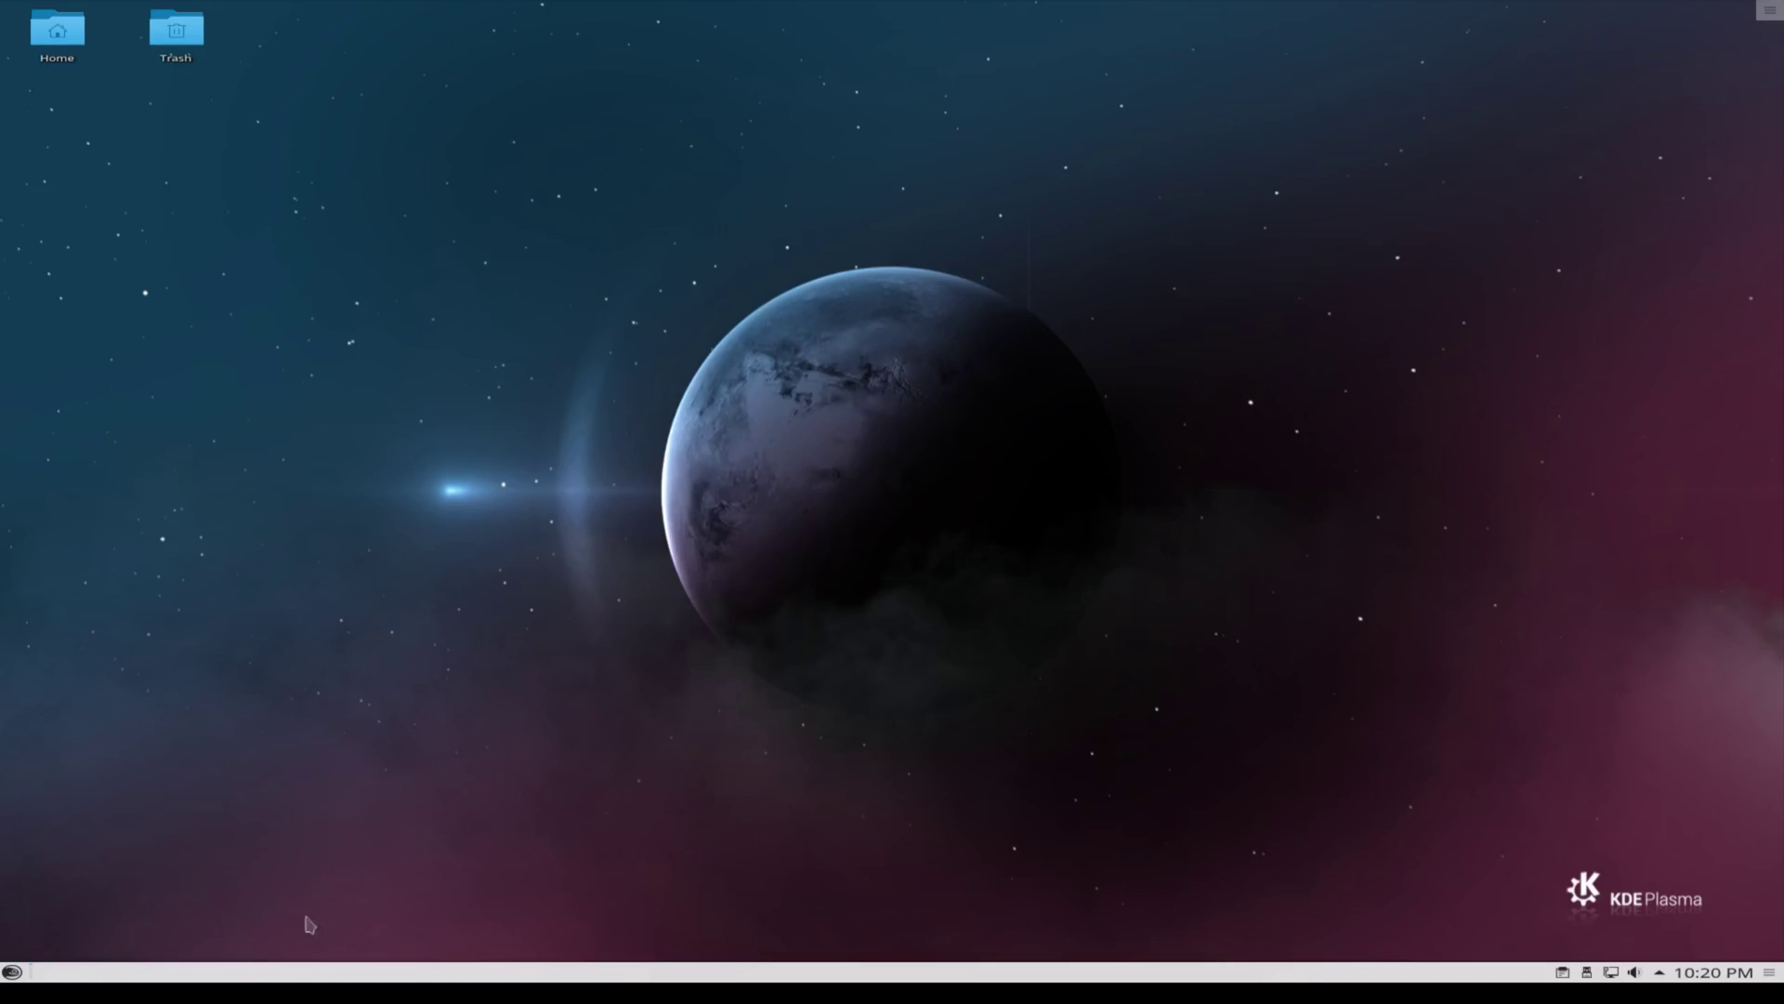
Swap the panel launcher for the Application Dashboard via Alternatives and try opening it.
right_click(12, 972)
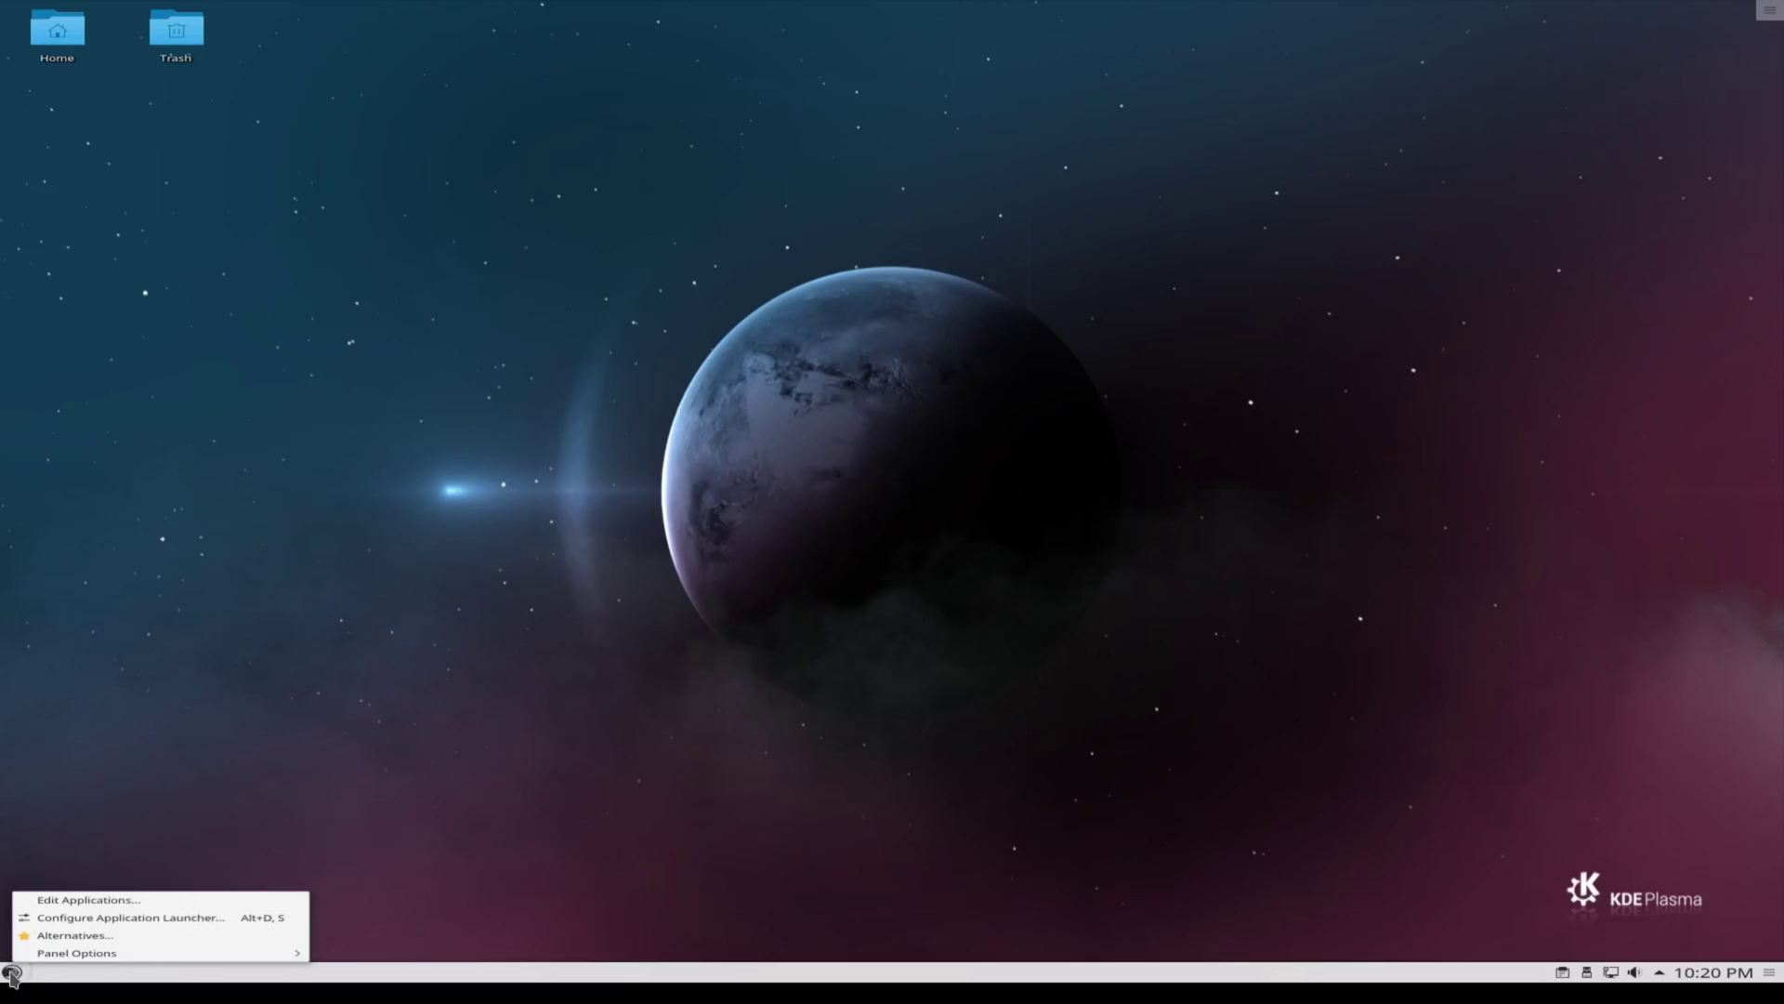
left_click(52, 937)
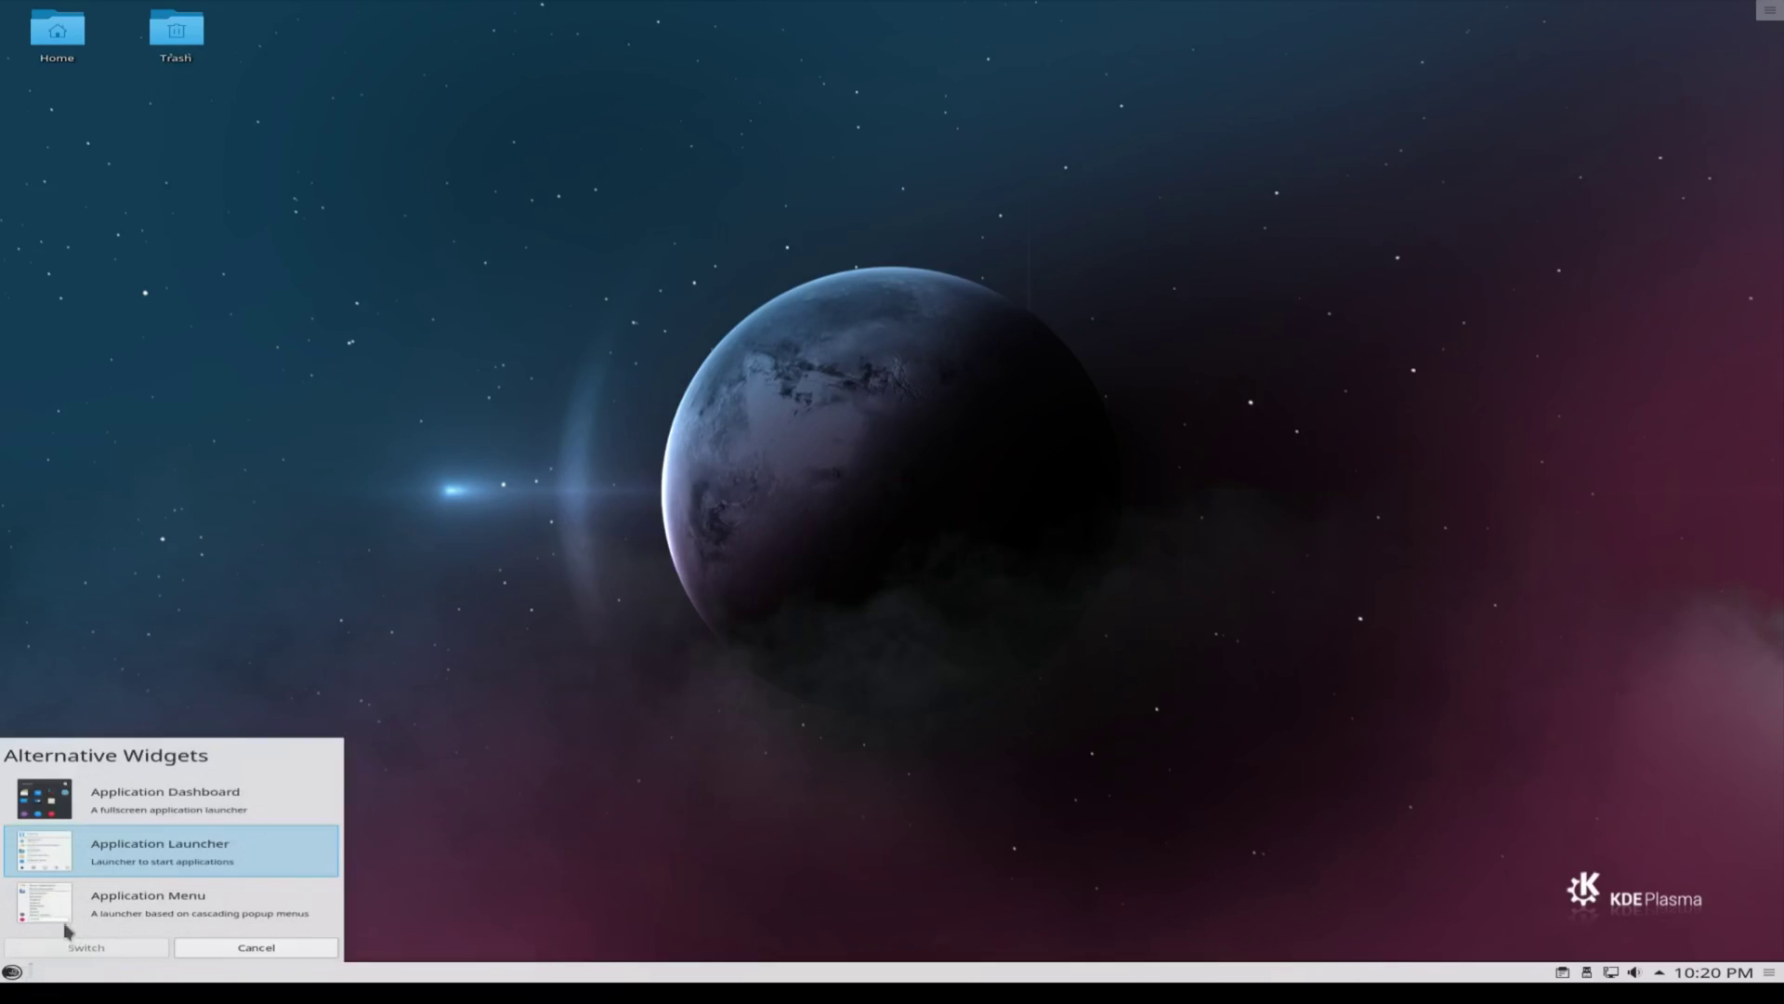
left_click(100, 817)
left_click(100, 946)
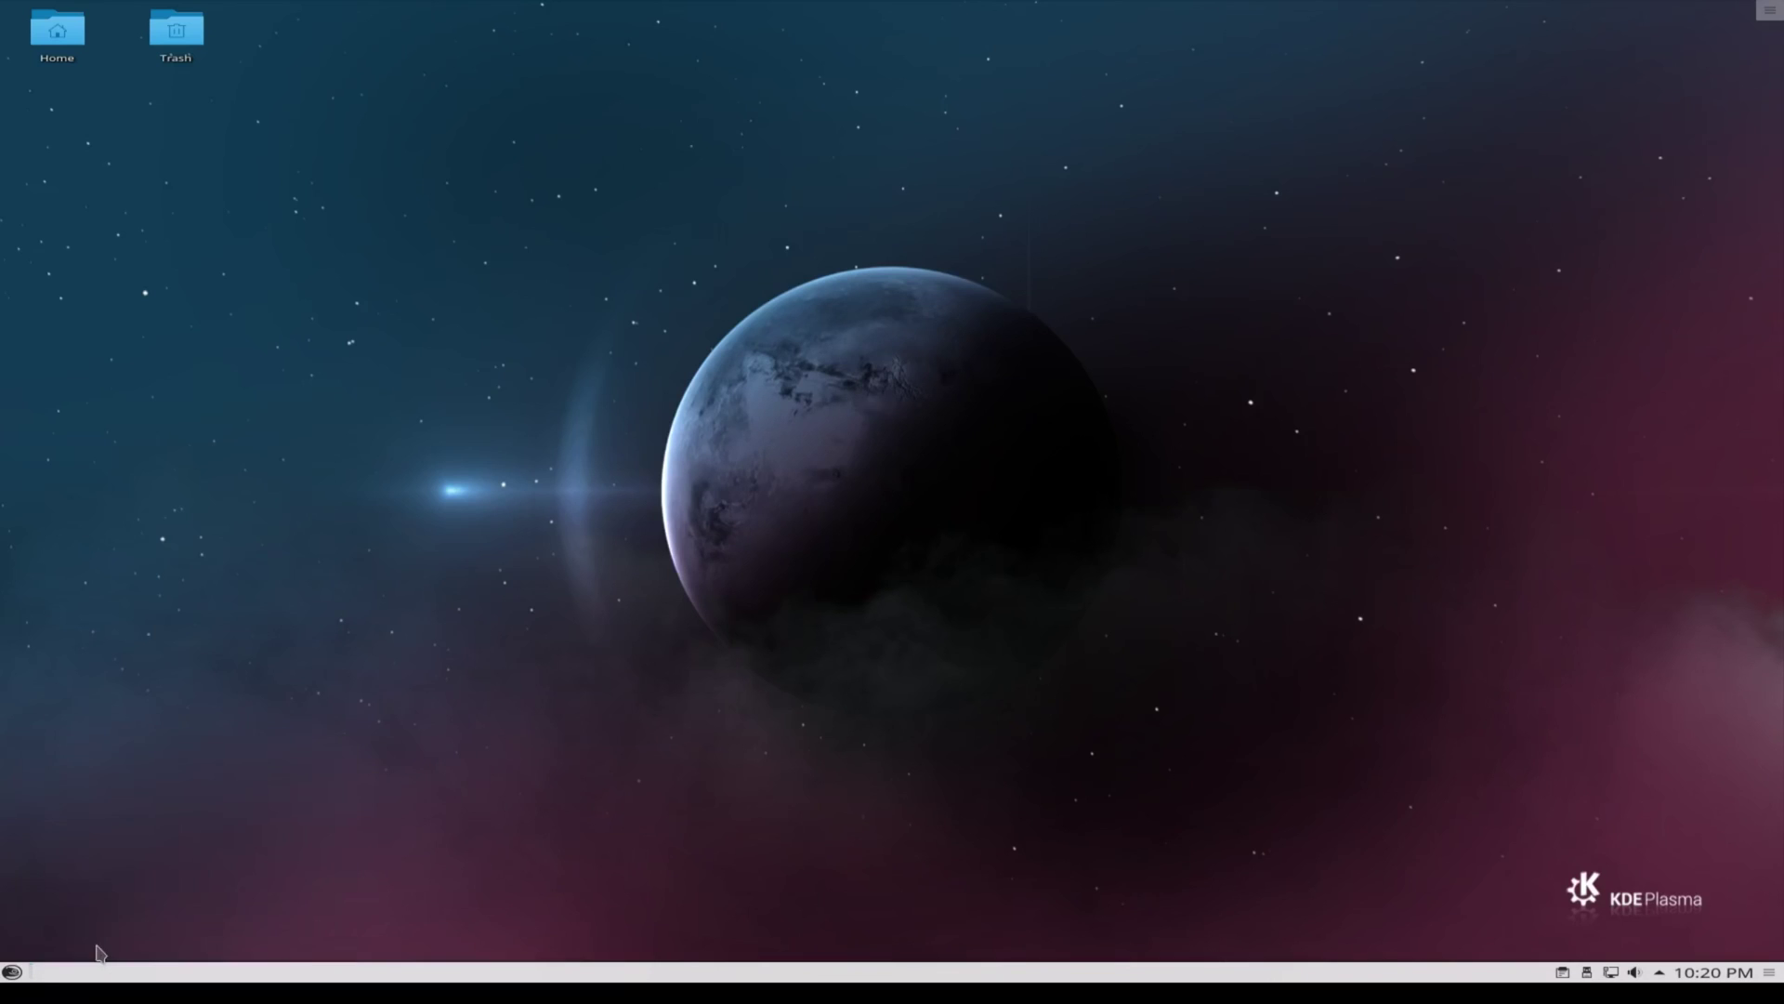
left_click(11, 976)
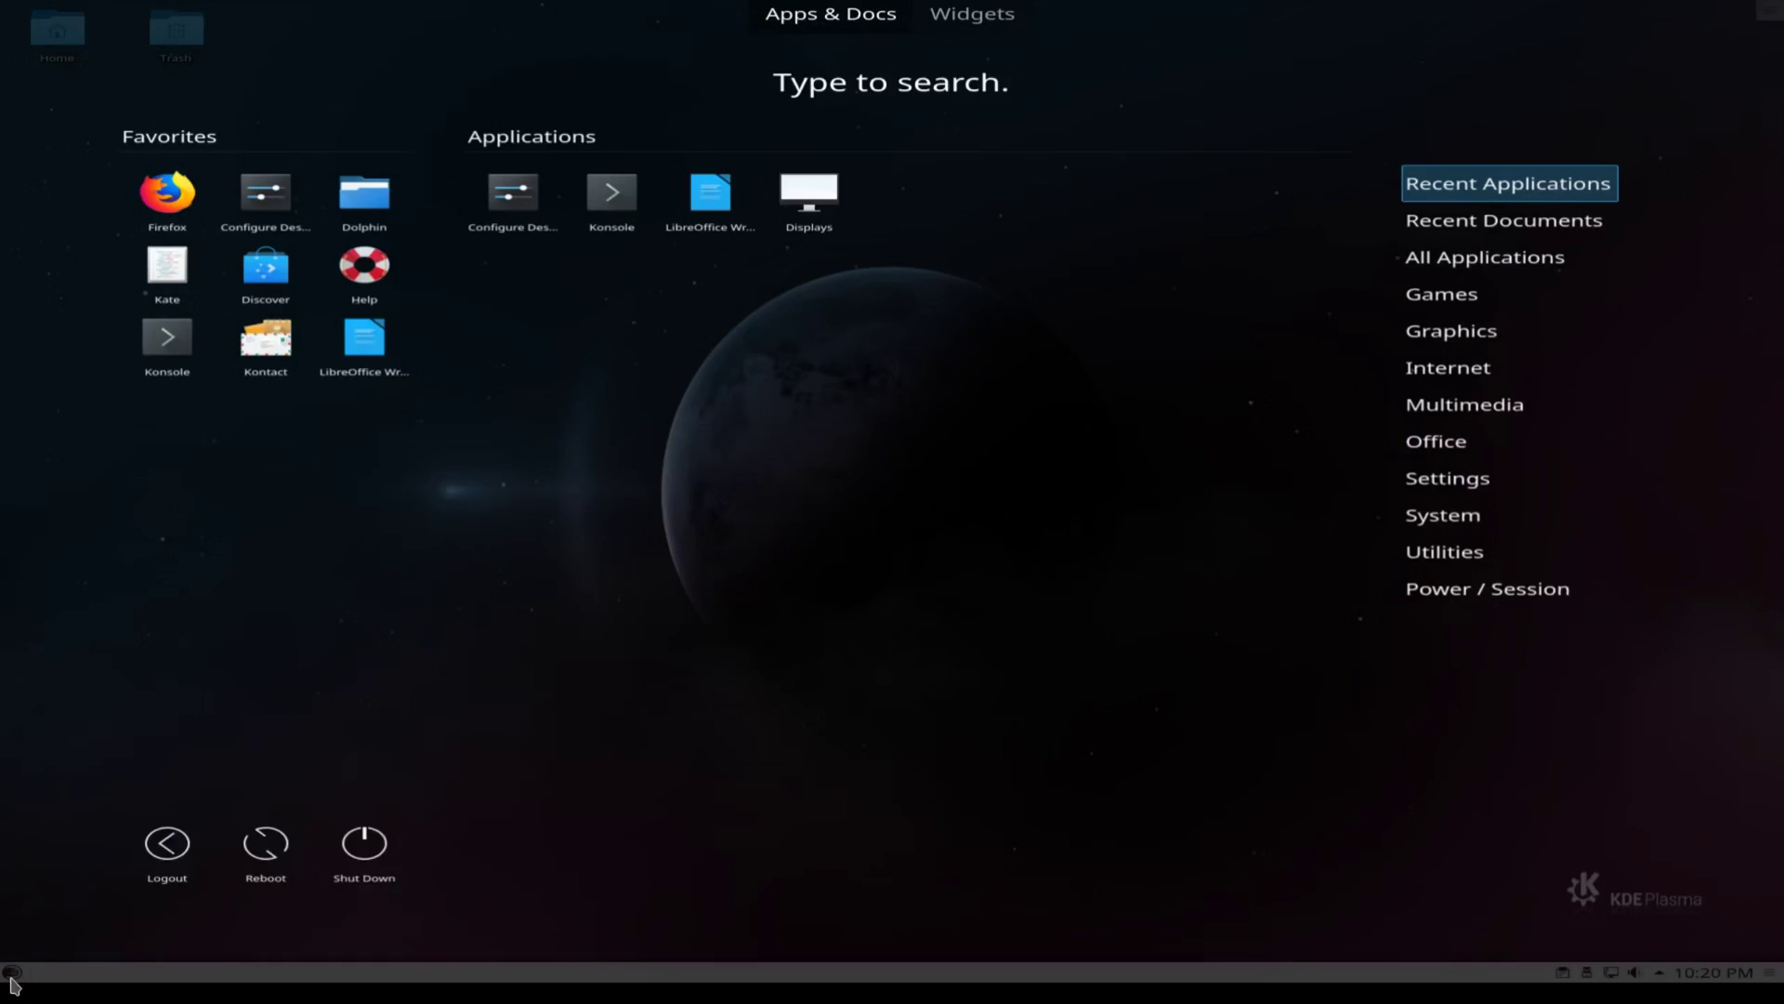
left_click(11, 981)
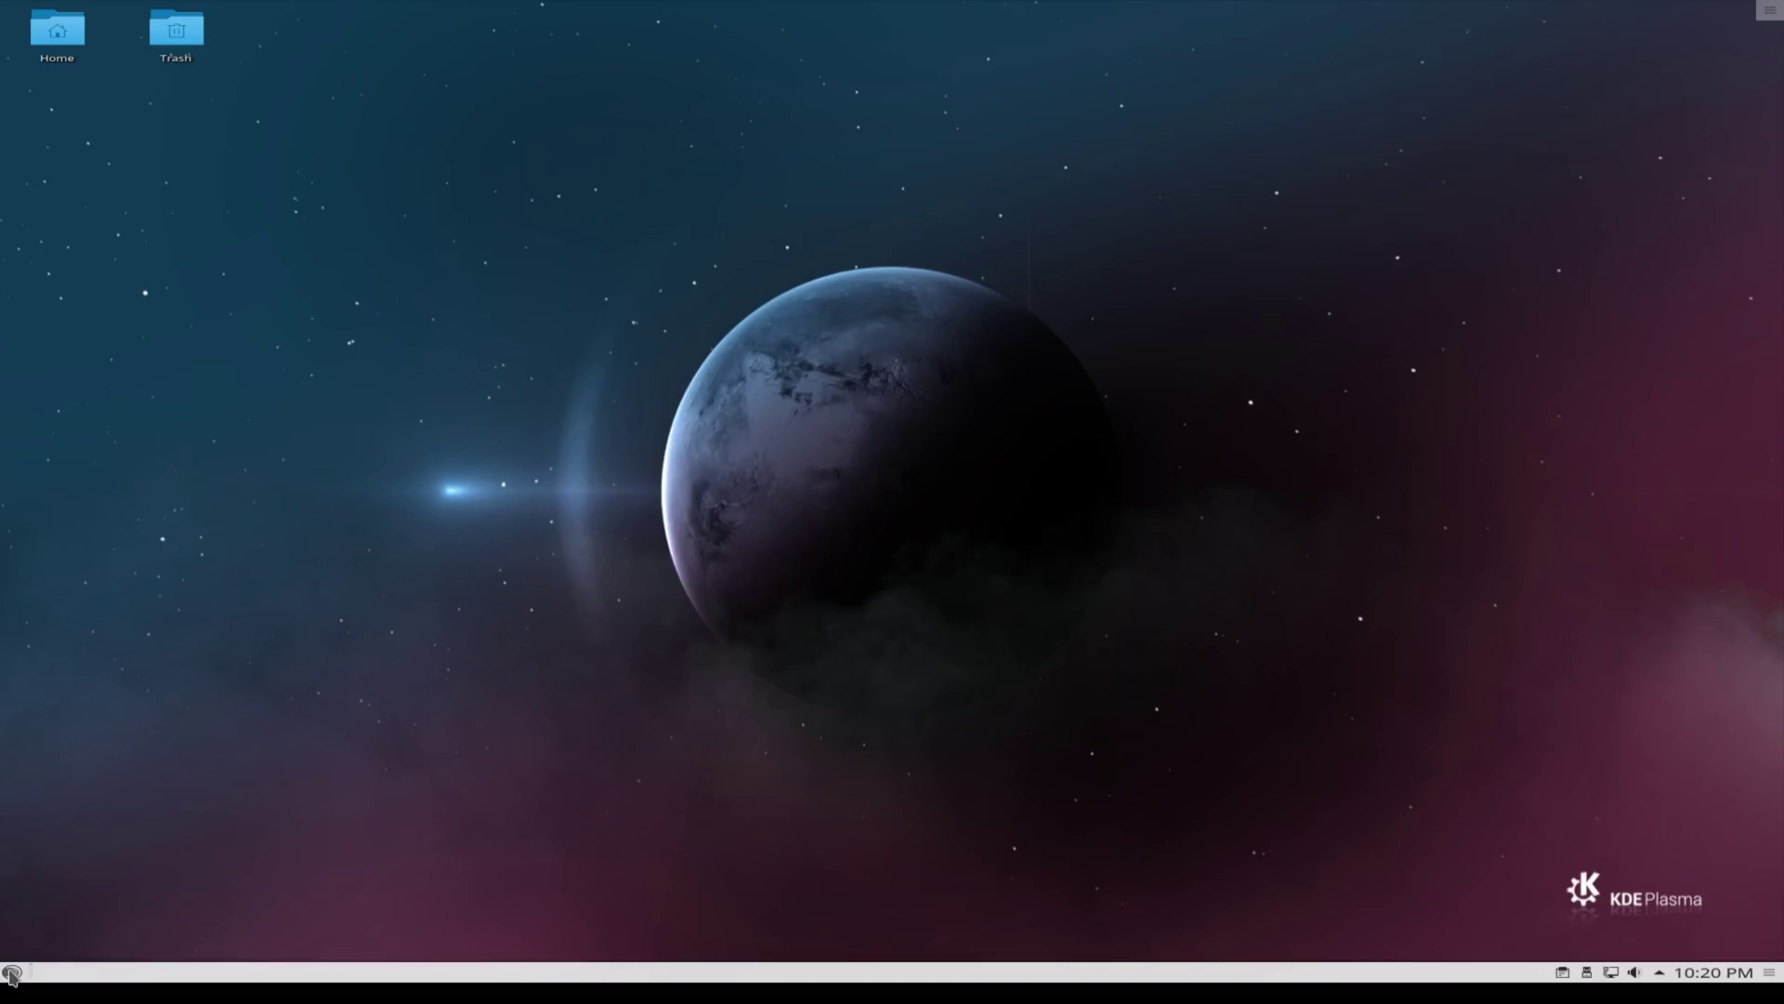
Revert to the classic Application Launcher and browse its Applications and Computer sections.
right_click(11, 976)
left_click(52, 946)
left_click(105, 857)
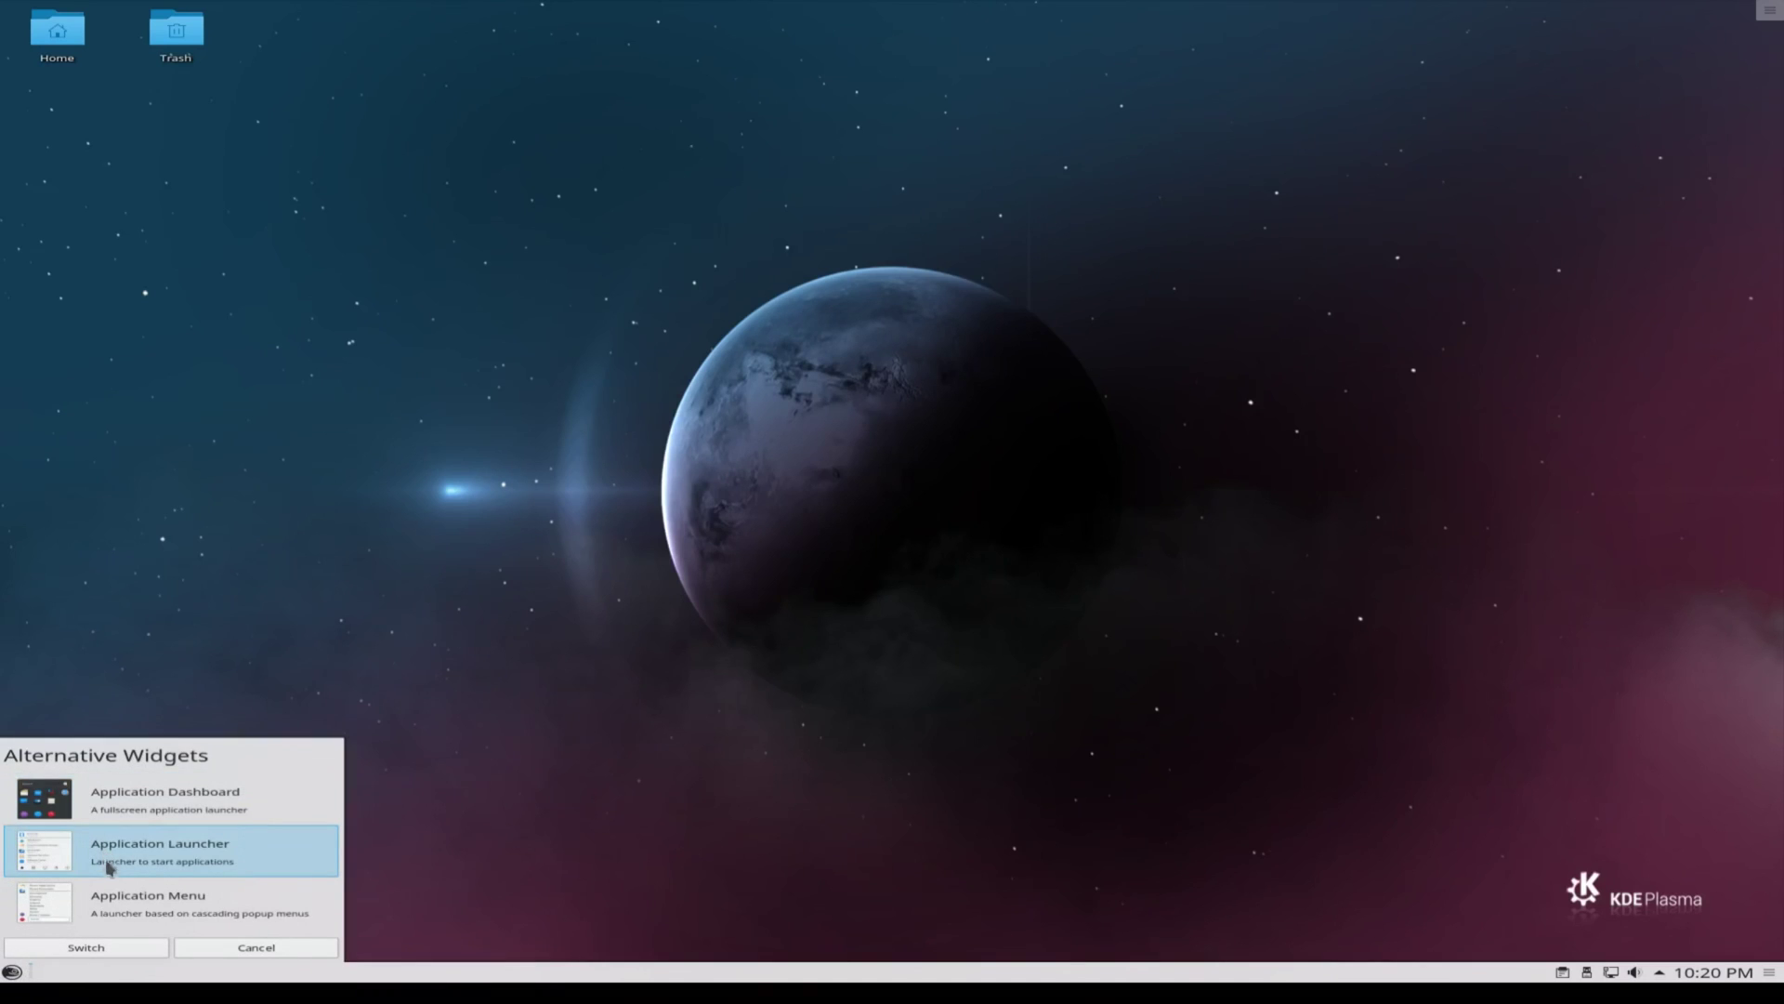
left_click(153, 948)
left_click(12, 973)
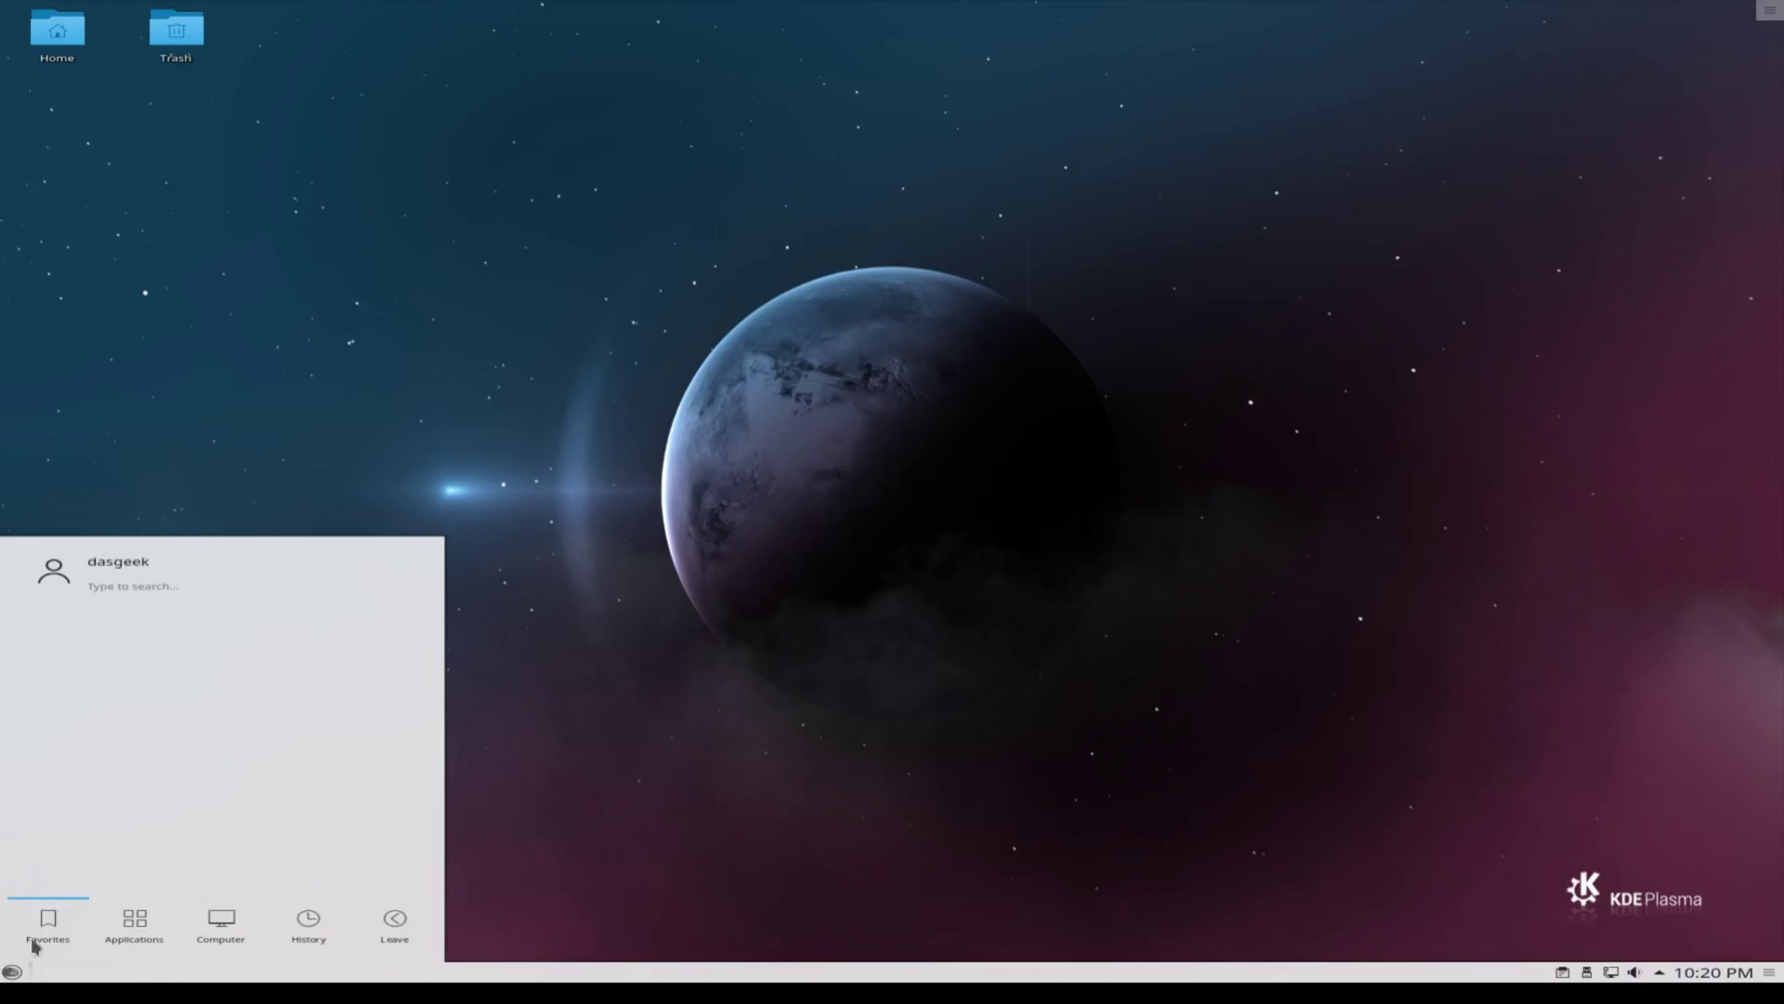
left_click(135, 918)
left_click(232, 932)
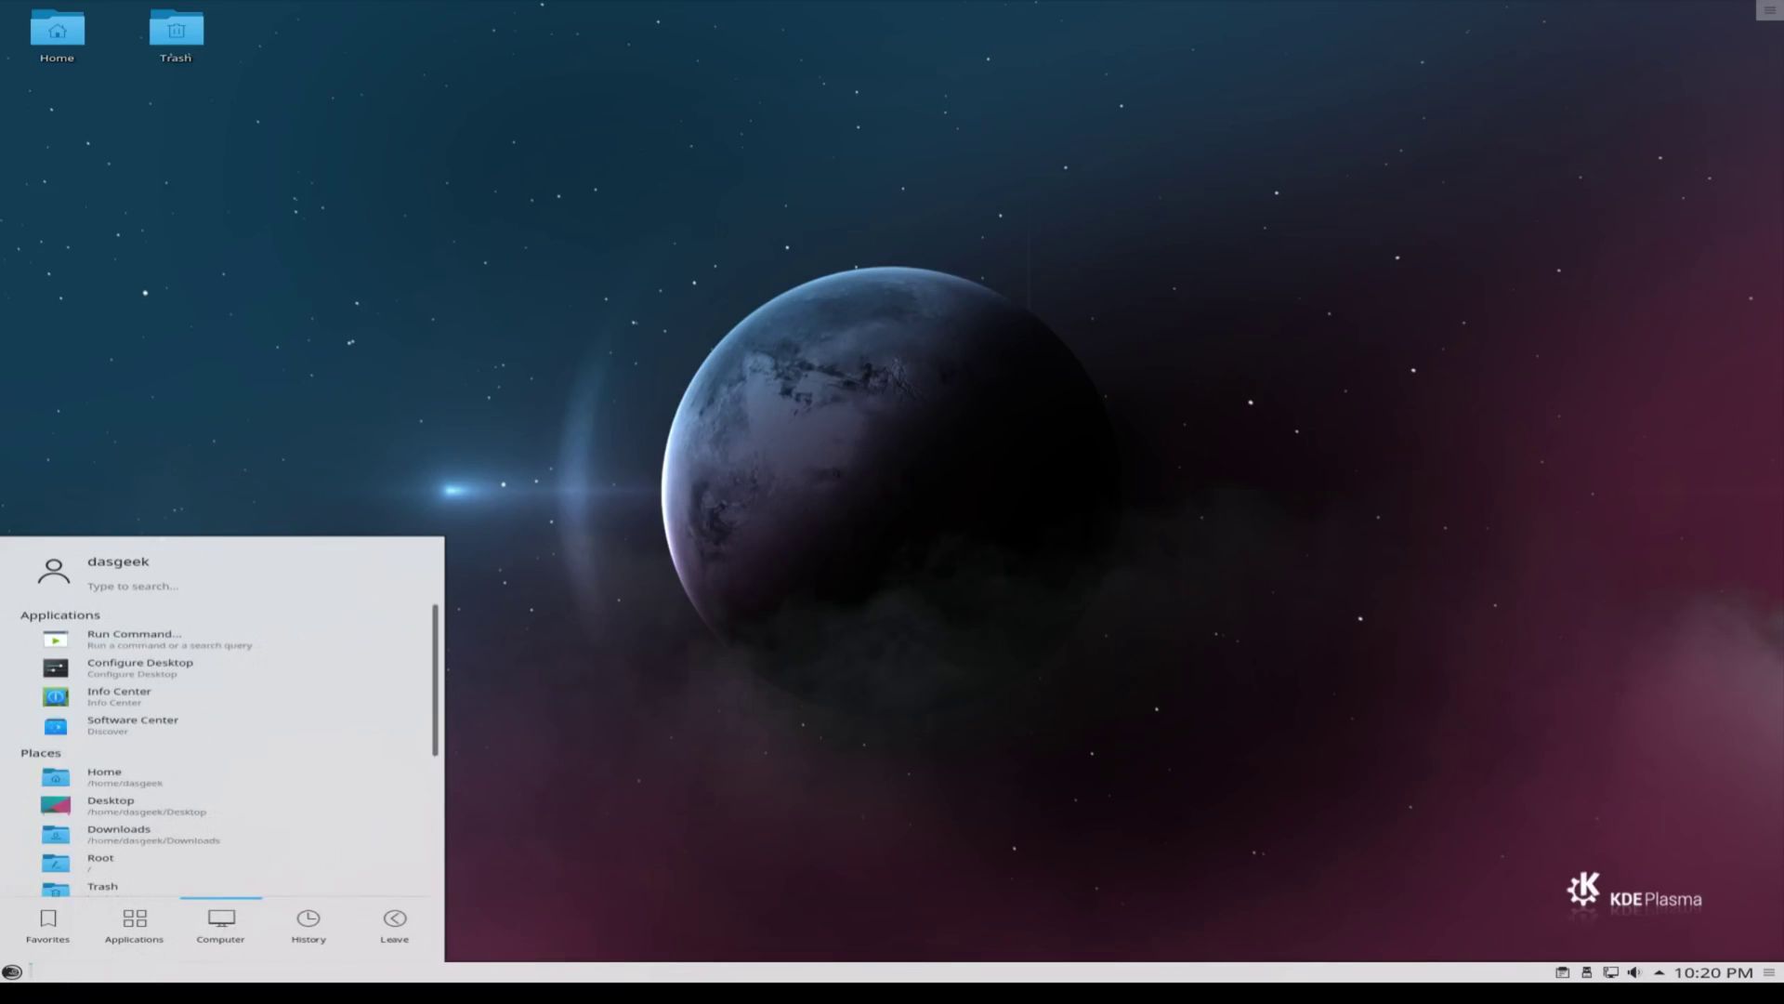
left_click(469, 874)
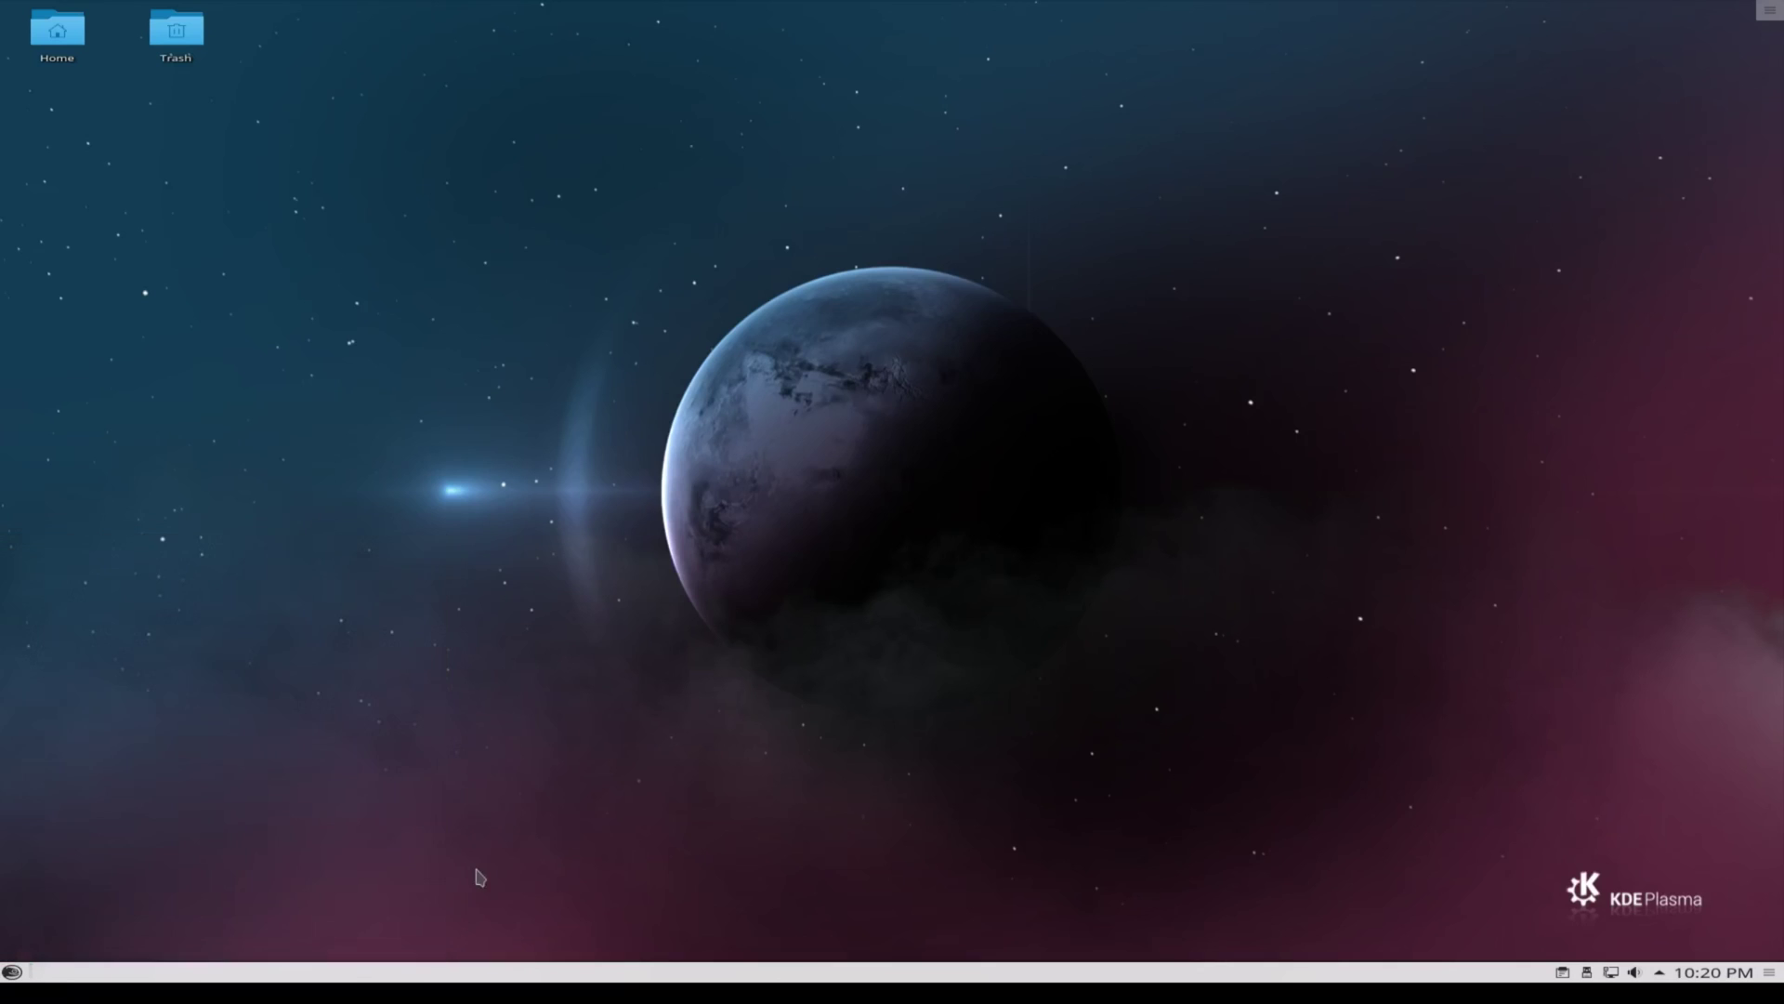
Switch back to the full-screen Application Dashboard and confirm it opens, then show the desktop toolbox.
right_click(15, 976)
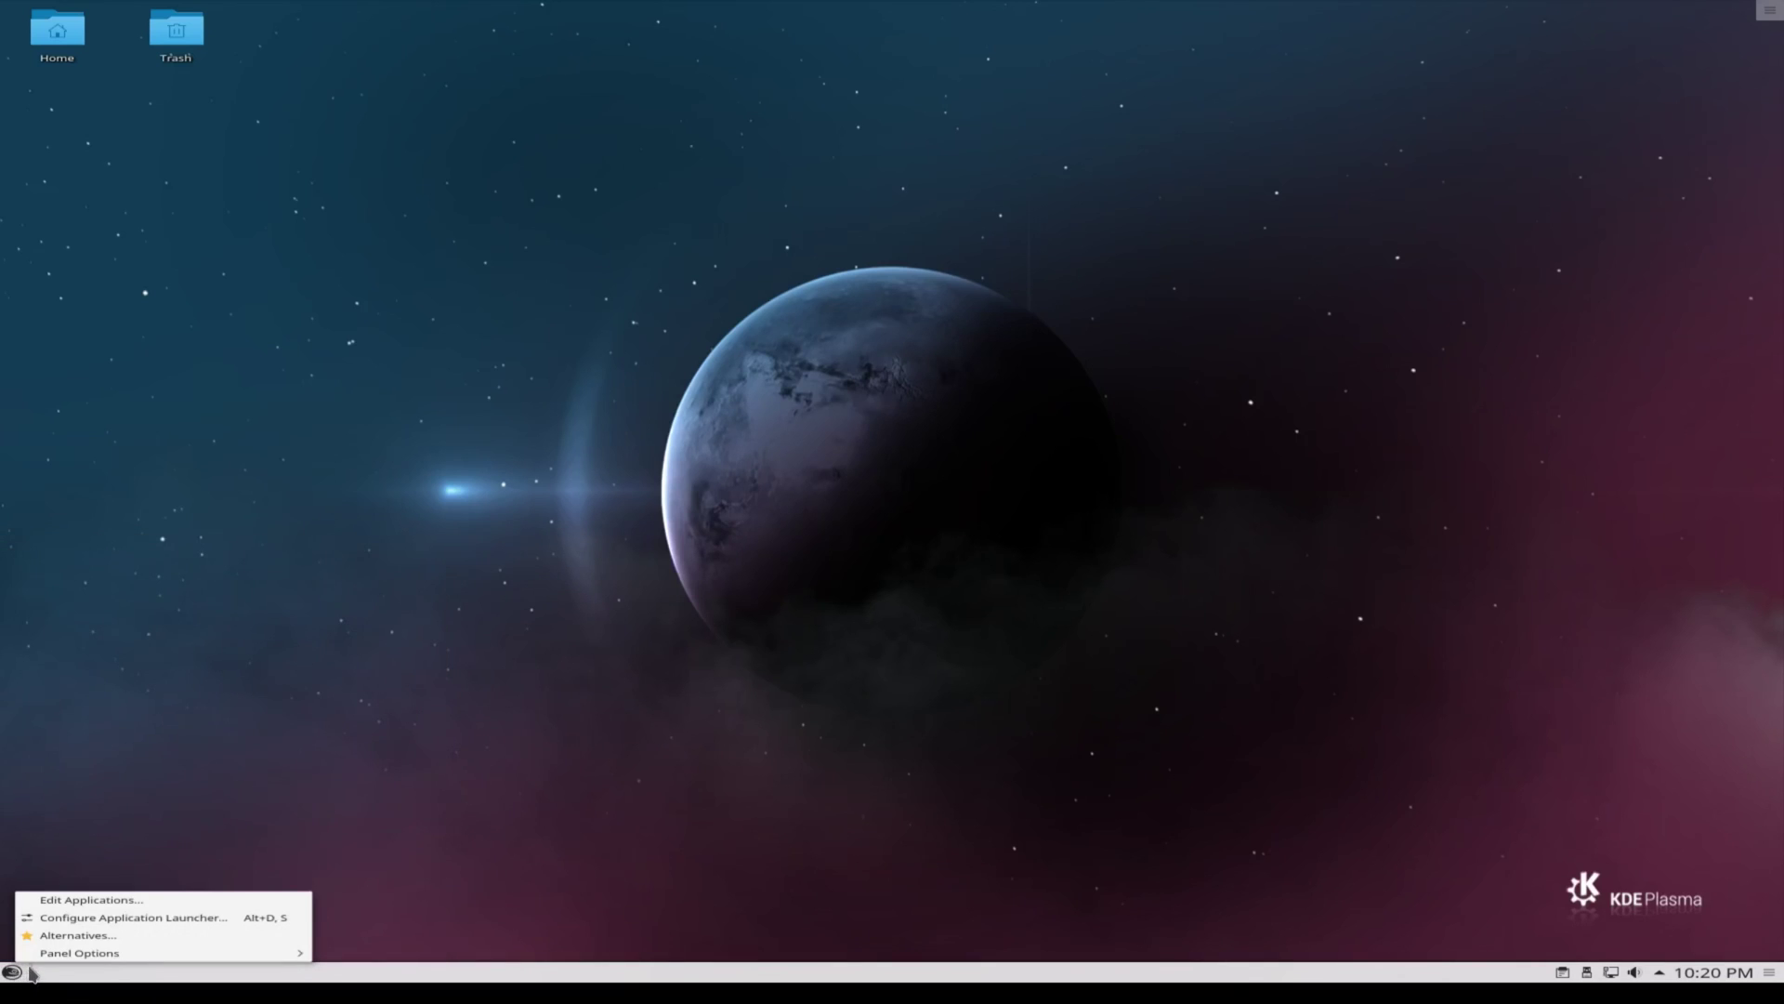
left_click(78, 935)
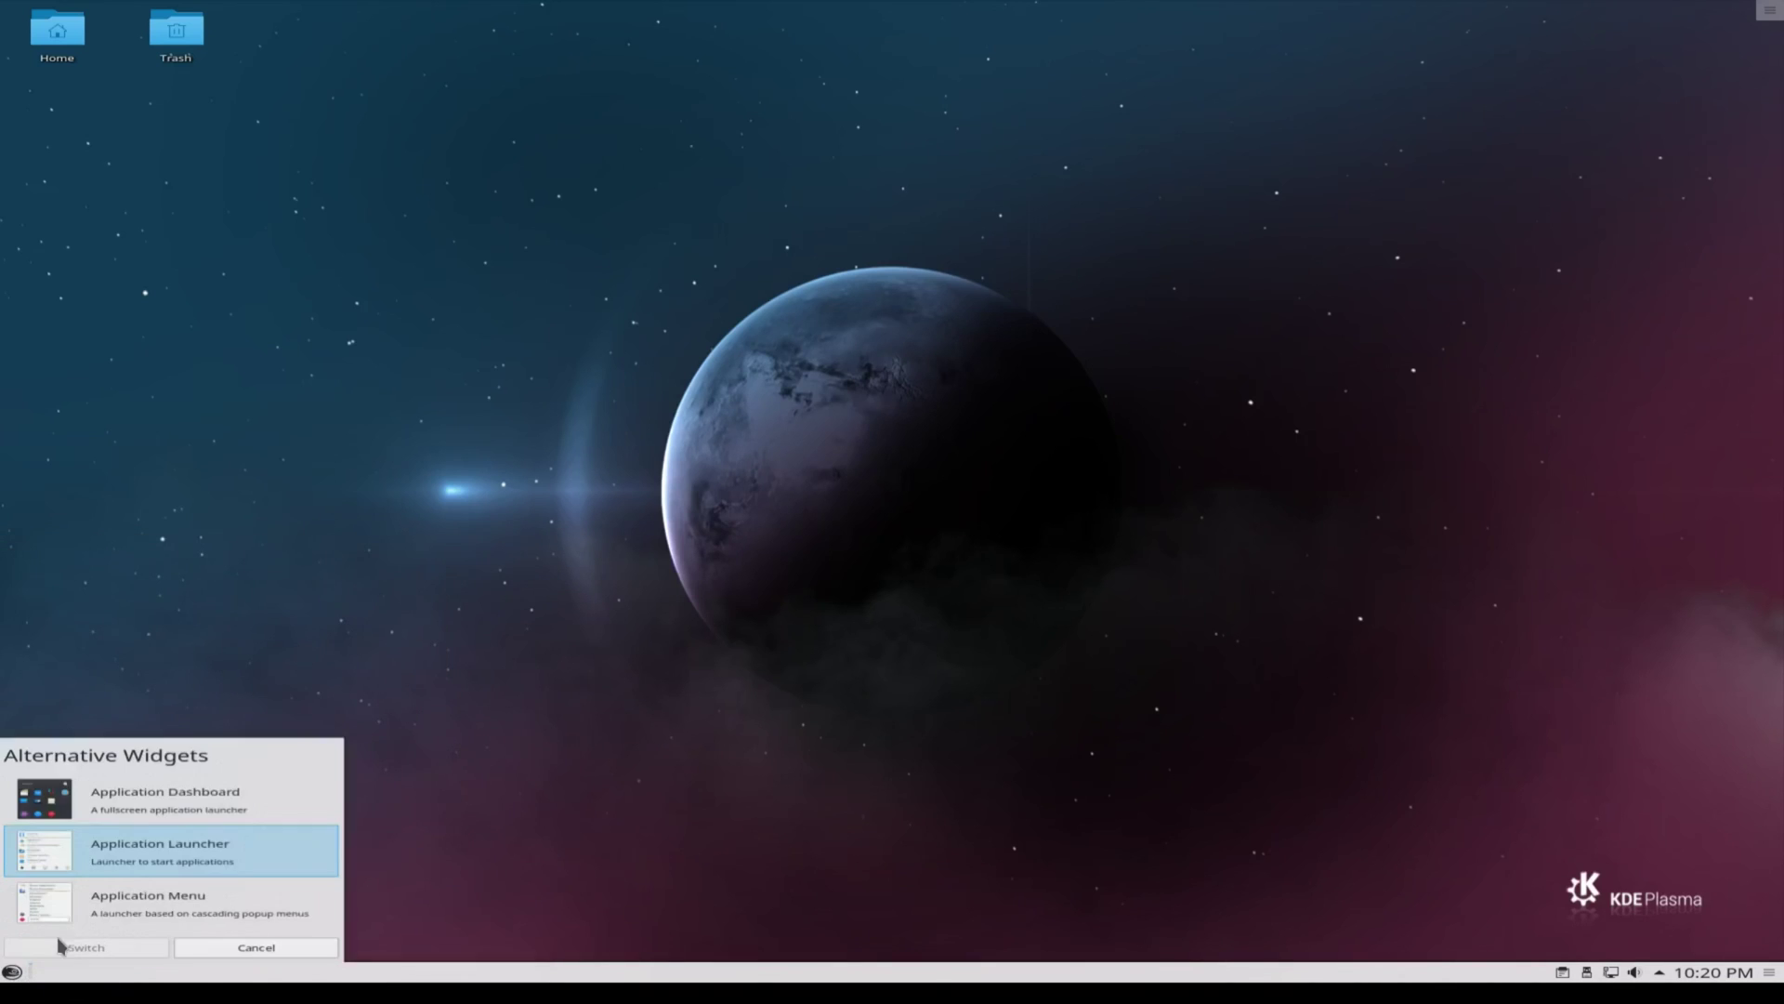
left_click(135, 805)
left_click(126, 948)
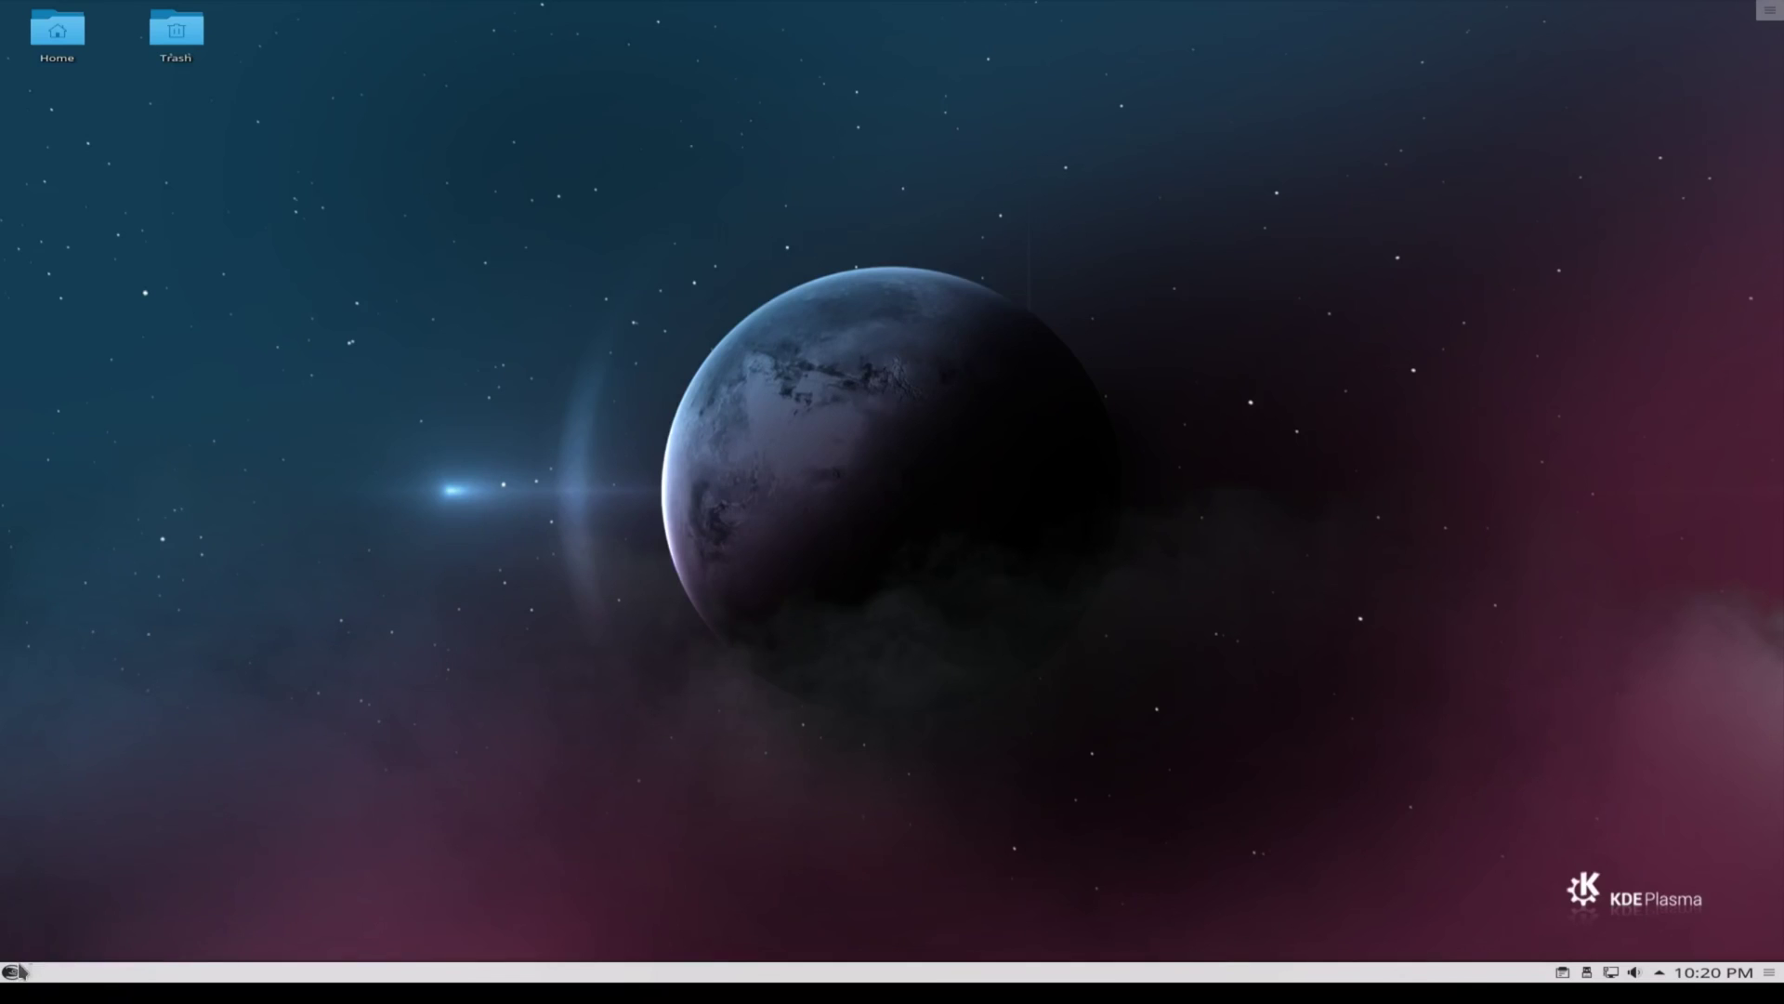
left_click(16, 971)
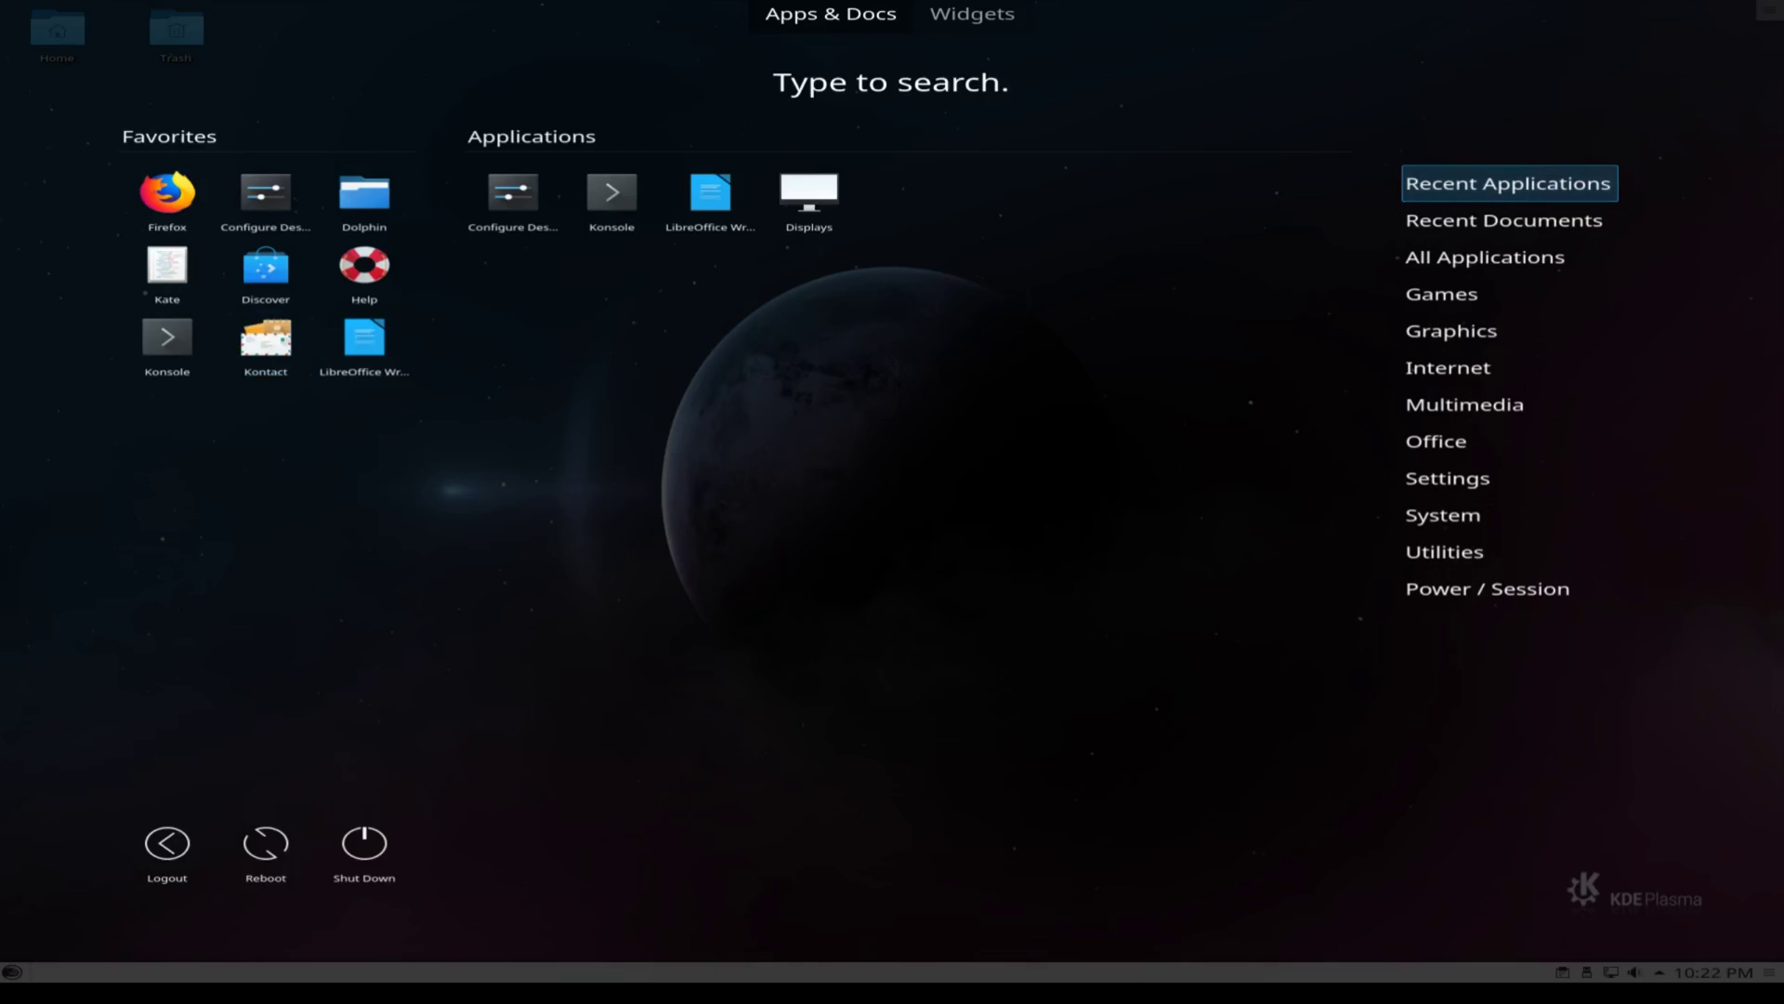
left_click(1770, 21)
left_click(1769, 17)
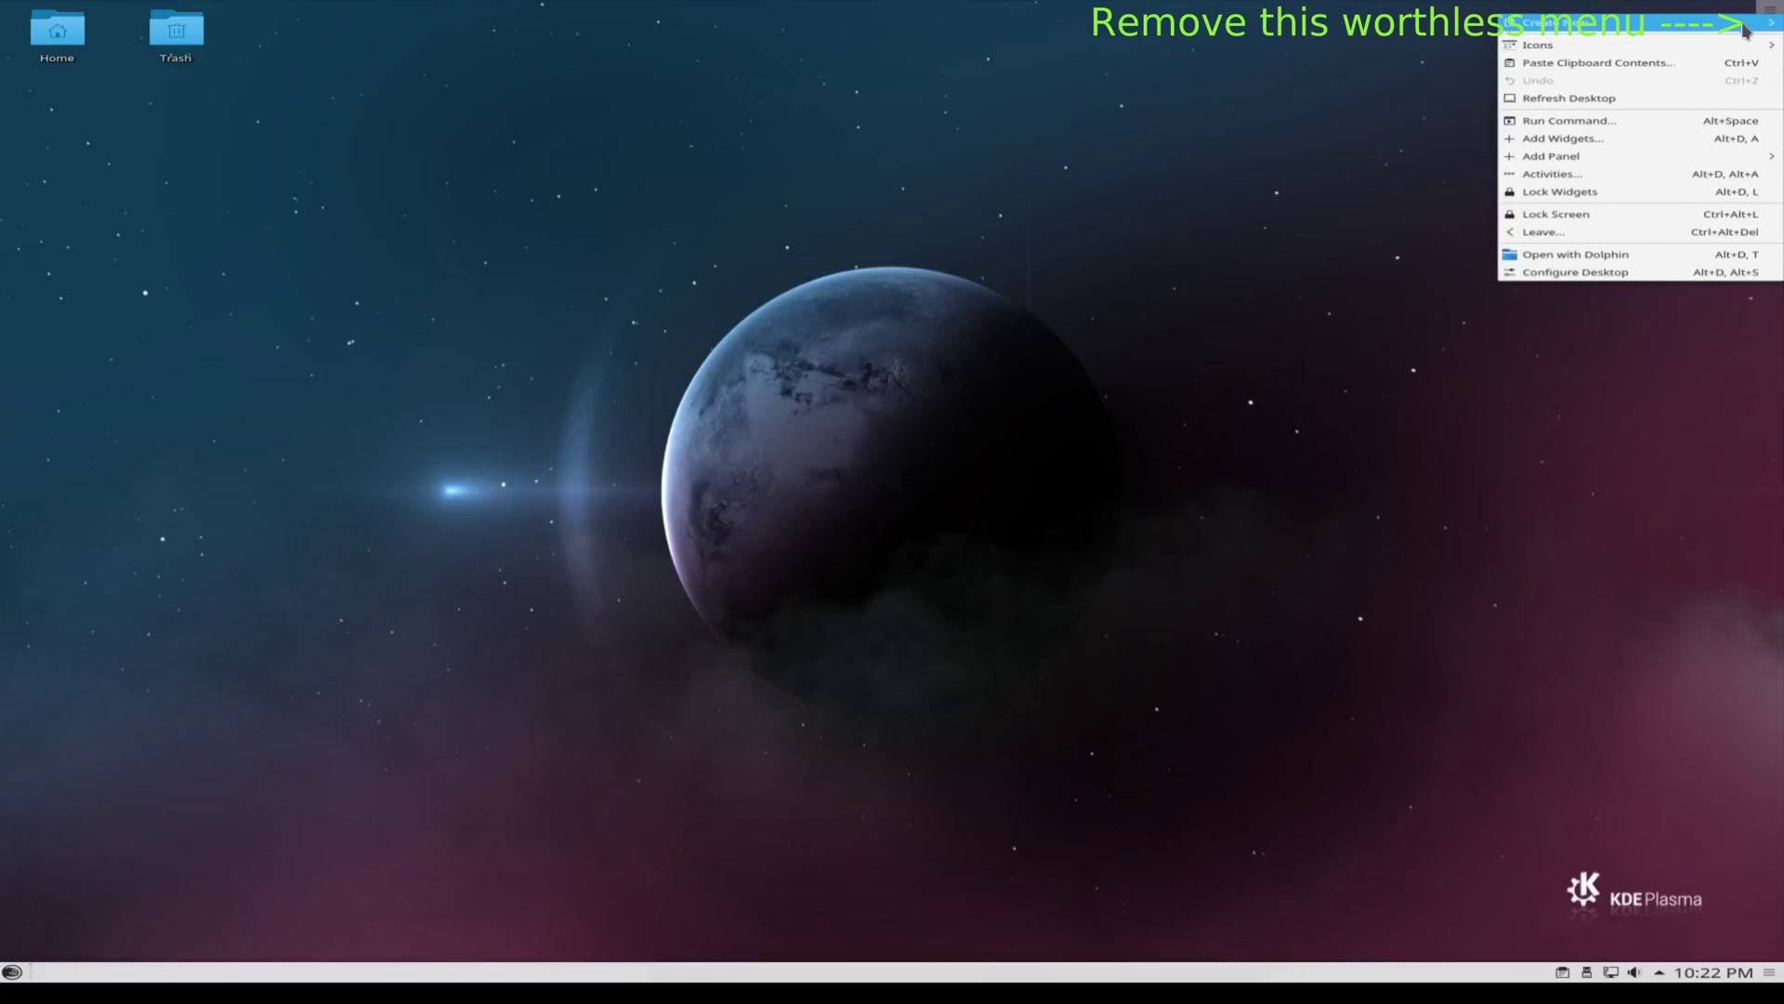
Uncheck 'Show the desktop toolbox' in Desktop Folder Settings > Tweaks, apply, and close with OK.
left_click(1419, 203)
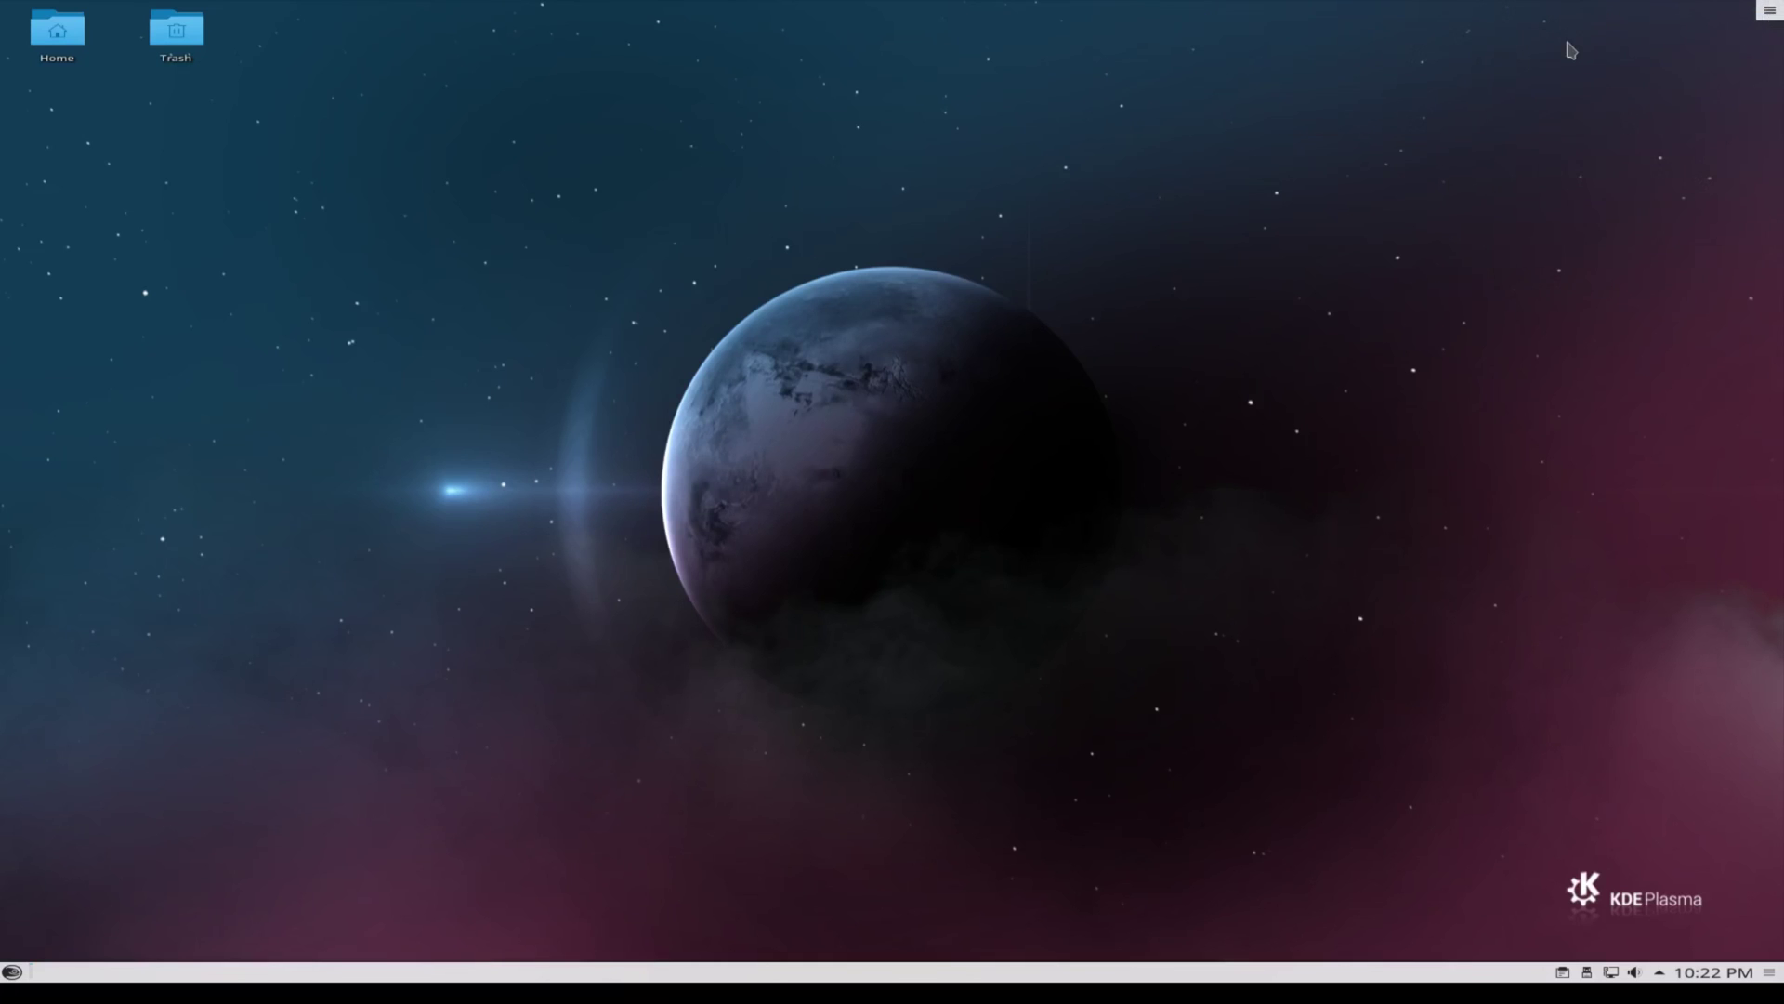
right_click(1123, 292)
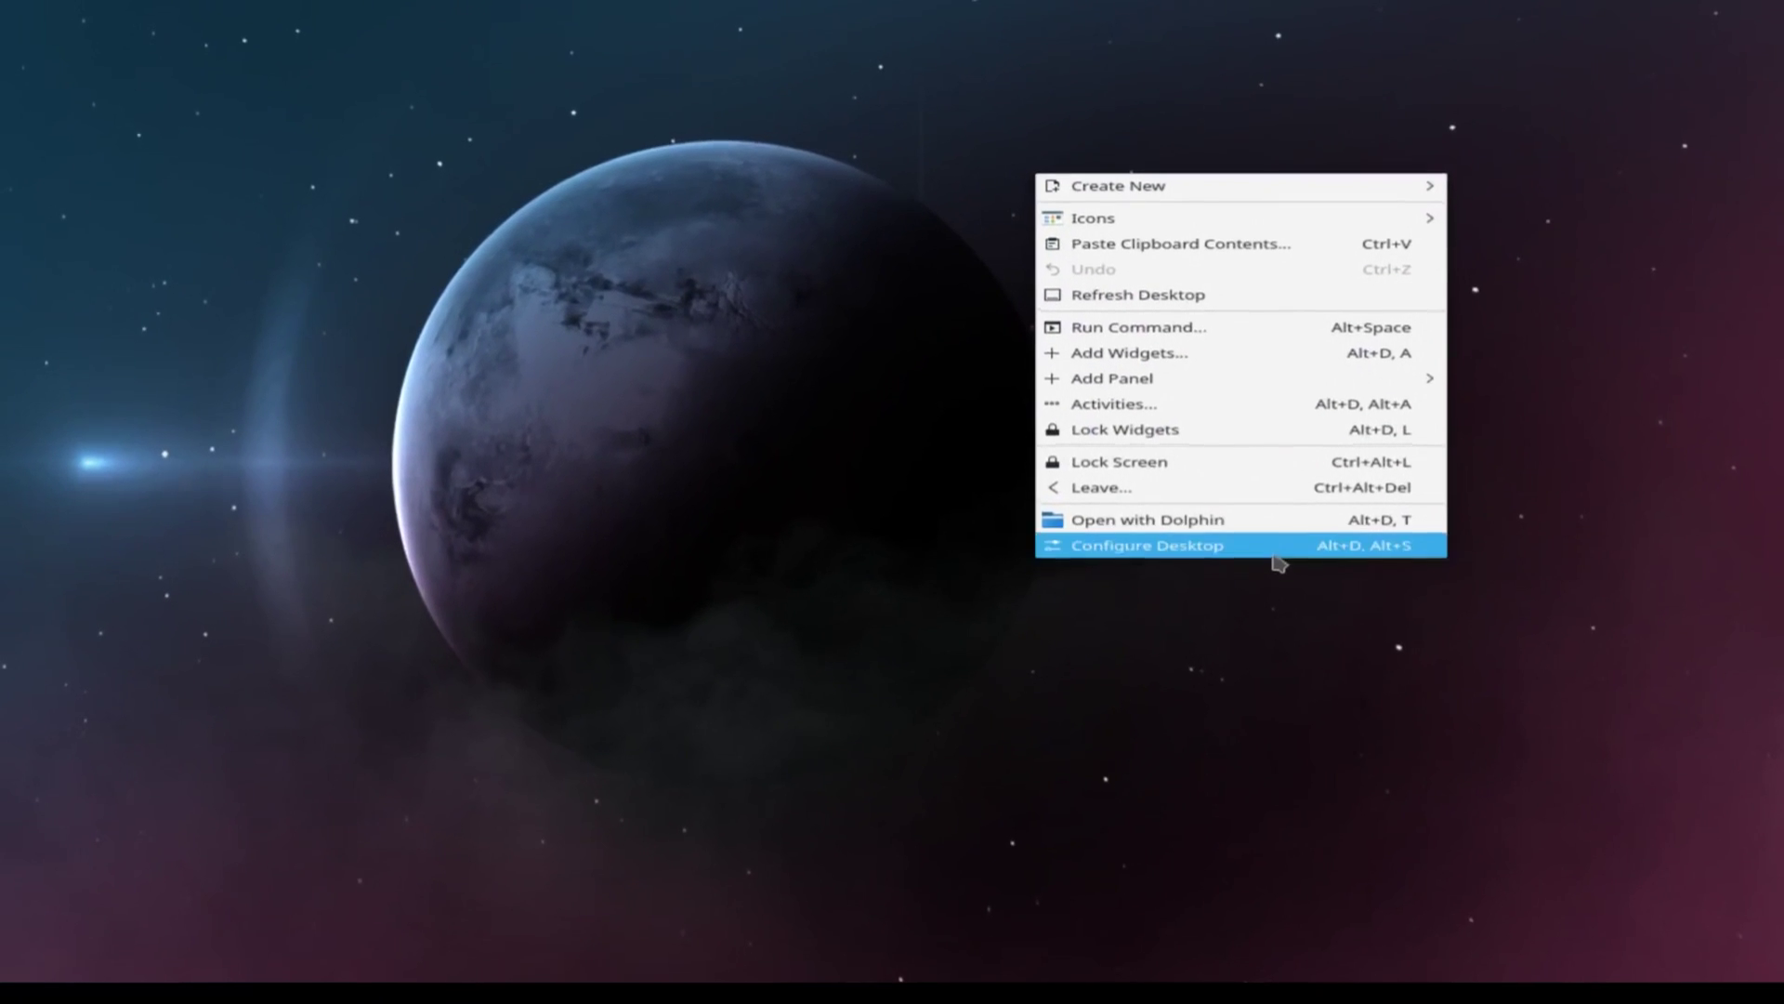
left_click(1275, 548)
left_click(54, 281)
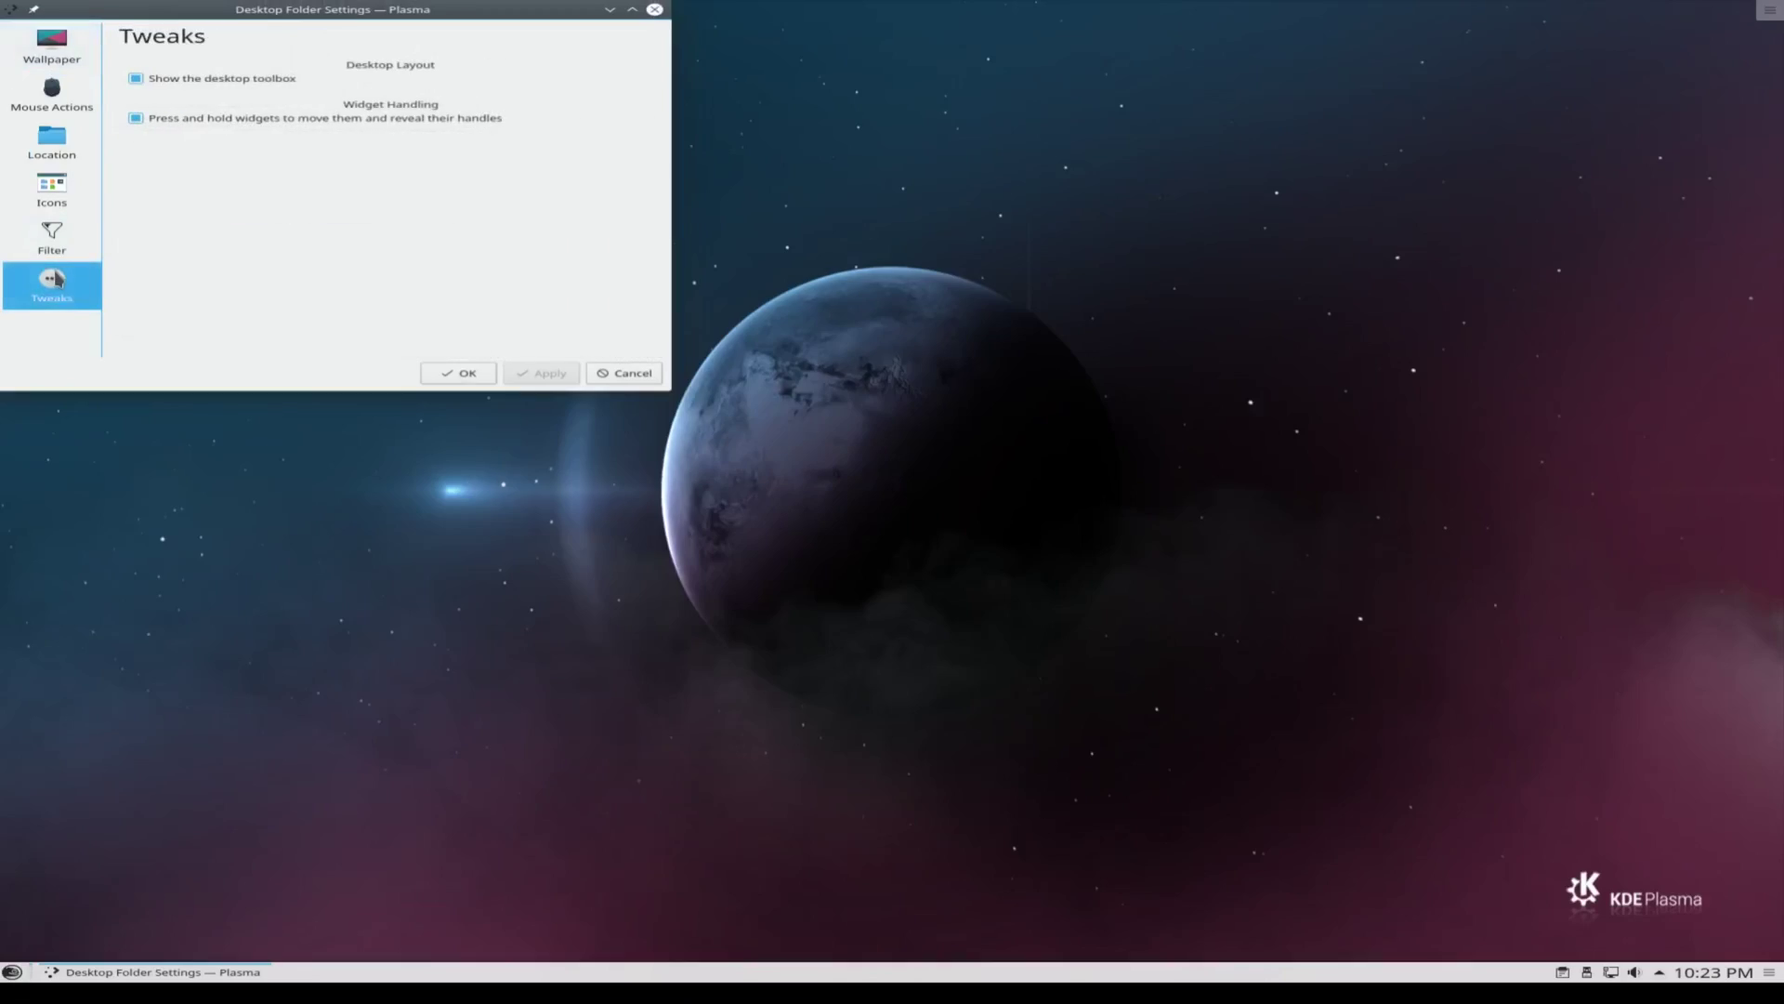
left_click(230, 84)
left_click(554, 375)
left_click(257, 83)
left_click(544, 372)
left_click(168, 80)
left_click(554, 377)
left_click(448, 376)
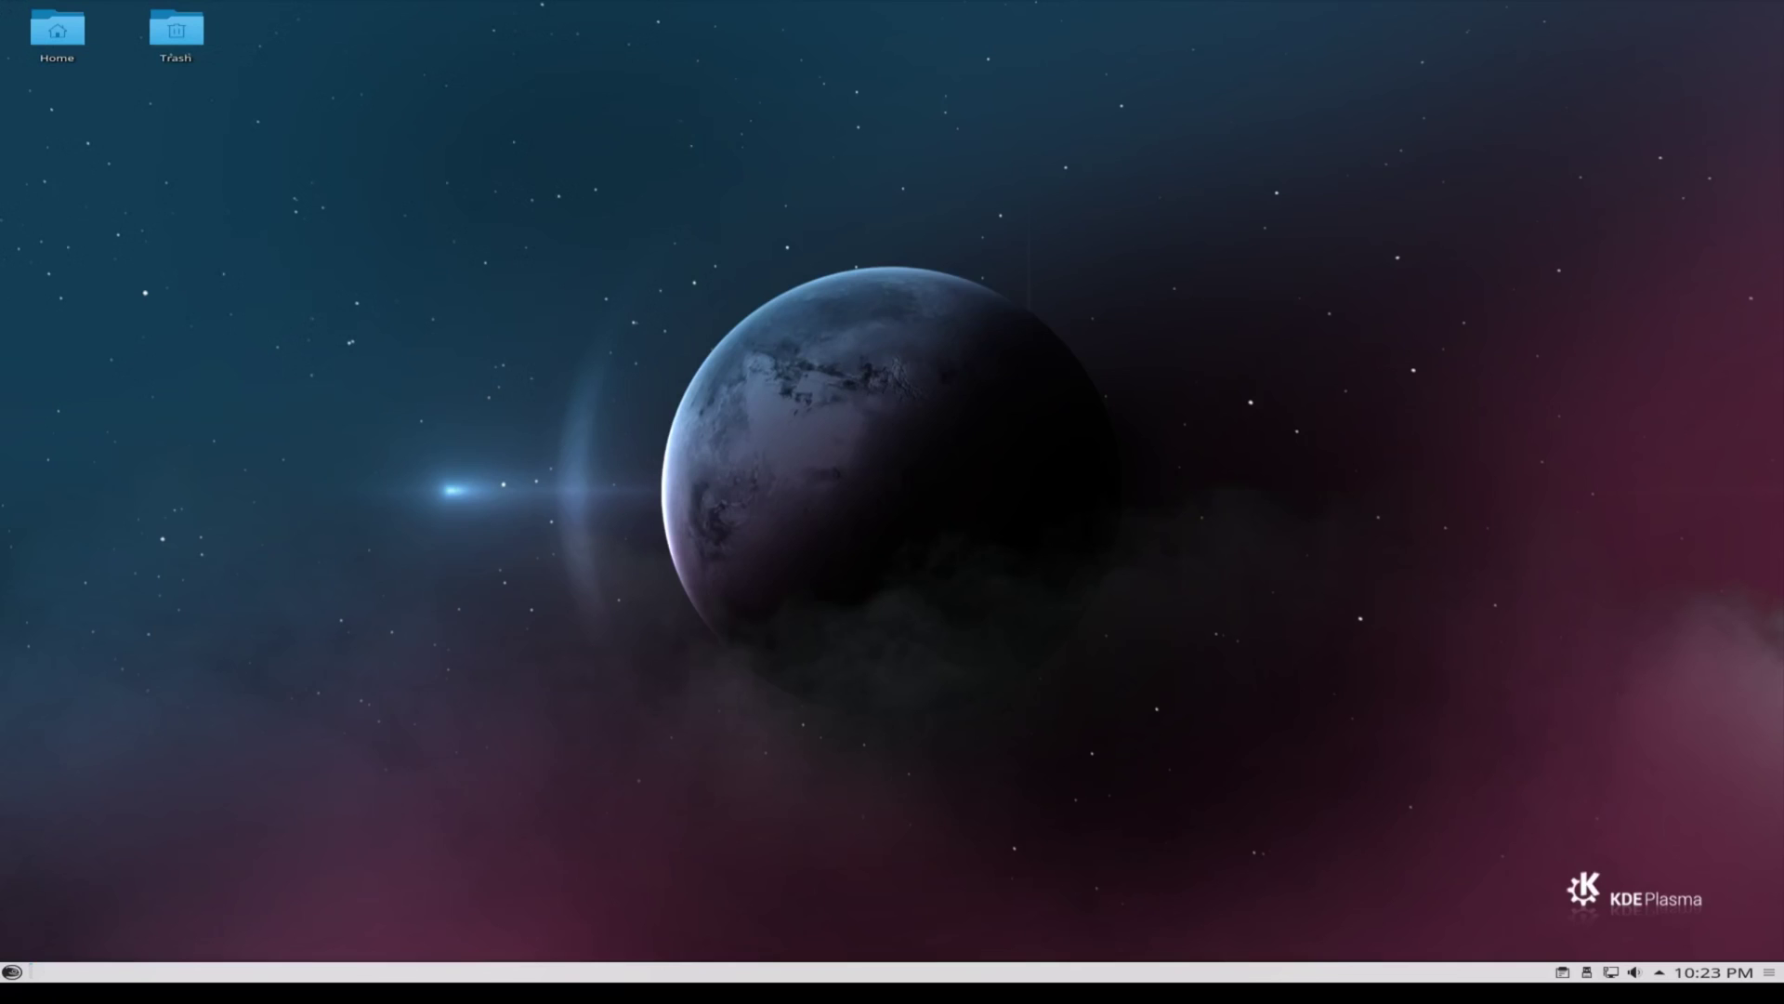
Launch System Settings and apply the Breeze Dark workspace theme.
key("alt+F2")
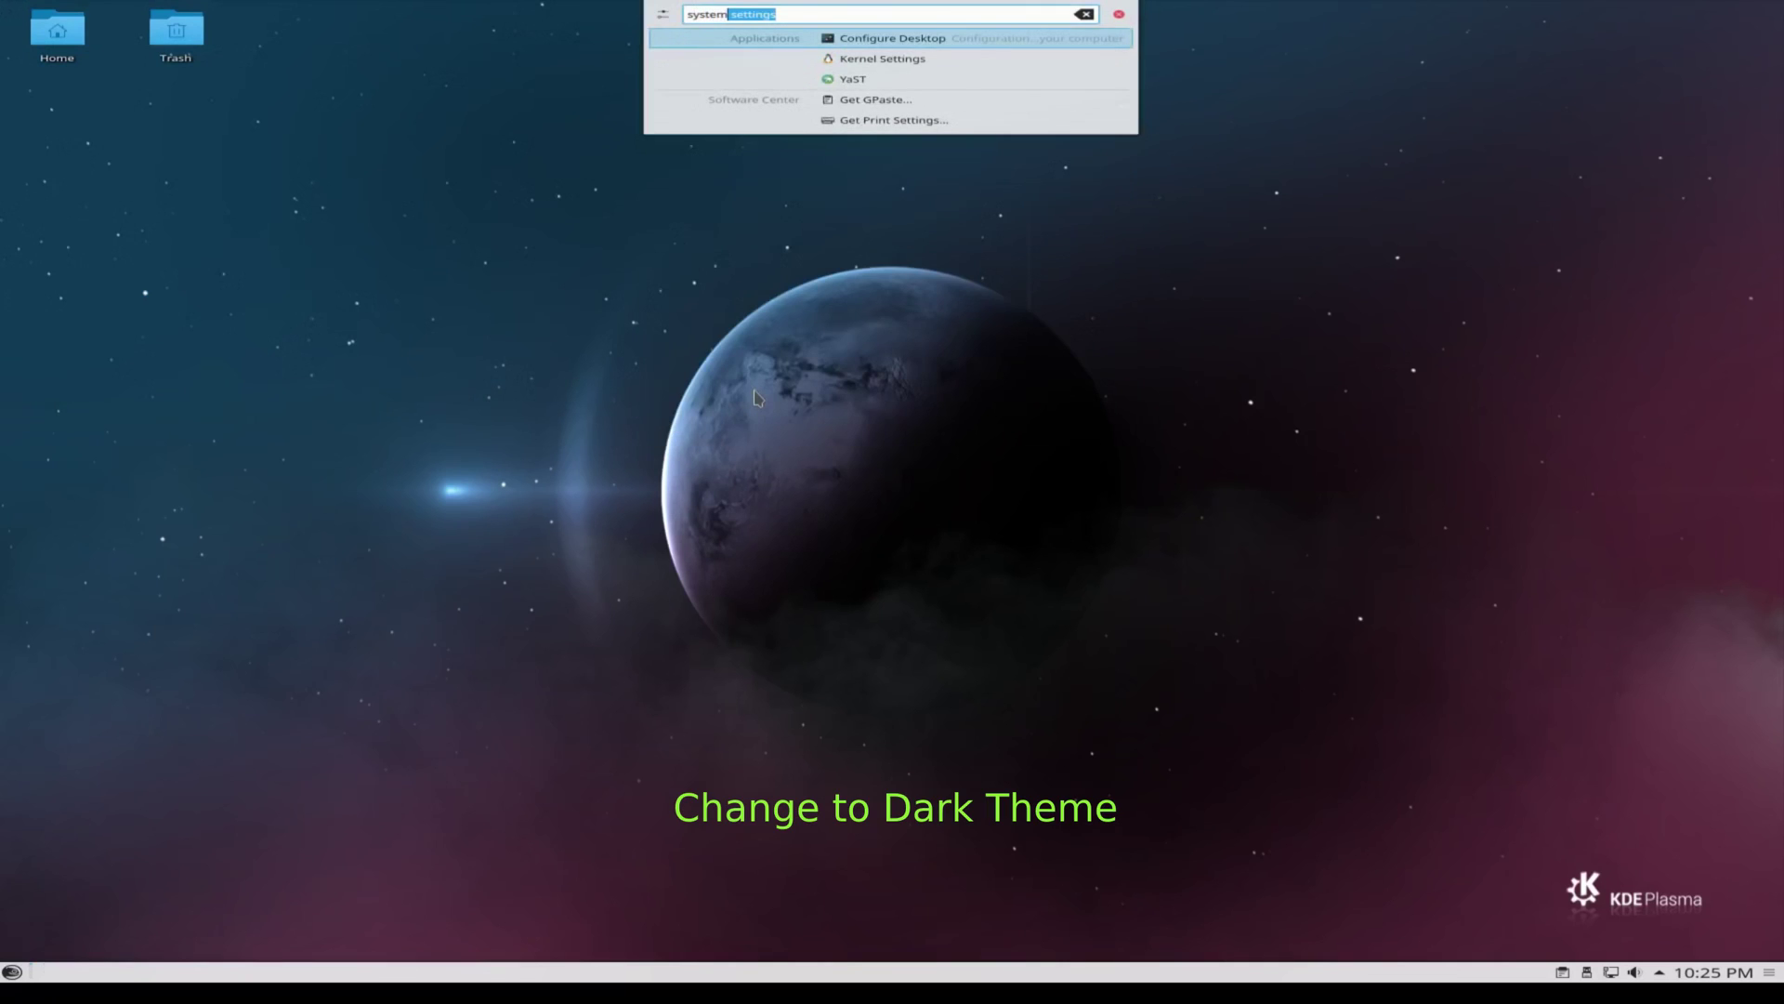
key("Return")
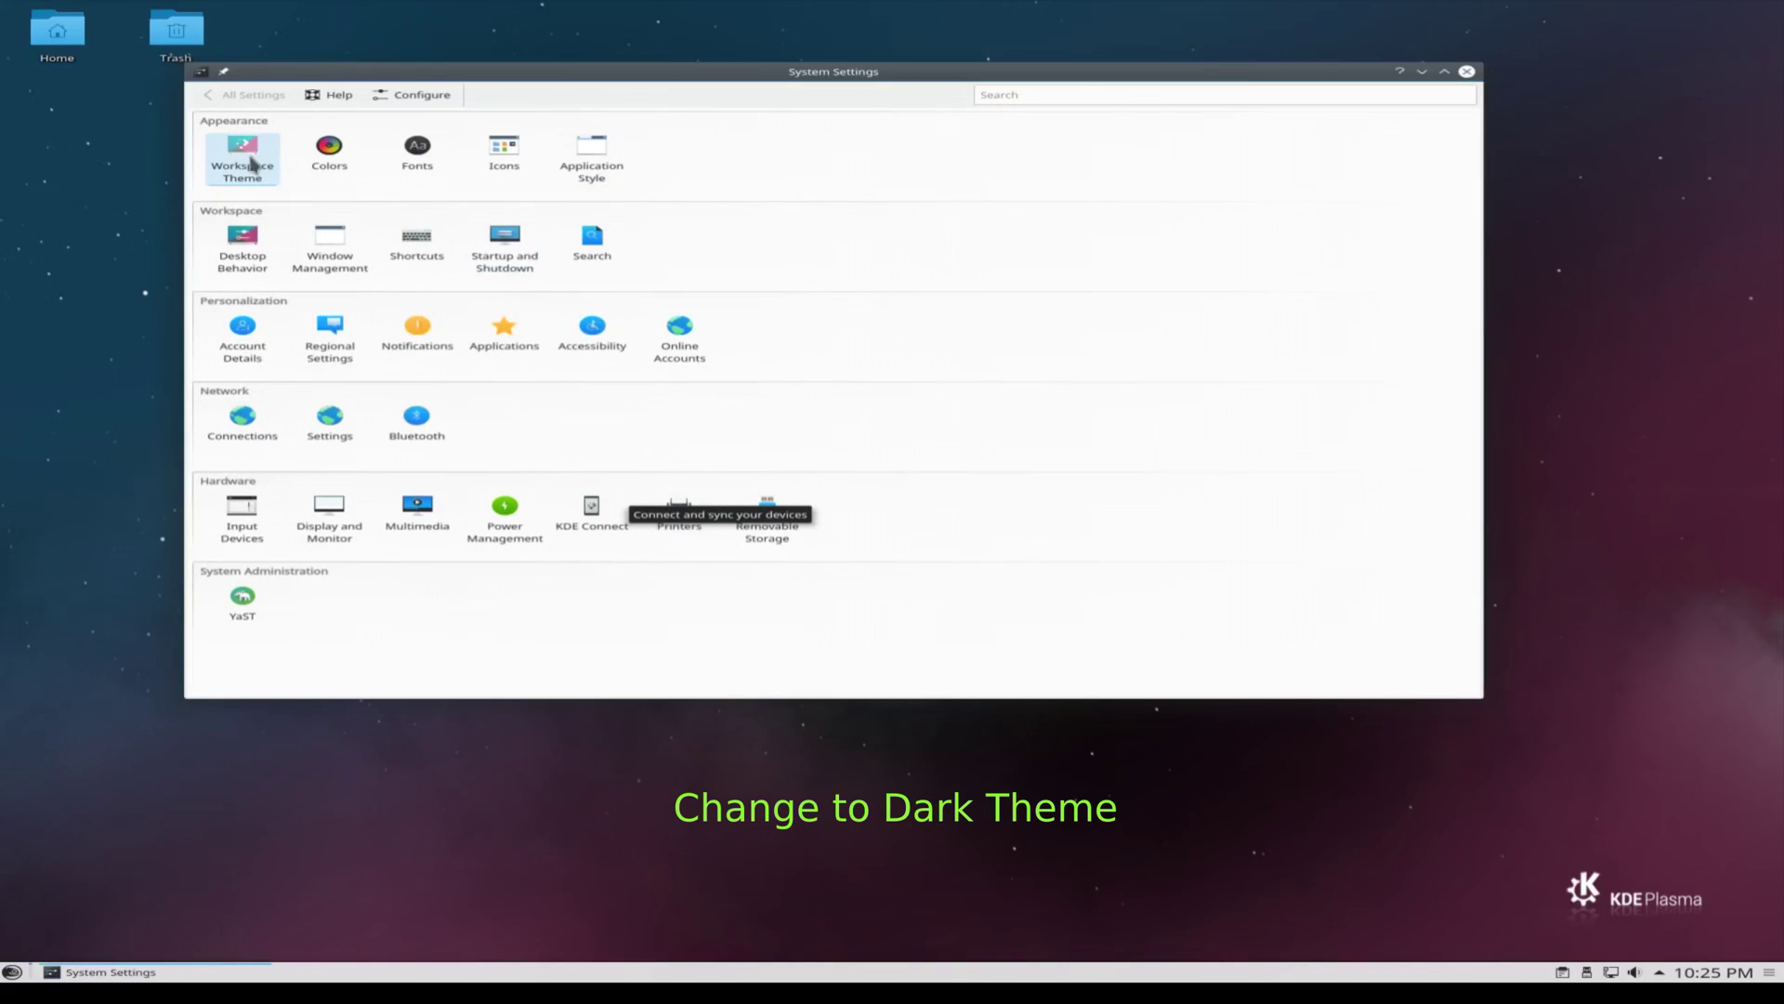
left_click(249, 157)
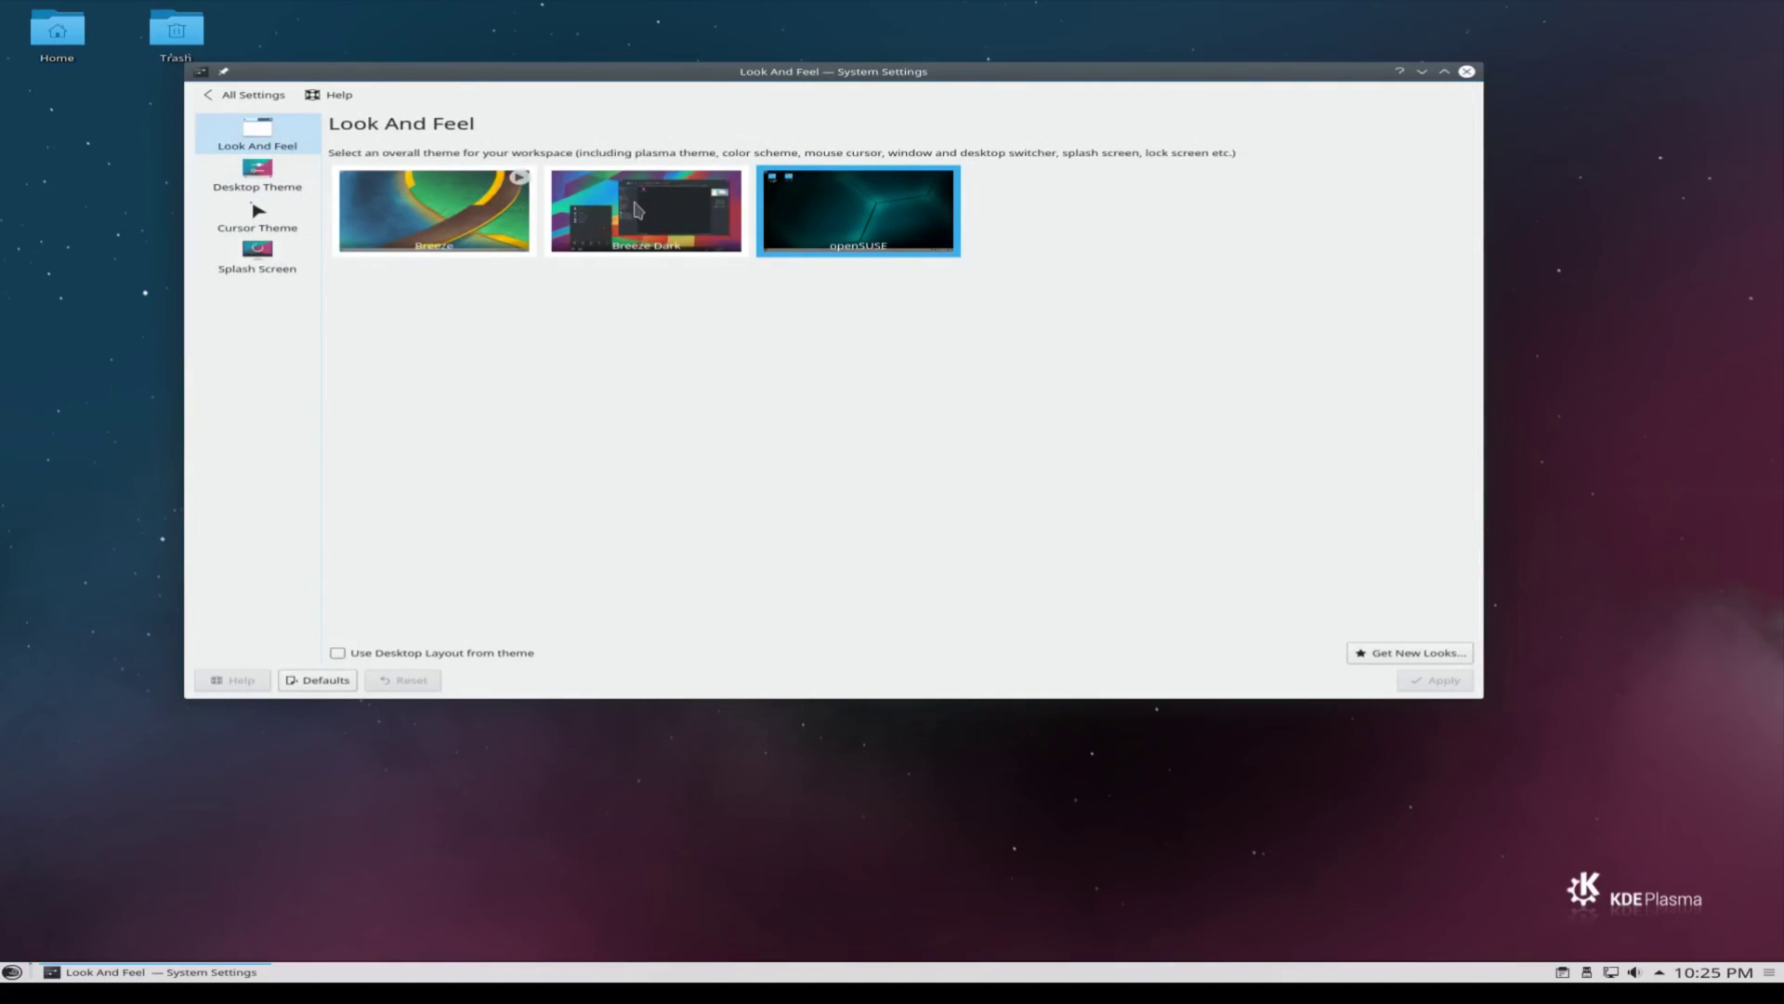
left_click(669, 217)
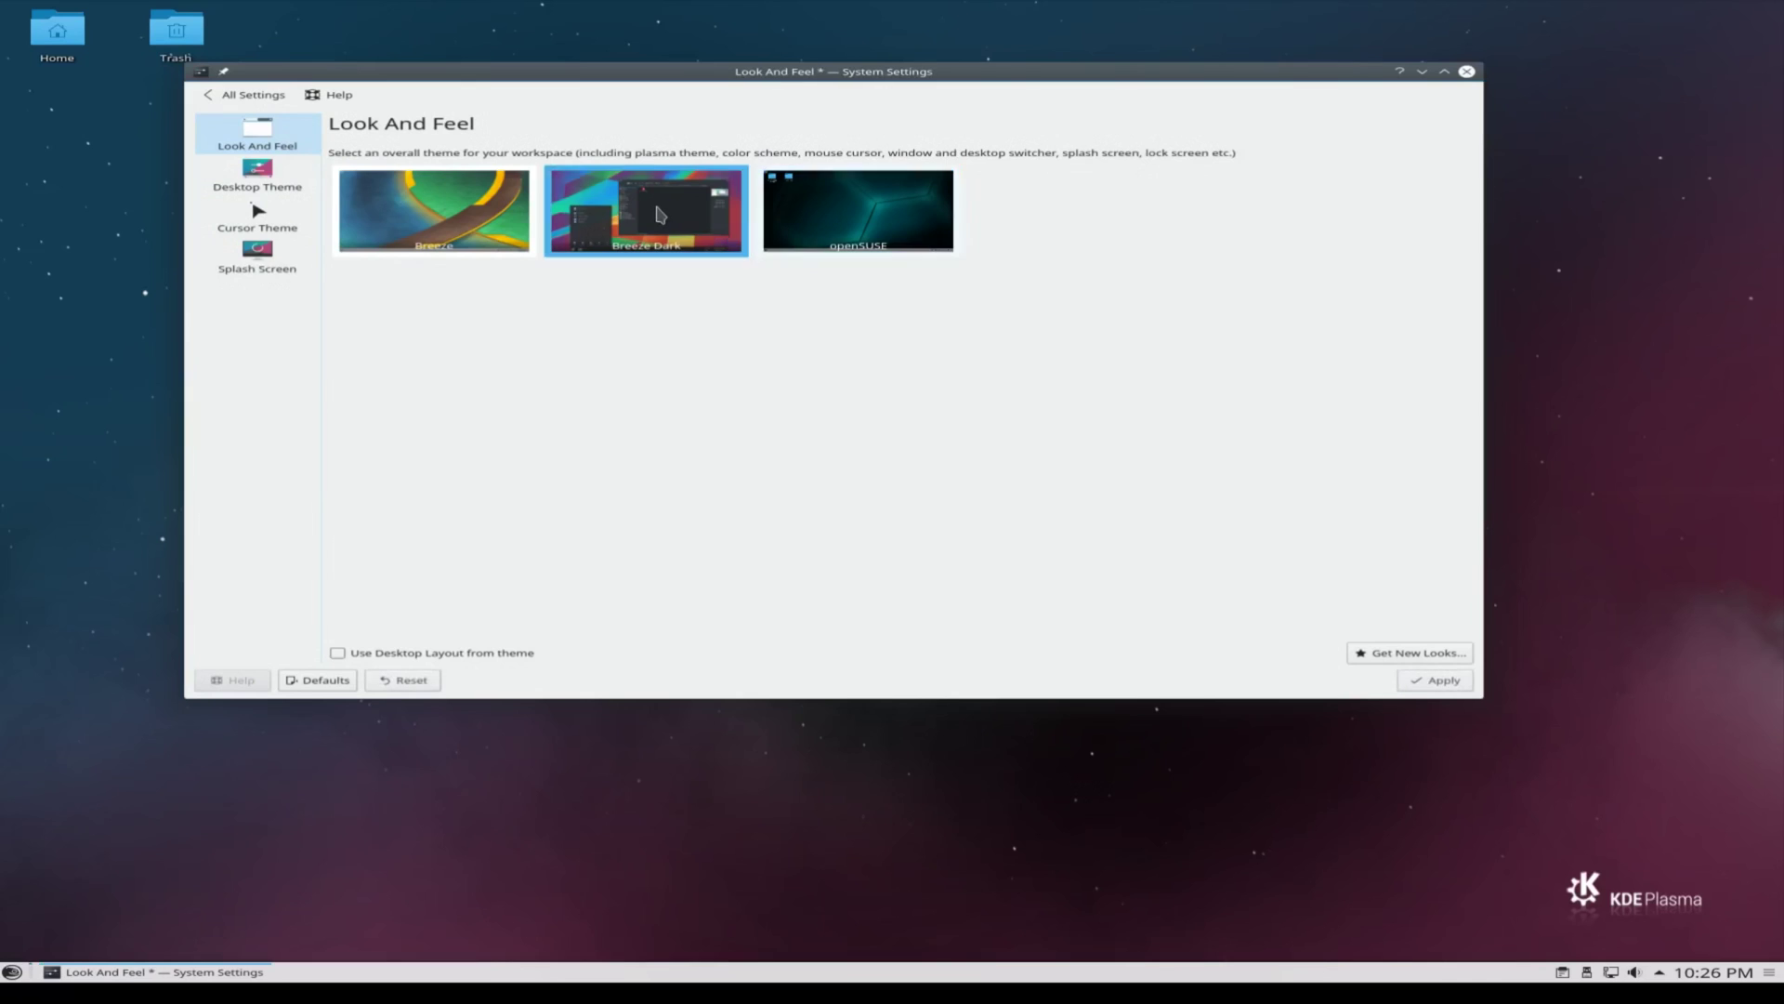
left_click(1426, 681)
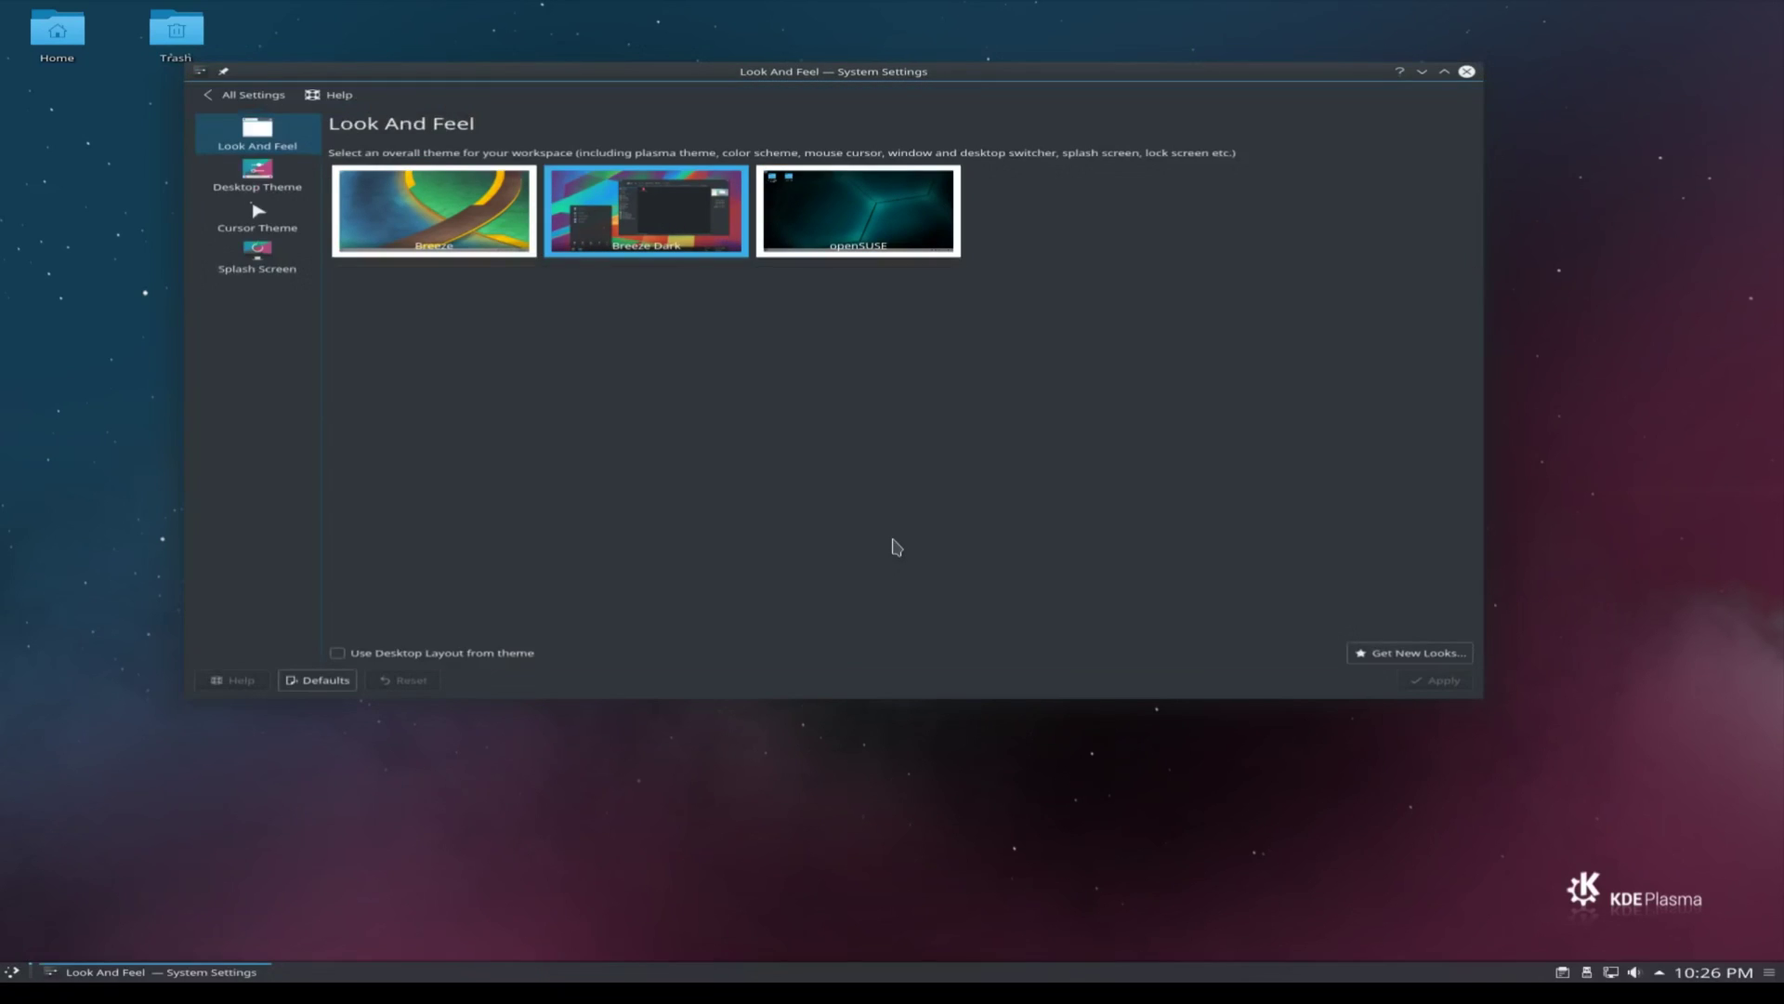
Browse downloadable look-and-feel themes sorted by newest, then close the downloader.
left_click(1408, 652)
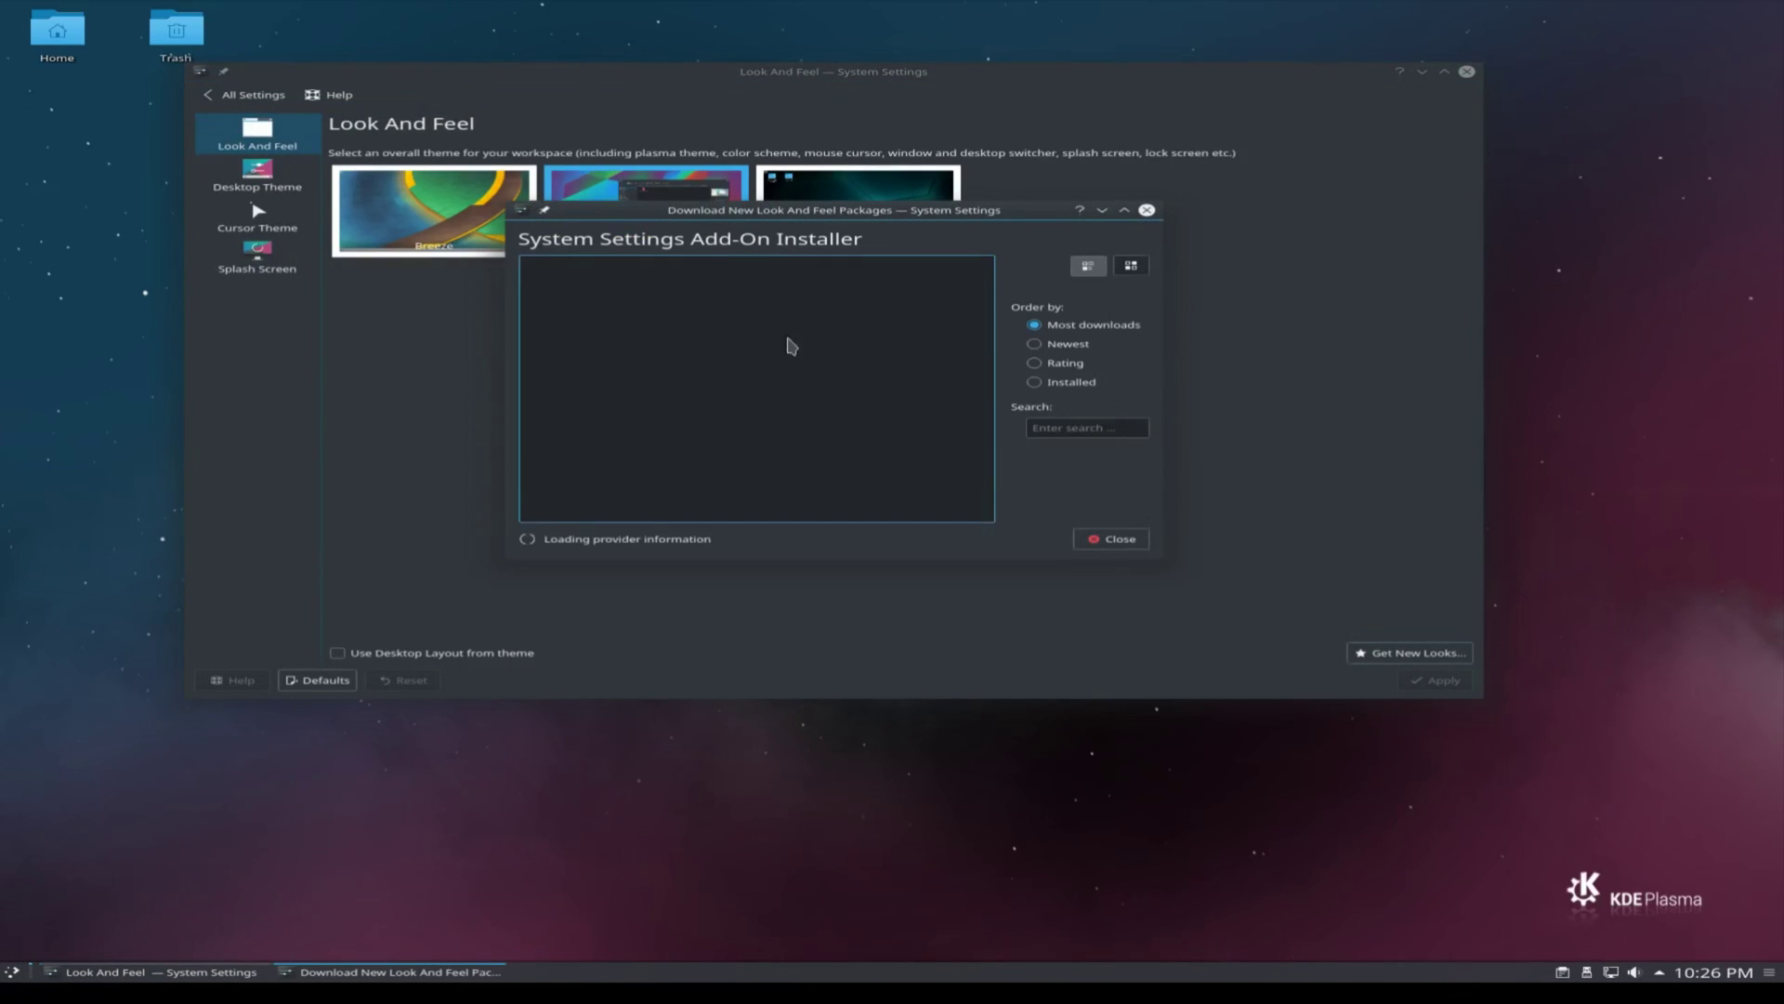
left_click(1048, 346)
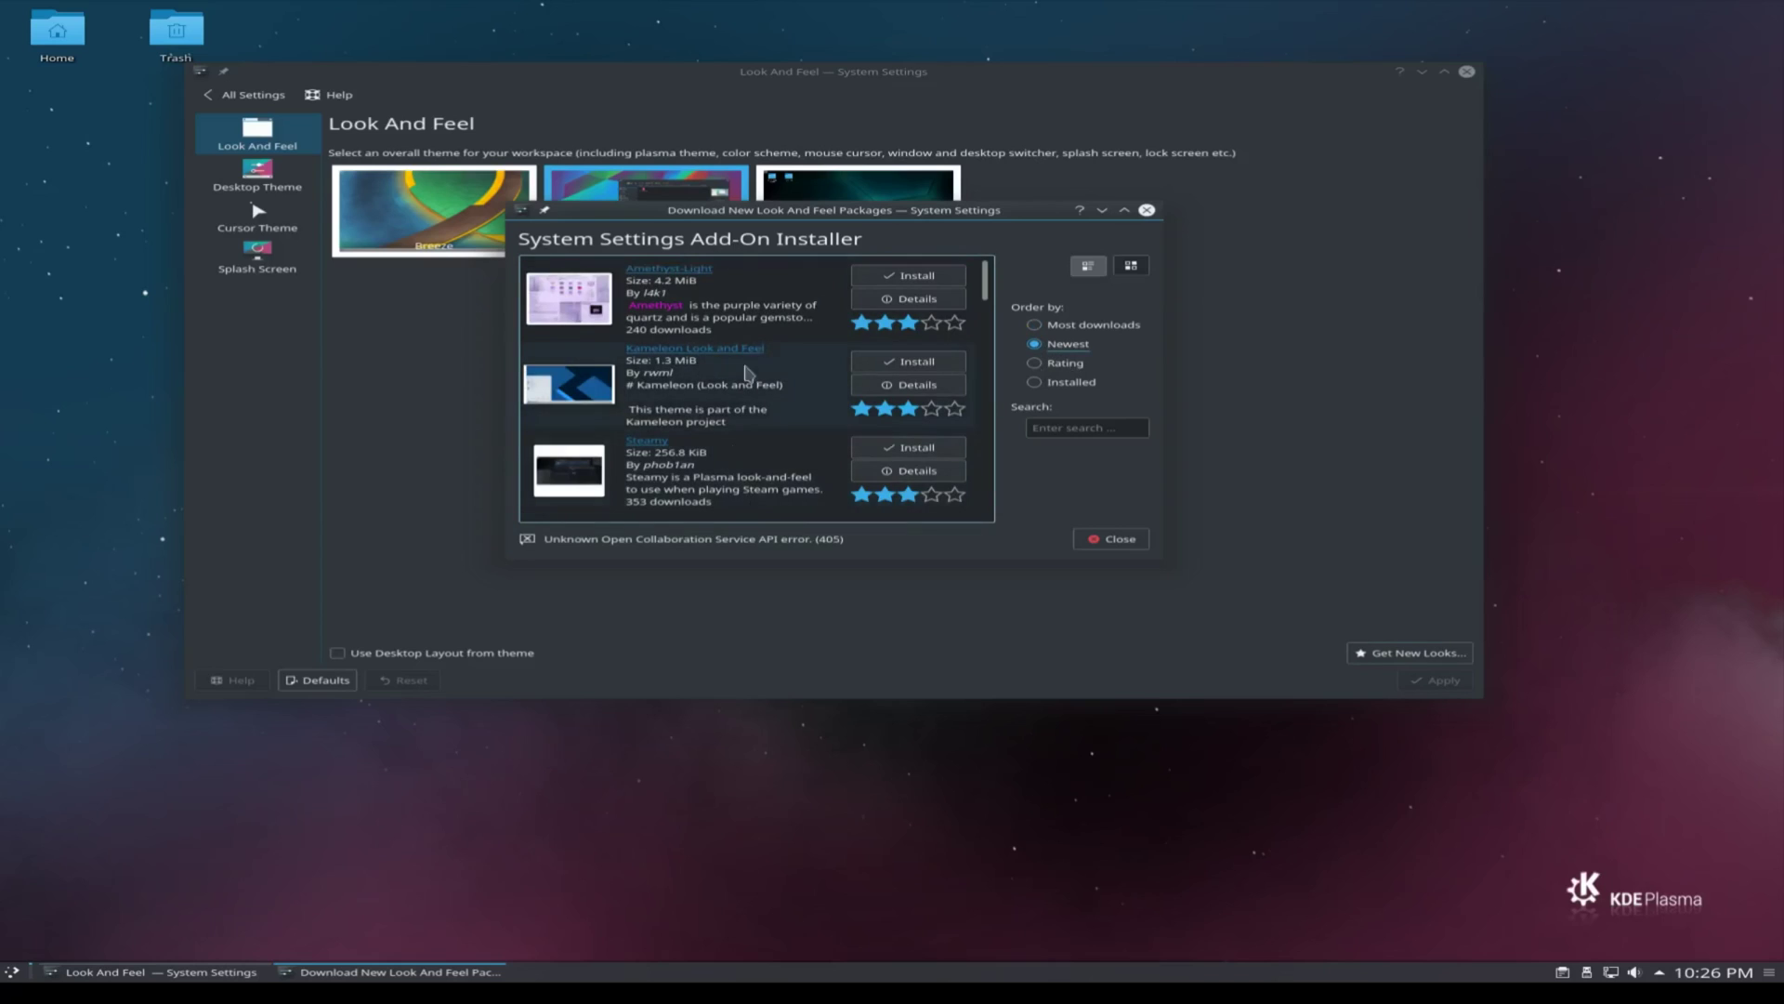
left_click(1110, 542)
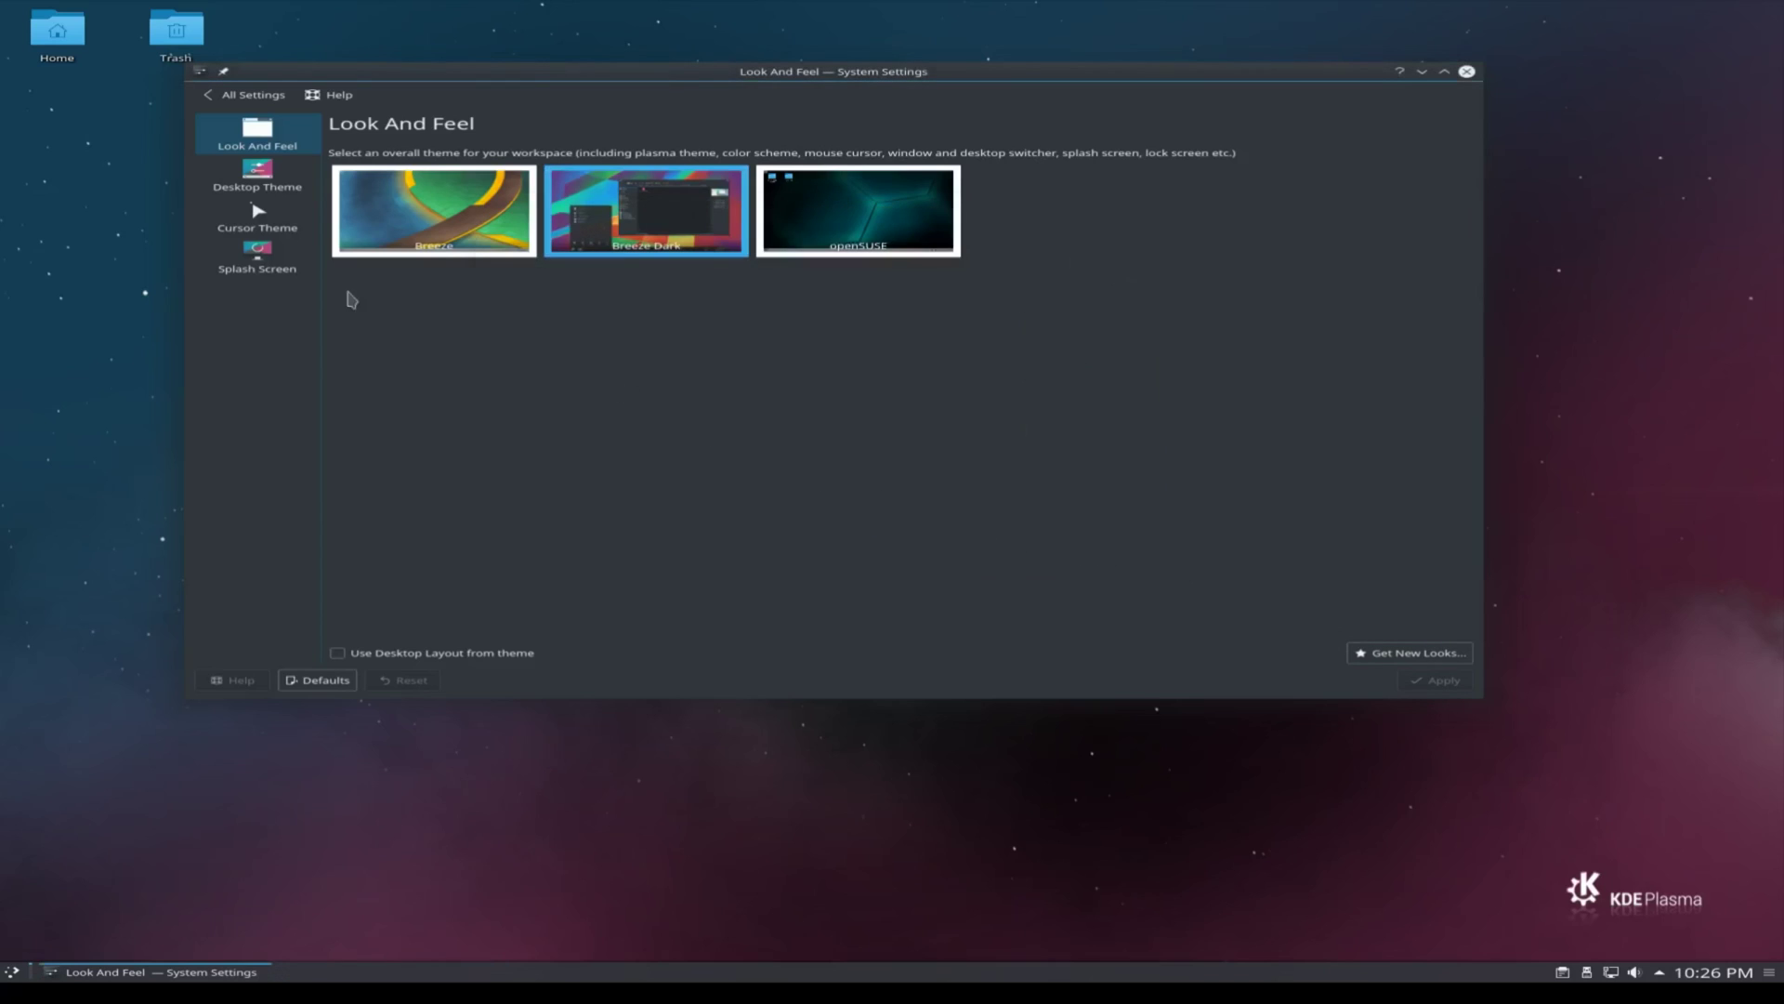
Review the Desktop Theme, Cursor Theme and Splash Screen choices, then bring up Dolphin's window menu.
left_click(255, 191)
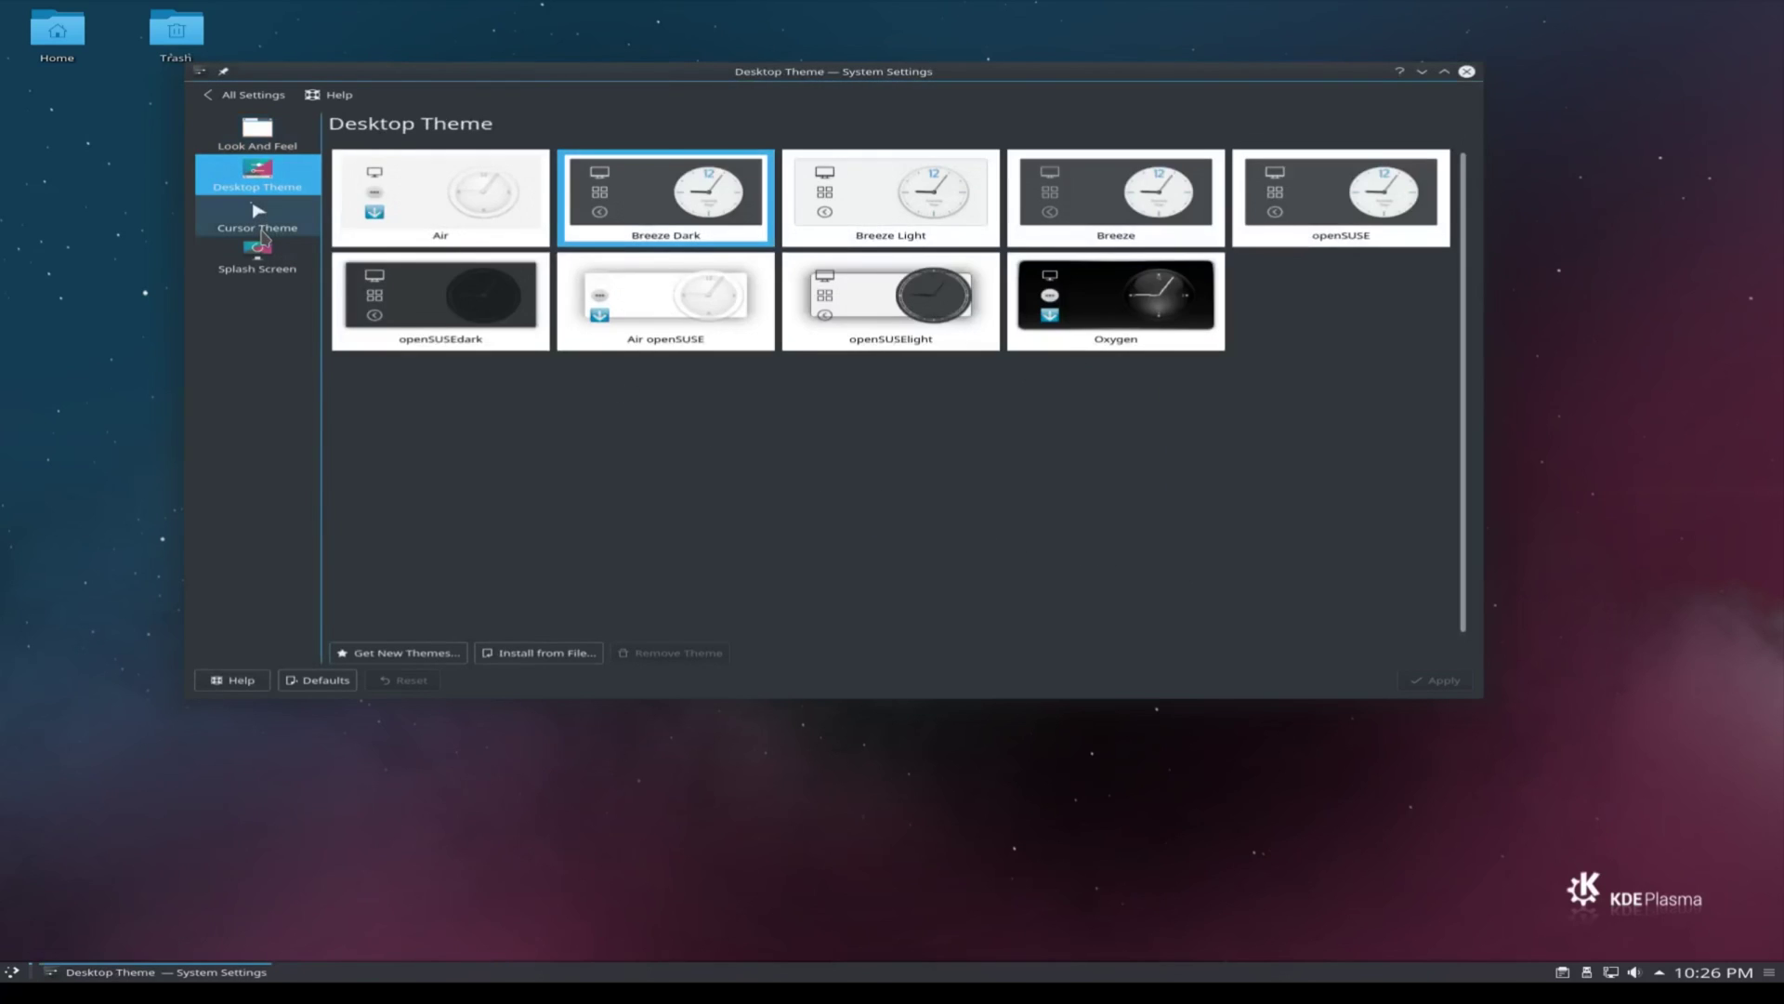
left_click(265, 229)
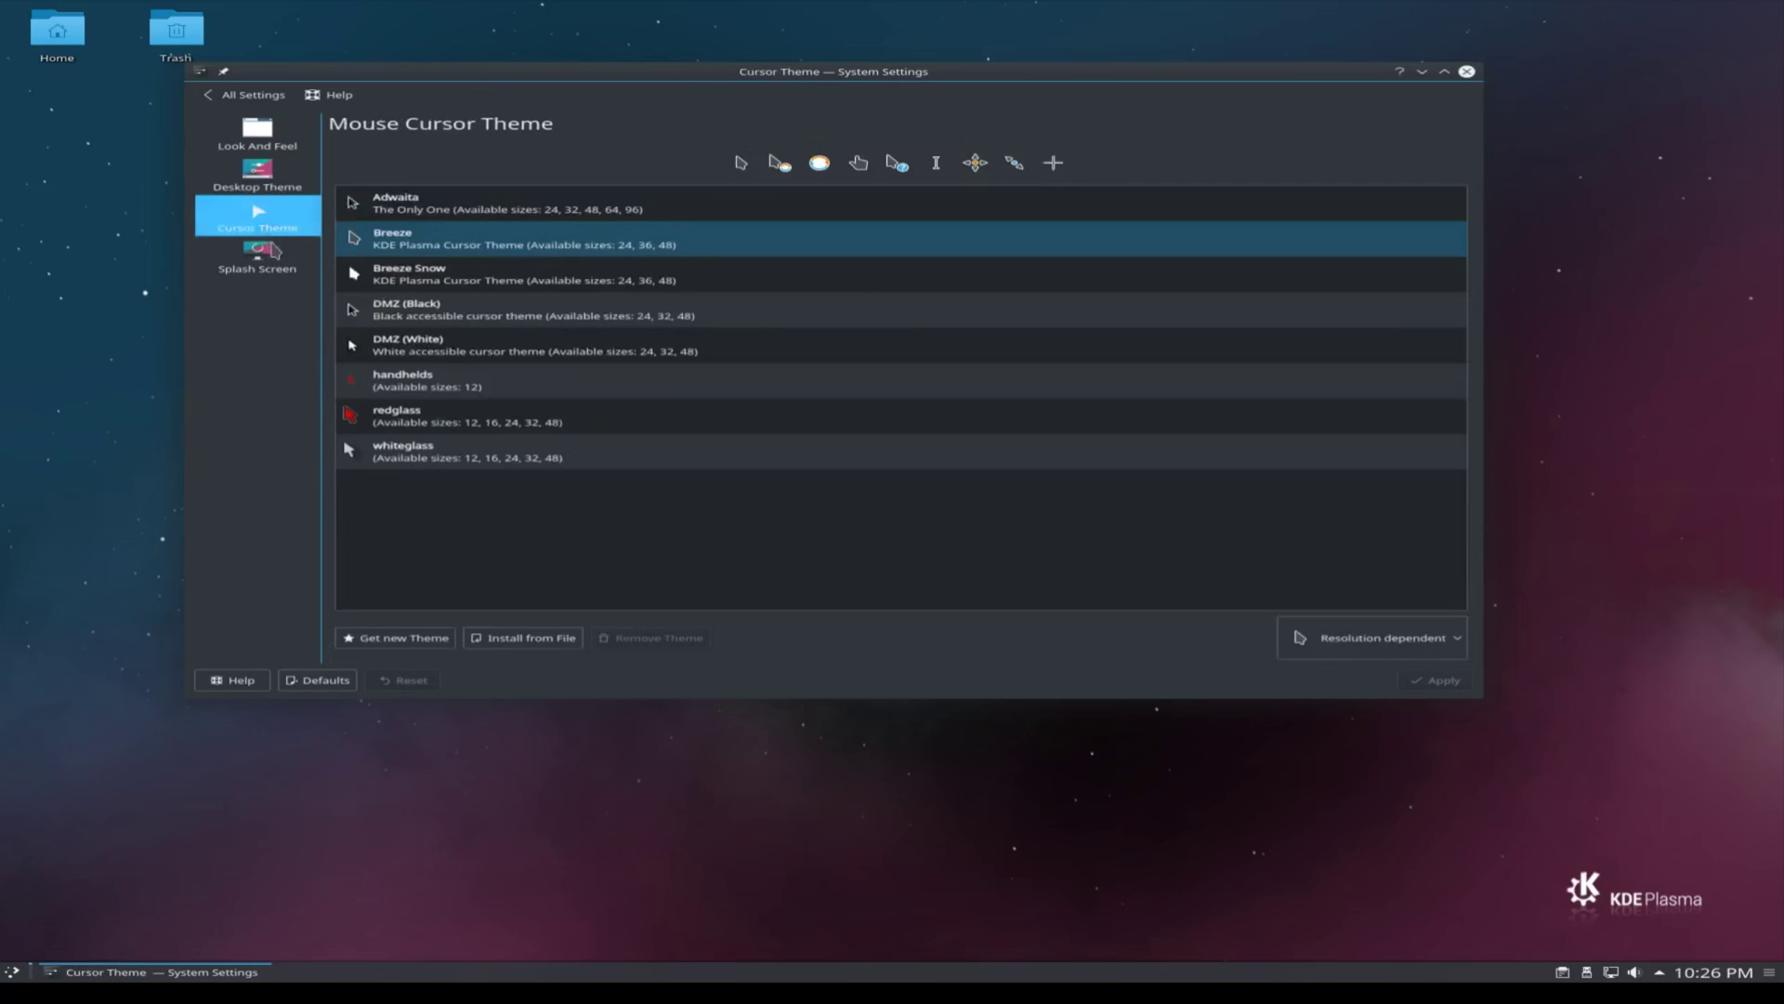
left_click(258, 256)
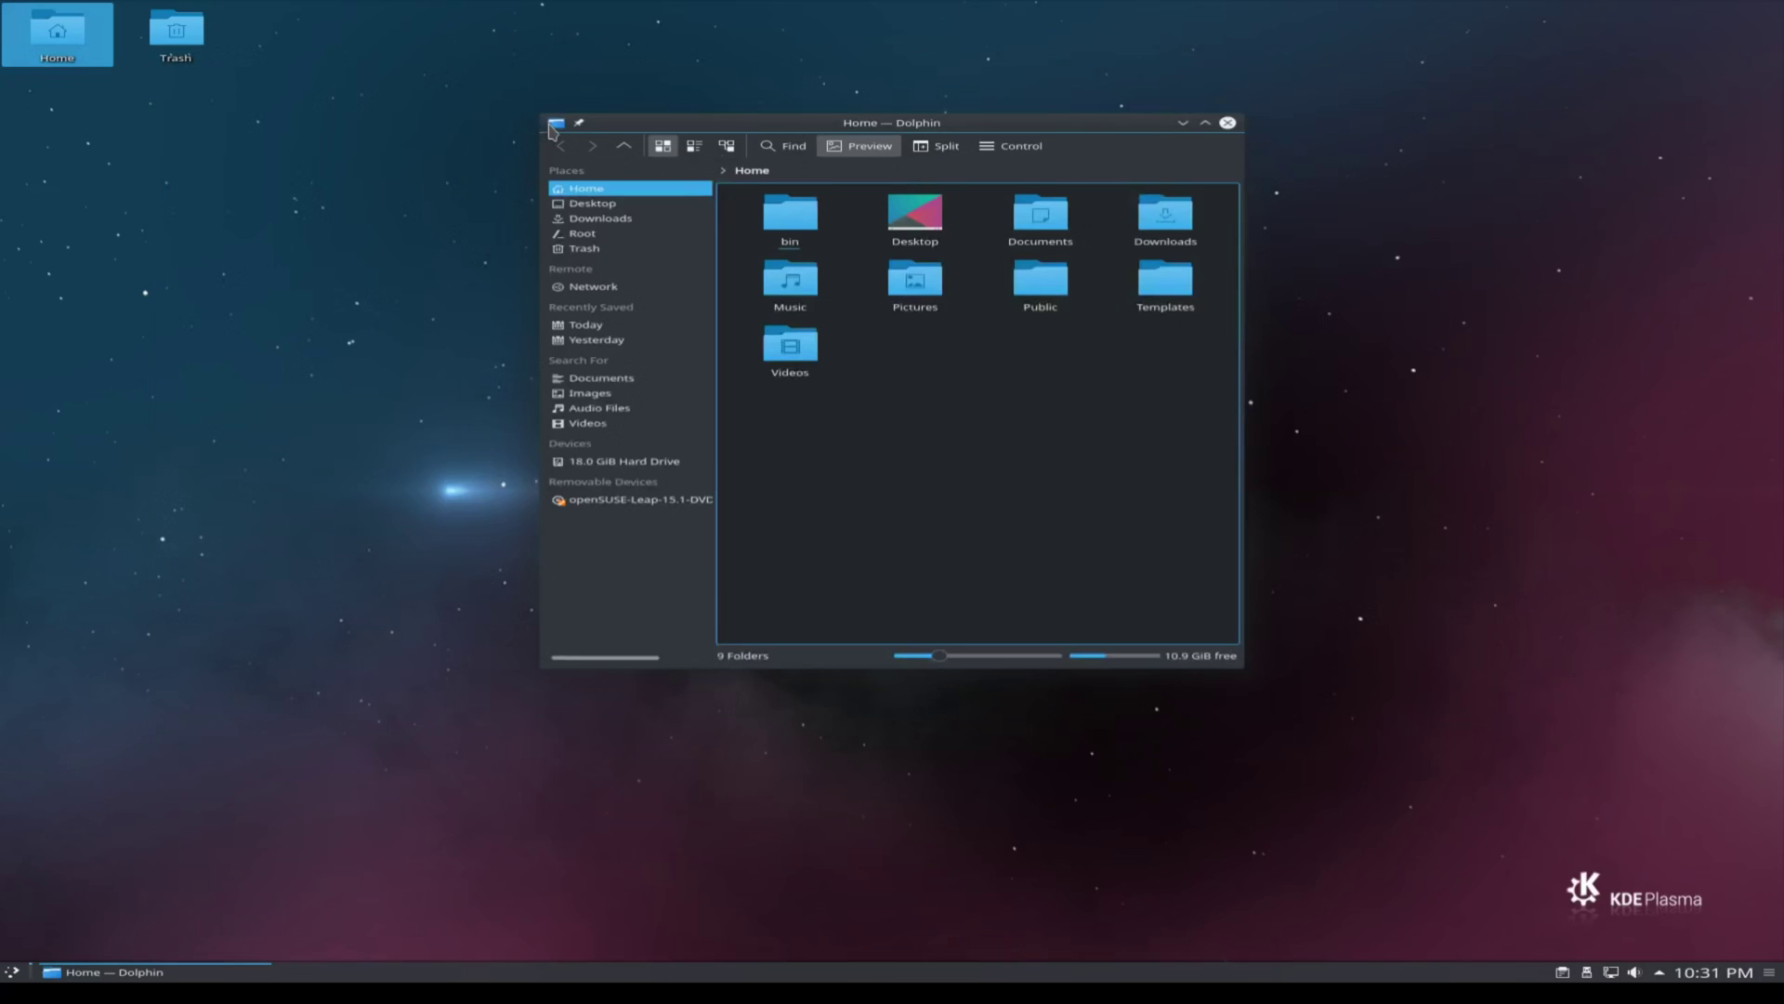
left_click(554, 125)
Choose More Actions > No Border from the Dolphin Home window's menu.
mouse_move(621, 193)
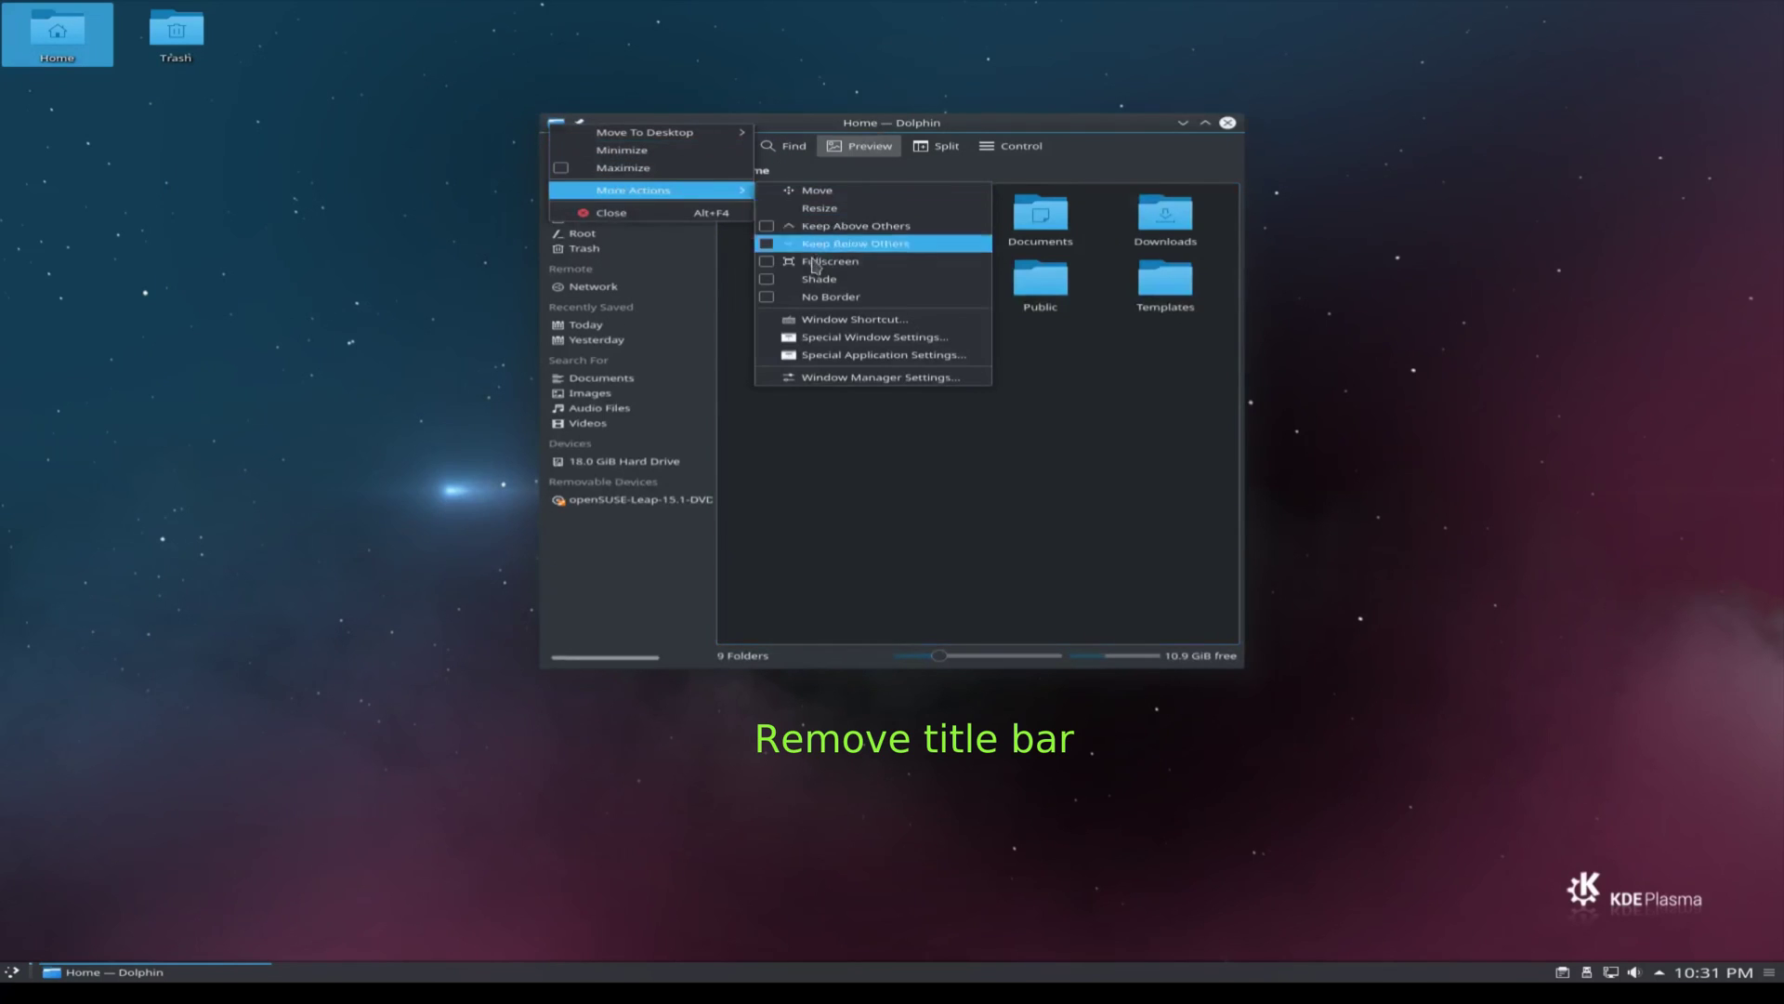
left_click(808, 299)
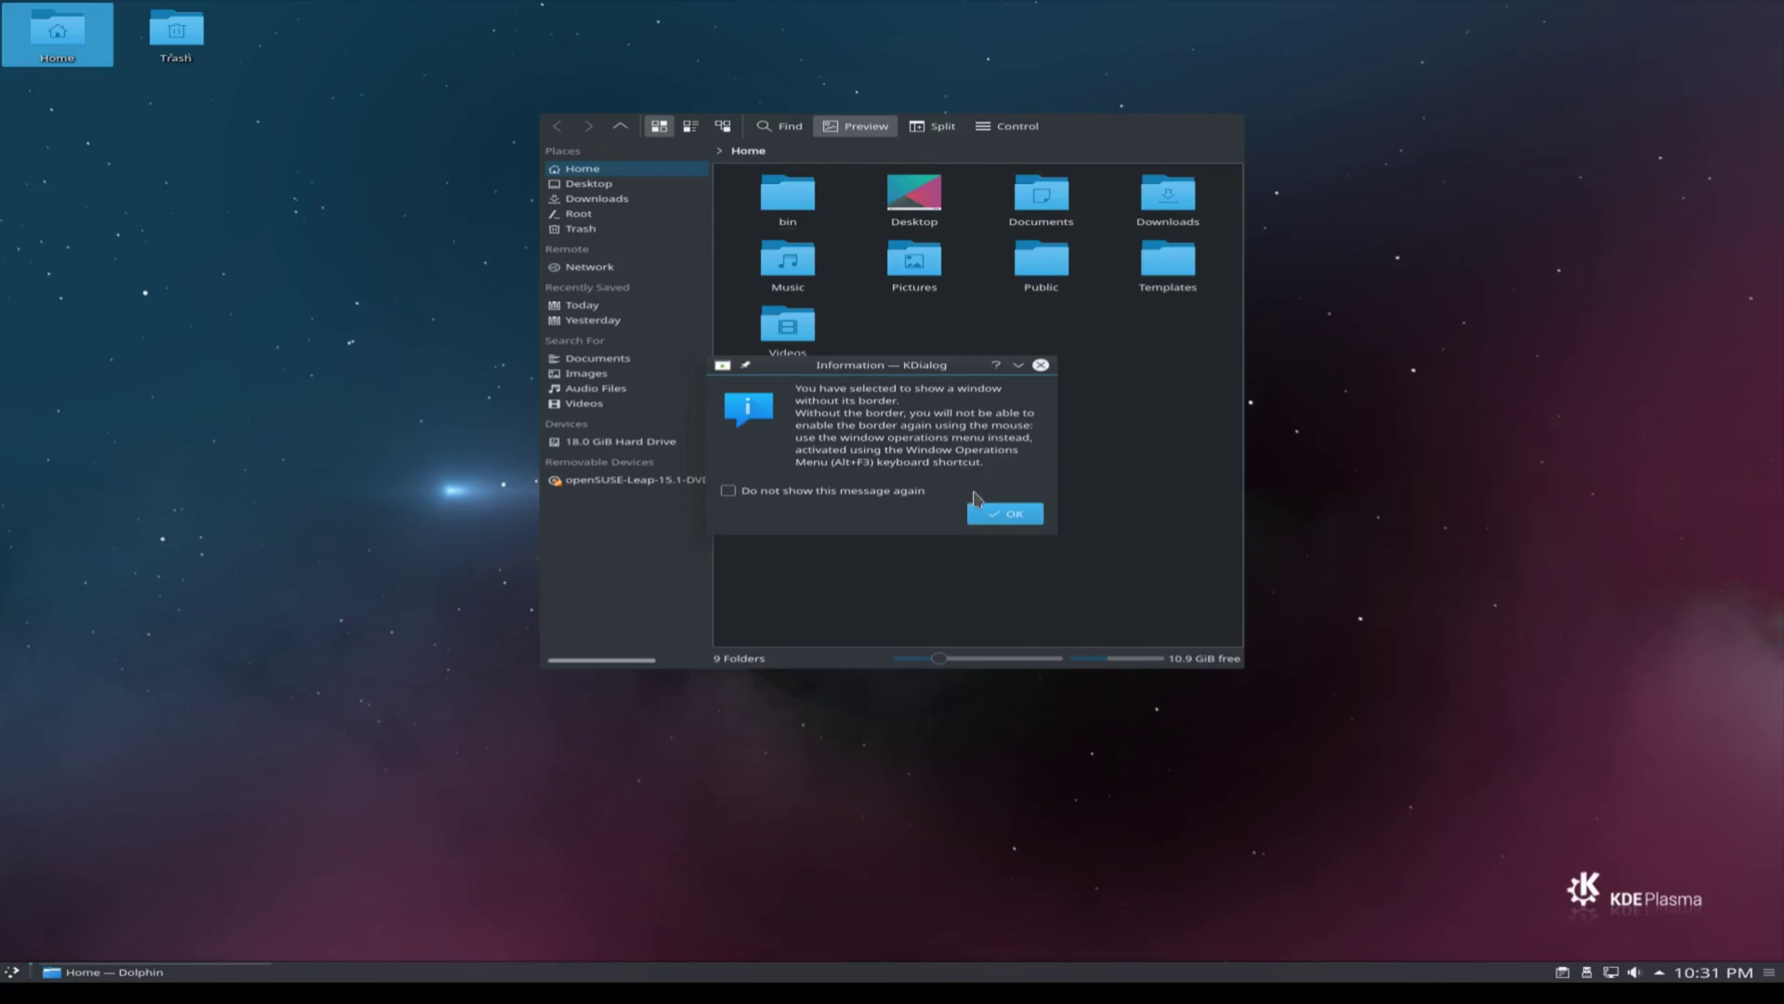
Dismiss the border notice and launch Global Shortcuts by typing 'globa' in KRunner.
left_click(1004, 514)
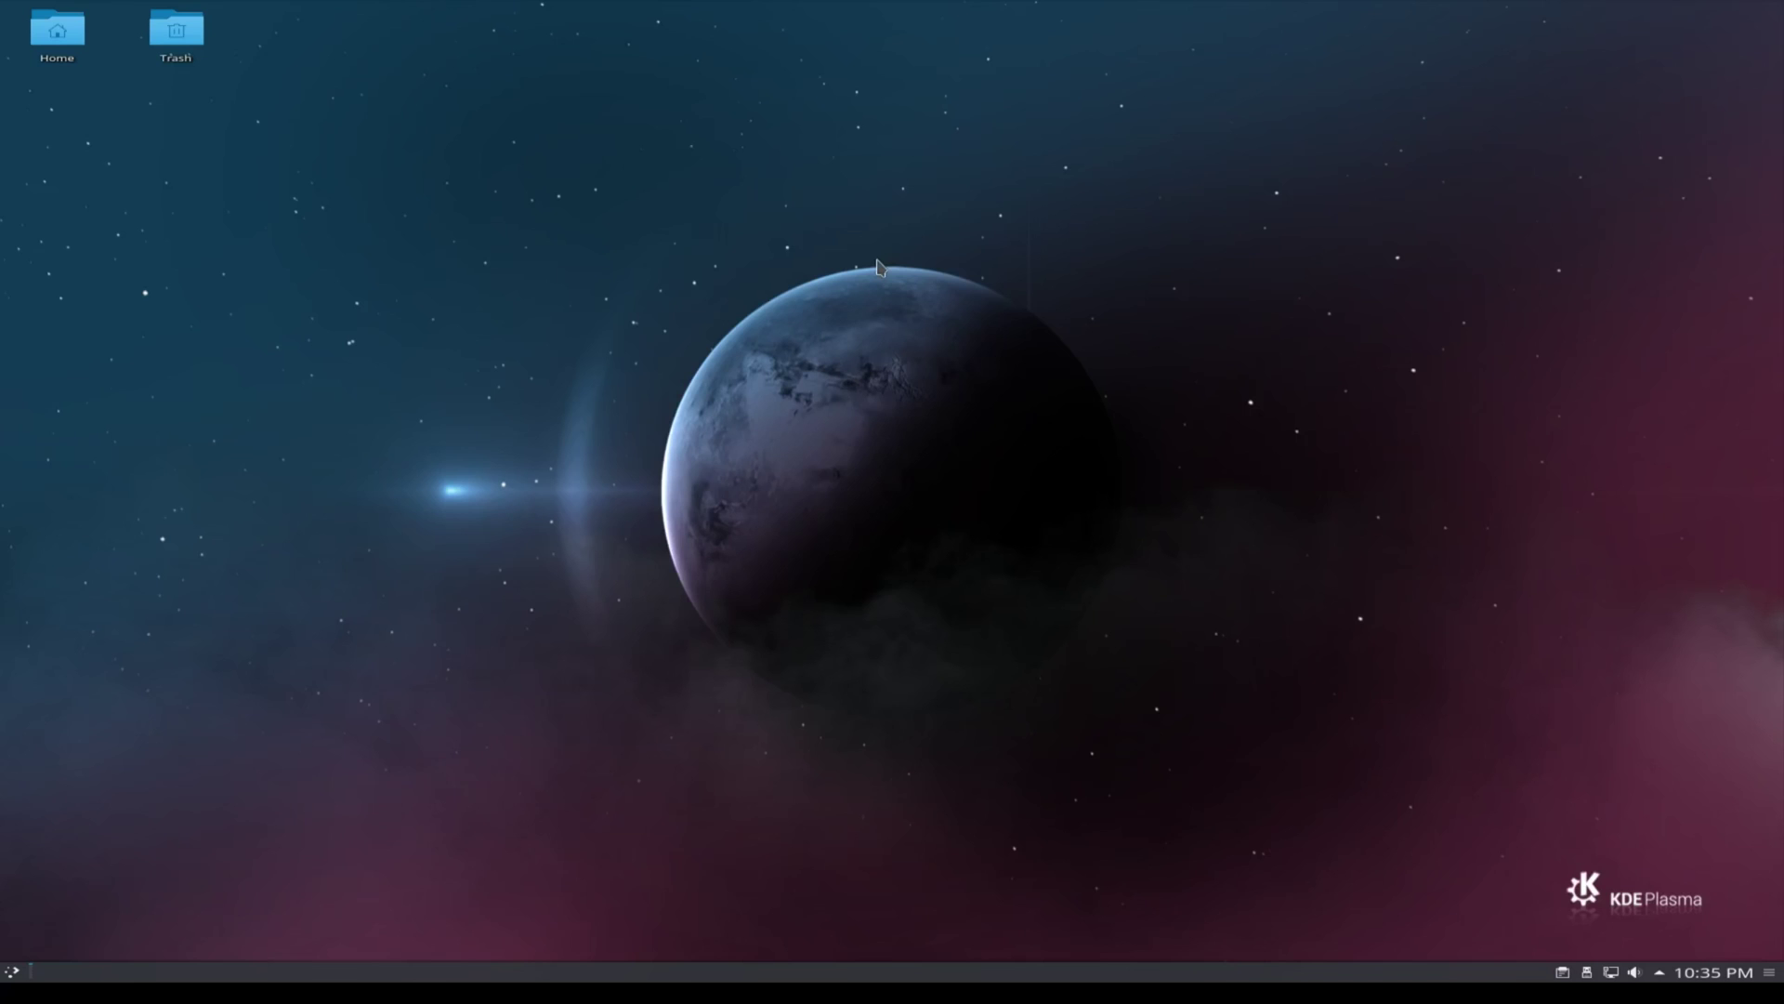
key("alt+space")
type("glob")
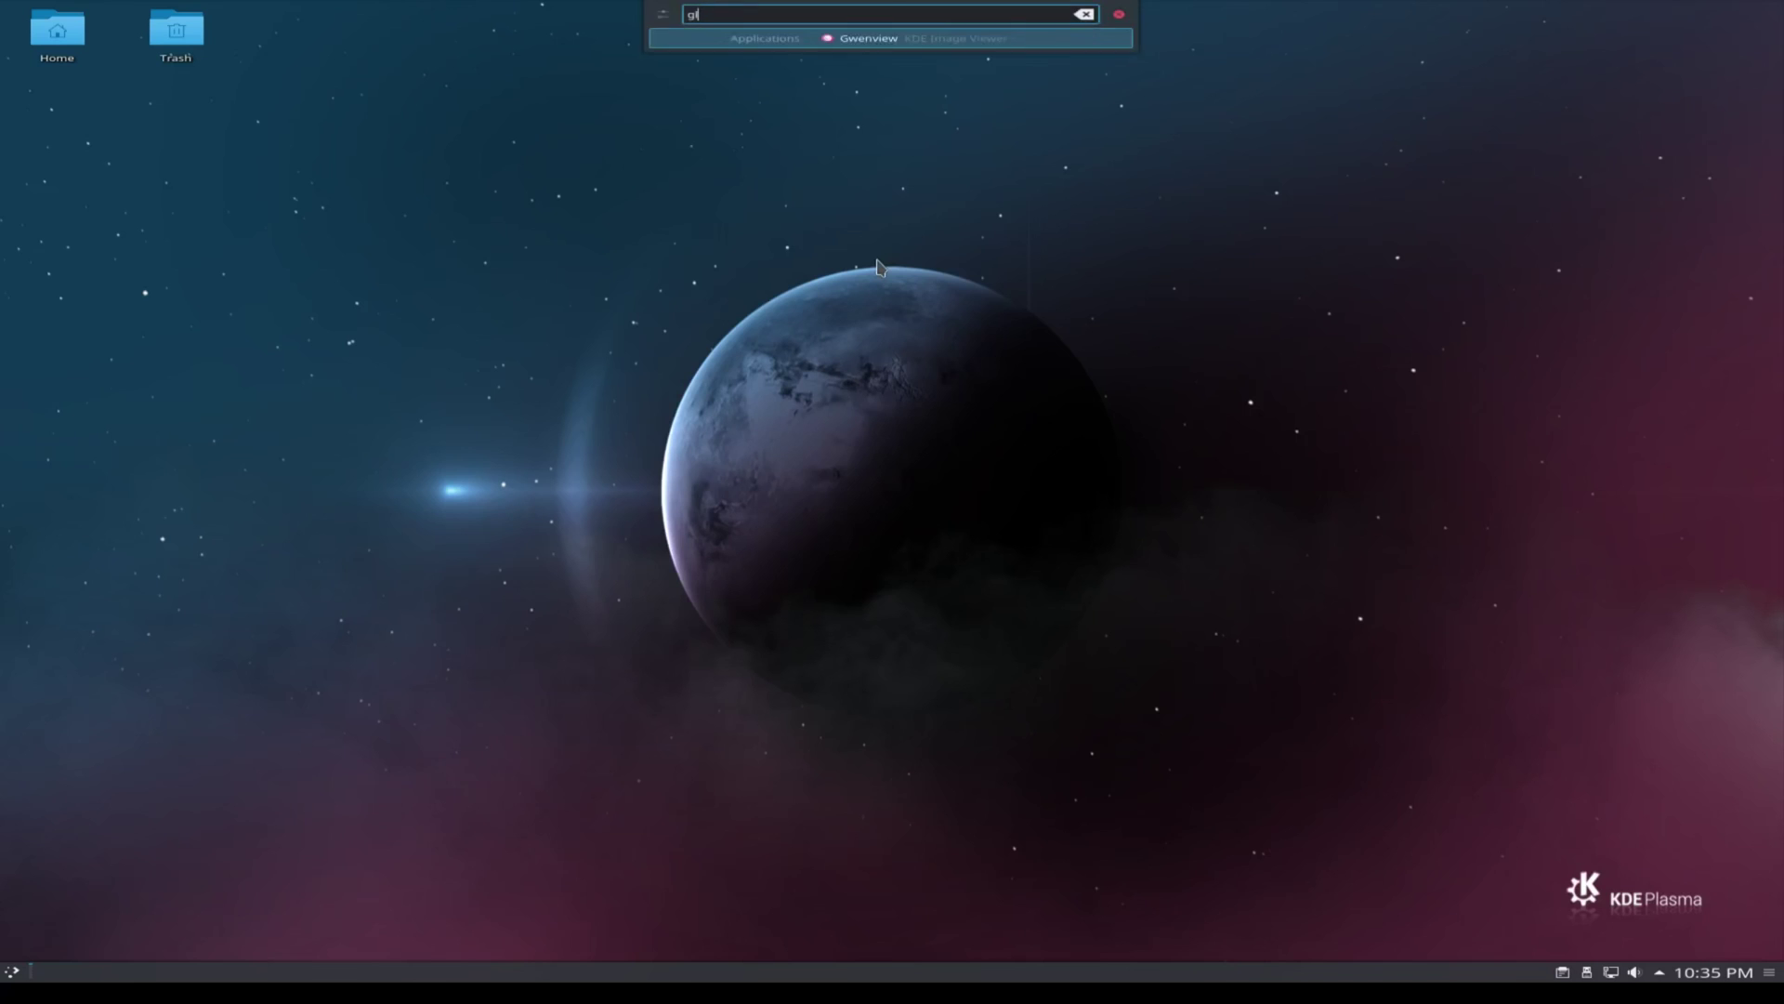
type("a")
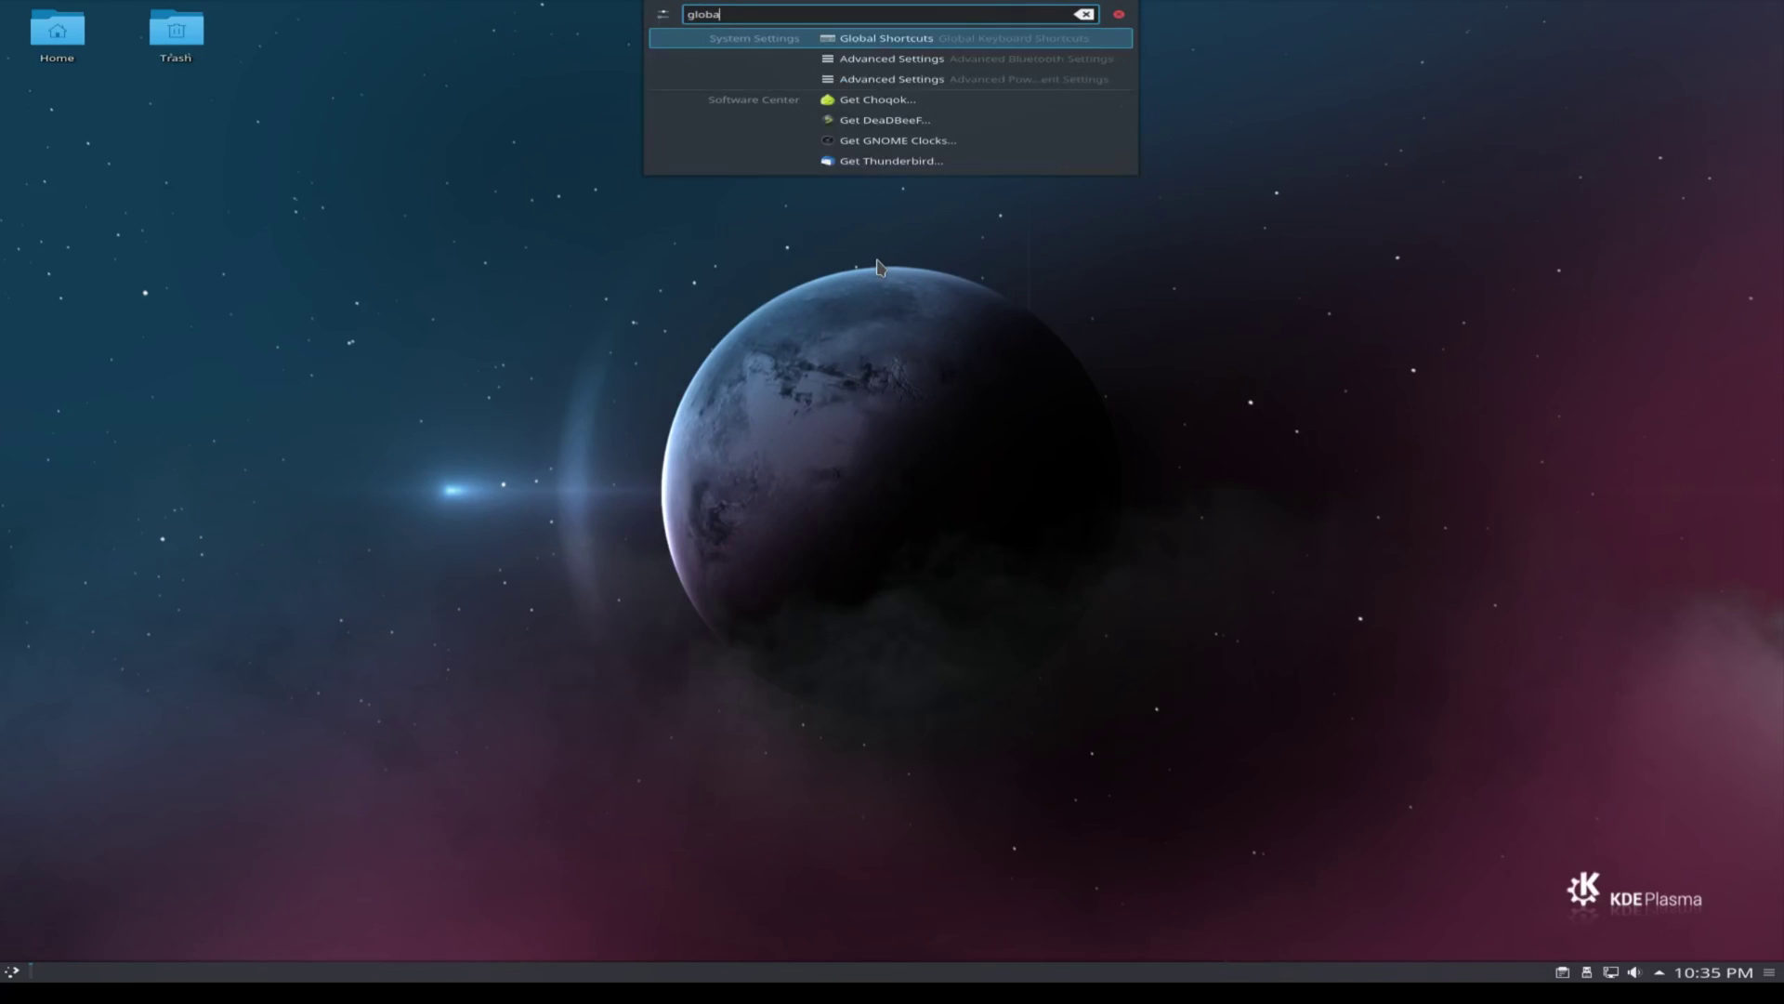
key("Return")
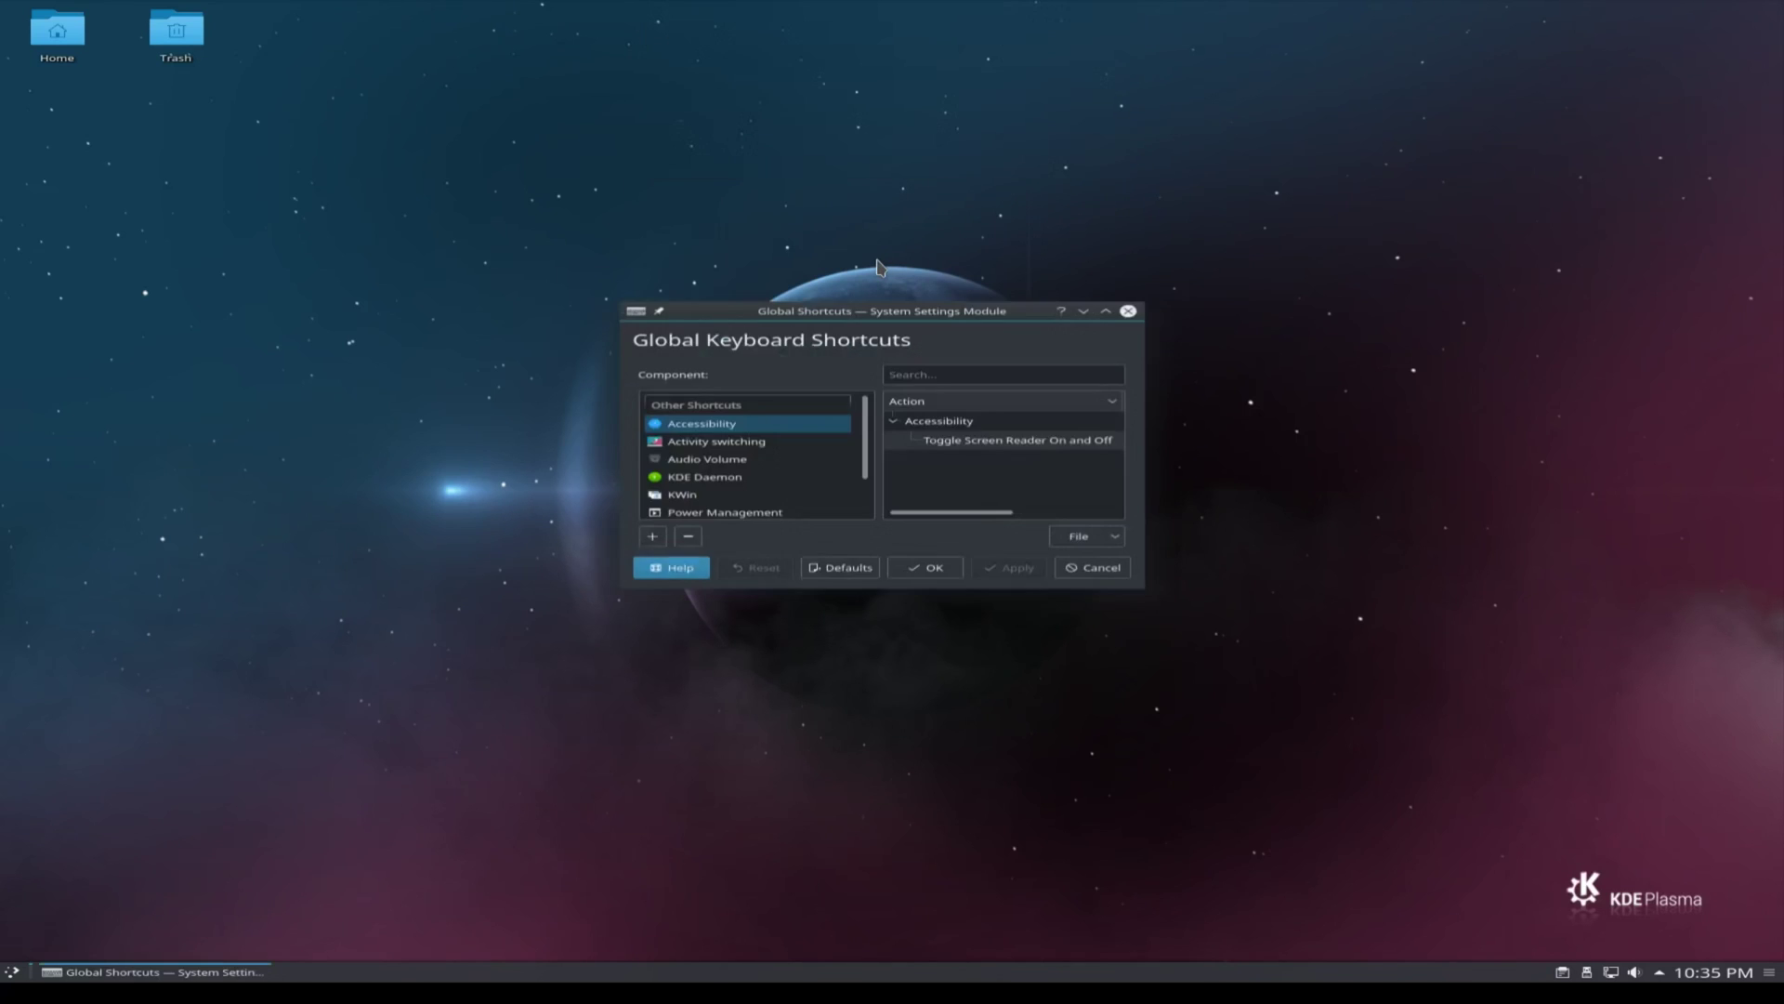
Assign Ctrl+Alt+B as KWin's Hide Window Border custom shortcut, apply, and close.
left_click(682, 496)
scroll(1013, 479, "down", 1)
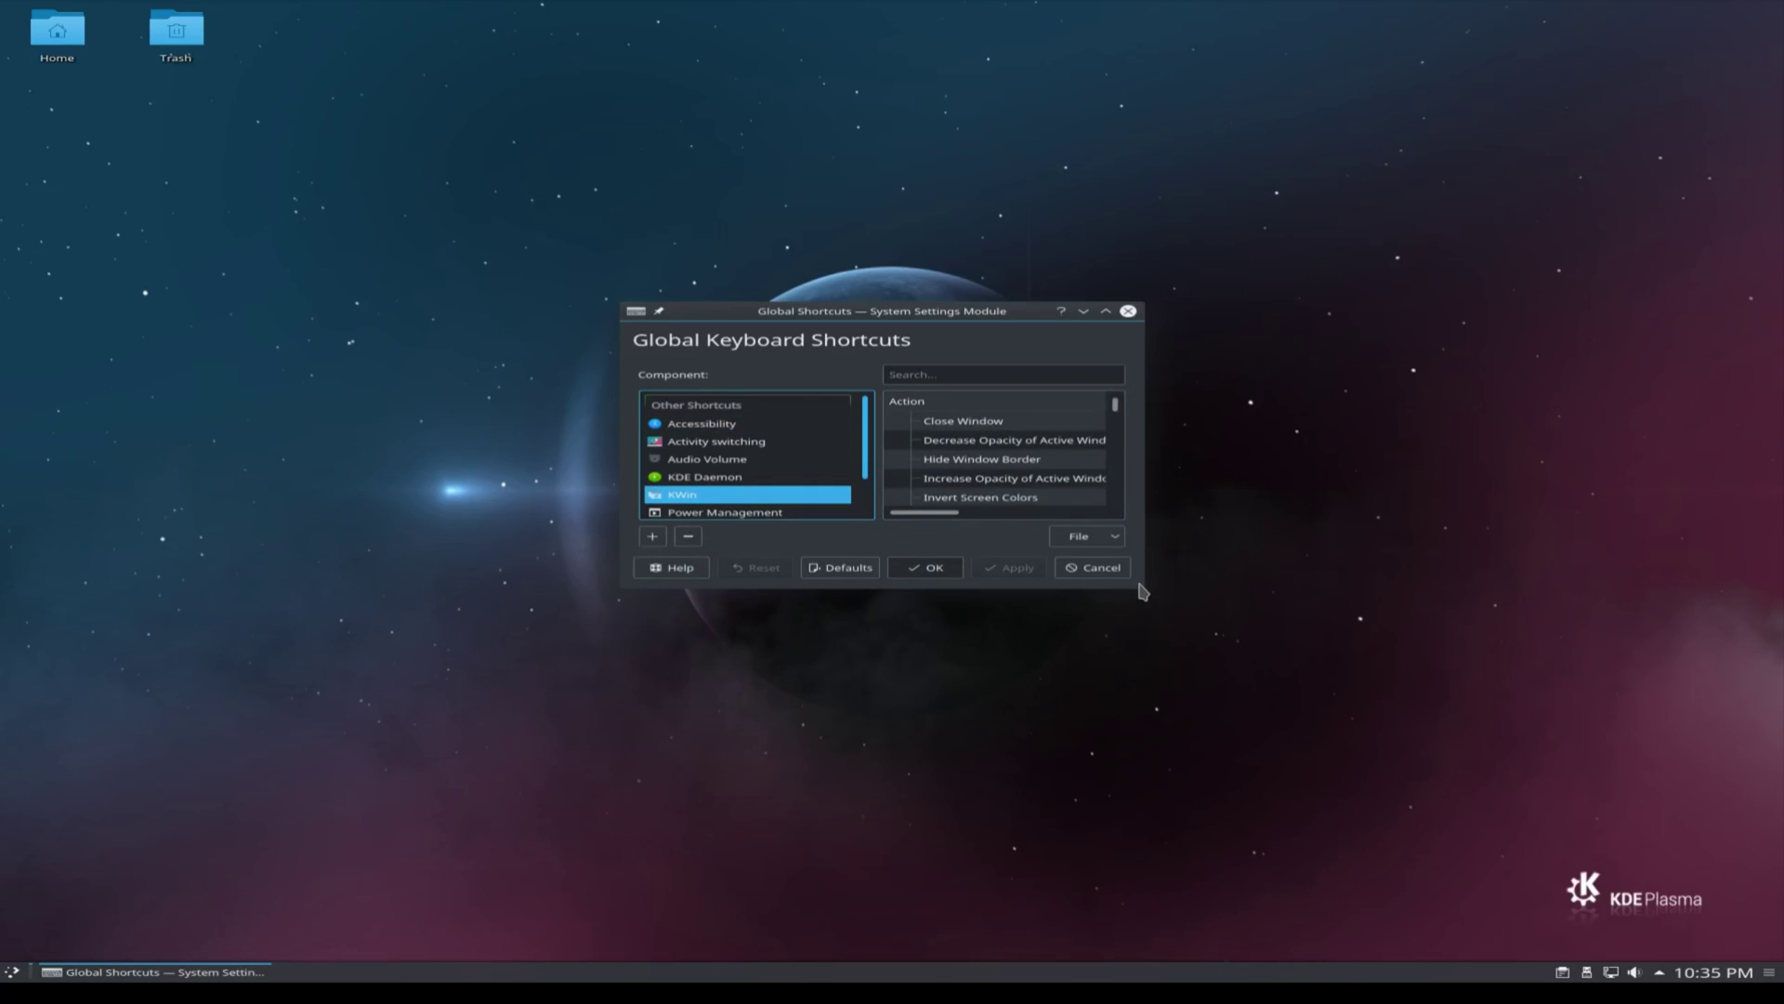
left_click_drag(1143, 585, 1700, 856)
scroll(1190, 502, "up", 1)
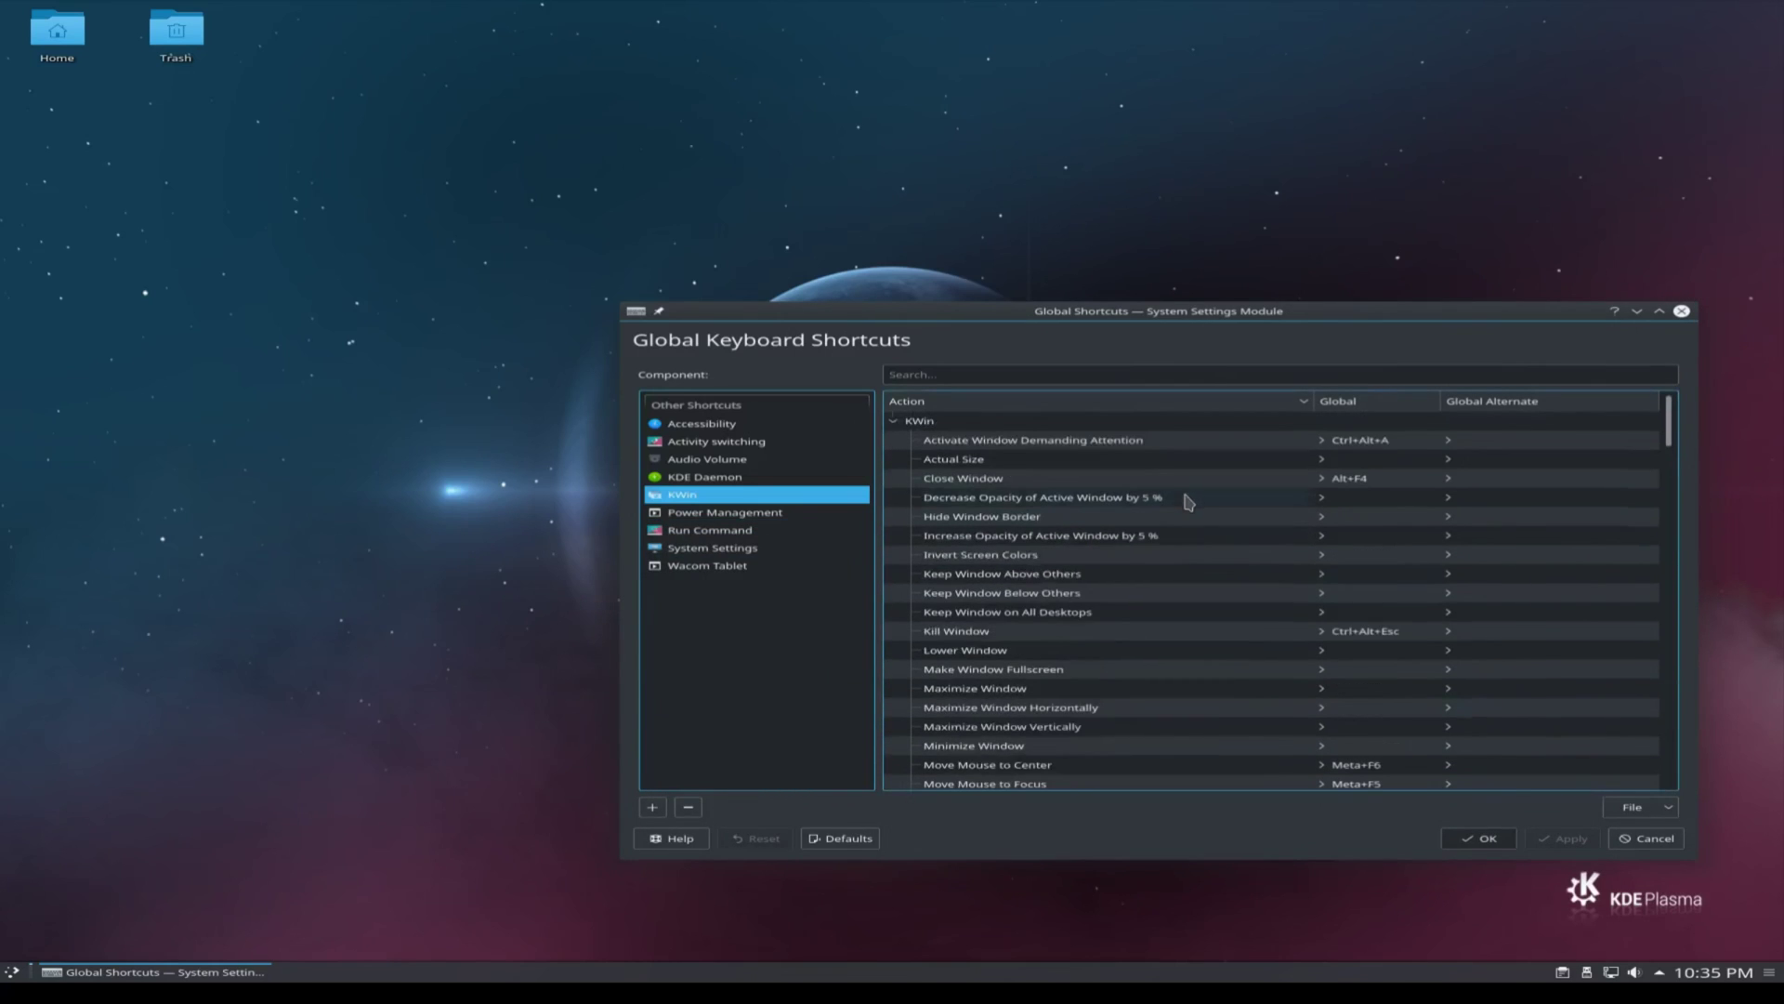
left_click(1144, 518)
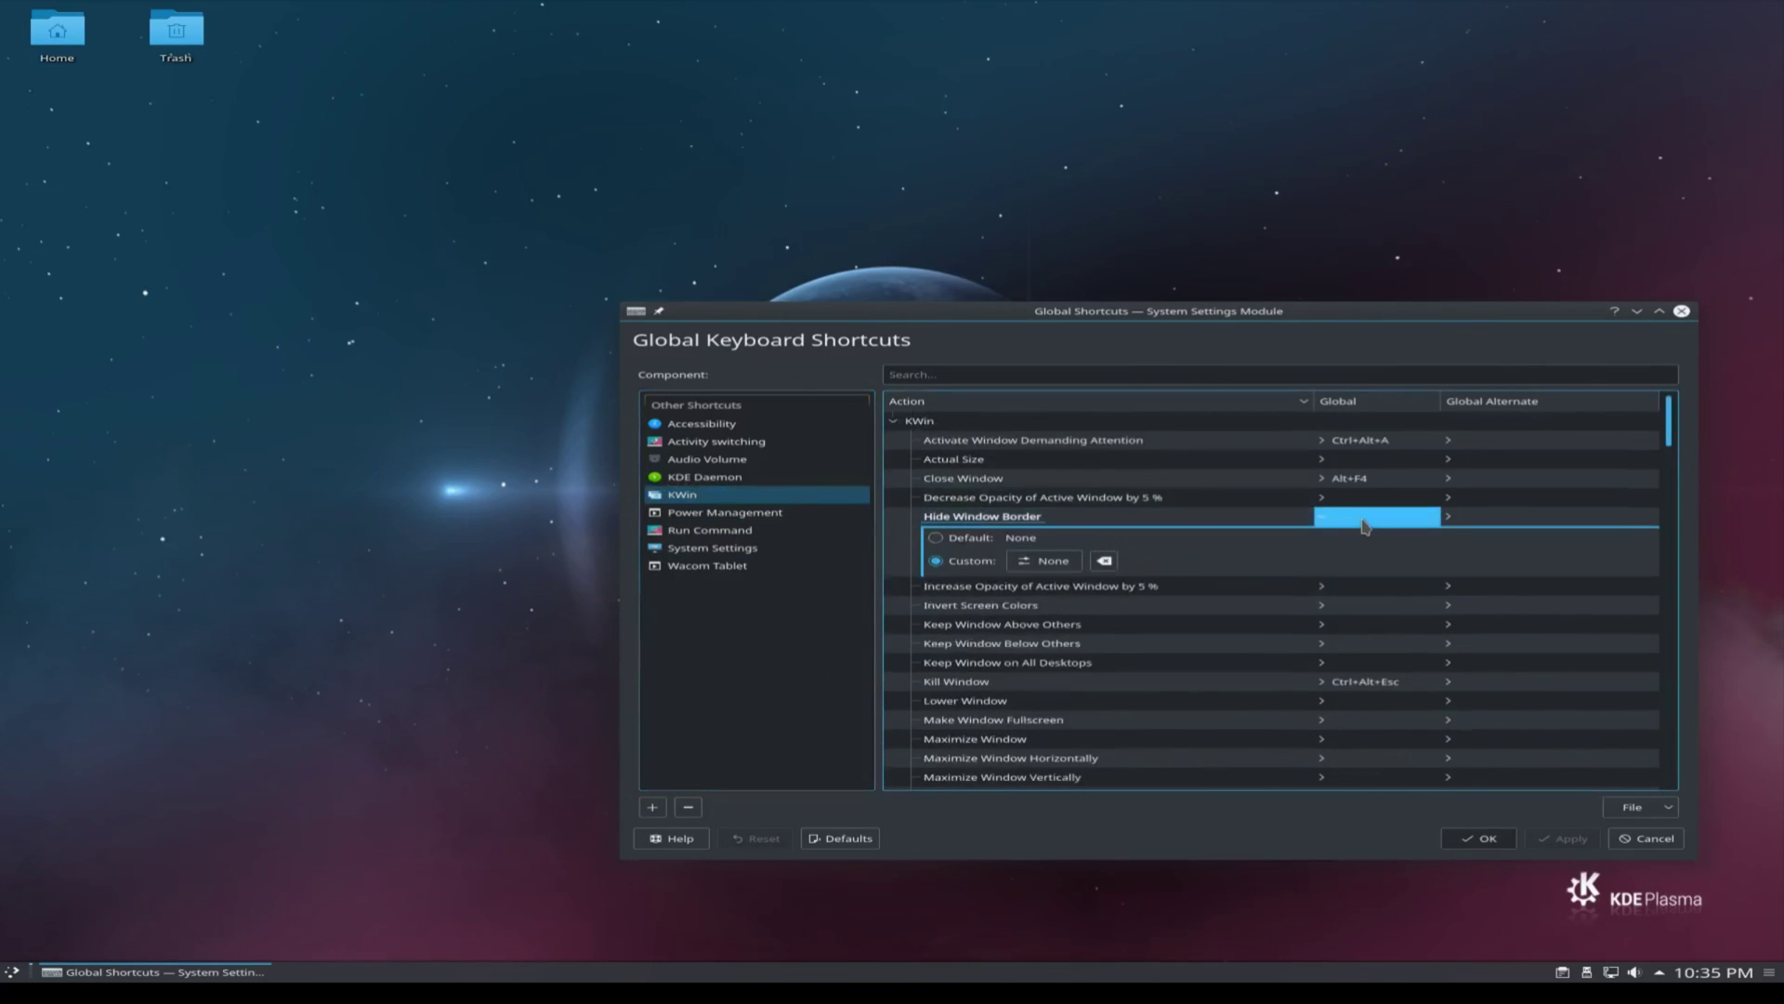
left_click(1060, 561)
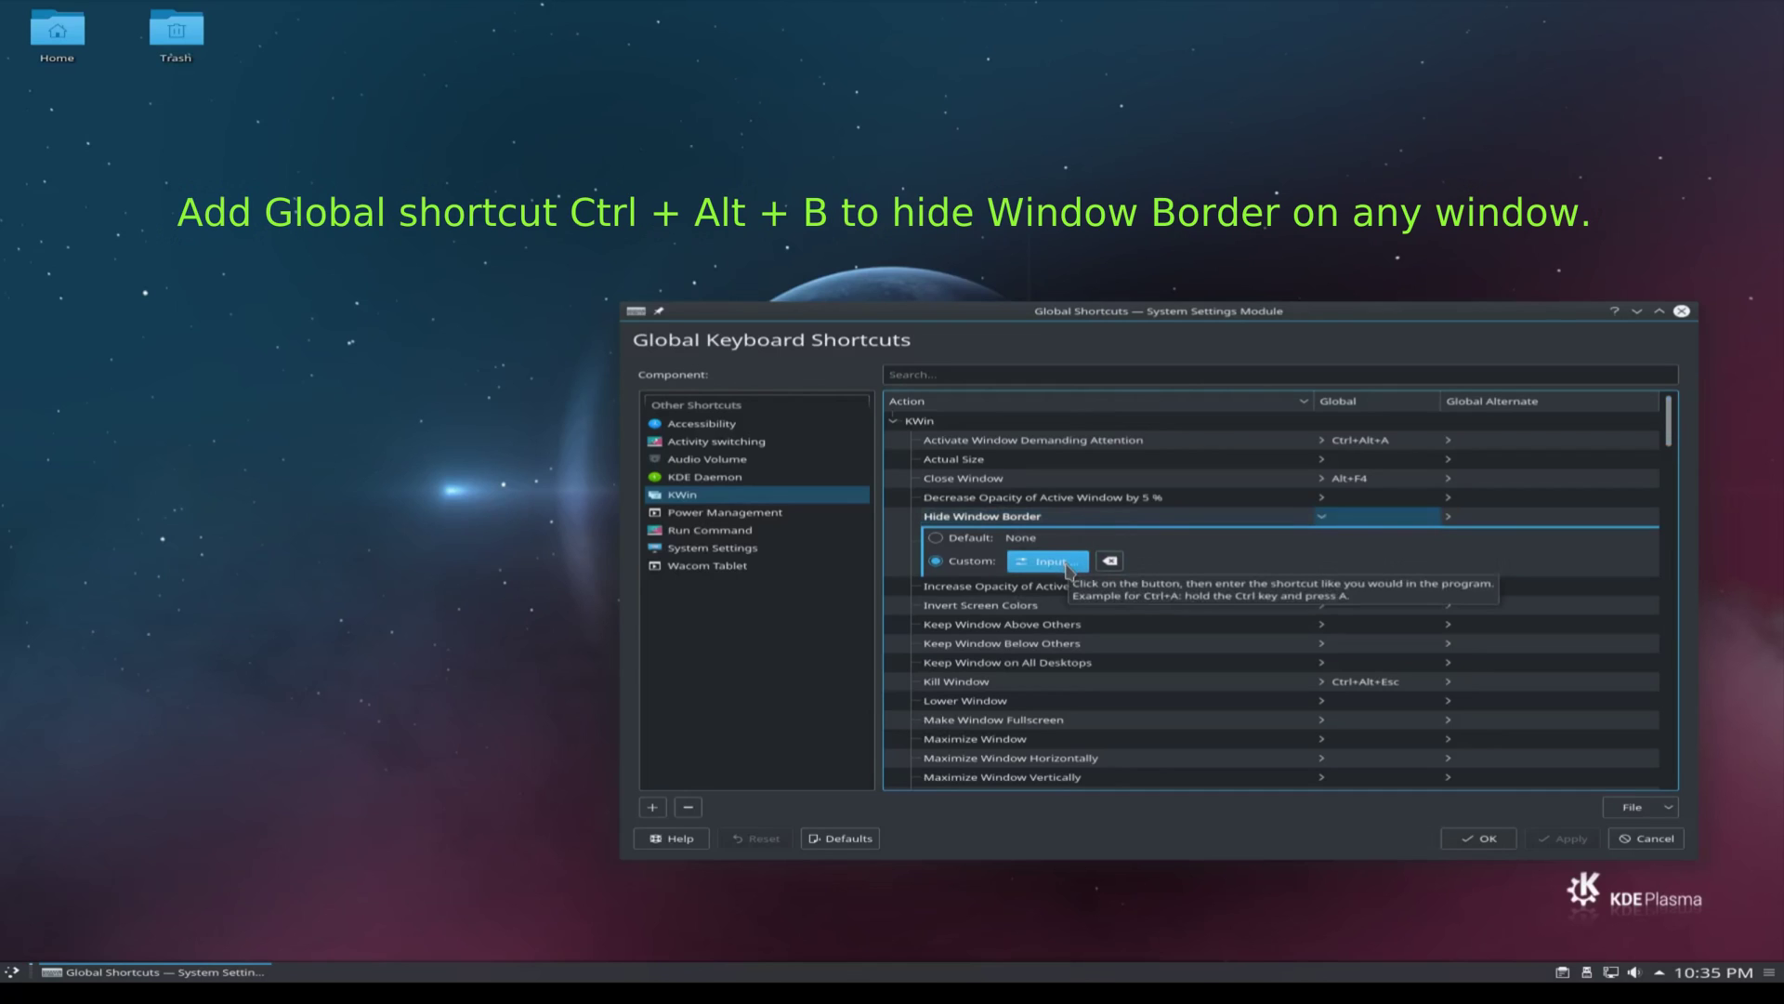
key("ctrl+alt+b")
left_click(1564, 839)
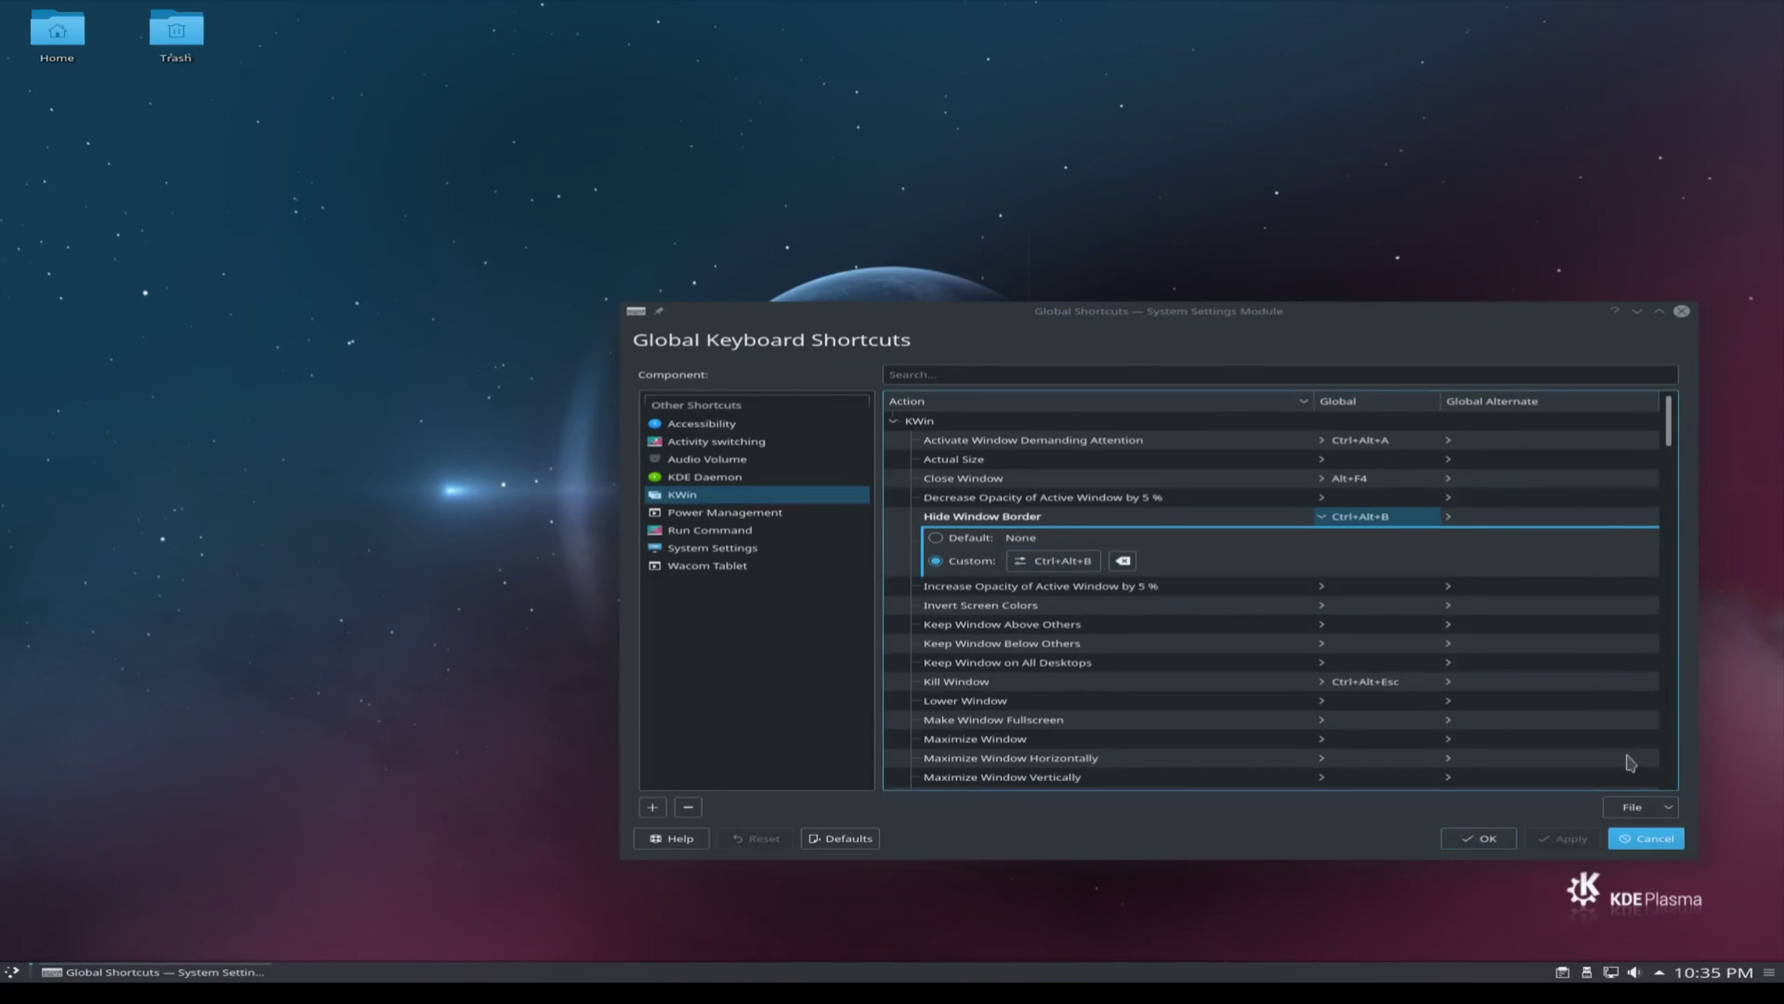
left_click(1486, 841)
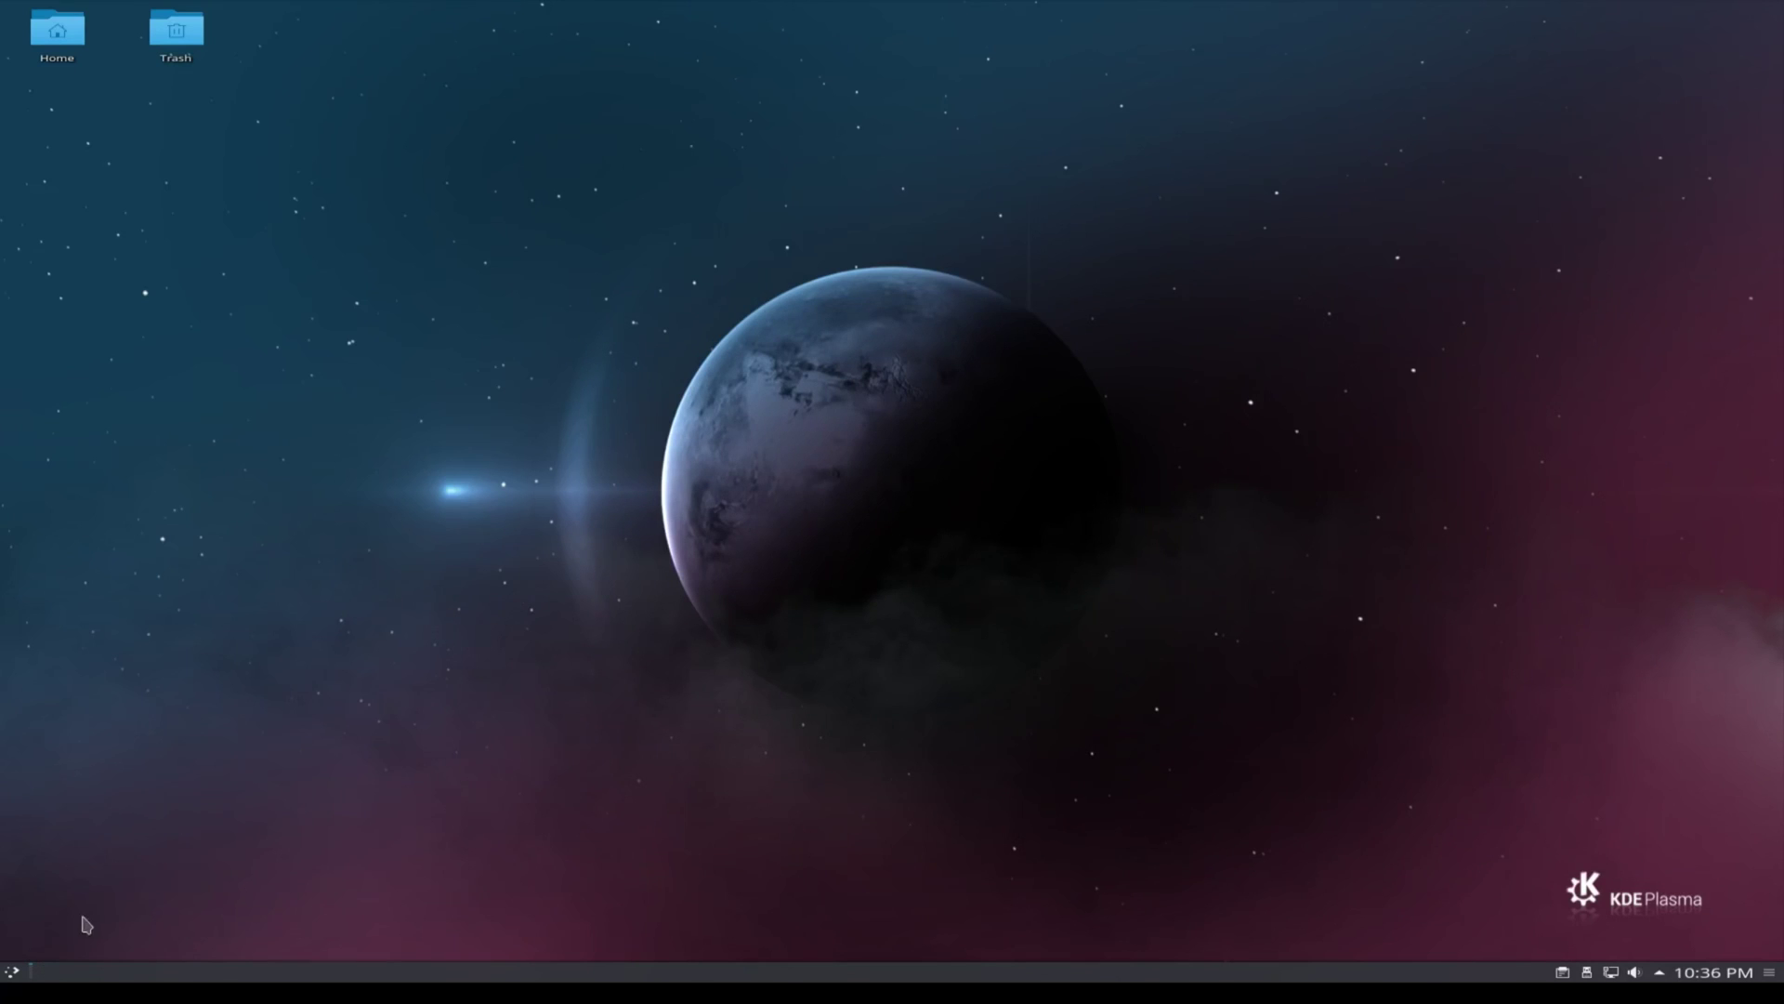
Launch LibreOffice Writer from the Application Dashboard favourites.
left_click(19, 976)
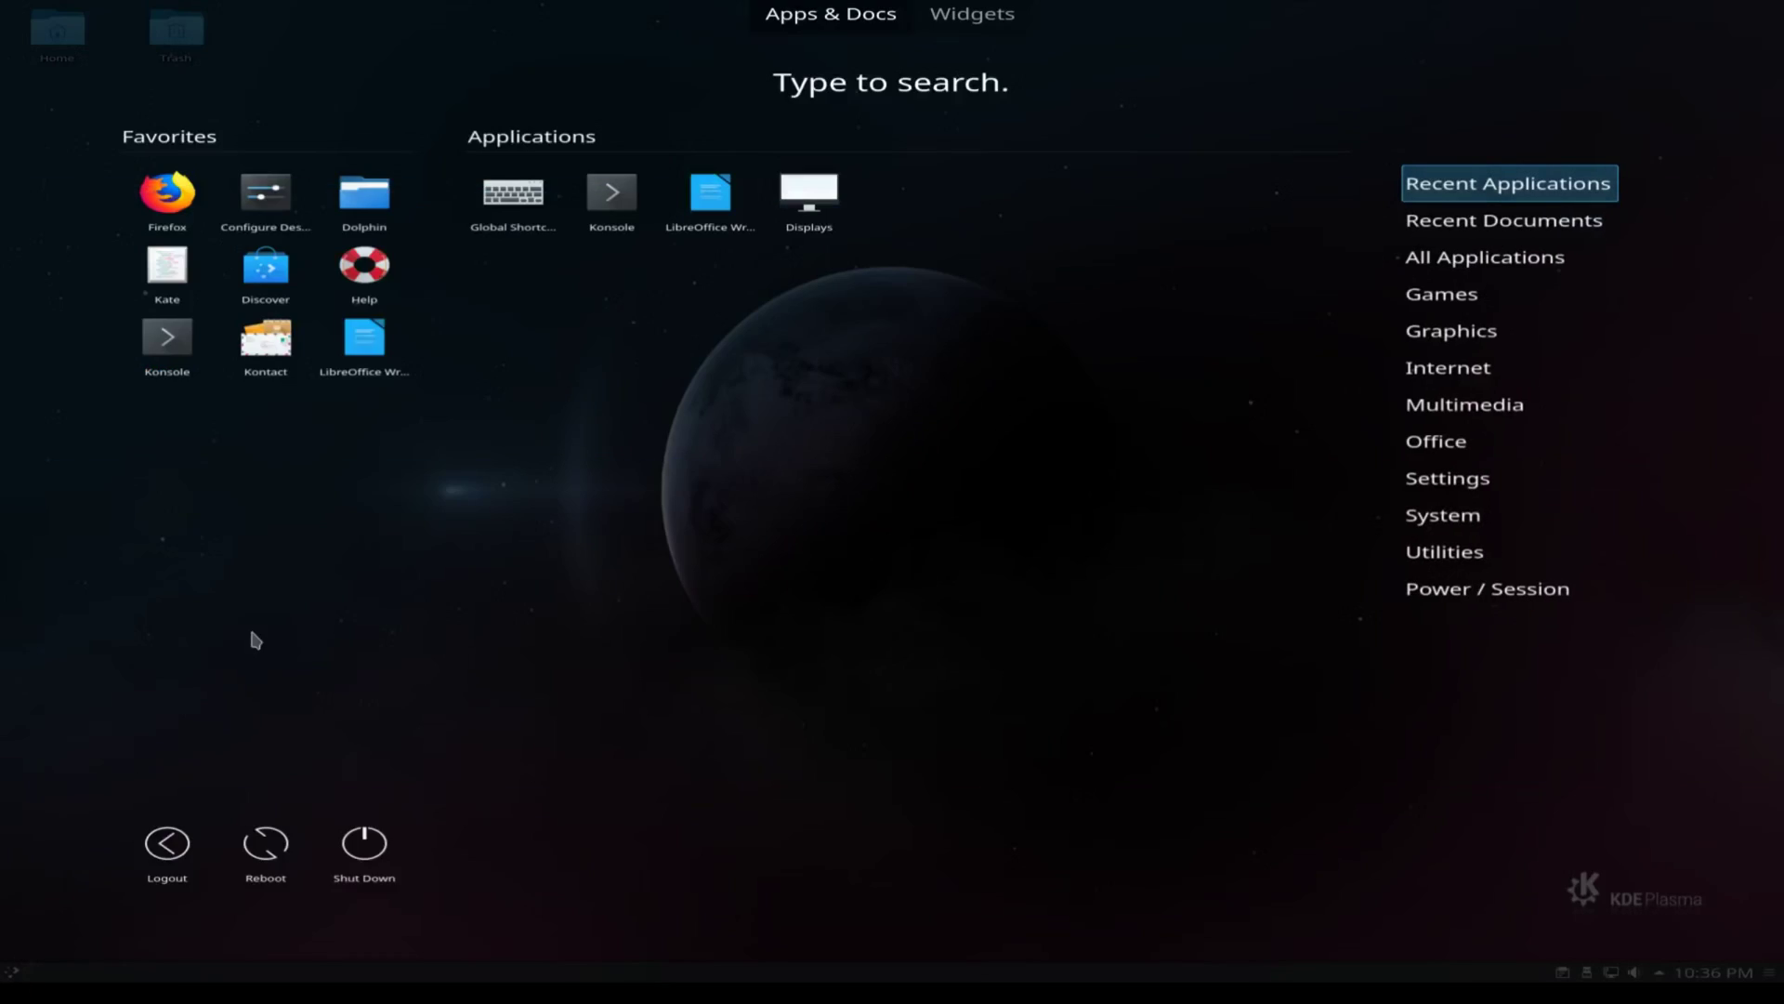
left_click(364, 340)
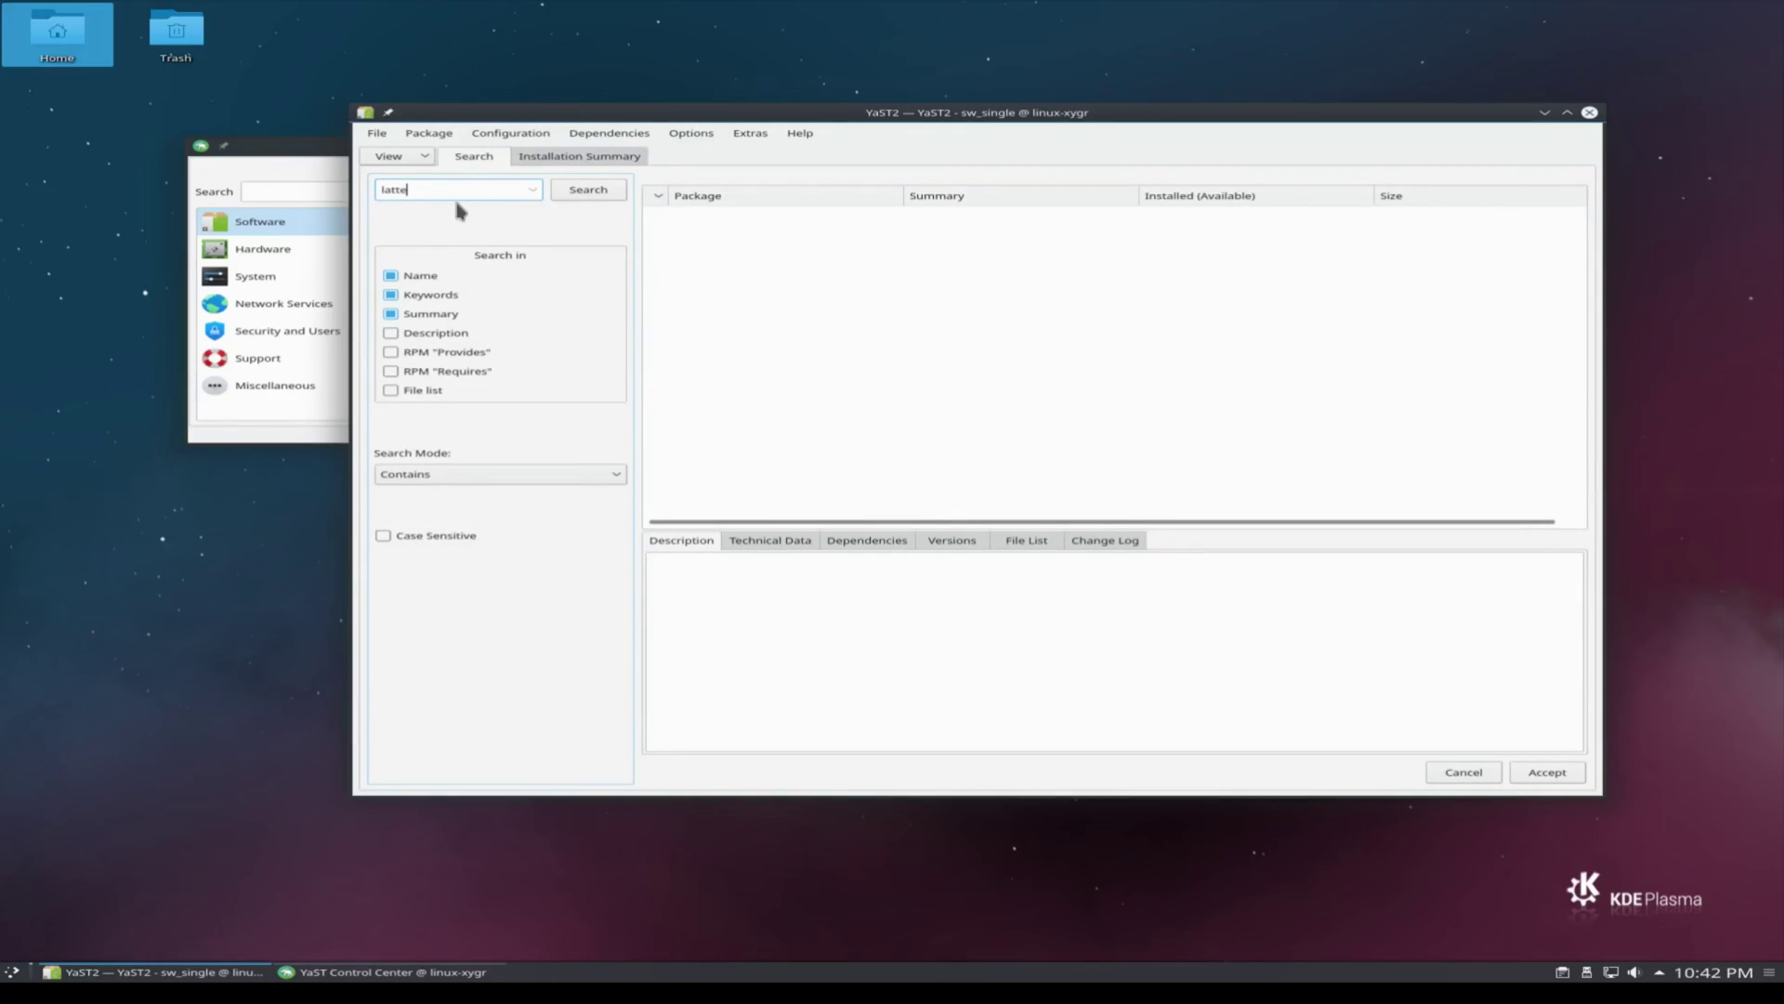
Search 'latte' in YaST and install latte-dock along with its dependency.
key("Return")
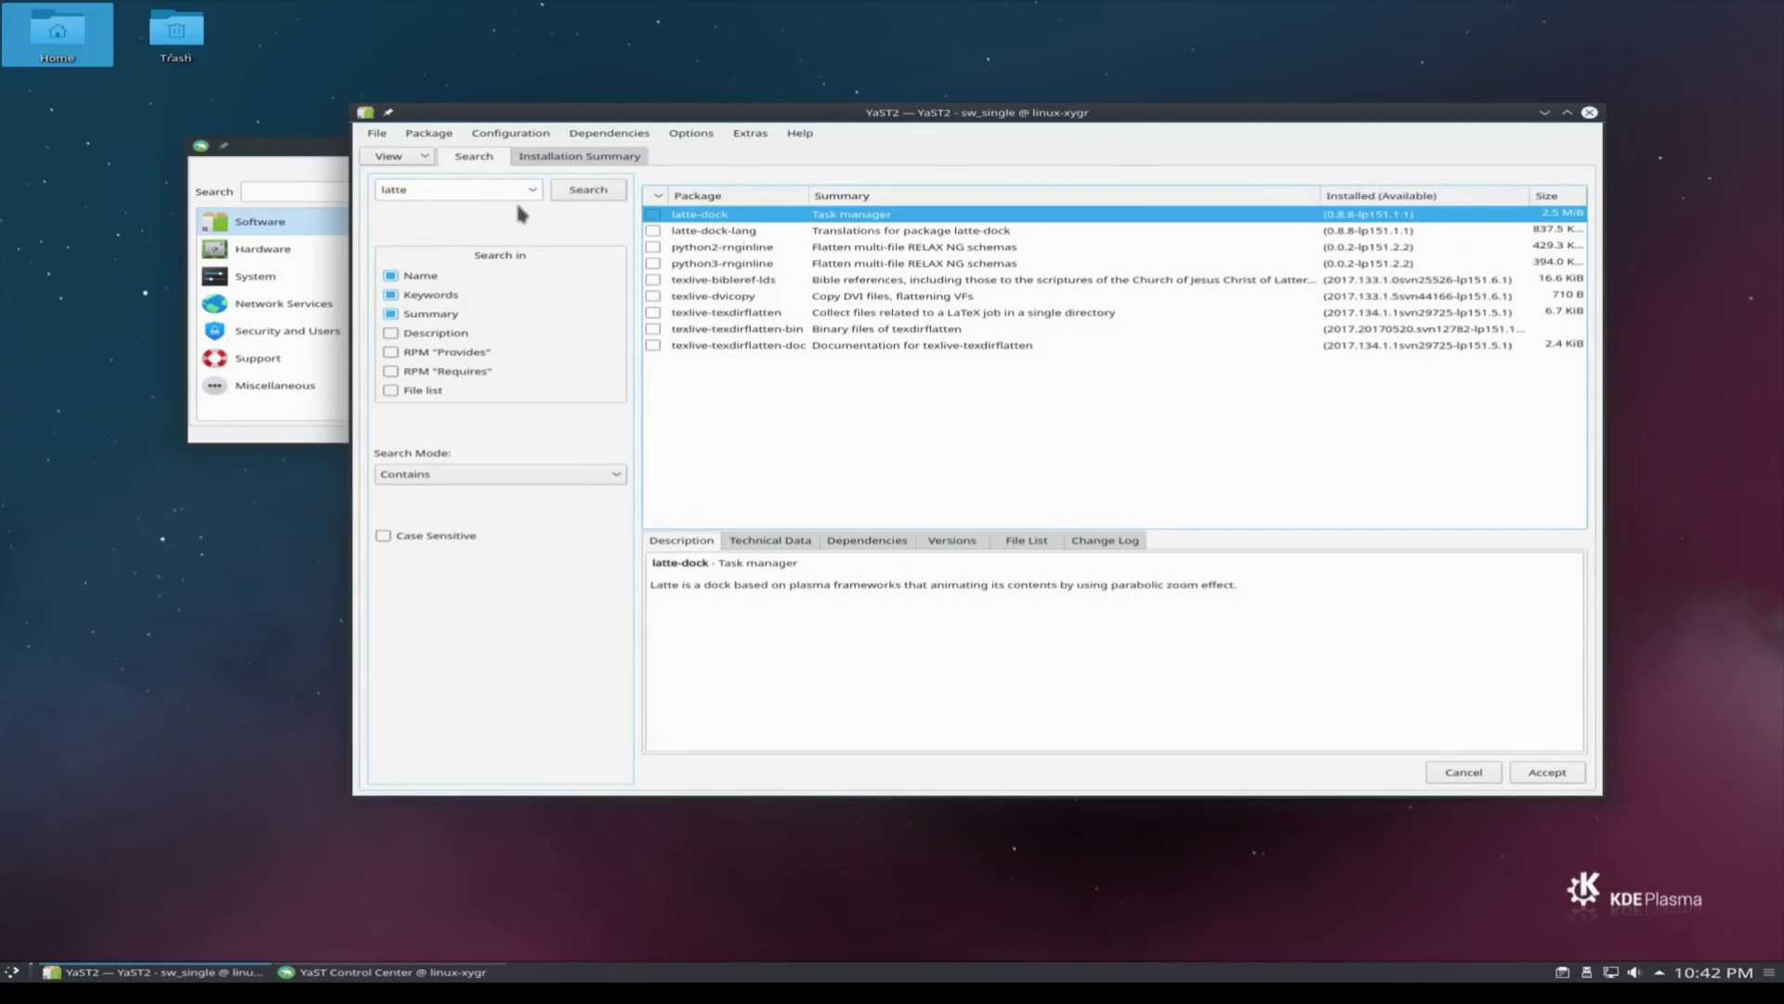
left_click(654, 215)
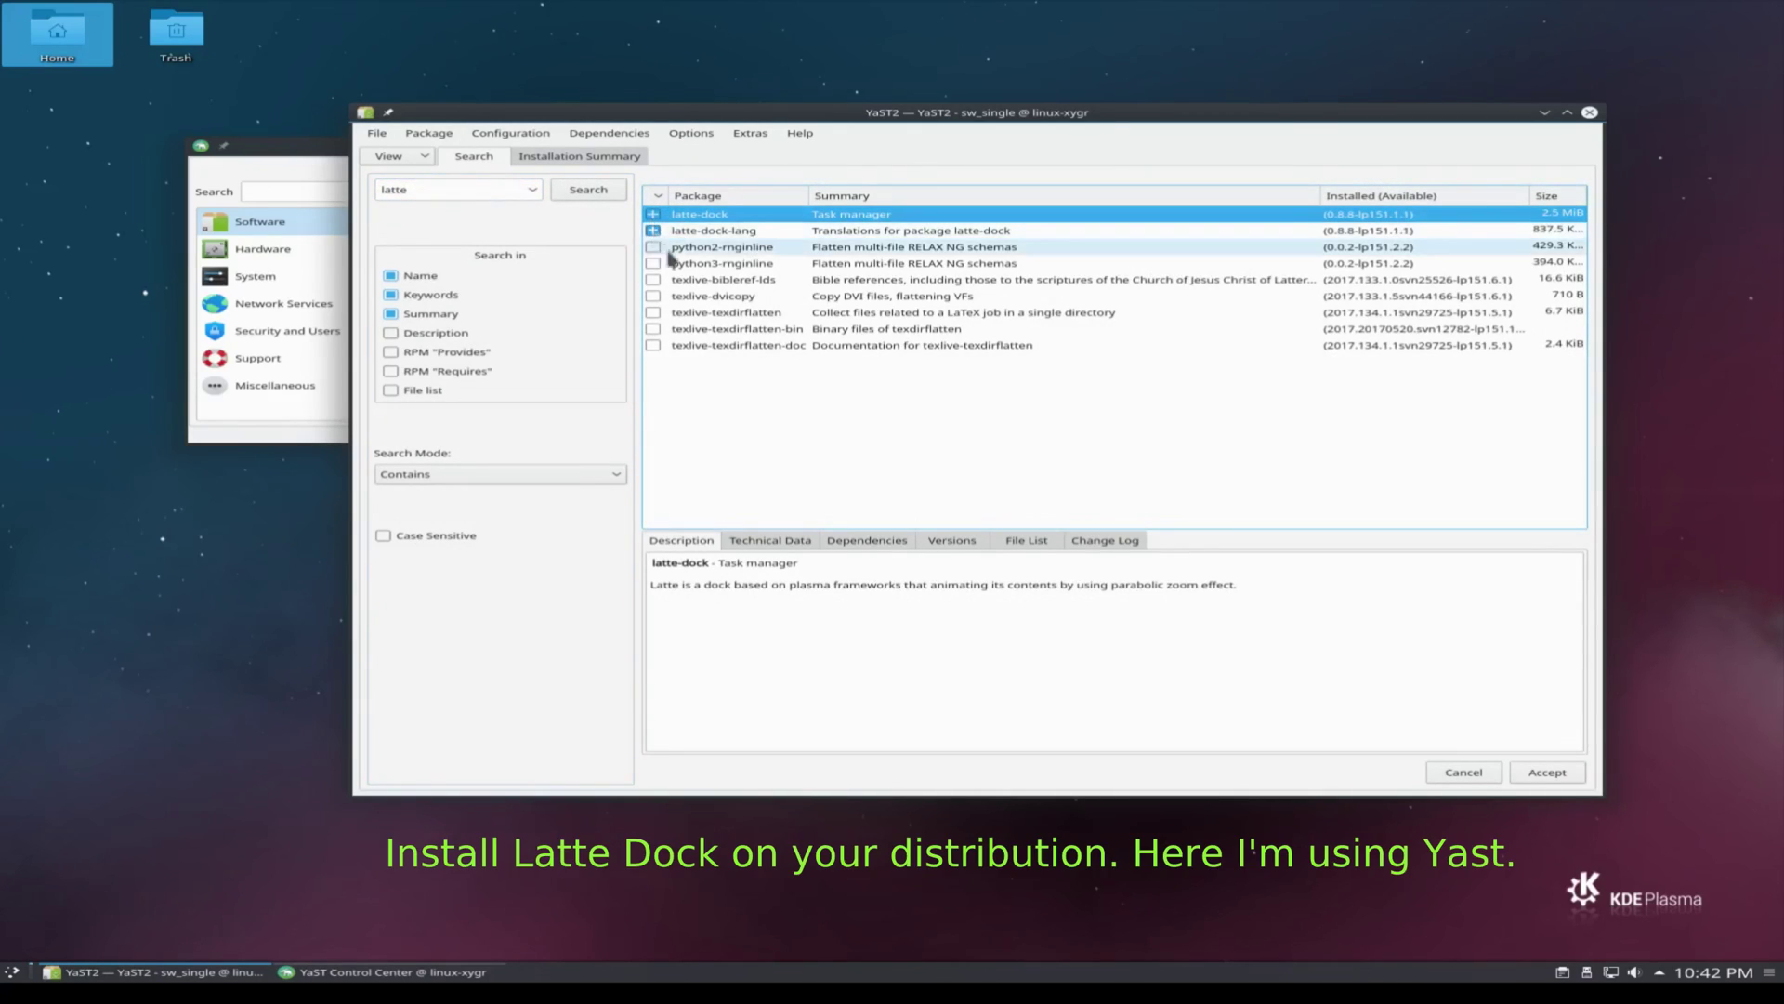
left_click(1524, 775)
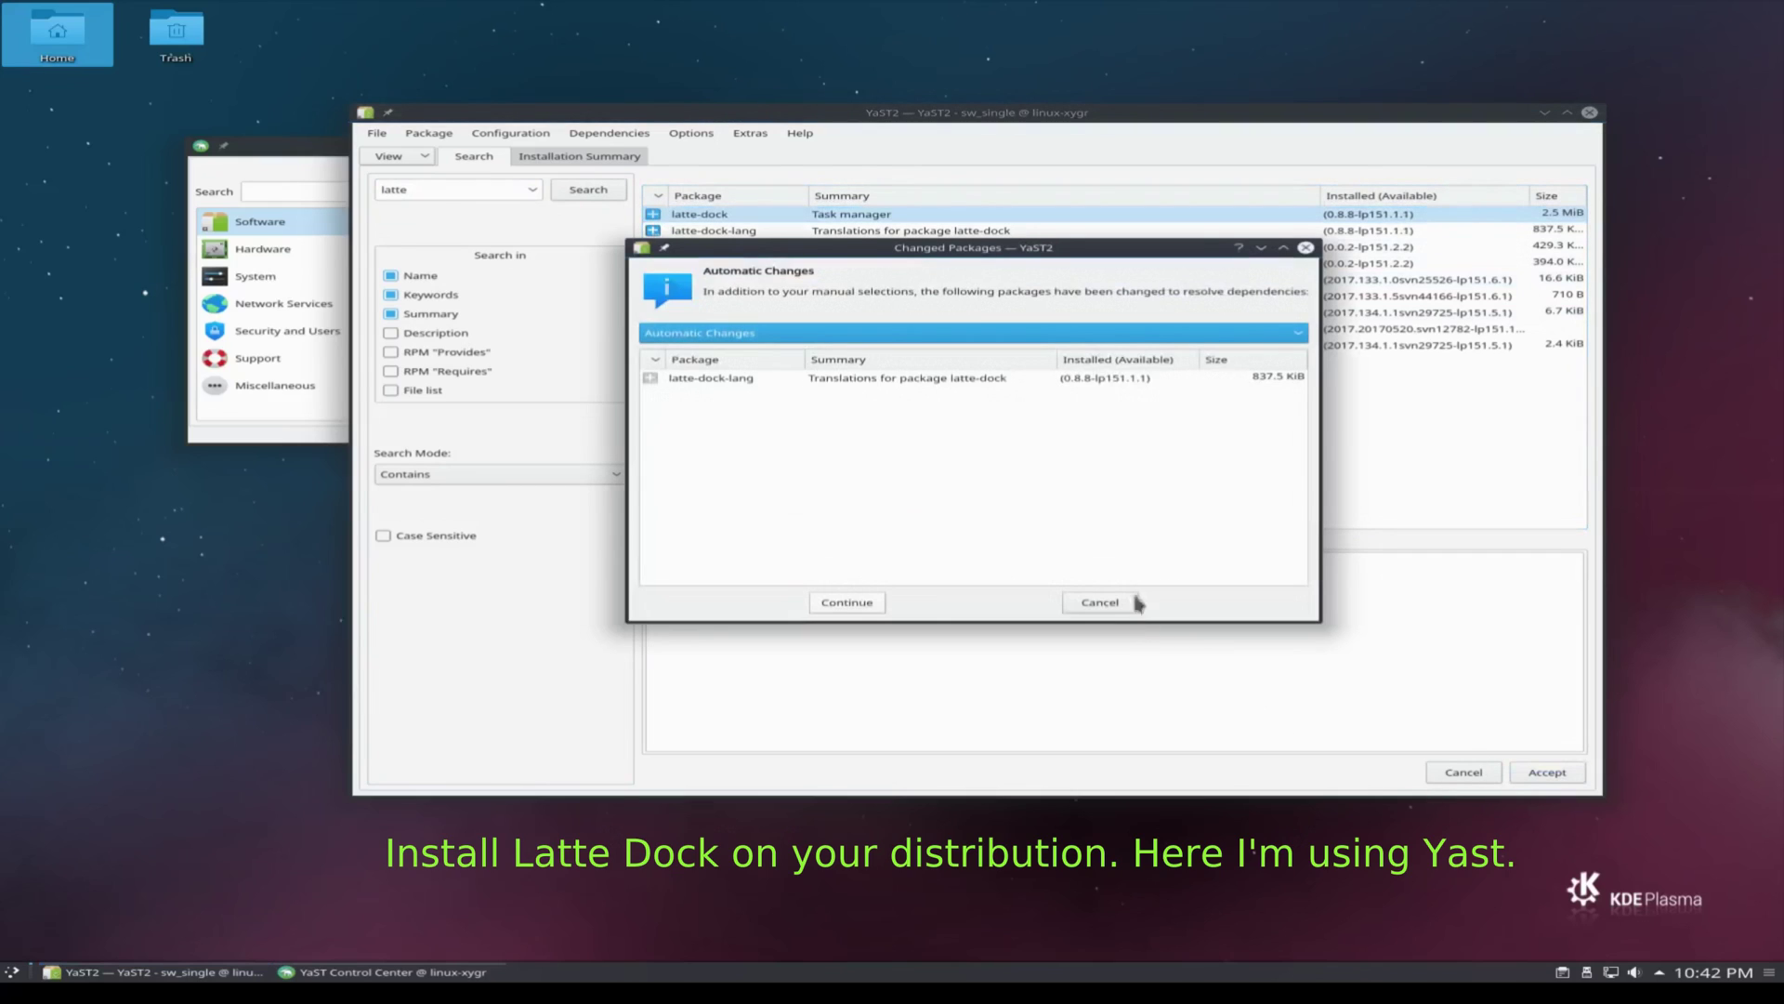
left_click(859, 605)
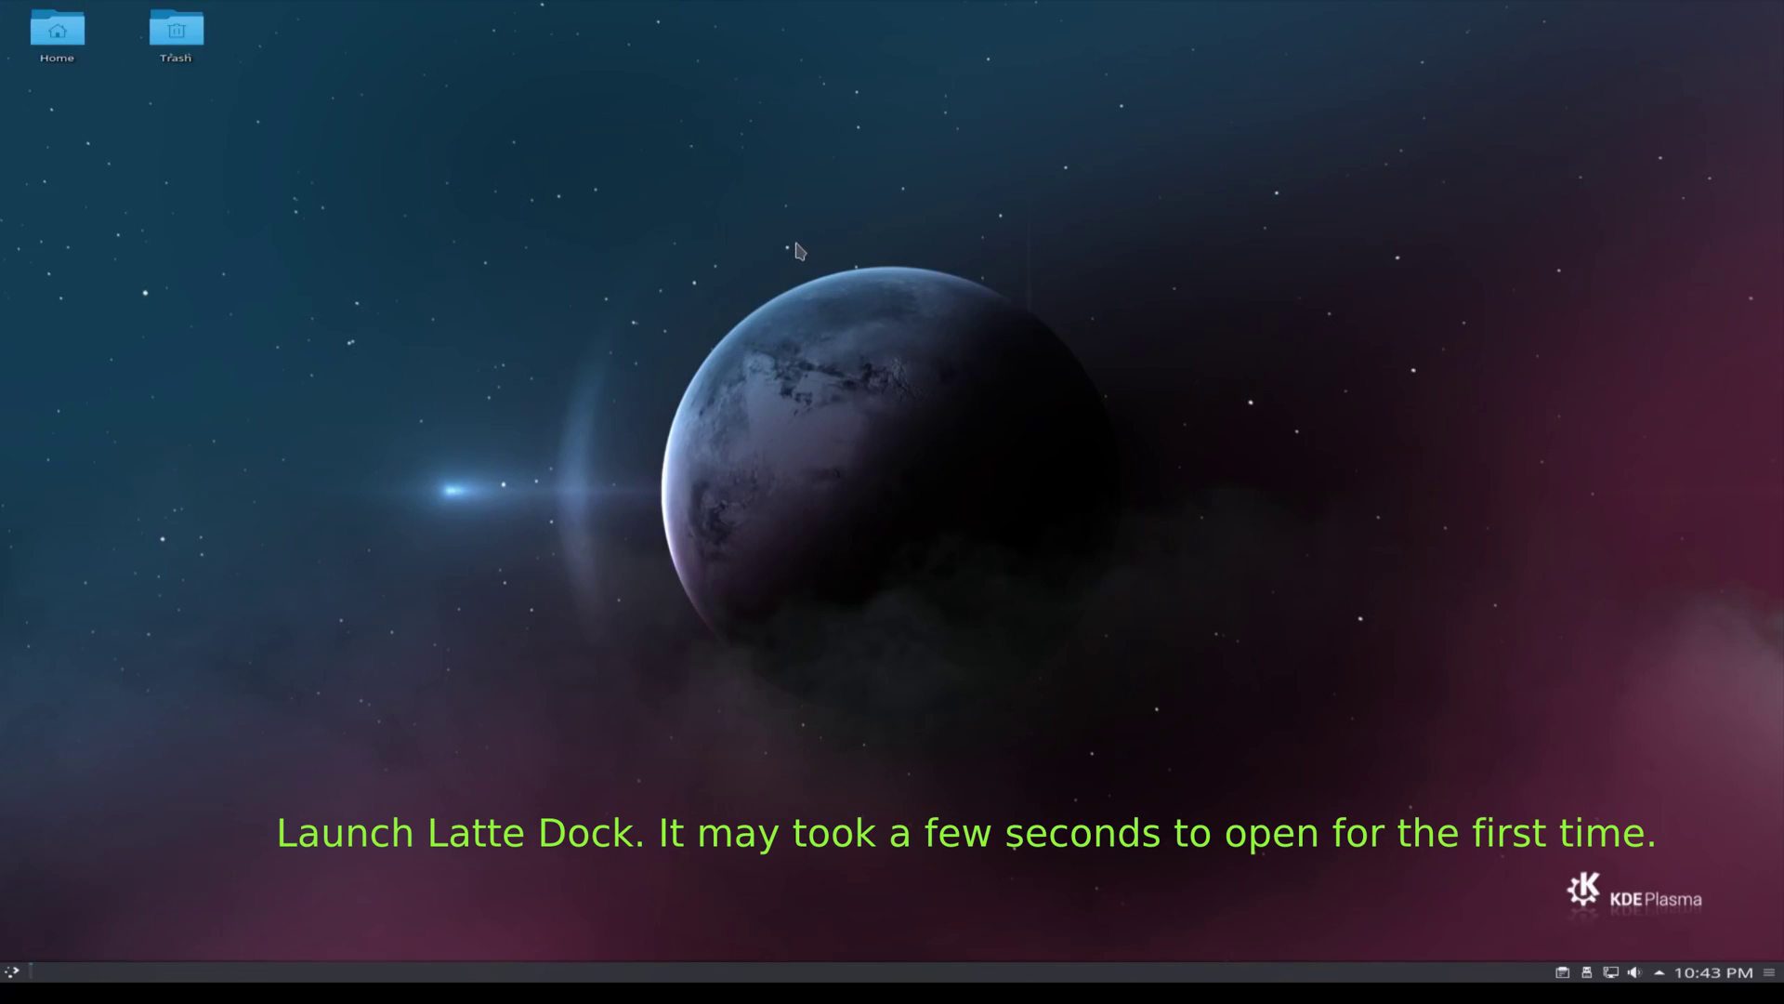
Launch Latte Dock via KRunner, move it to Top and set maximum length to 100%.
key("alt+space")
type("latte")
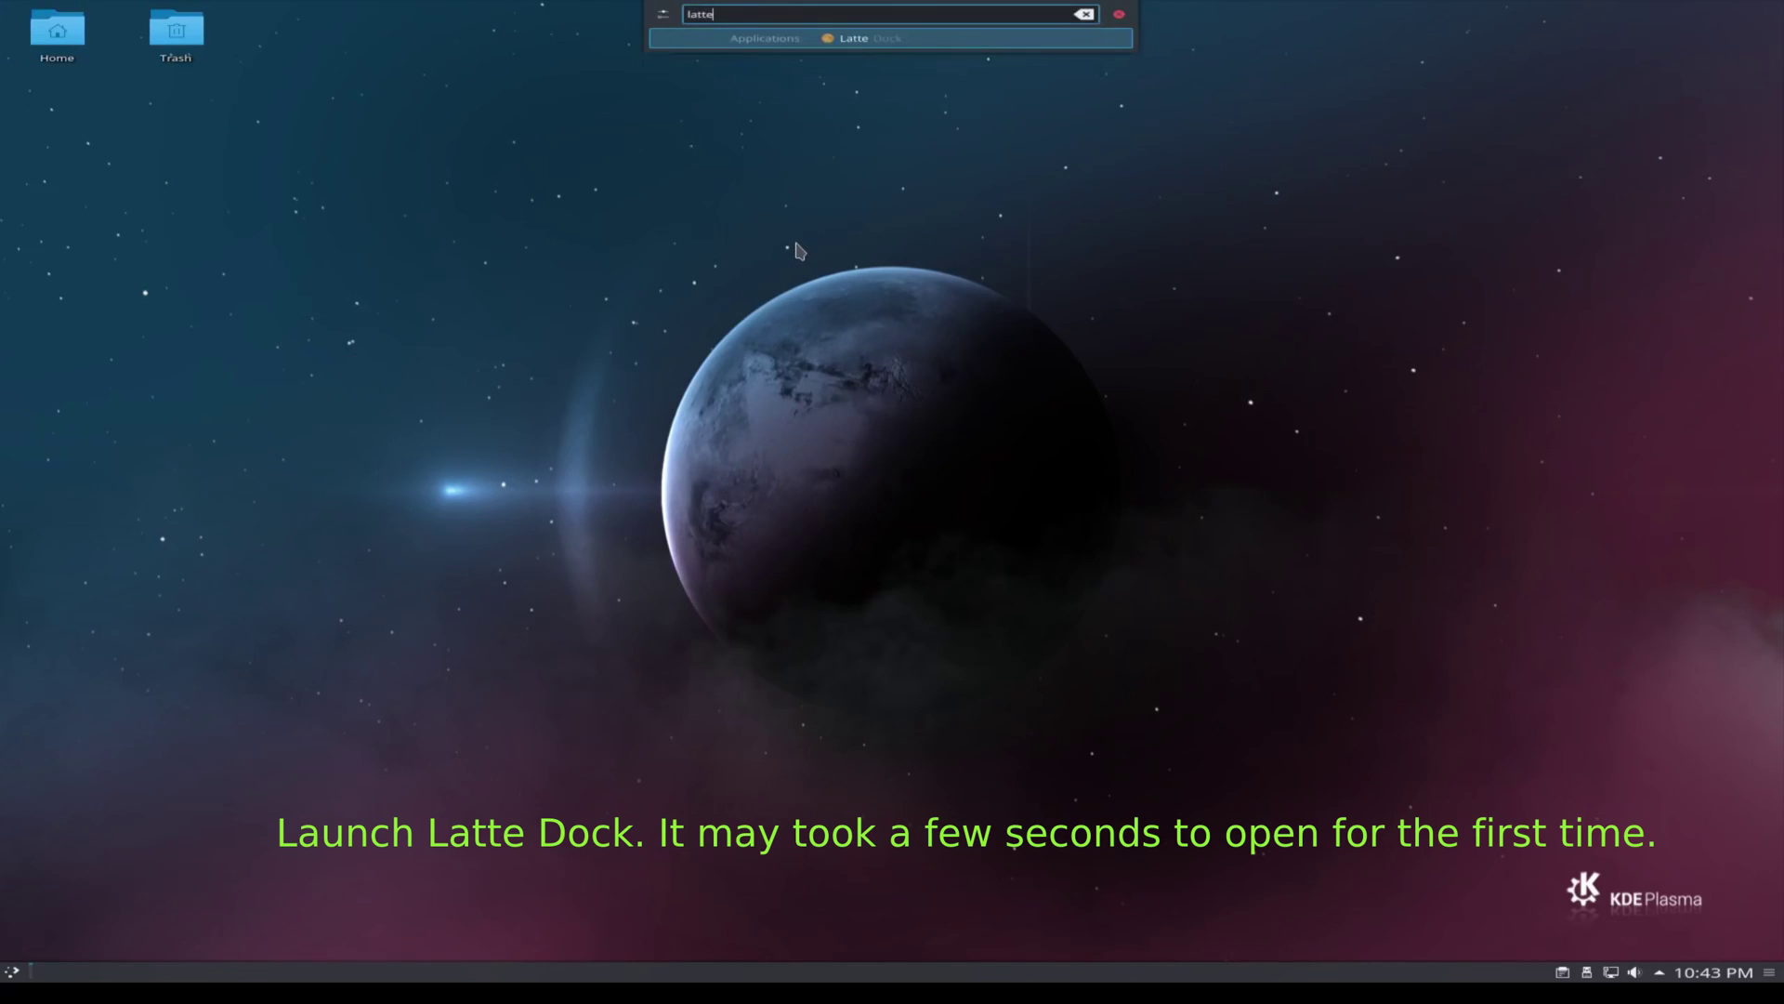
key("Return")
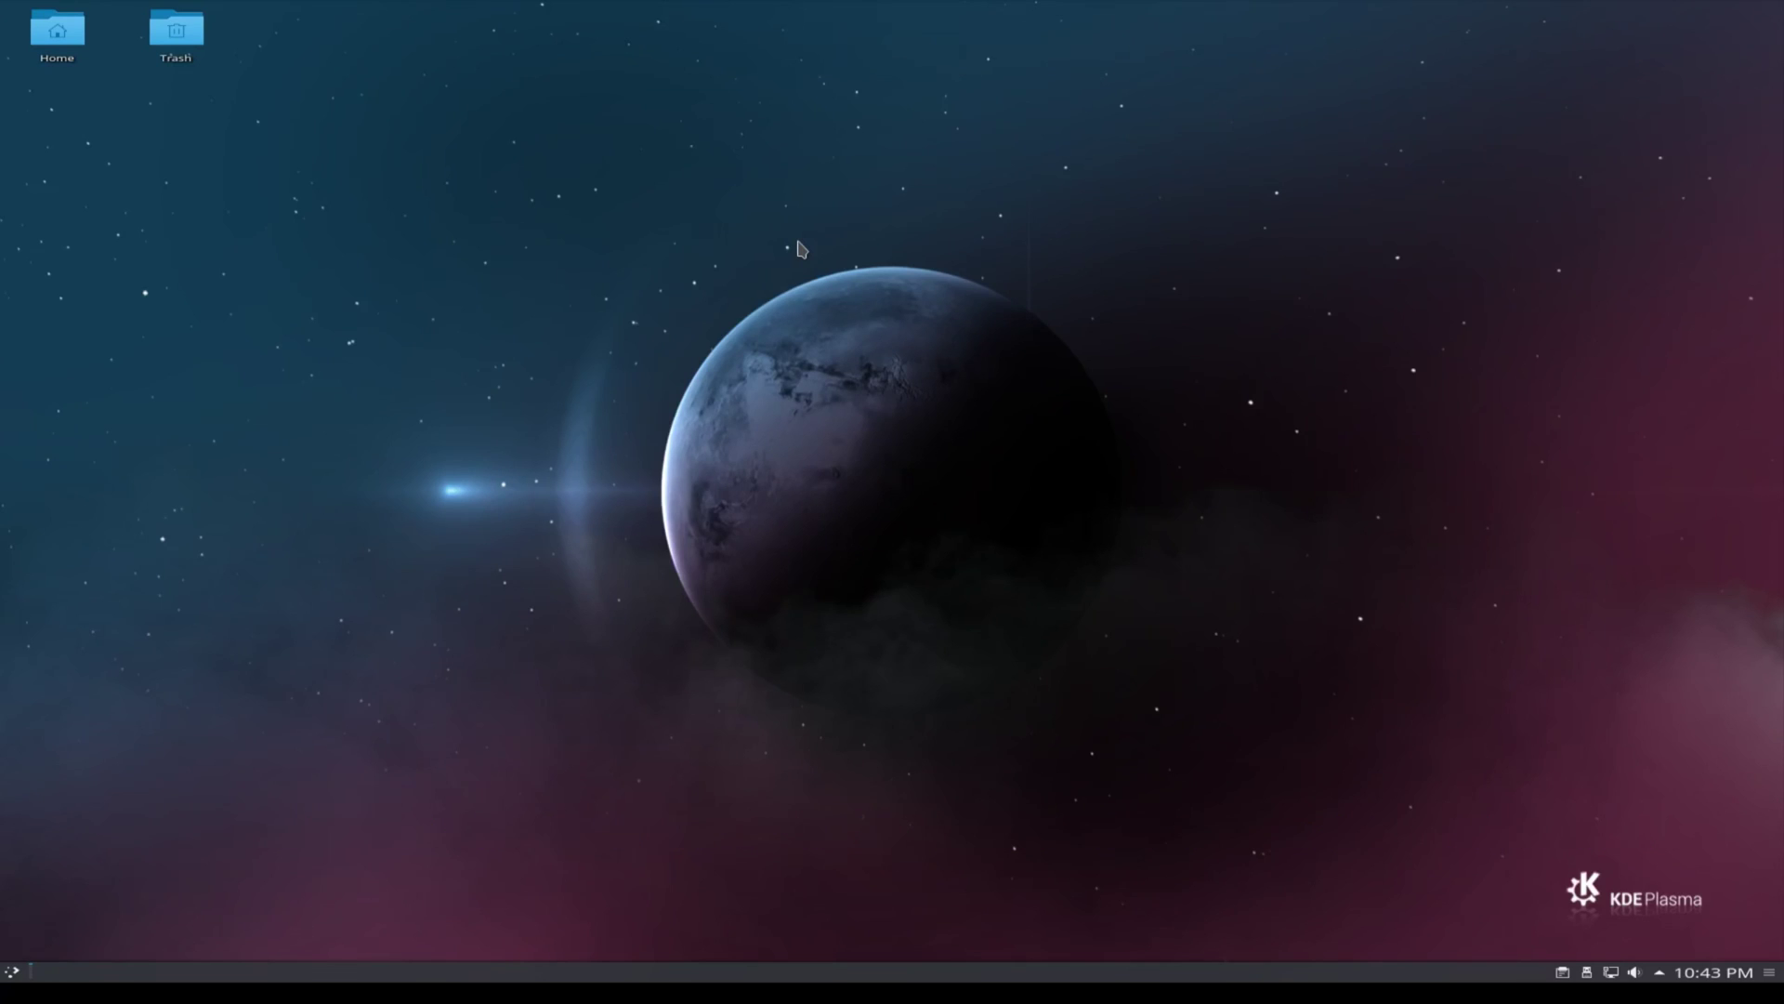
right_click(831, 943)
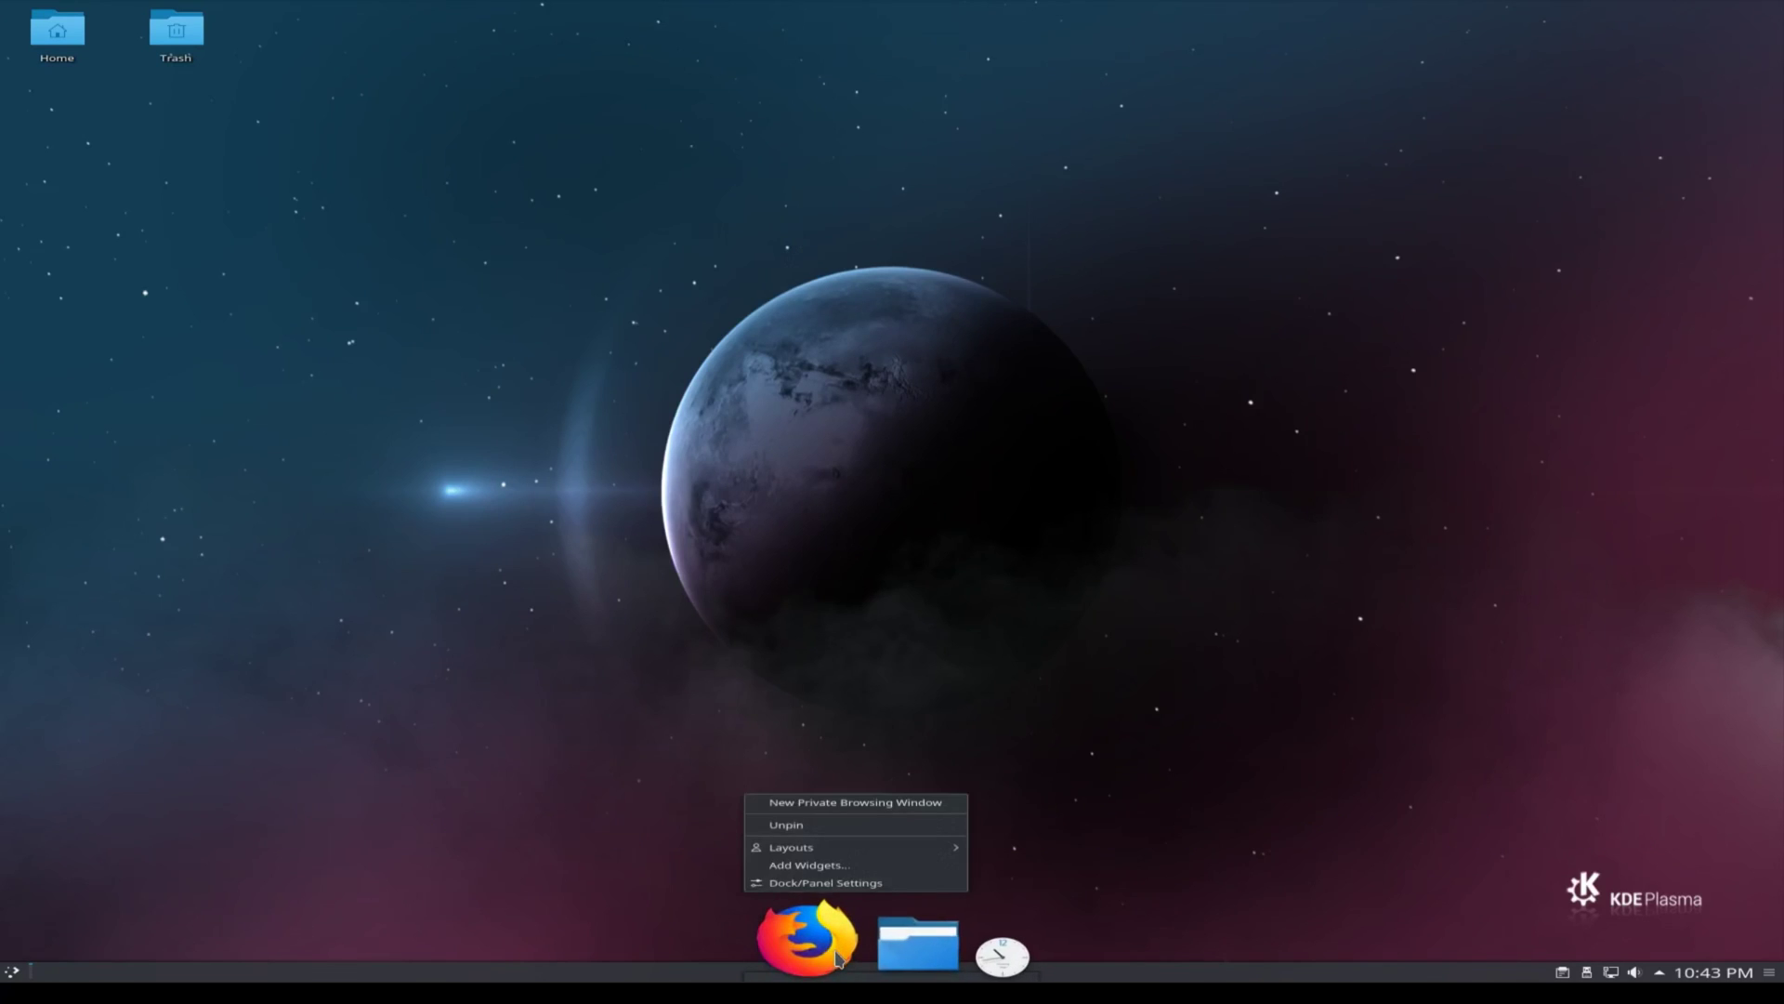
left_click(817, 883)
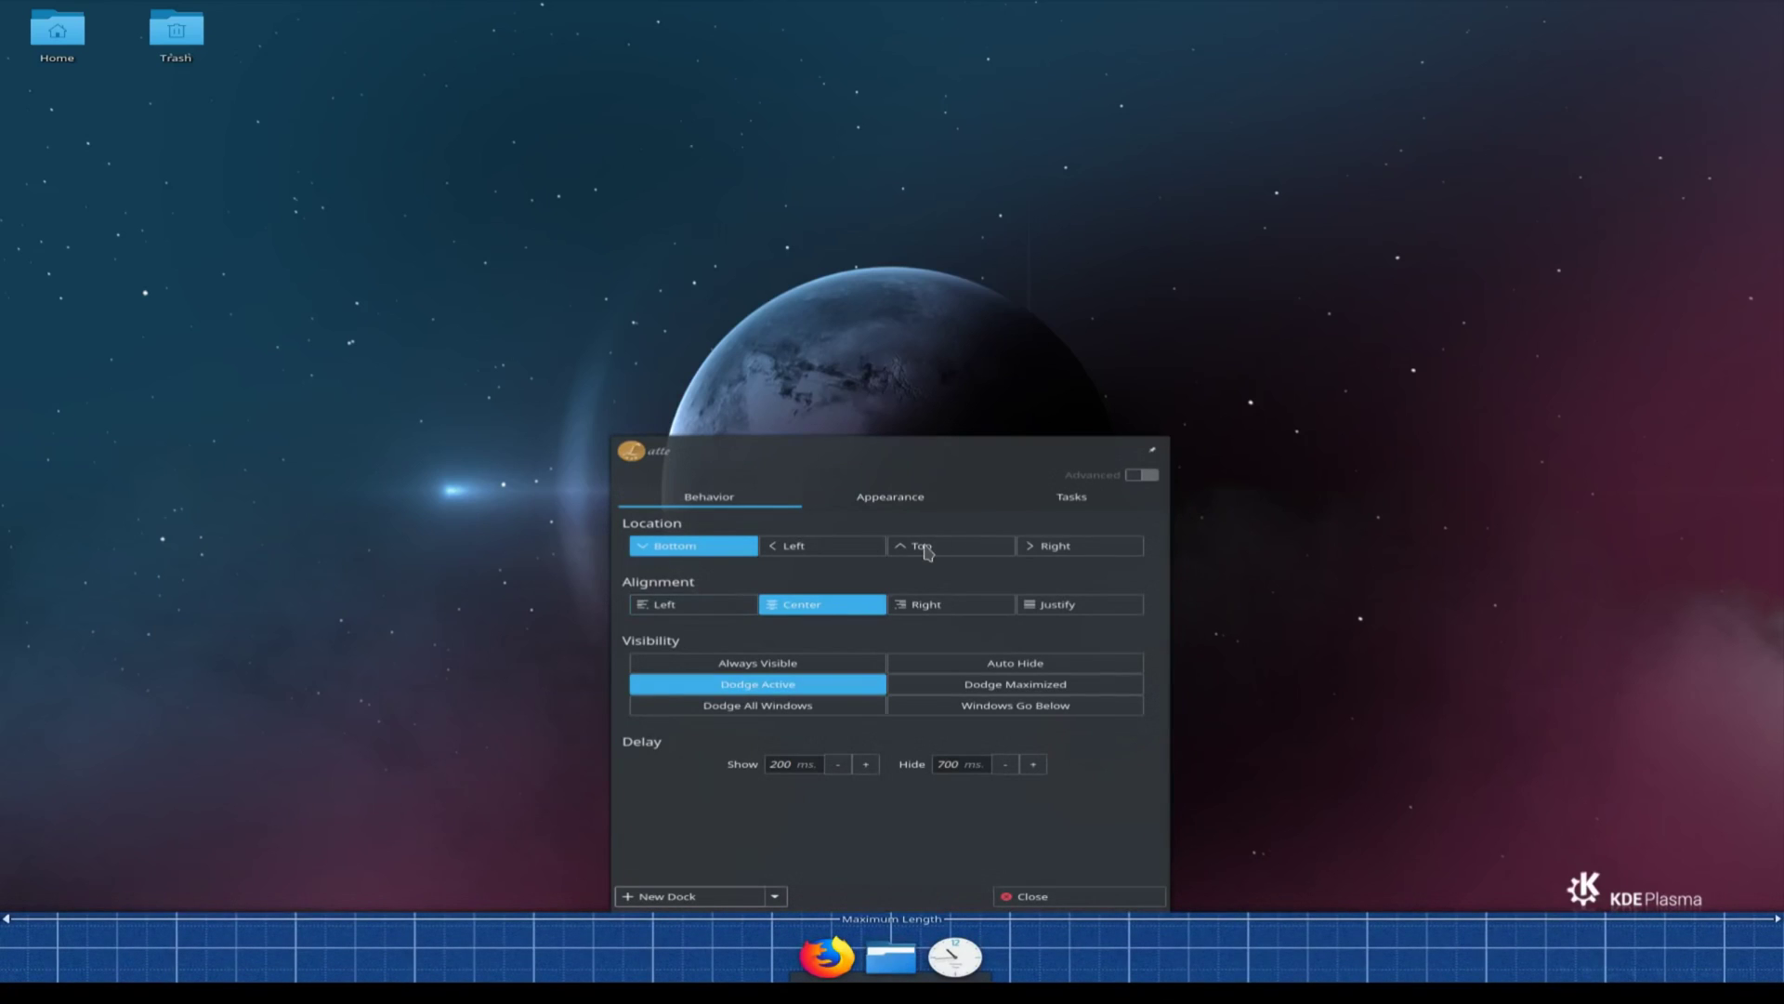
left_click(928, 548)
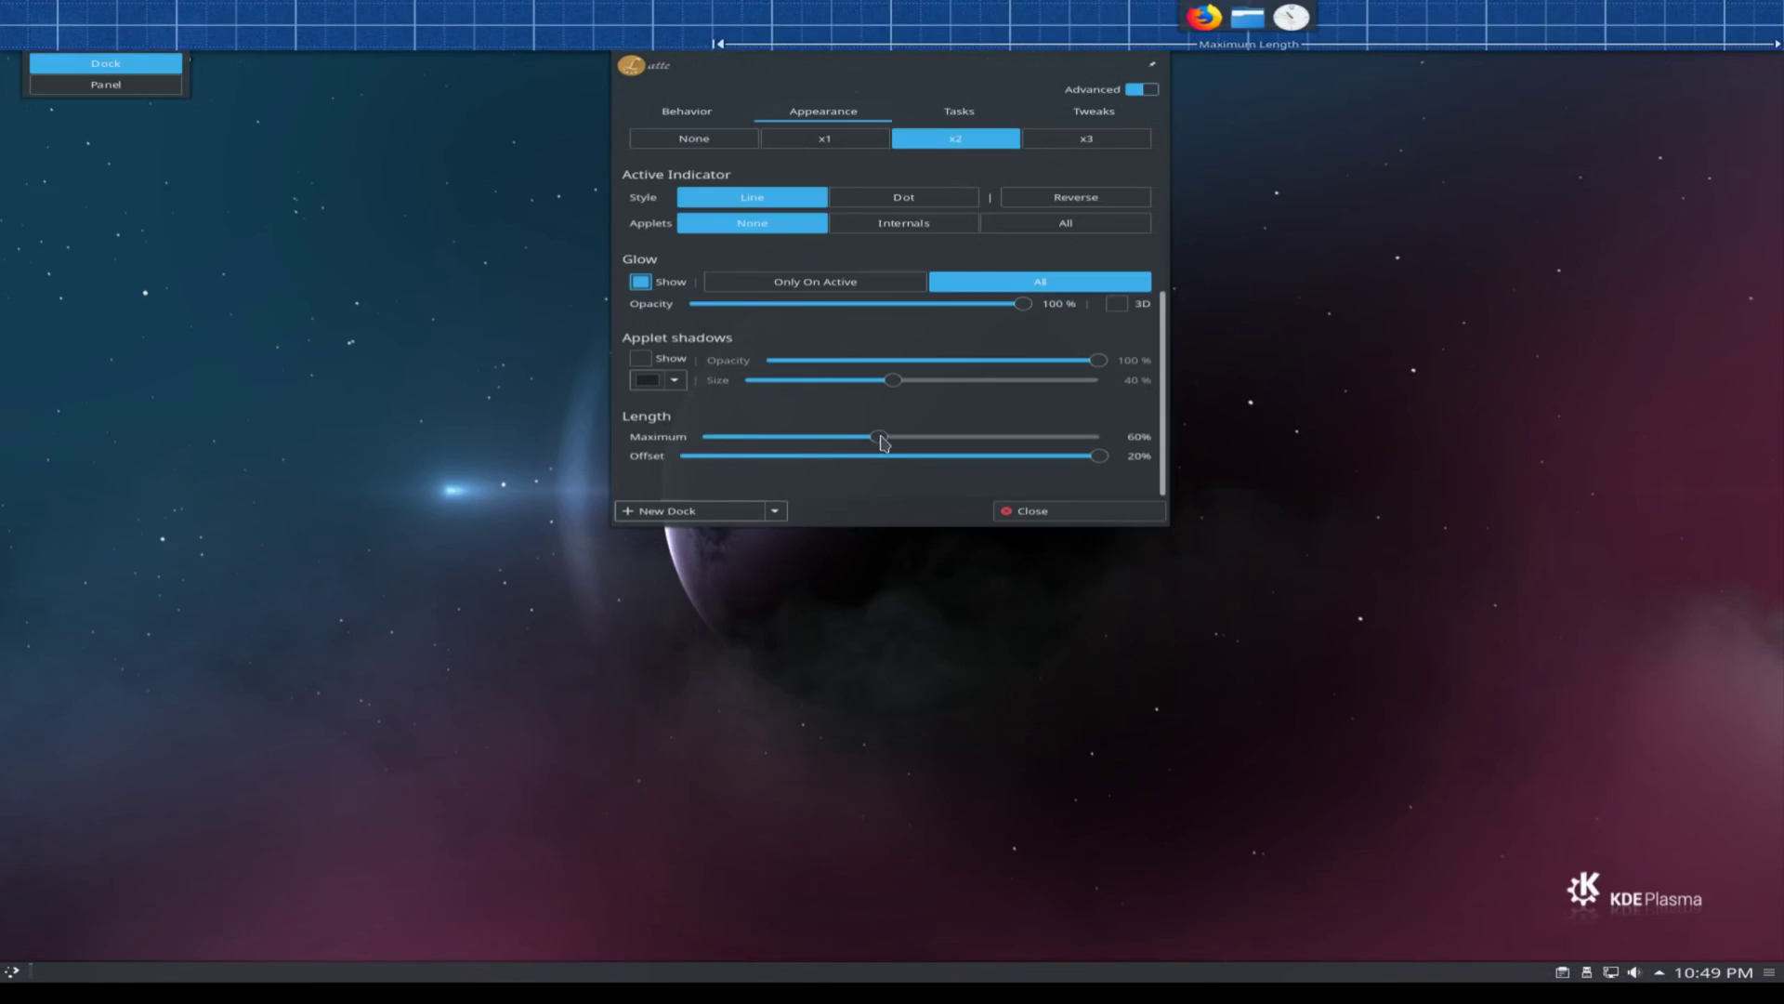
left_click_drag(879, 437, 1195, 450)
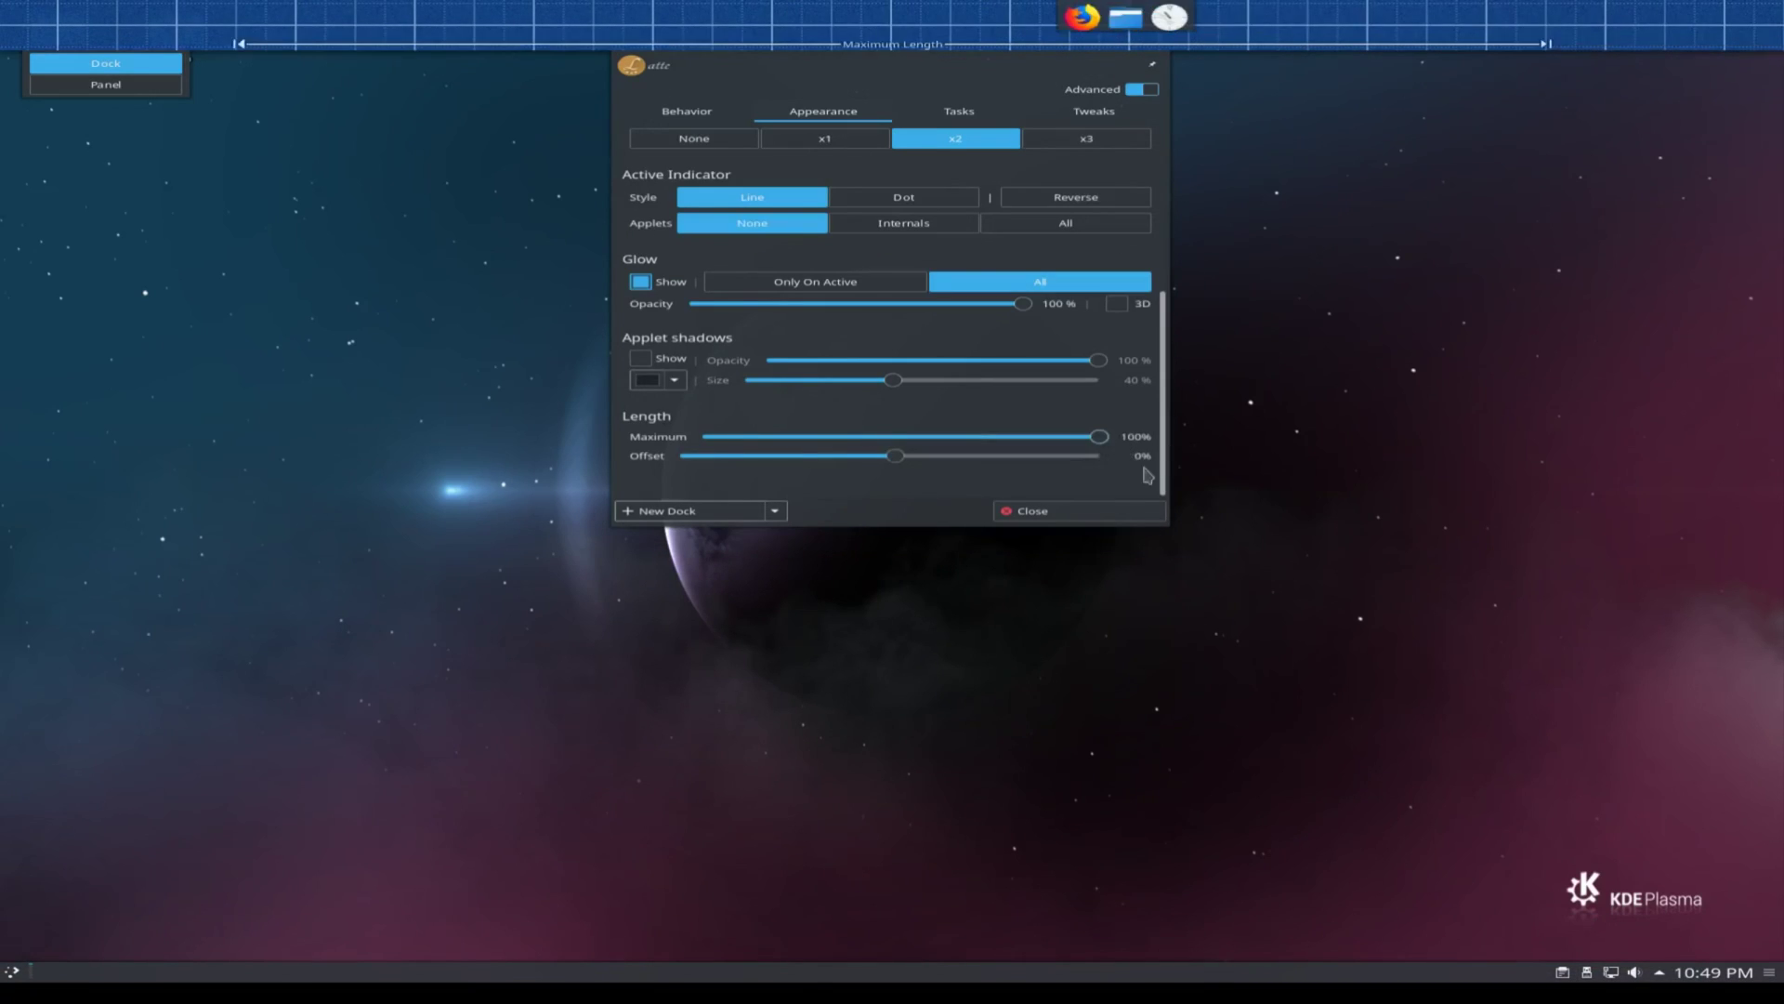
left_click(1018, 510)
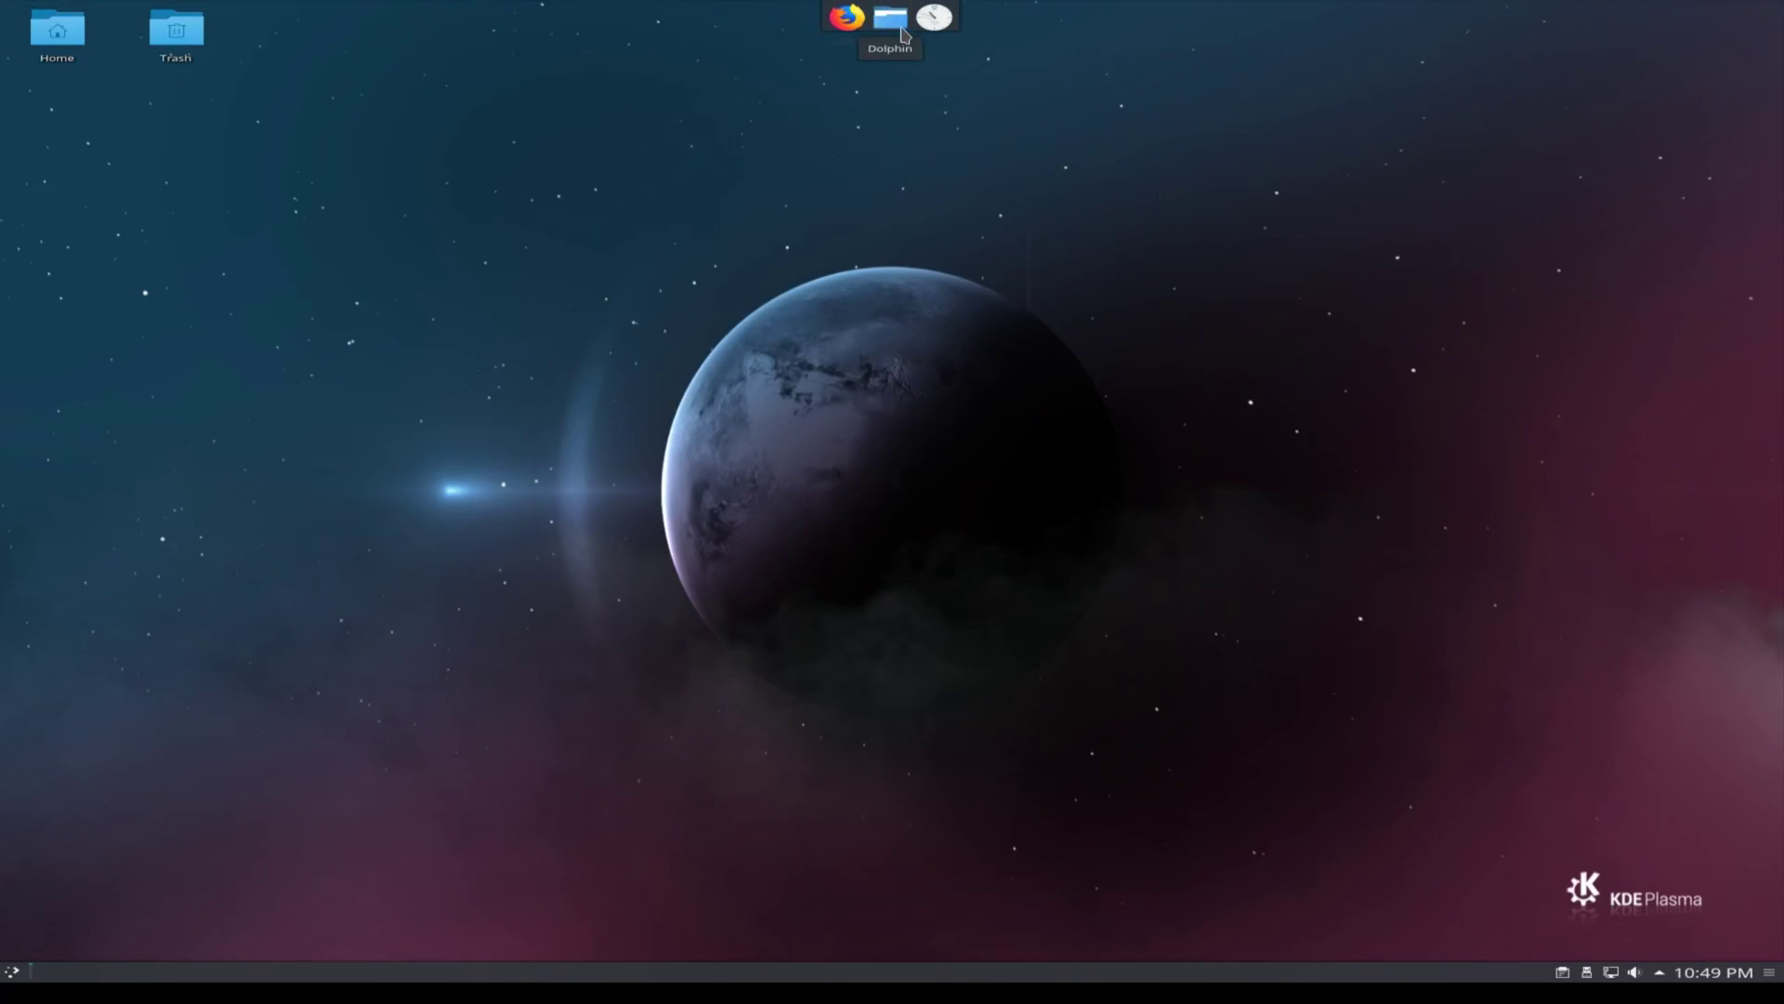
Search widgets for 'applic' and drag the Application Launcher onto the top dock.
right_click(958, 25)
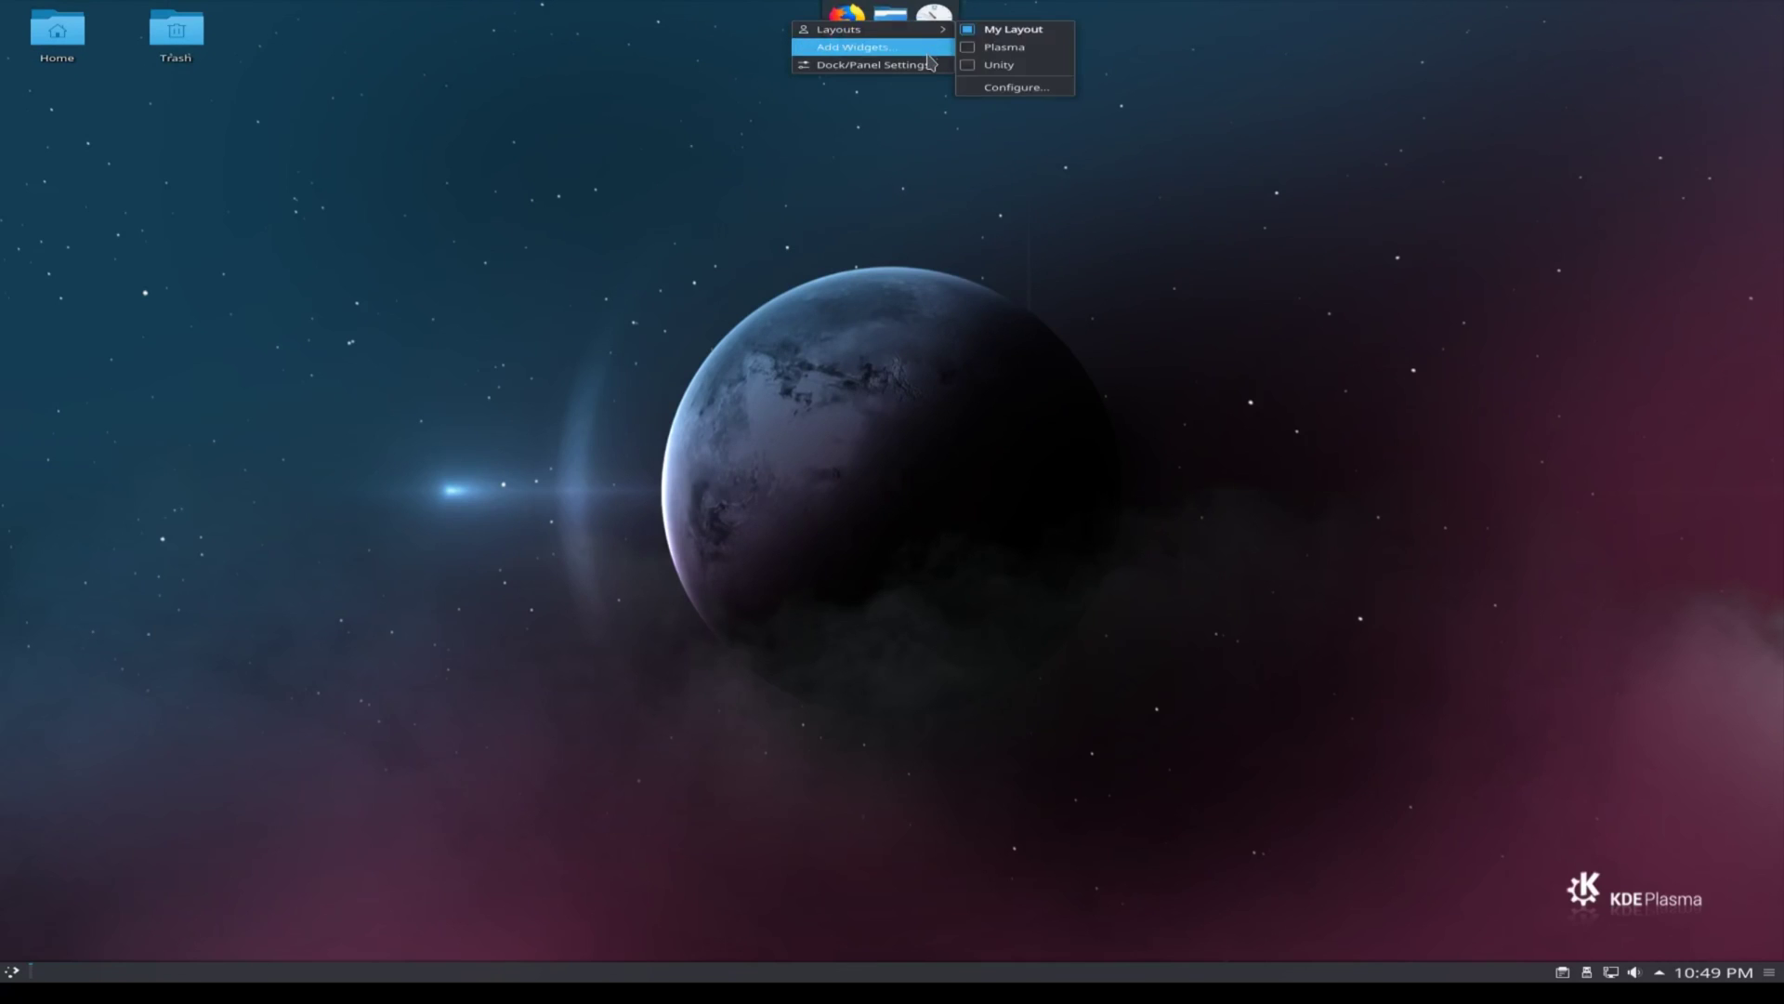
left_click(929, 48)
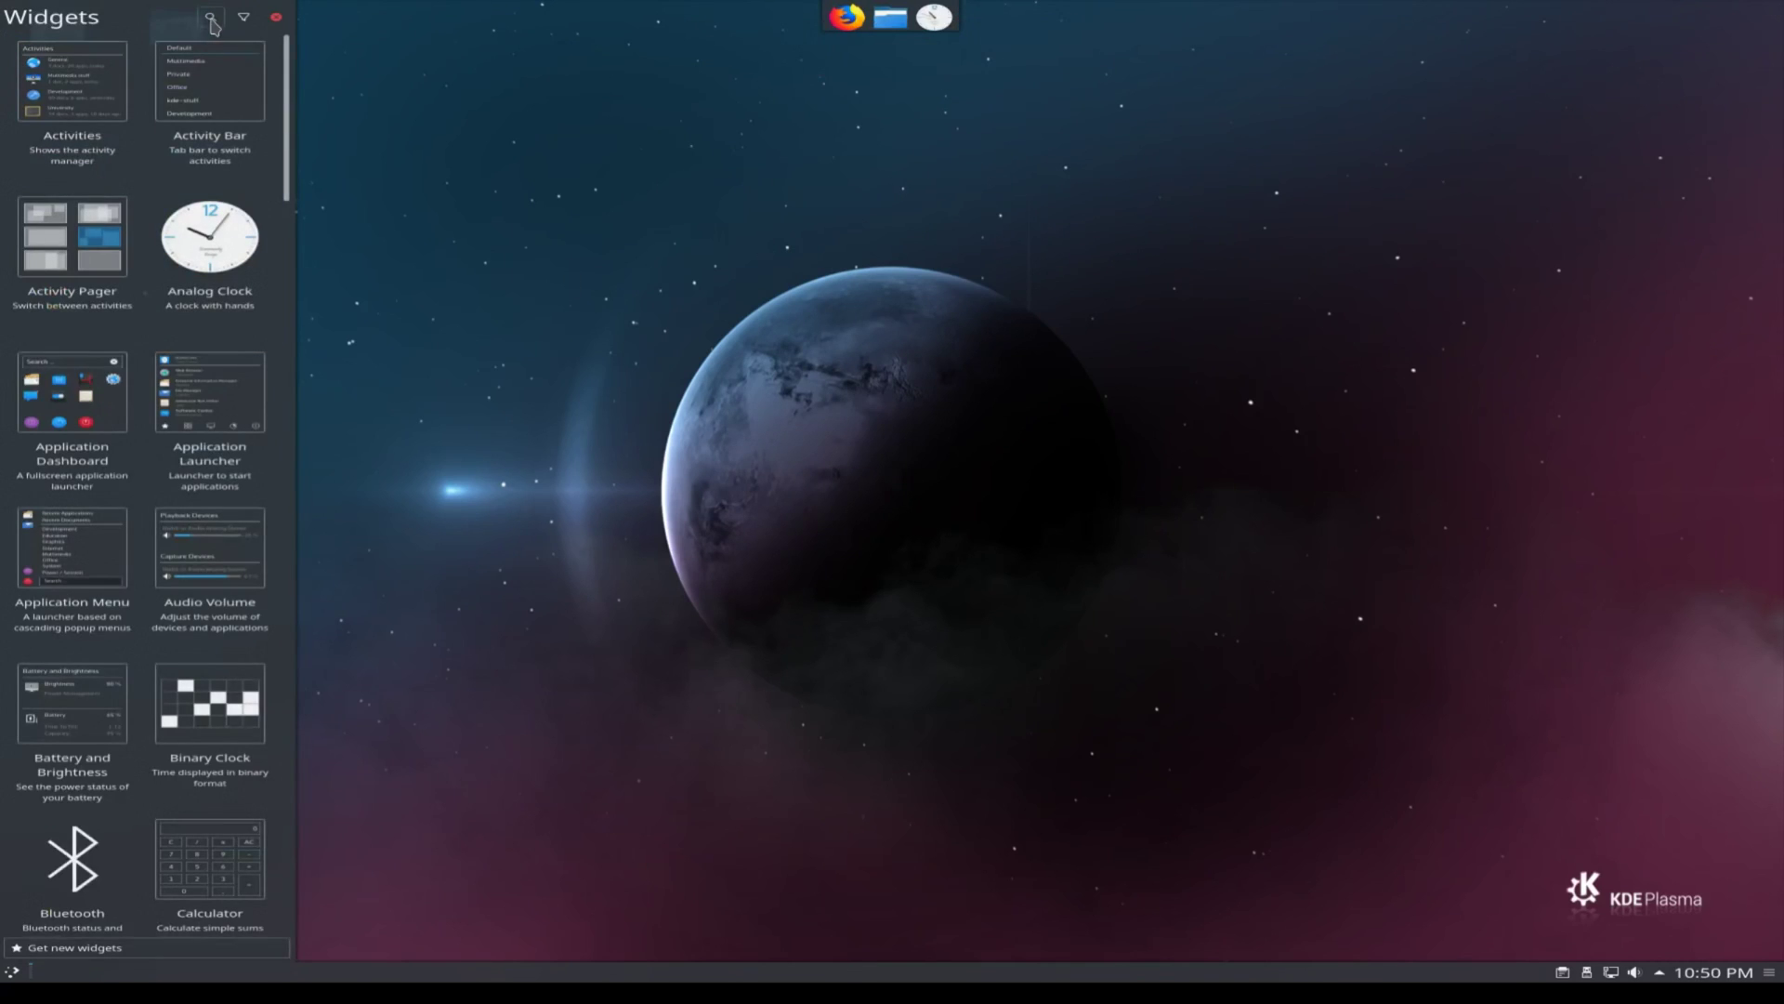
left_click(209, 21)
type("application")
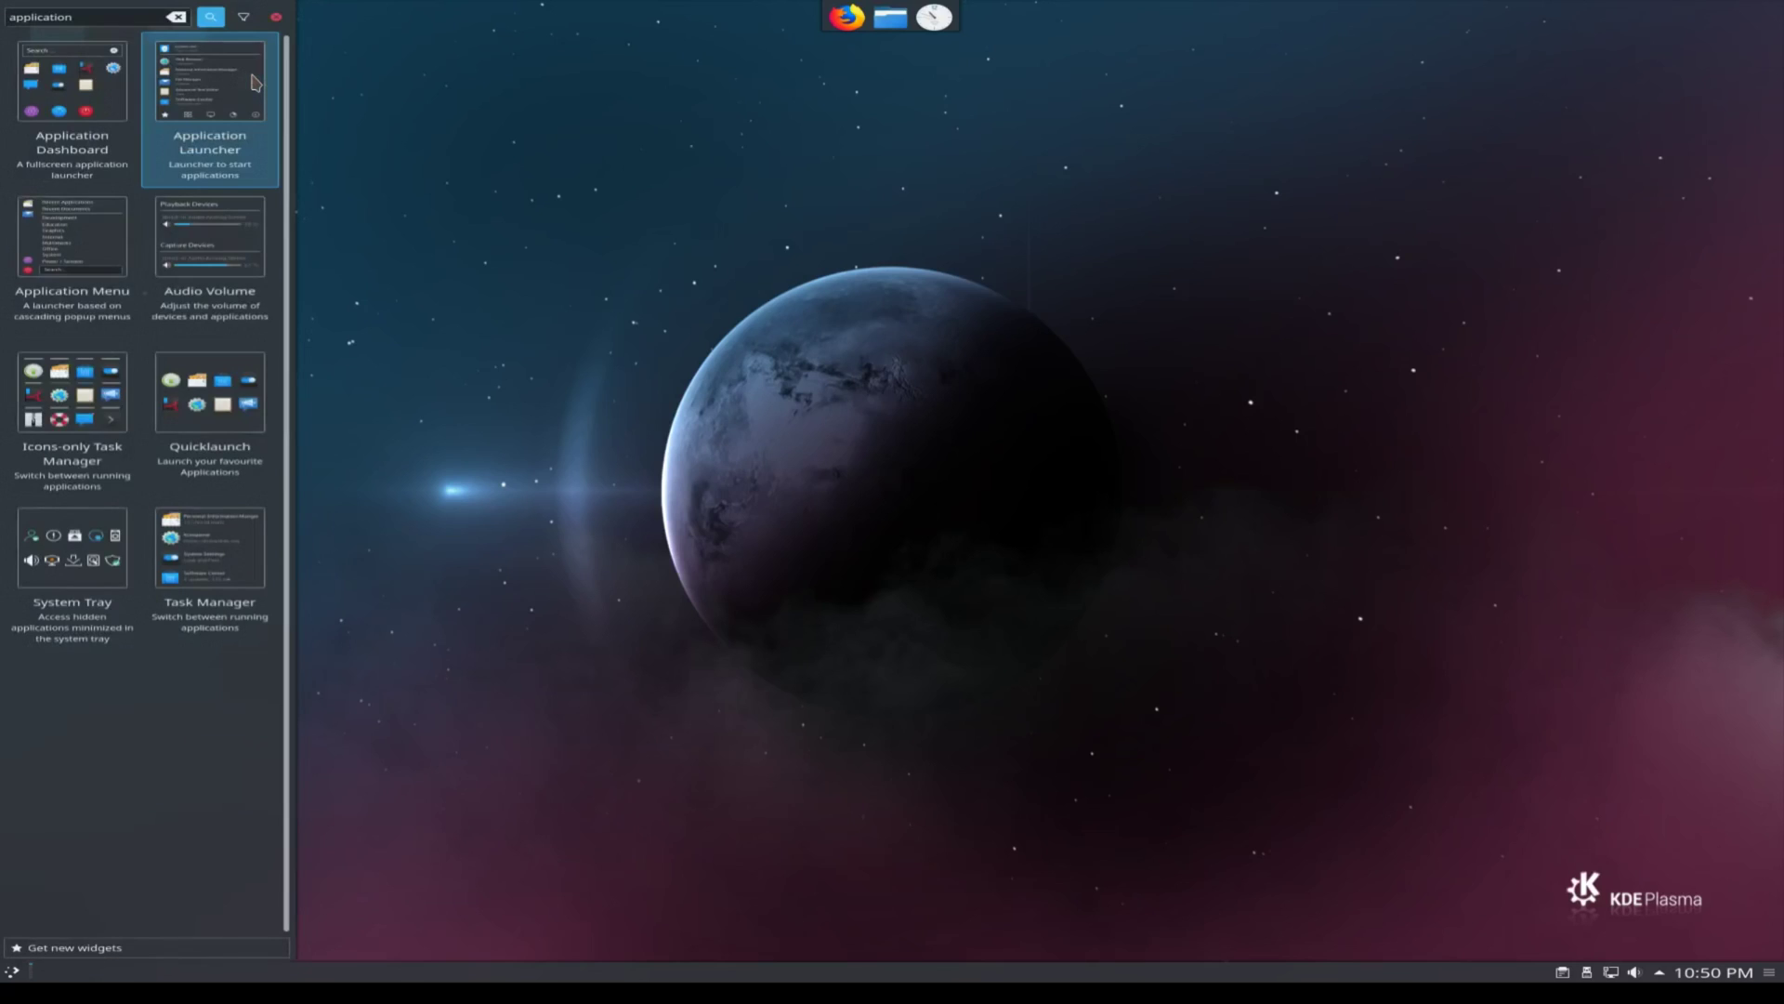
left_click_drag(212, 74, 840, 19)
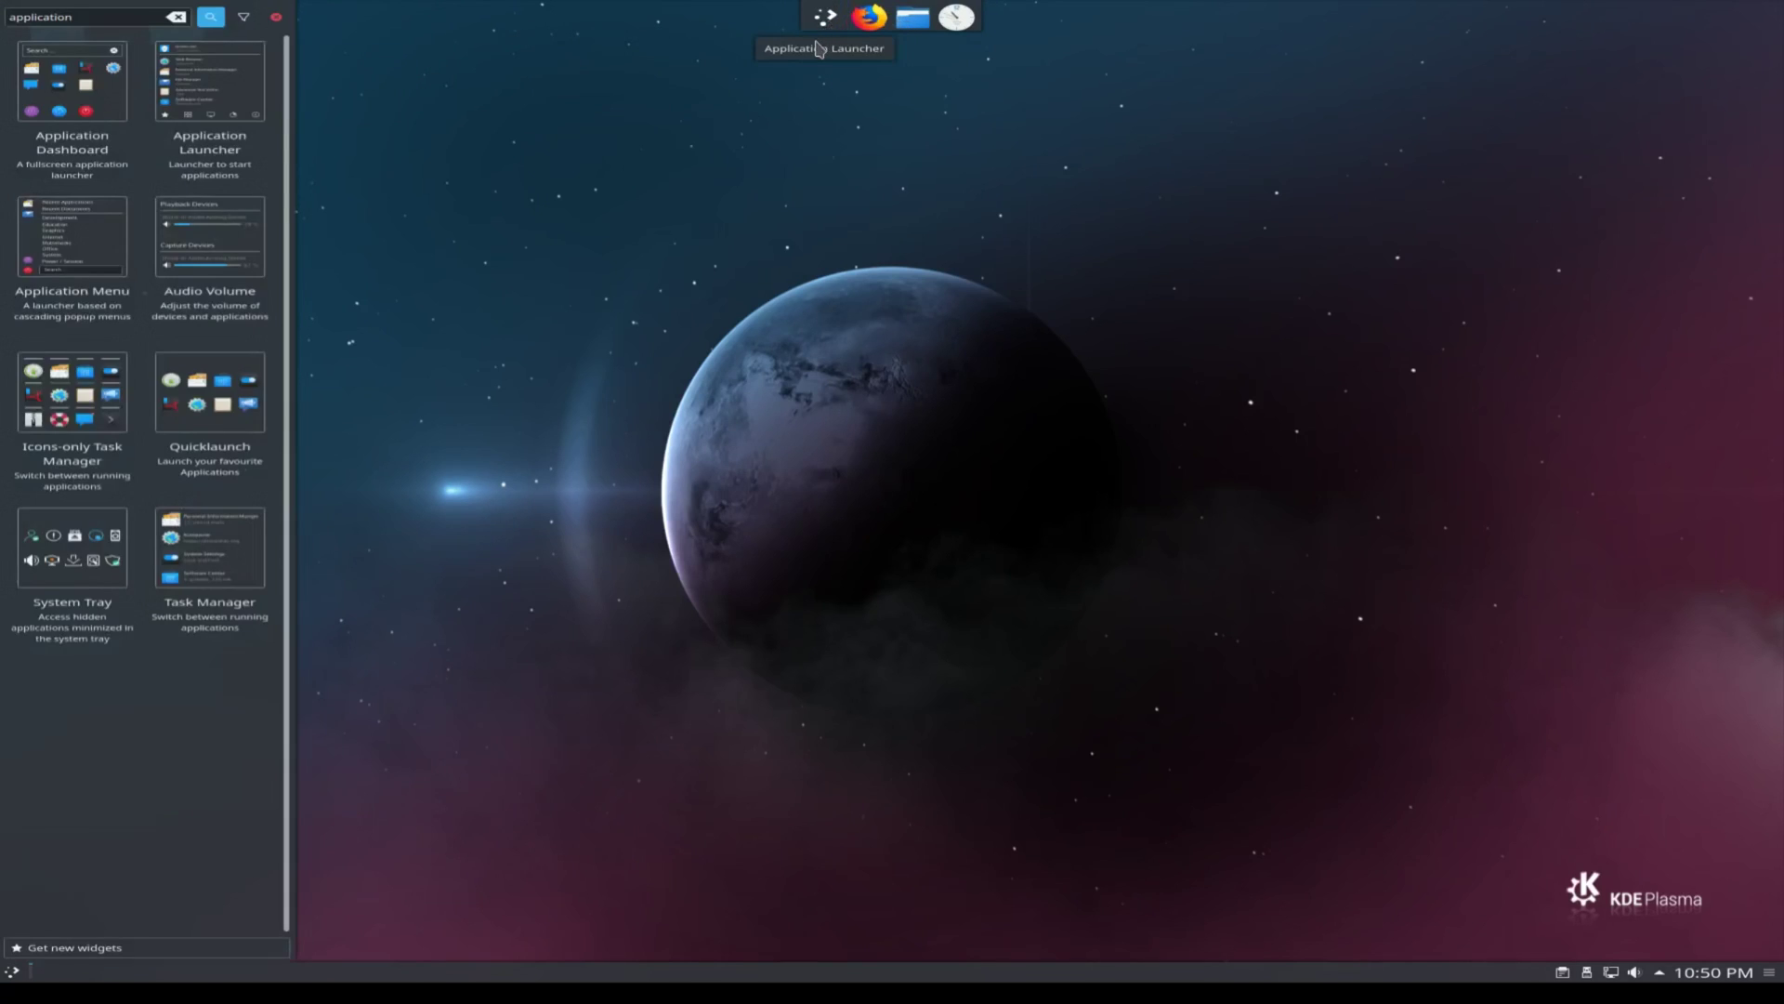
Test the new launcher, drag the System Tray onto the dock, and reopen dock settings.
left_click(824, 22)
left_click(823, 22)
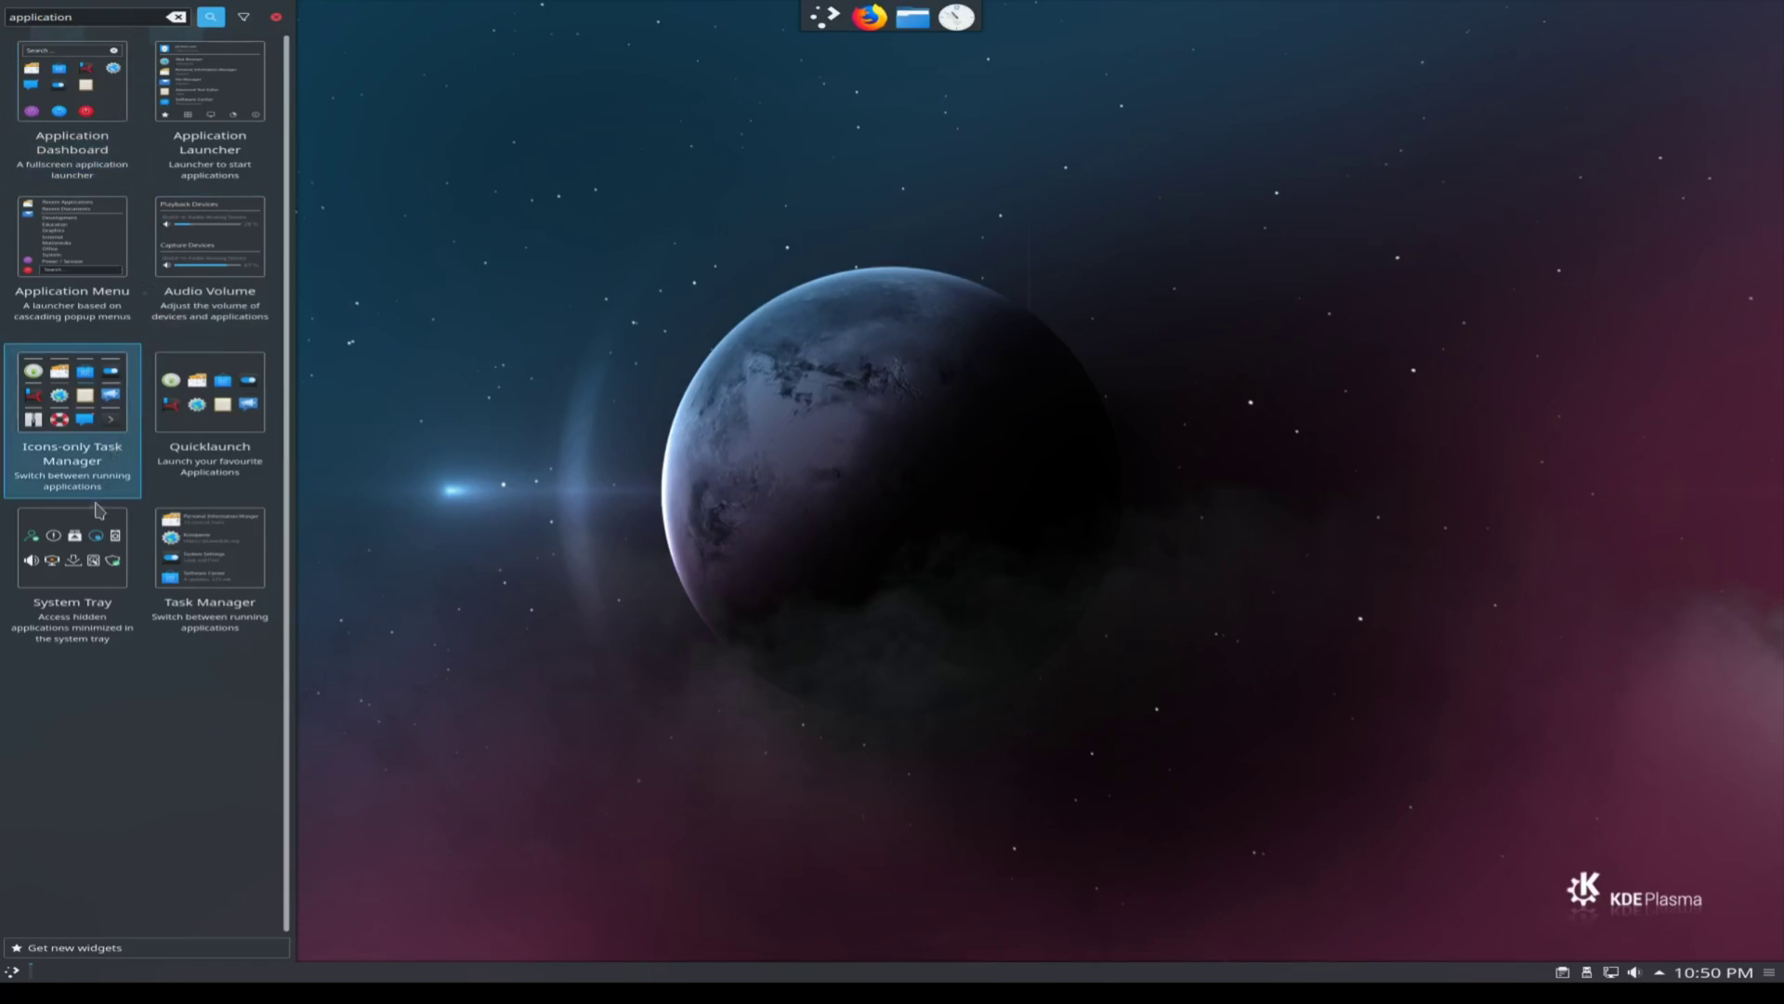
left_click_drag(120, 520, 985, 26)
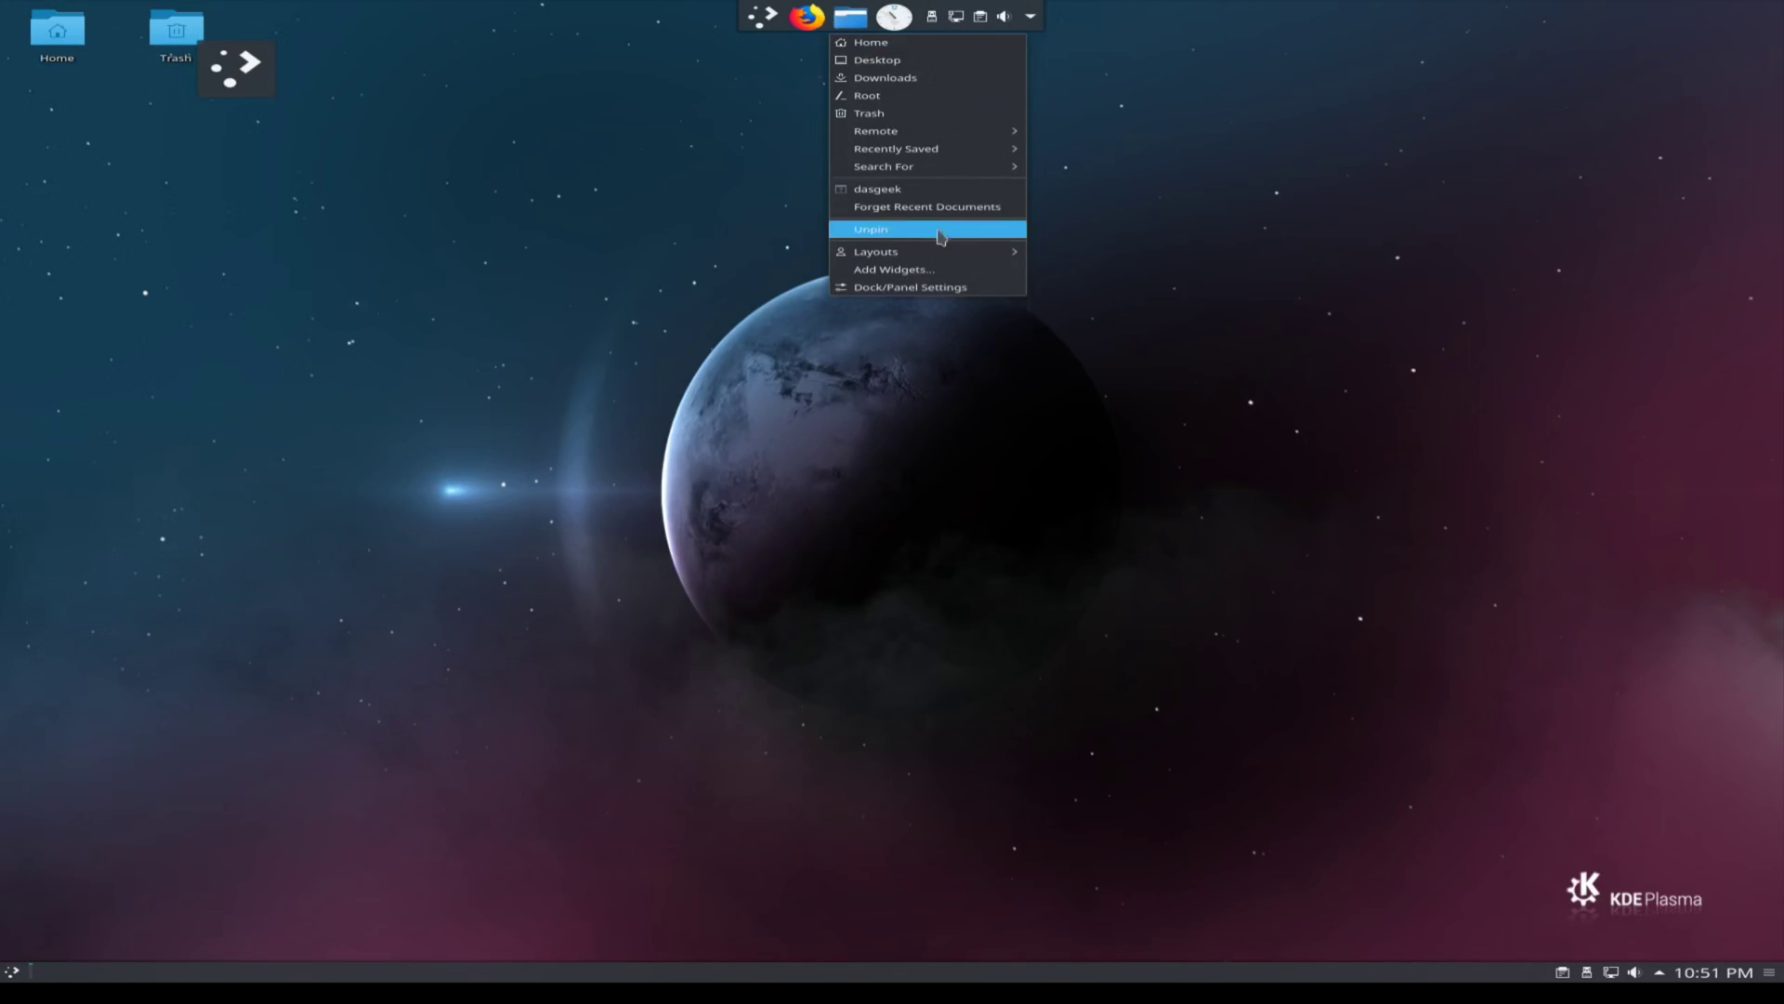
left_click(920, 288)
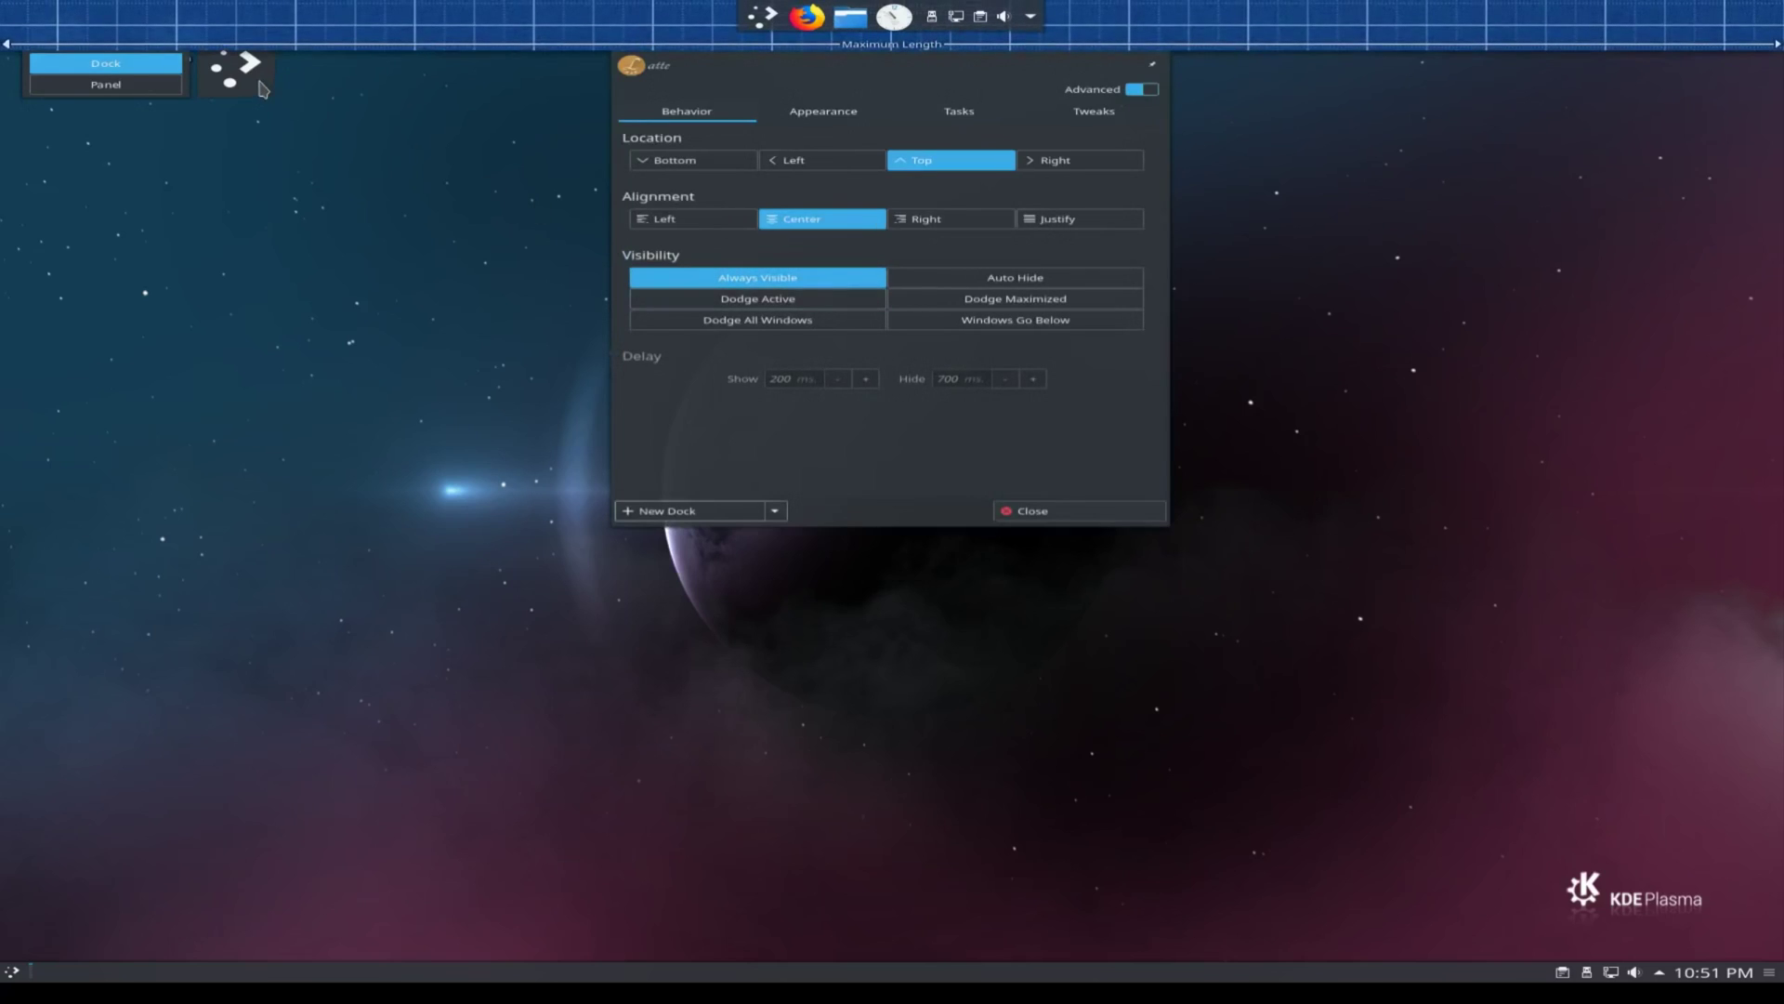
Switch the Latte dock to Panel mode so it spans full width, then close settings.
left_click(96, 88)
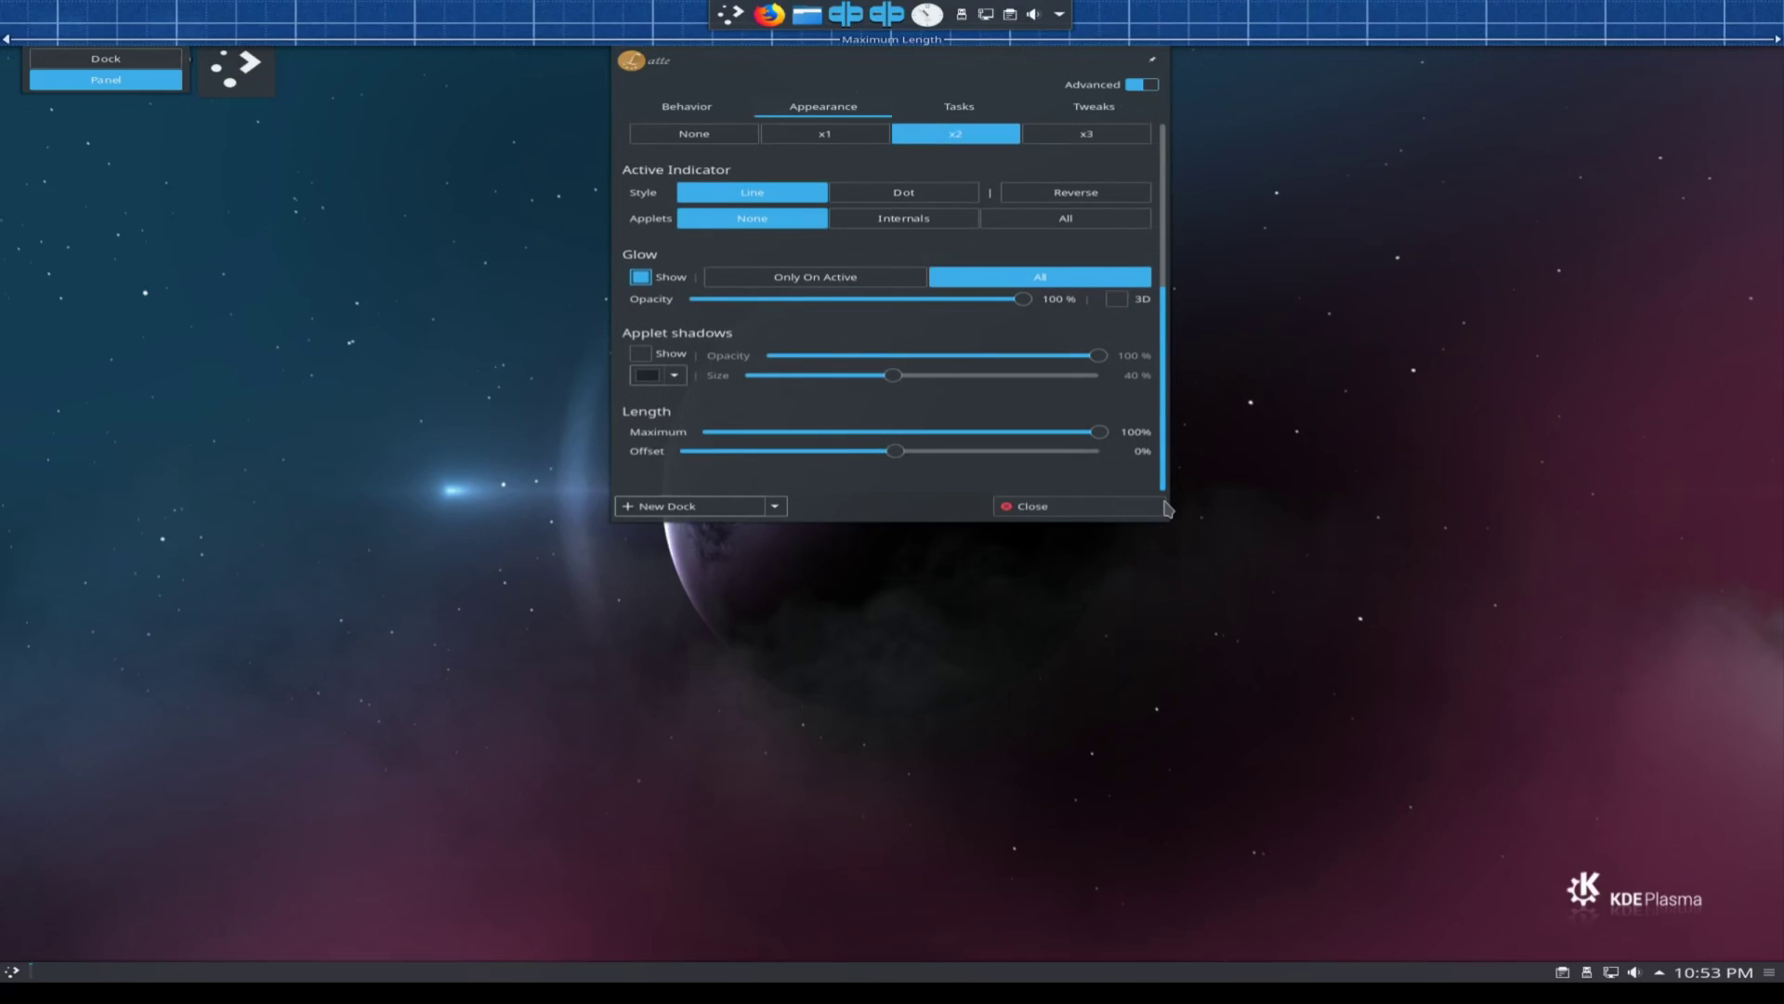
left_click(1009, 506)
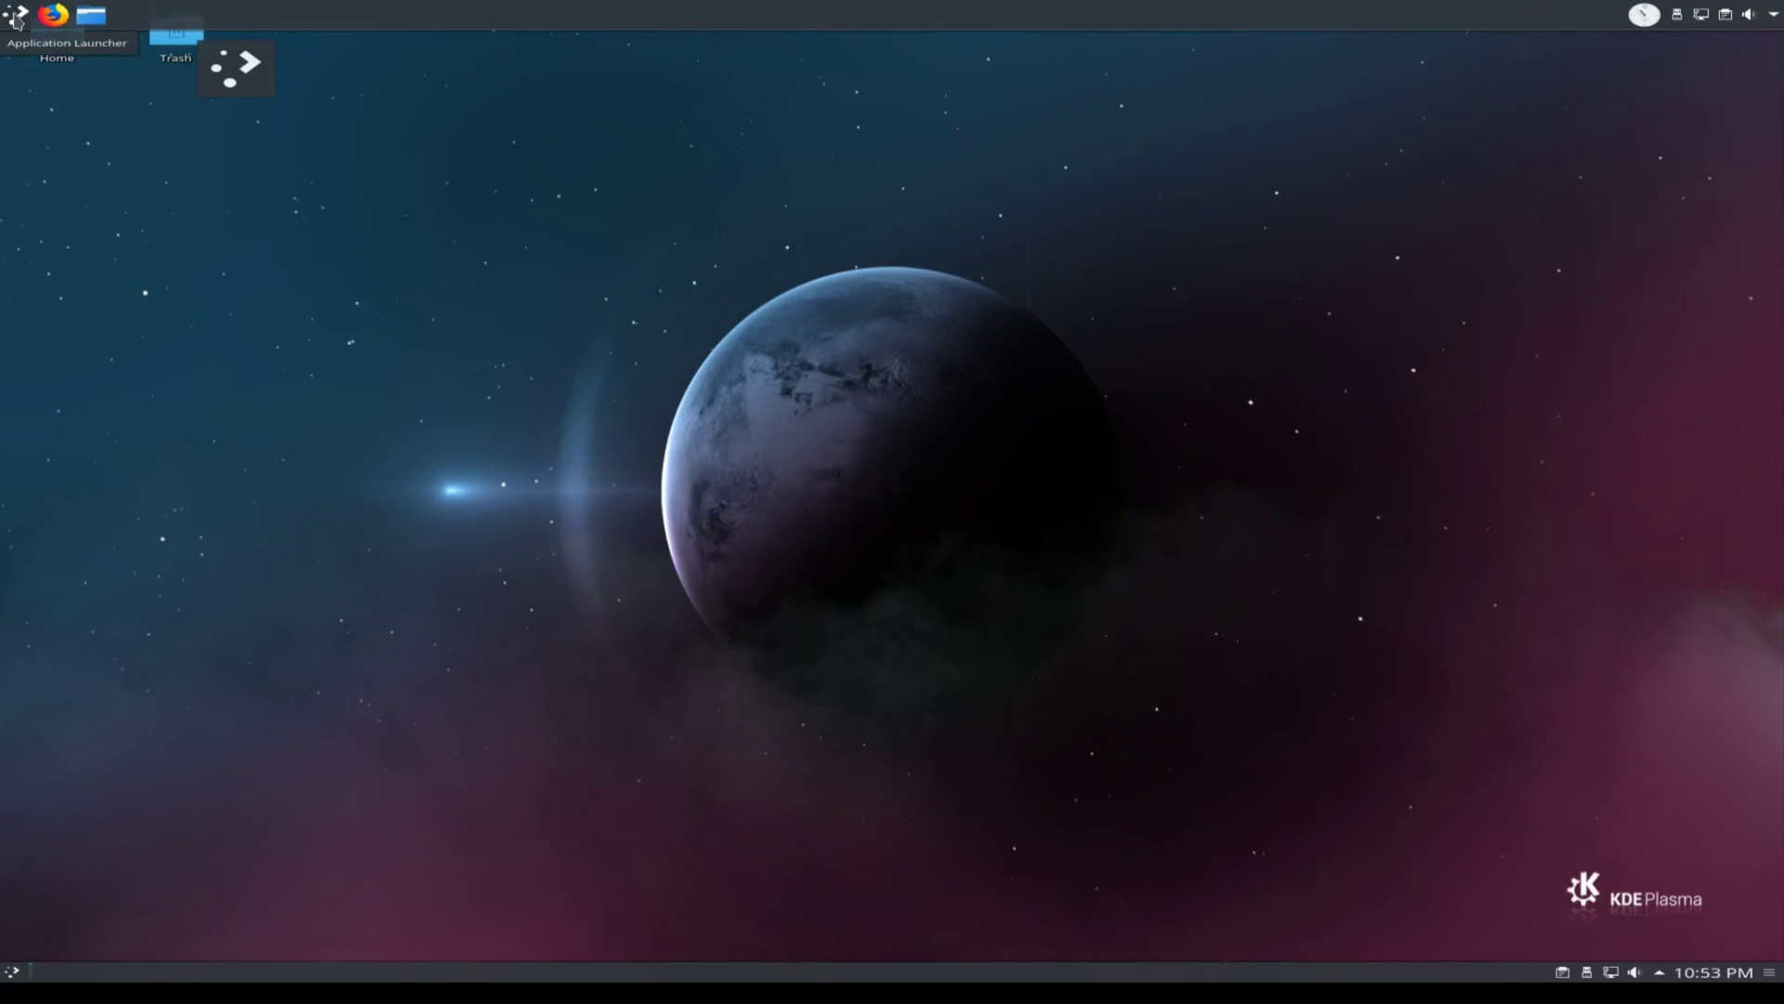
Delete the default bottom panel with Remove Panel under its More Settings, then right-click the top panel.
right_click(1468, 974)
mouse_move(1522, 960)
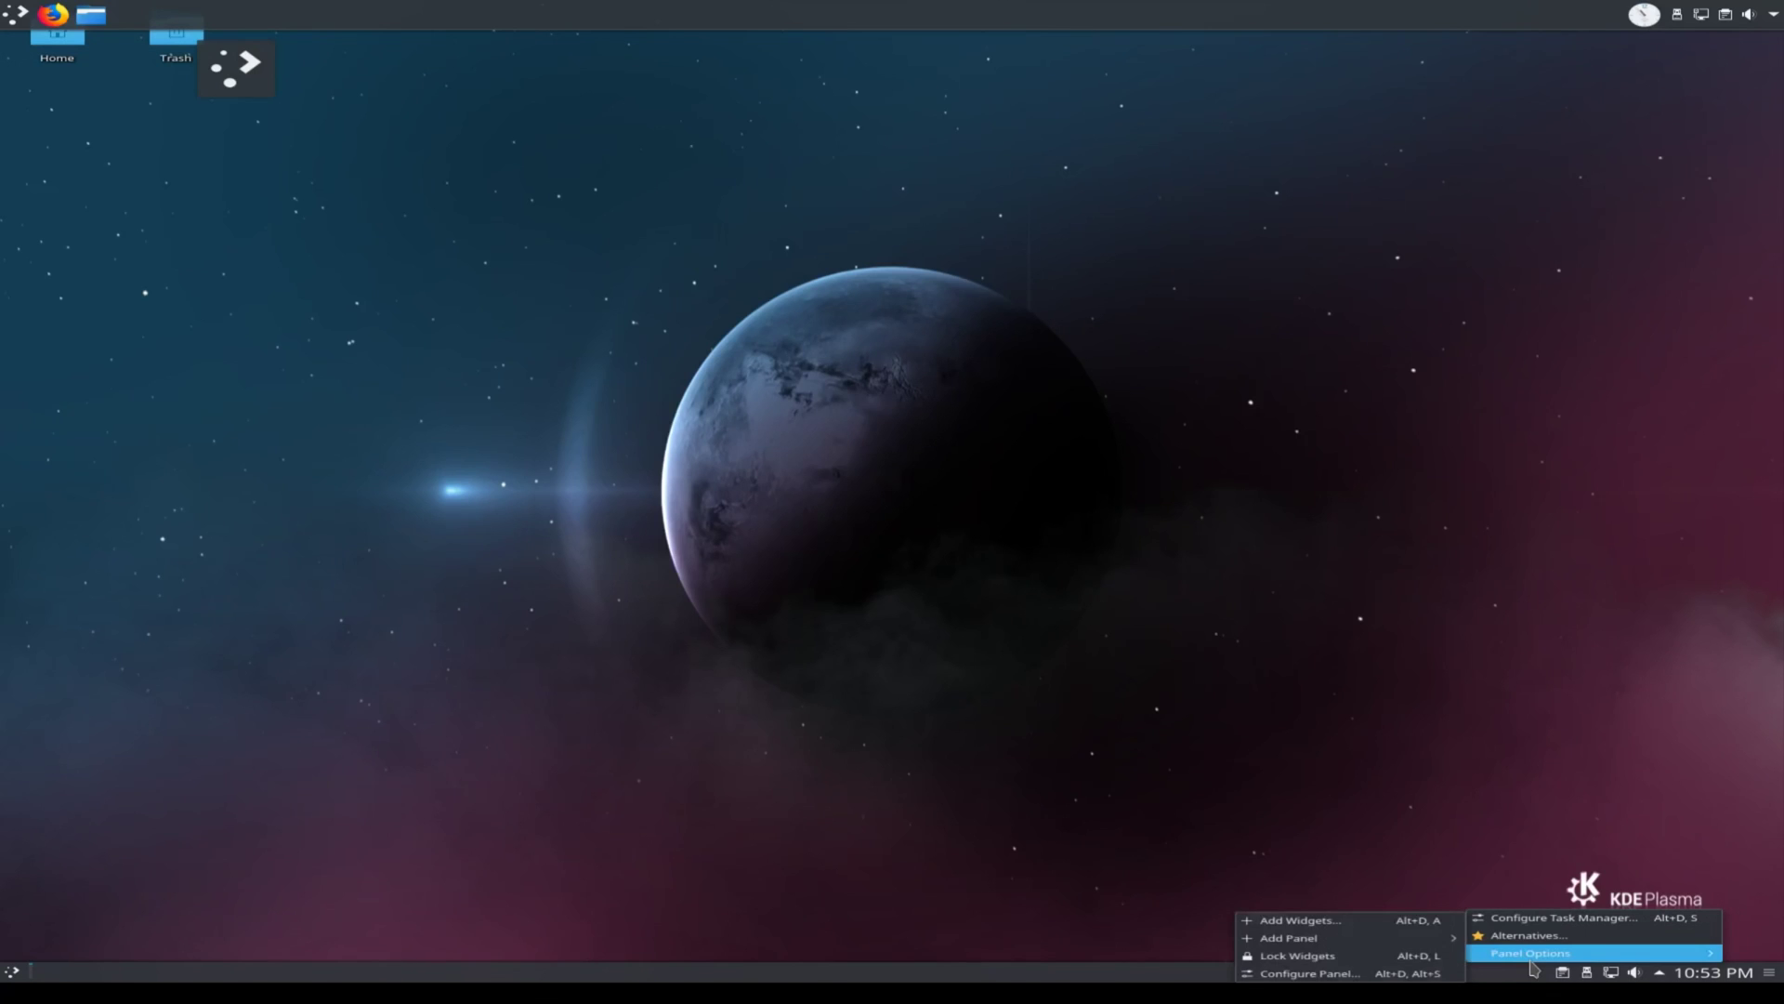
left_click(1405, 974)
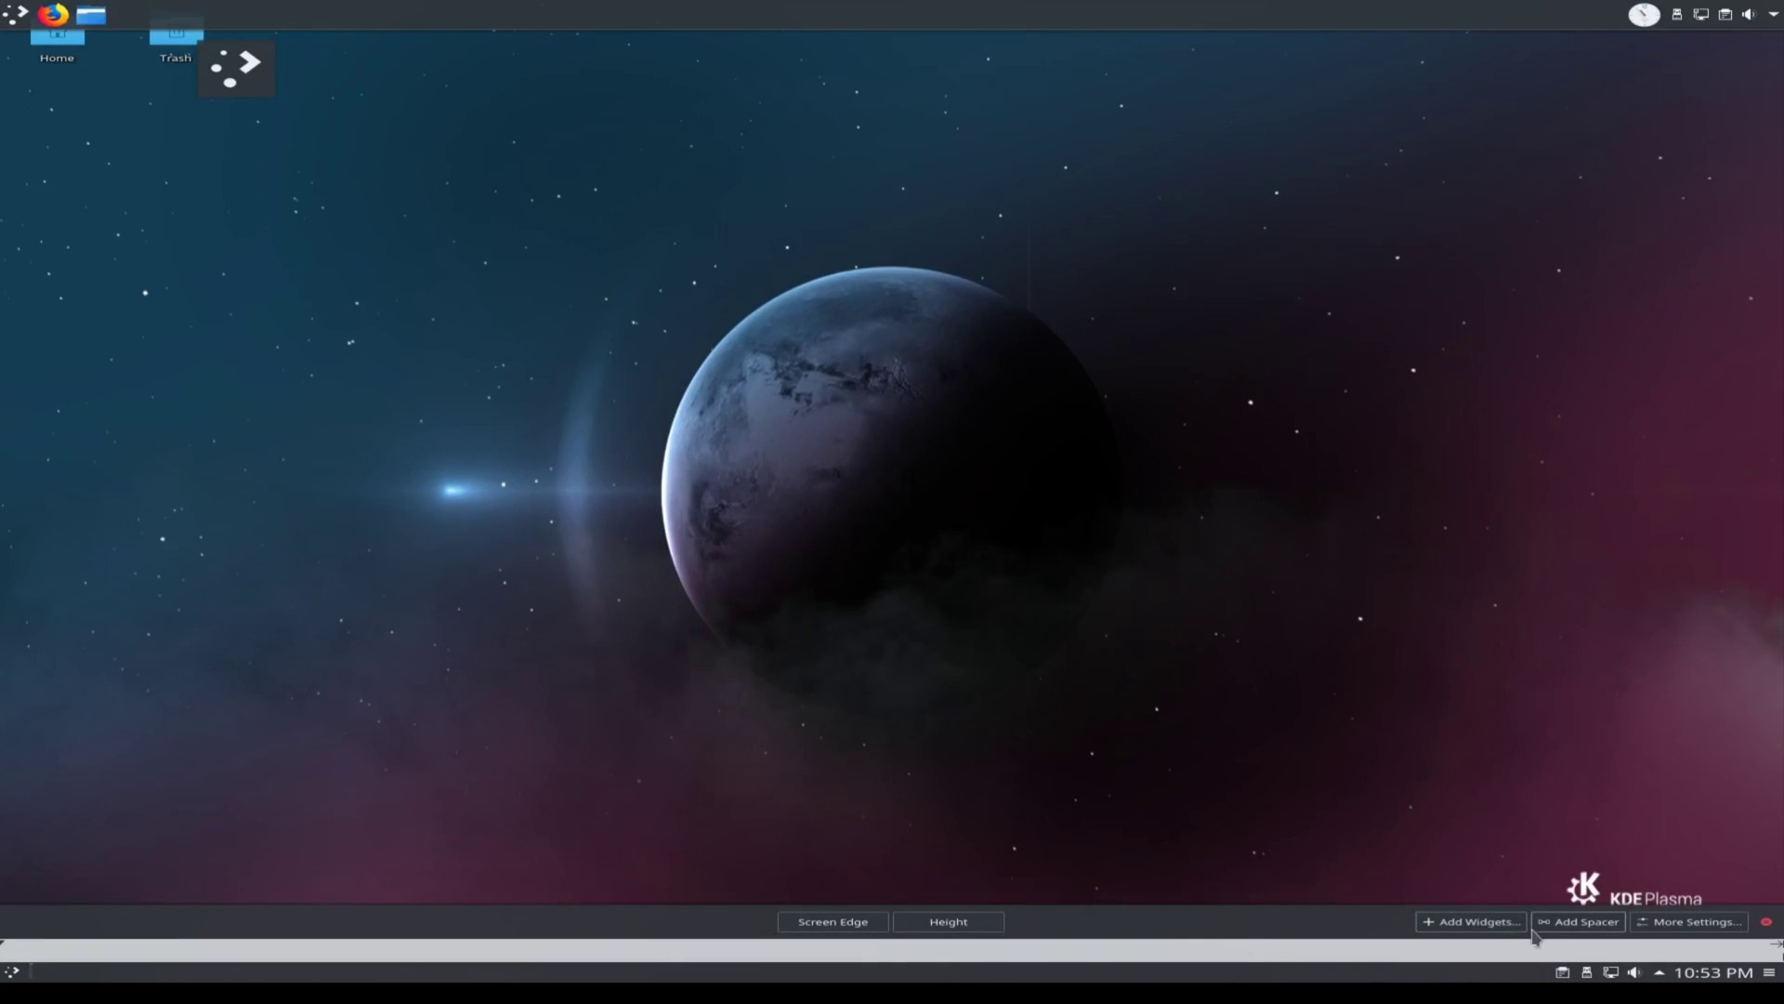
left_click(1703, 925)
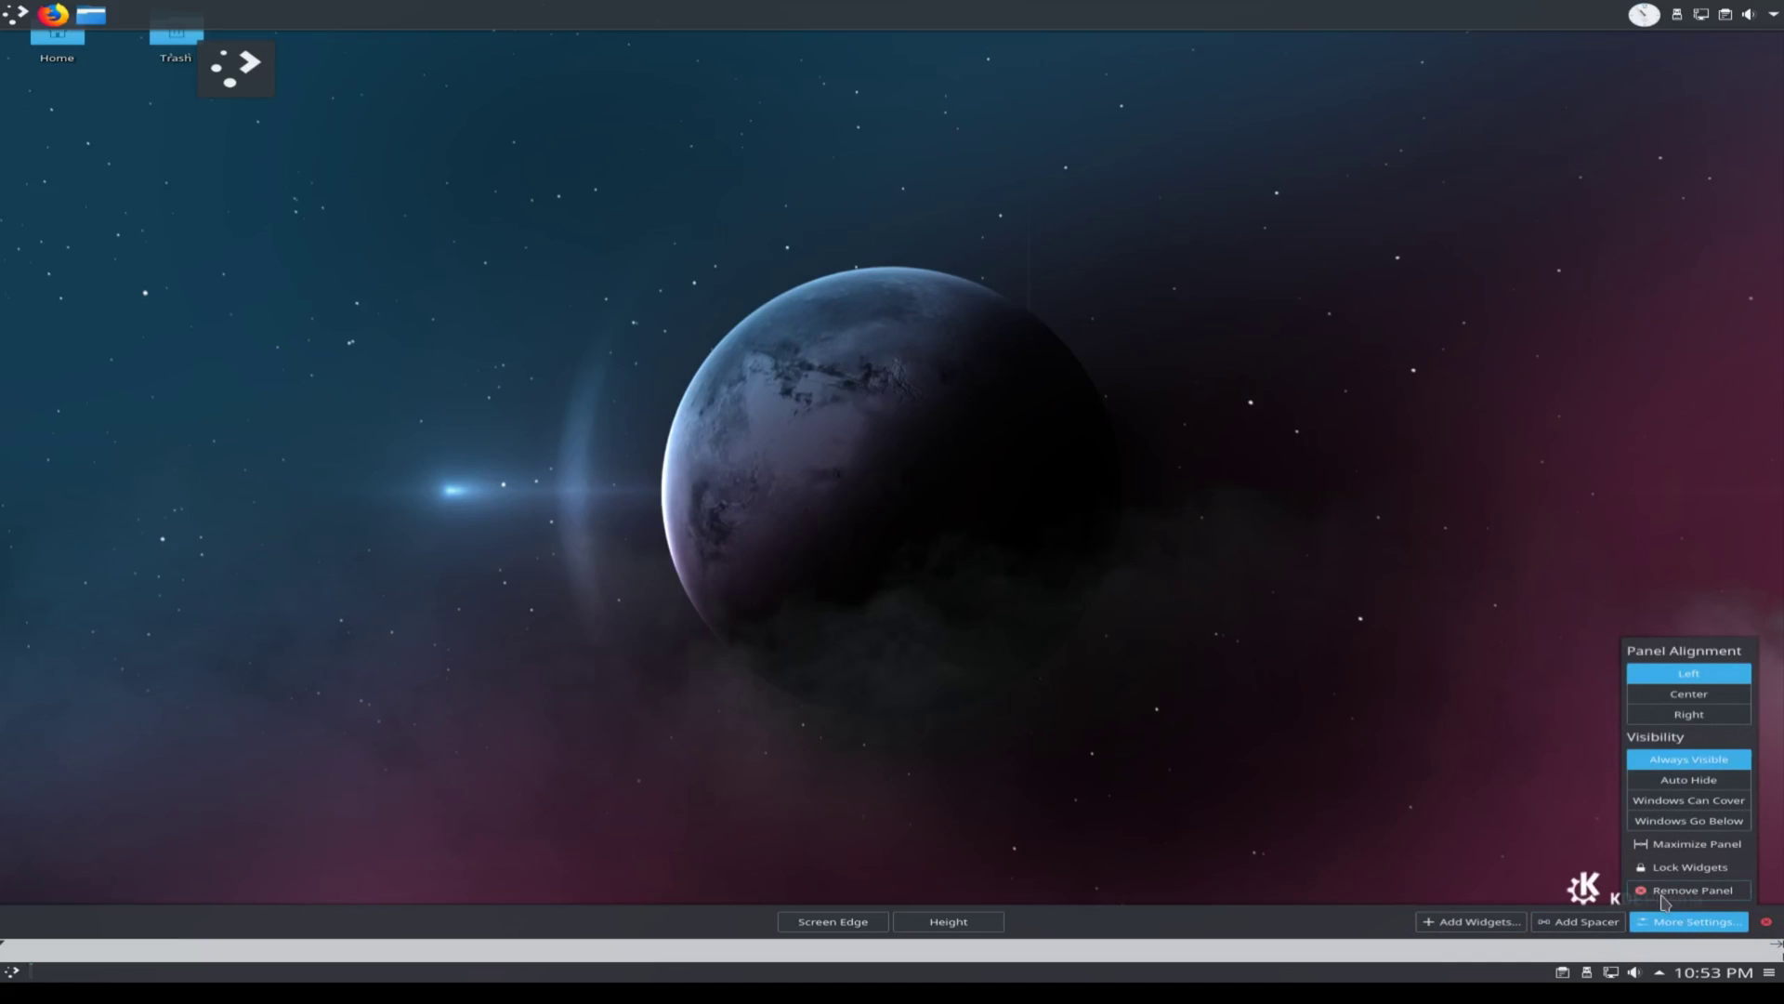
left_click(1691, 891)
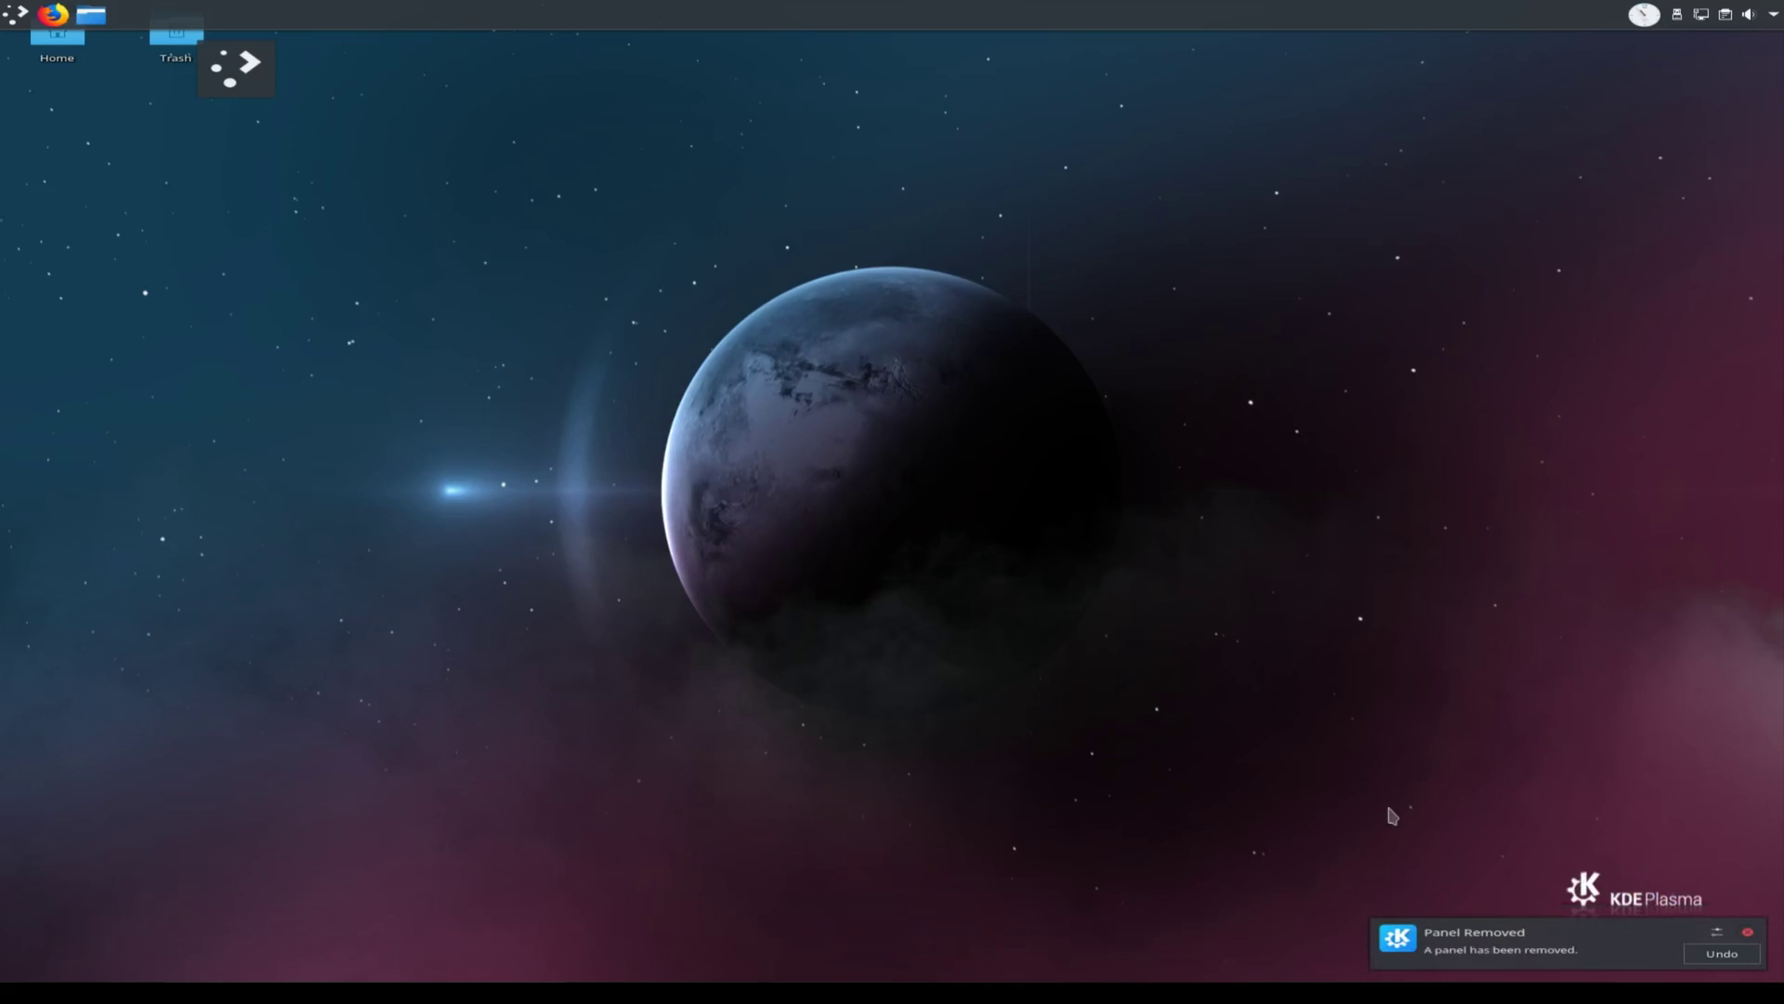
right_click(948, 26)
Set the Latte panel's location to Bottom in its settings.
left_click(913, 120)
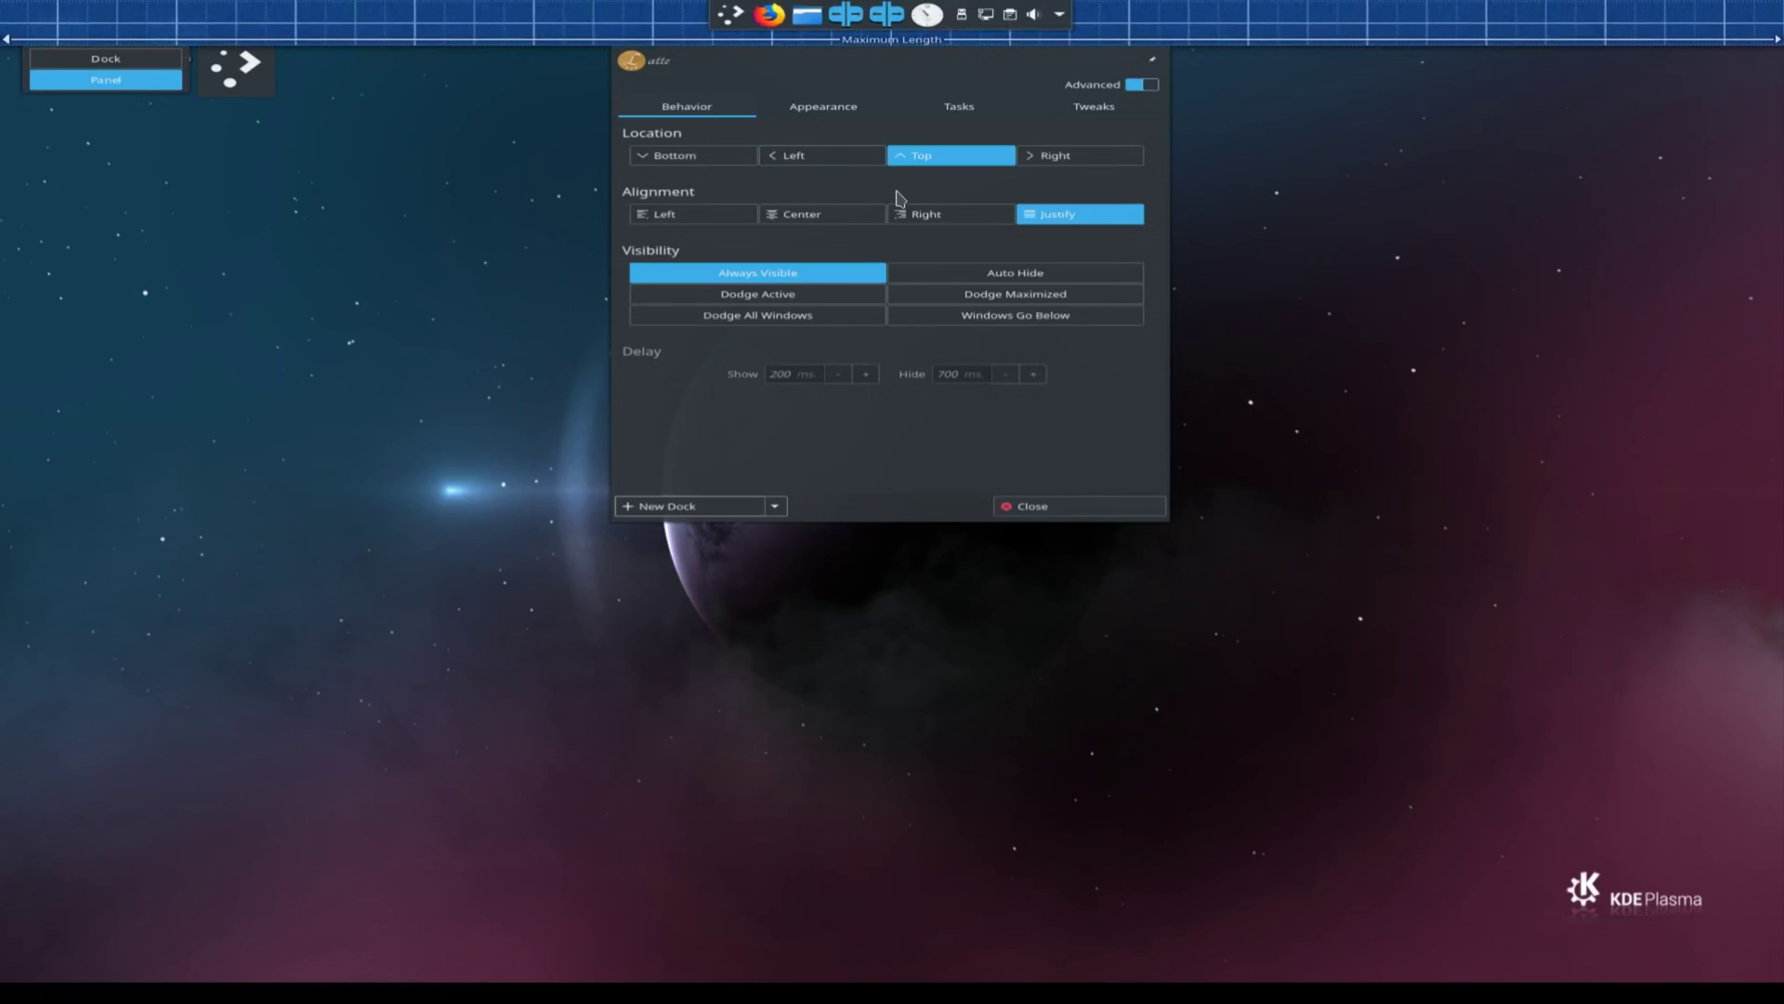
left_click(703, 159)
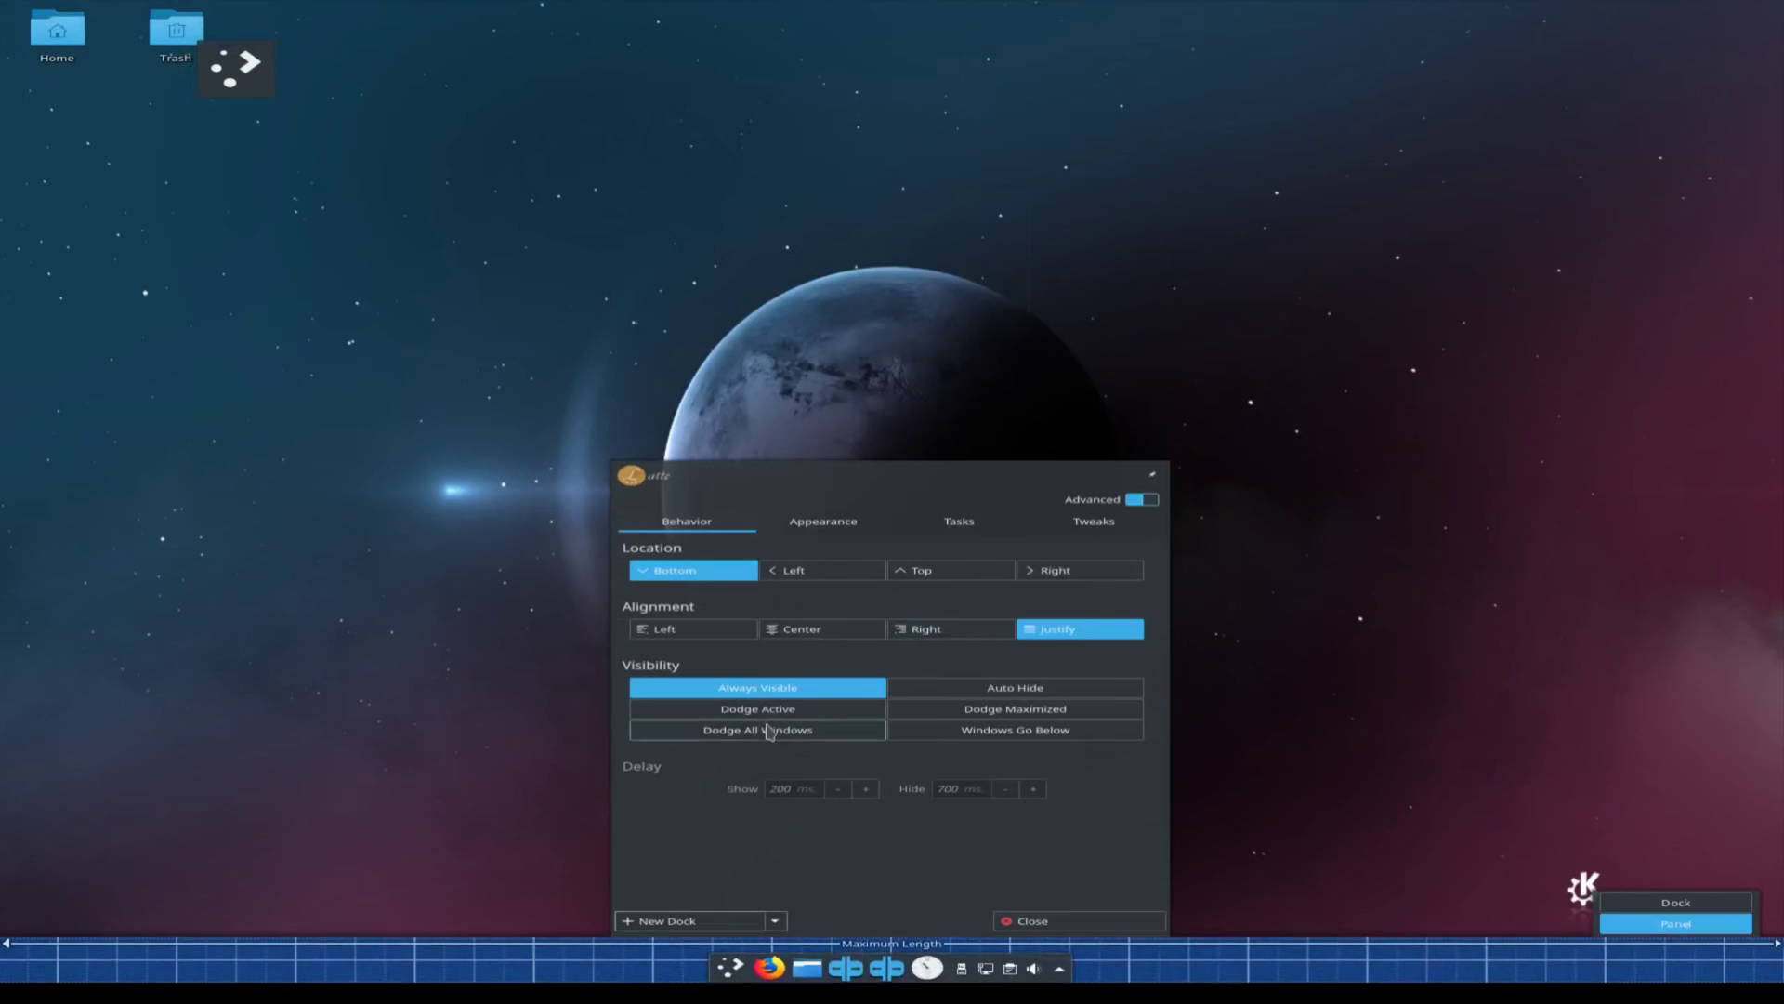
left_click(1031, 920)
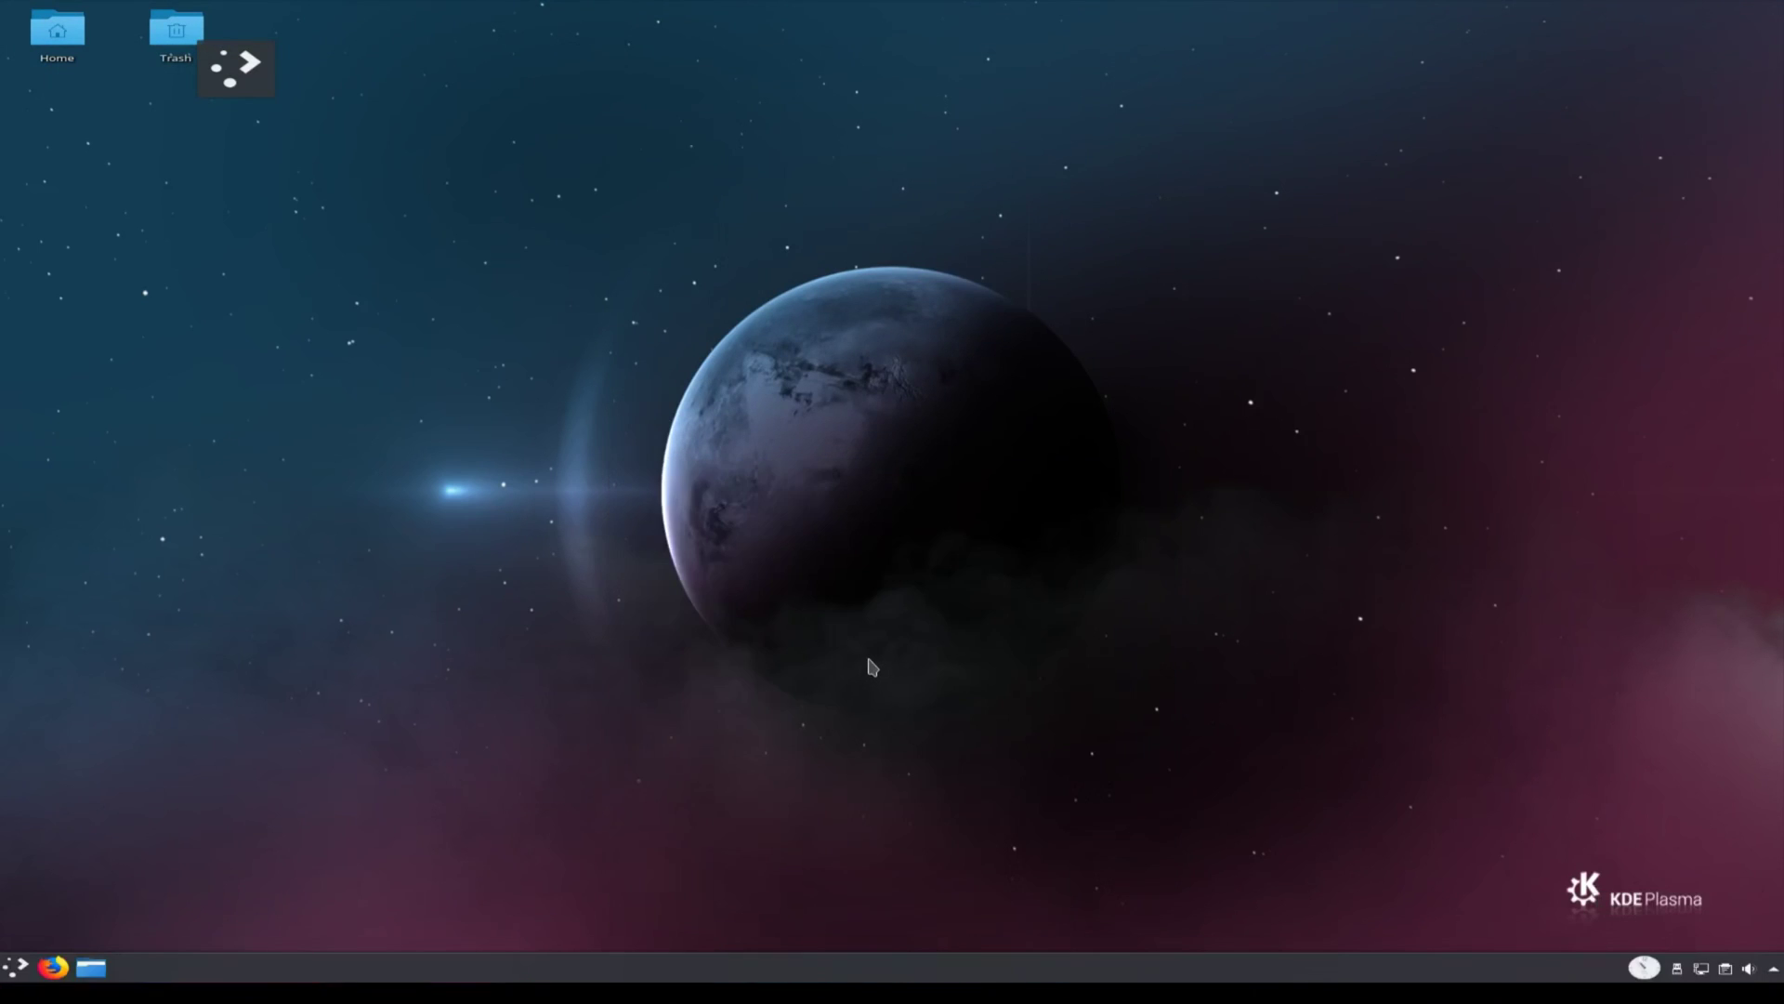
Delete the Analog Clock applet from the panel in Dock/Panel Settings.
left_click(14, 968)
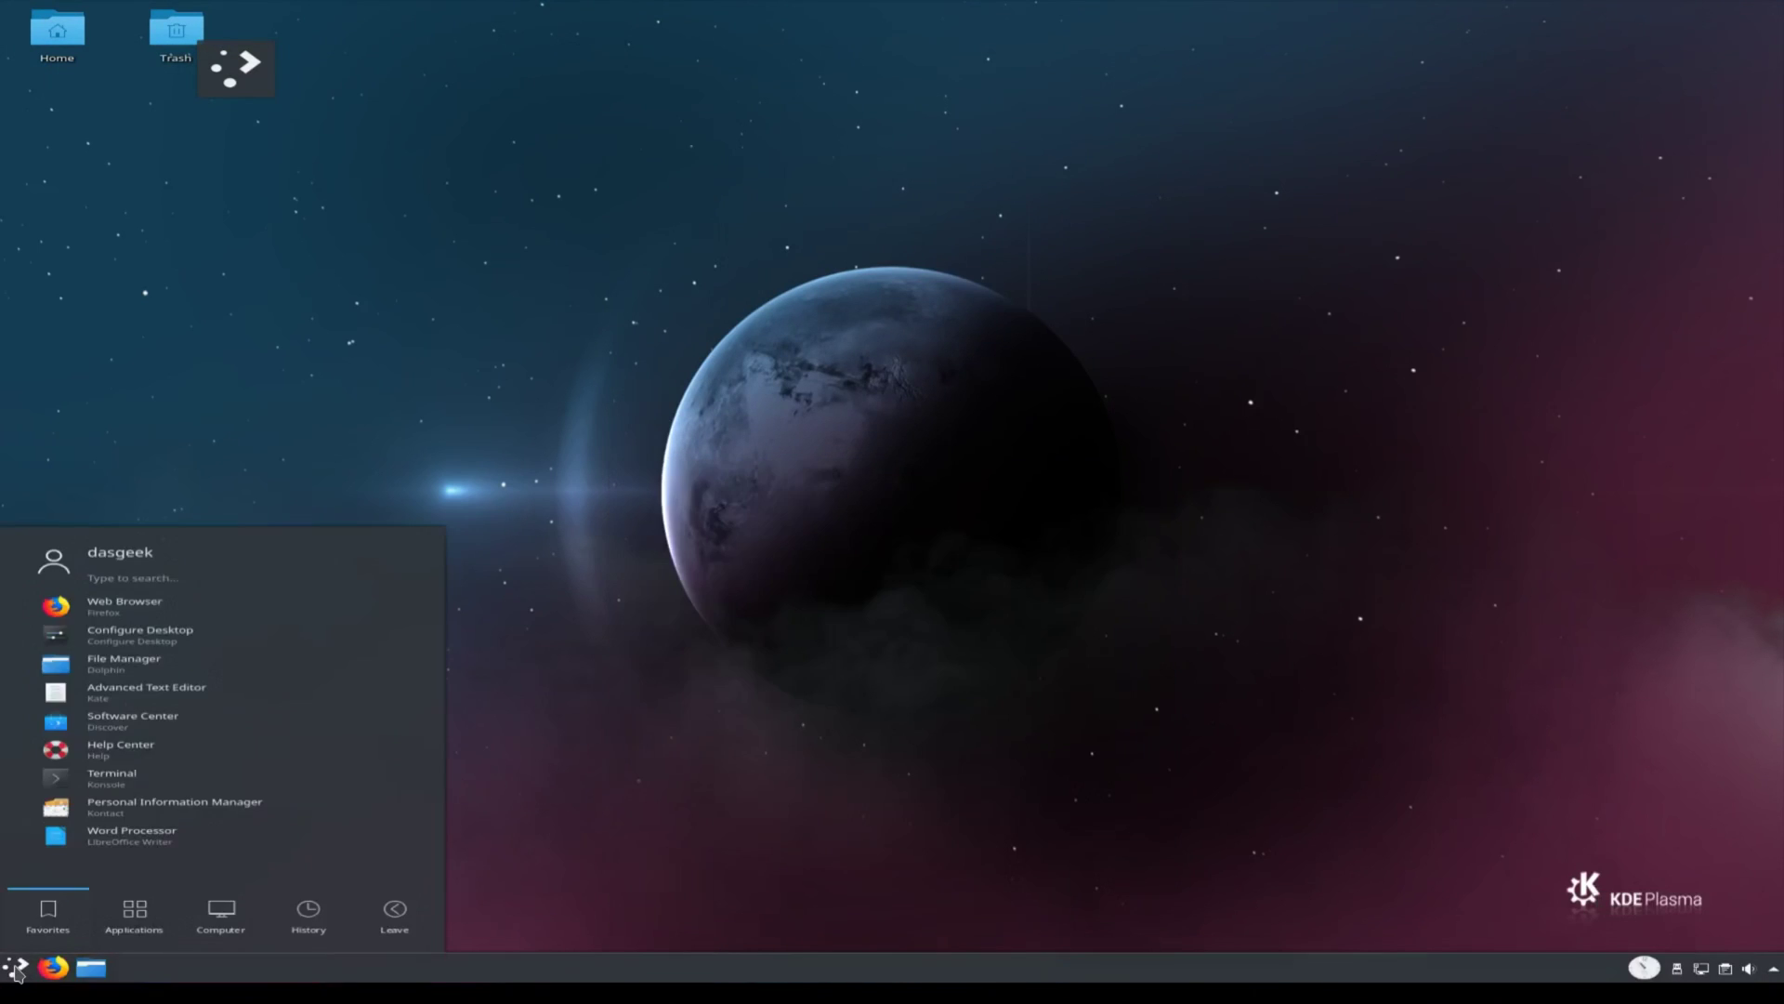
left_click(15, 968)
right_click(1645, 968)
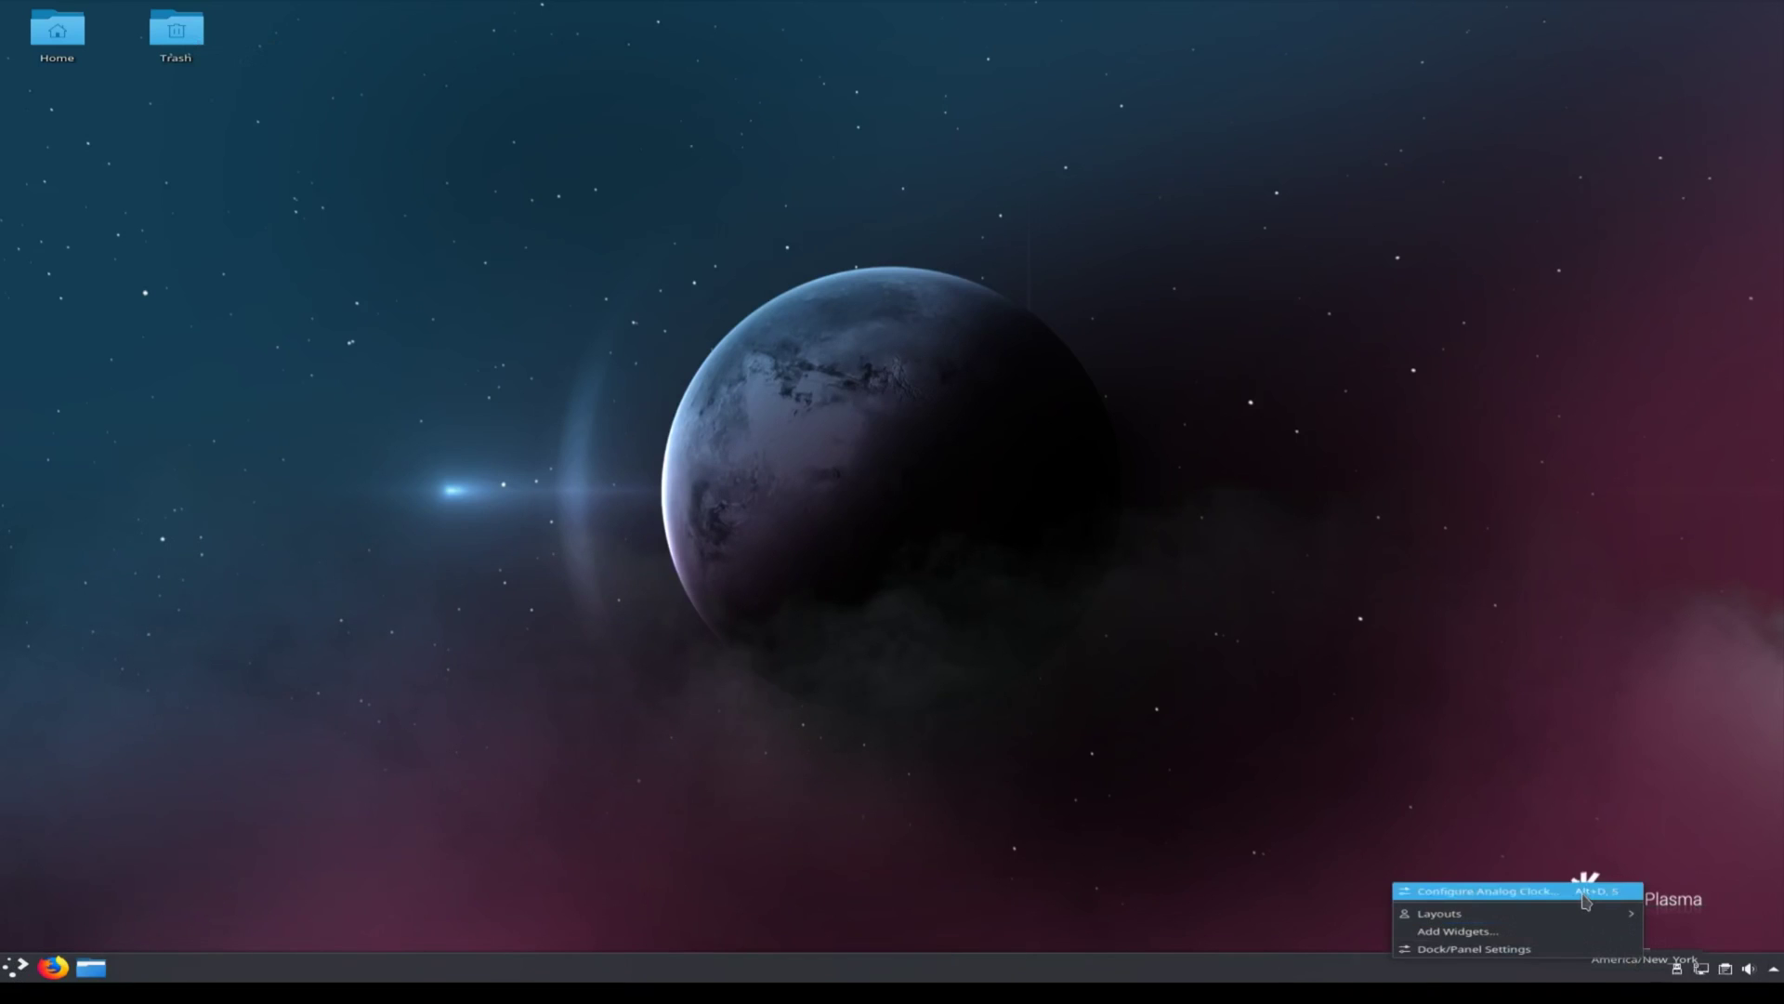
left_click(1565, 949)
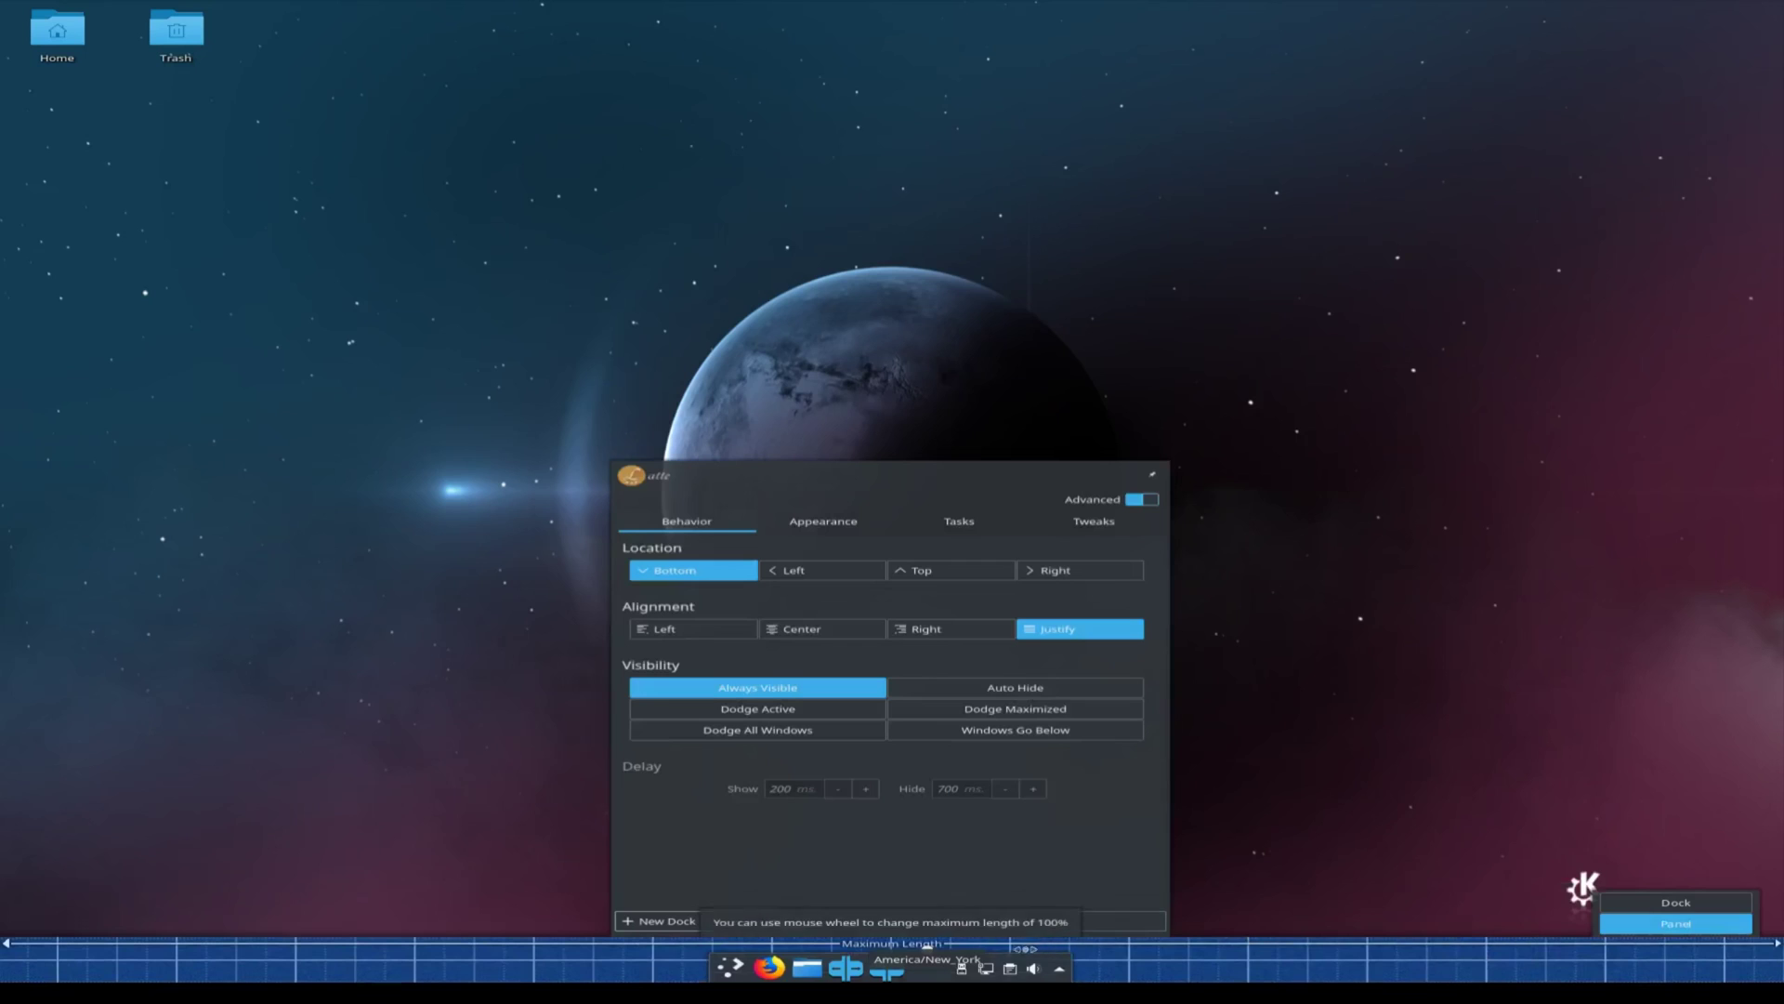
mouse_move(934, 952)
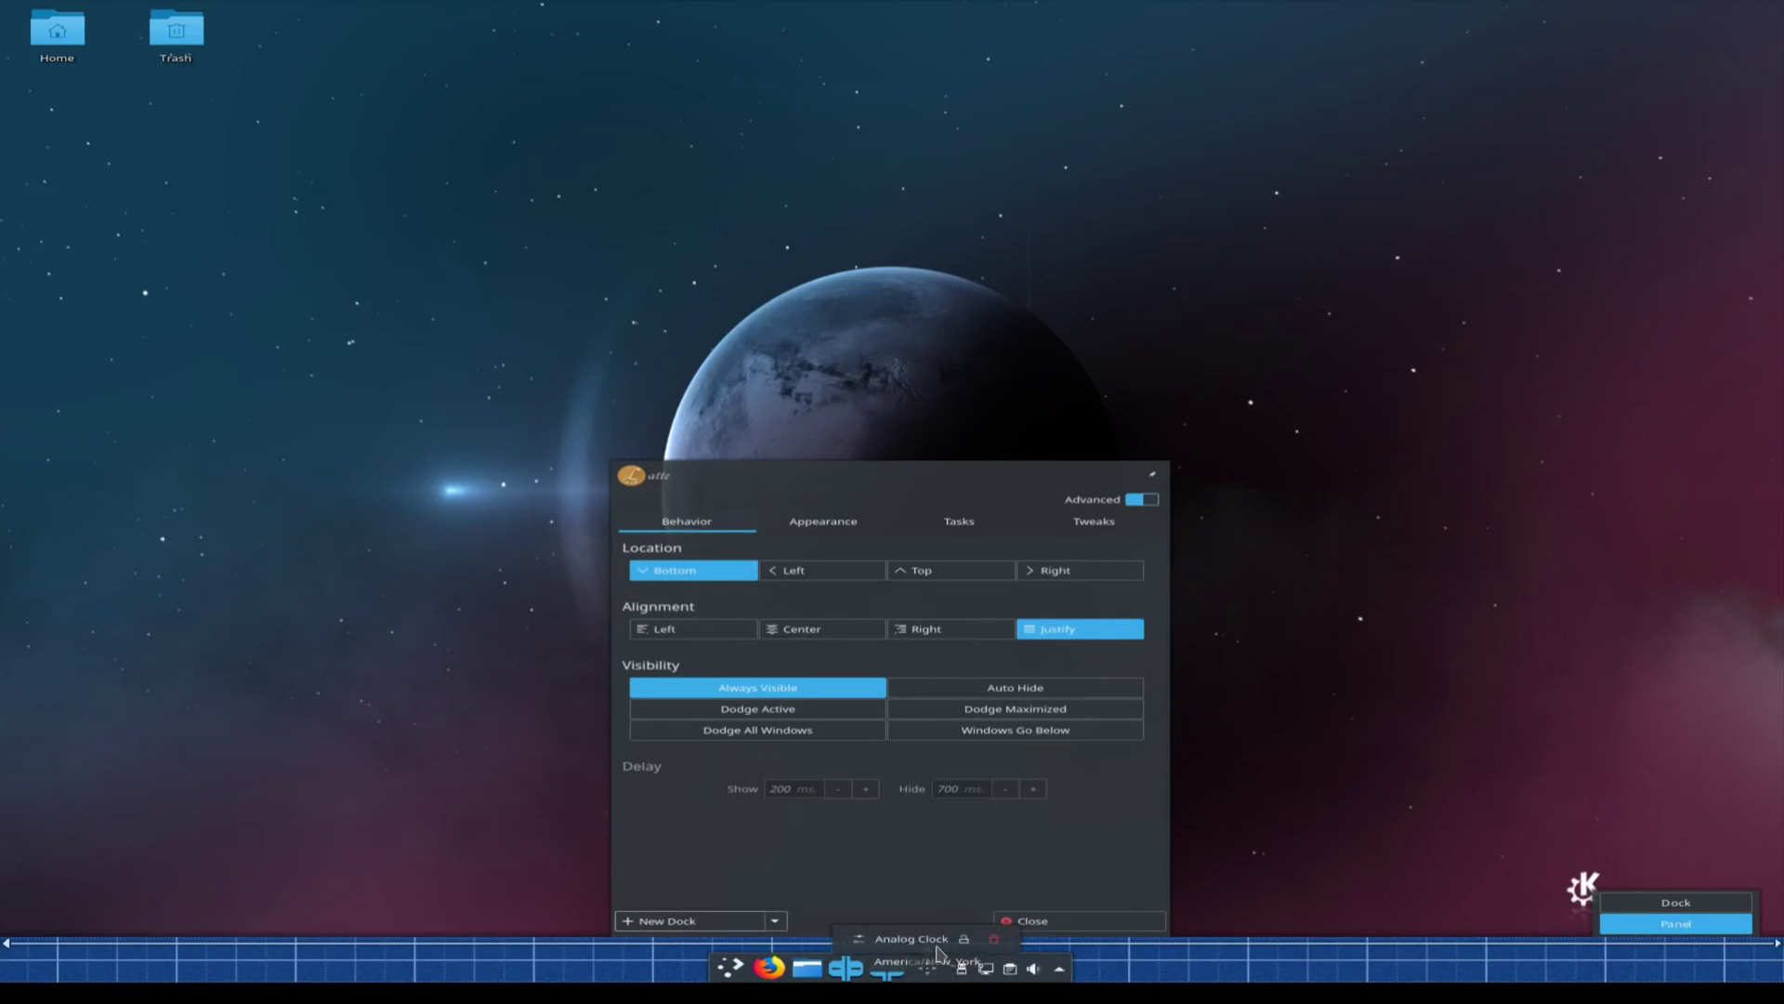
left_click(994, 938)
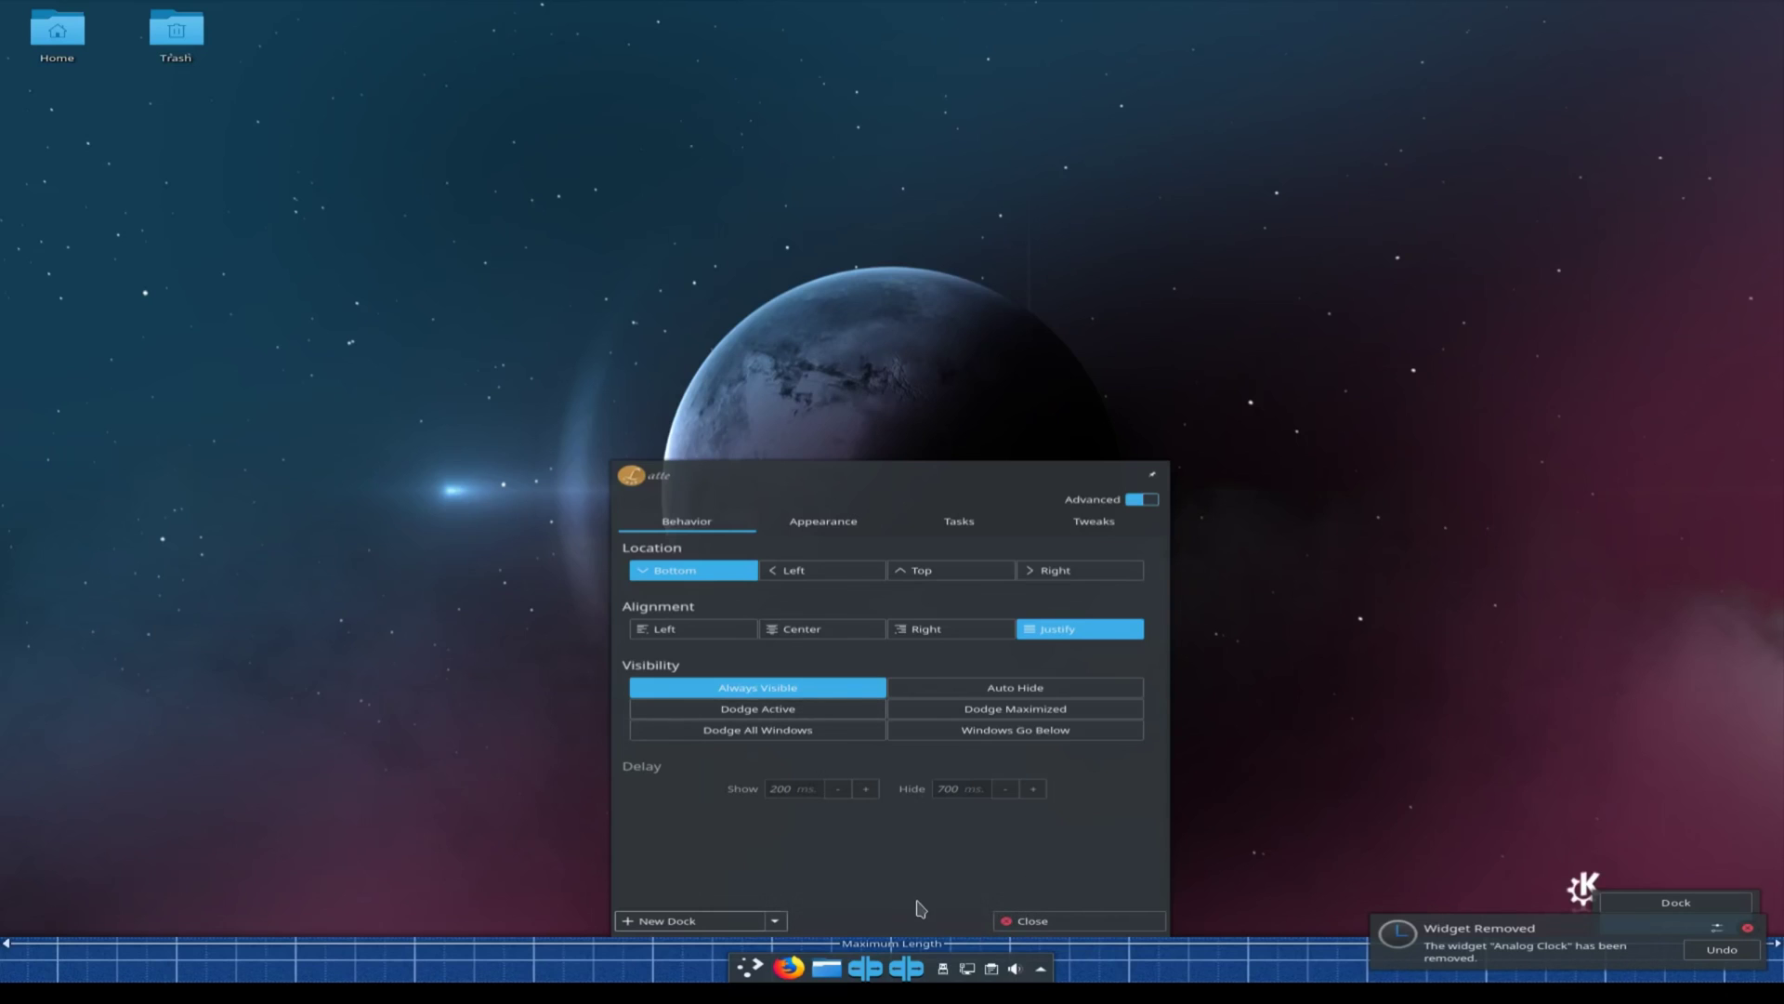
Search the widgets for 'clock' and drop a Digital Clock beside the tray.
right_click(781, 969)
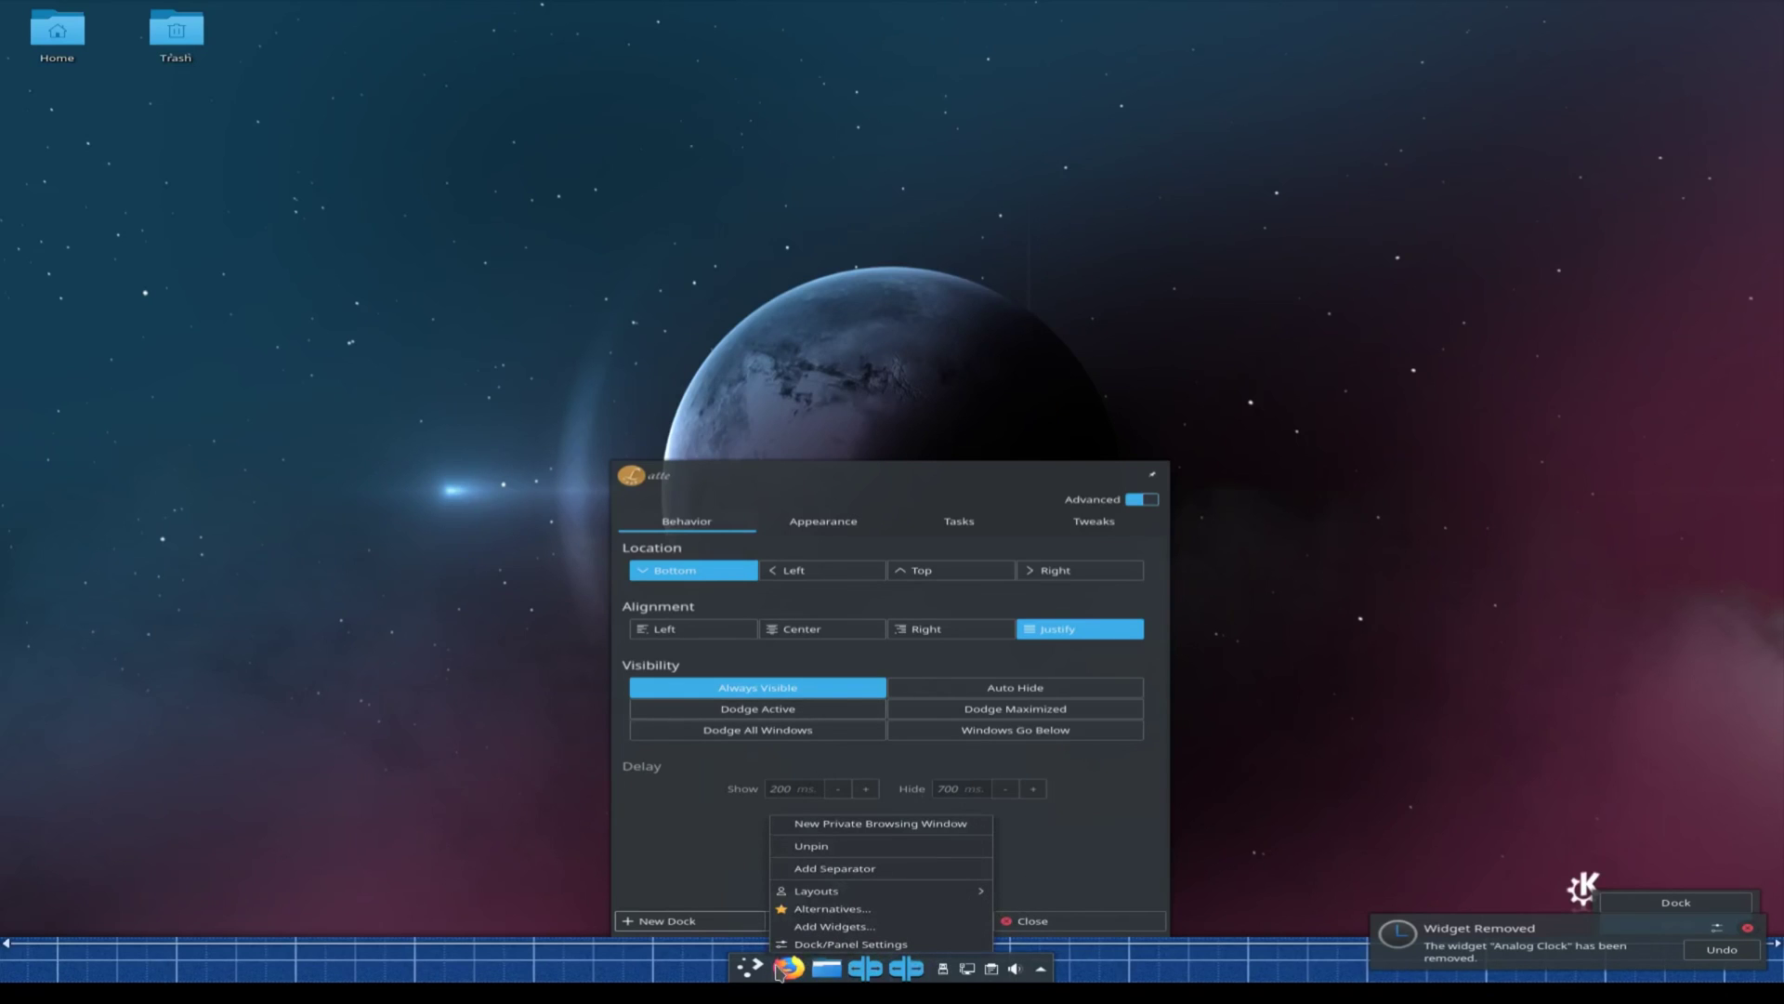
left_click(835, 927)
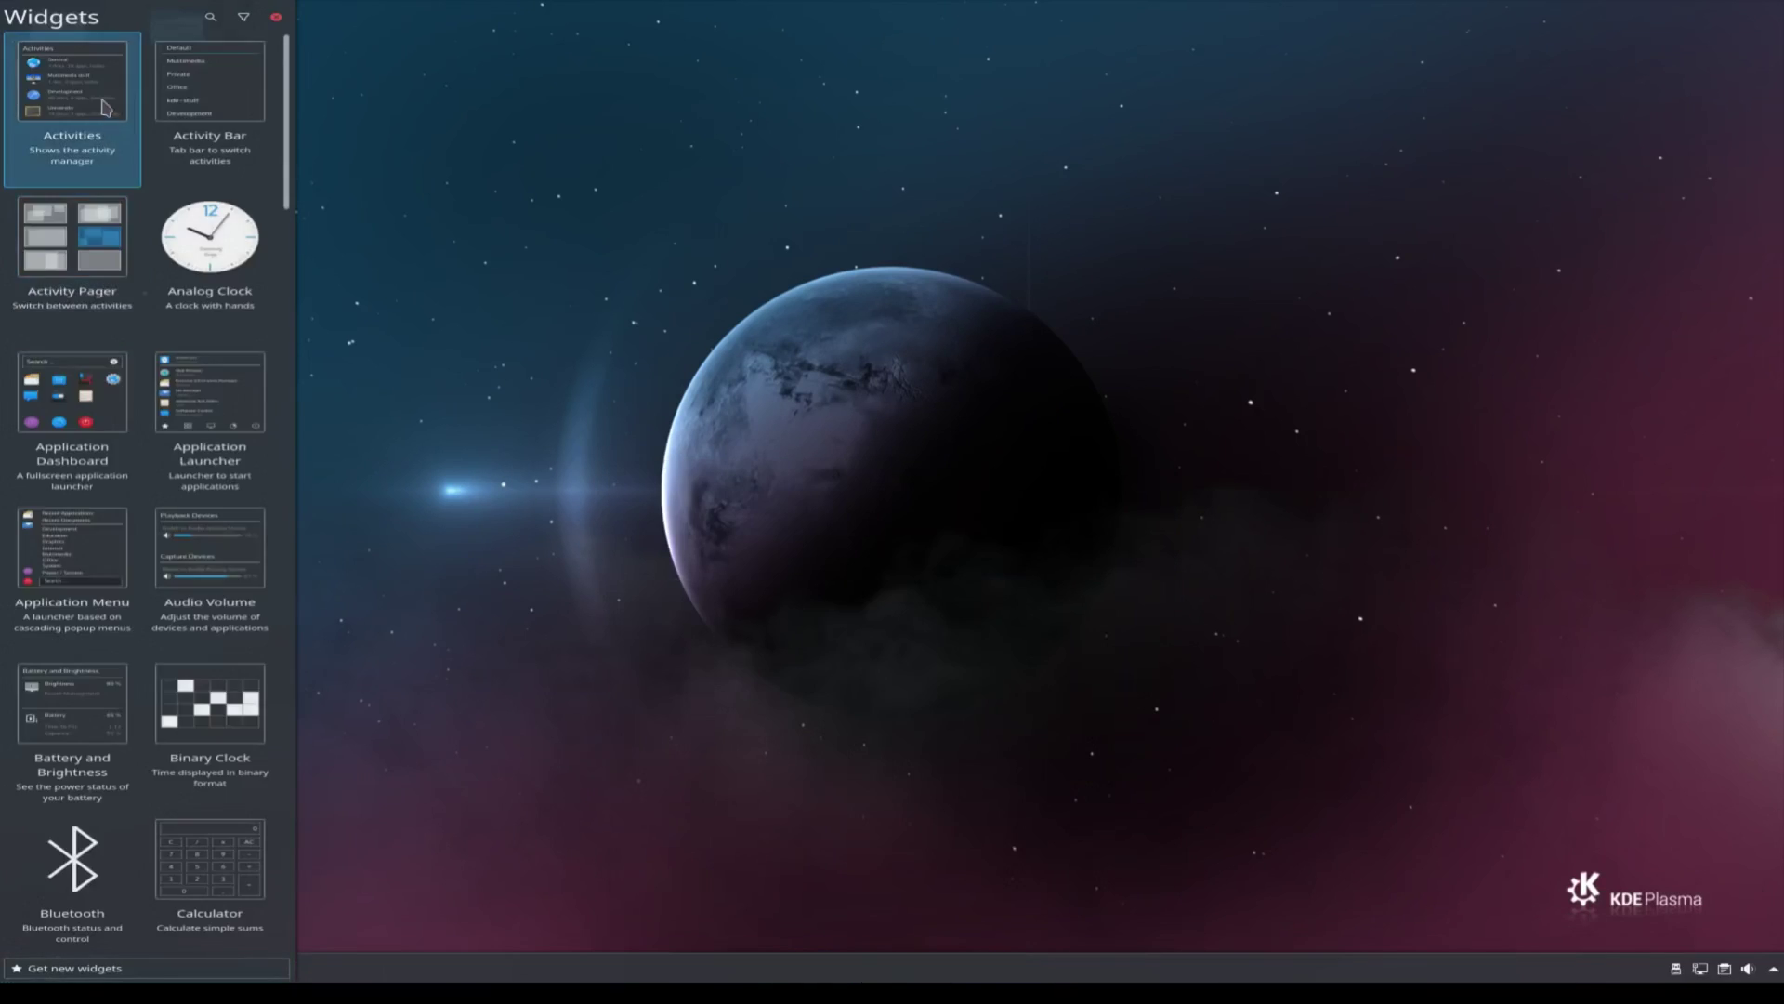
left_click(211, 20)
type("clock")
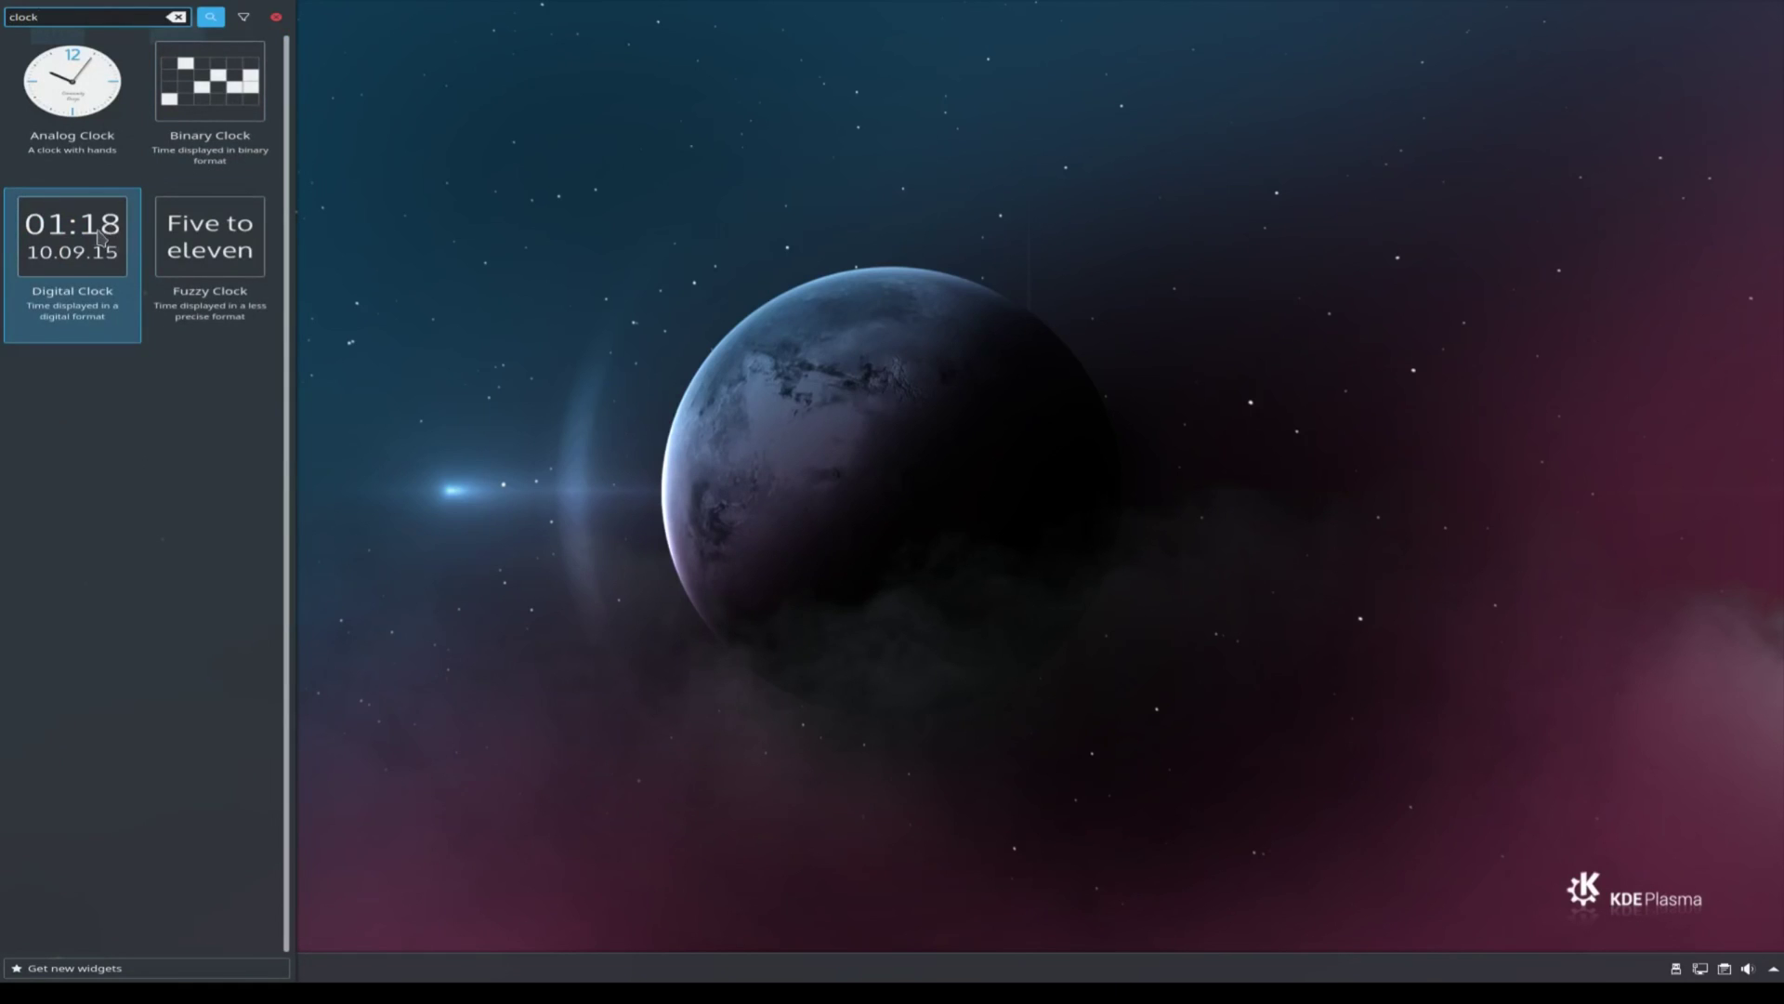
left_click_drag(111, 231, 893, 965)
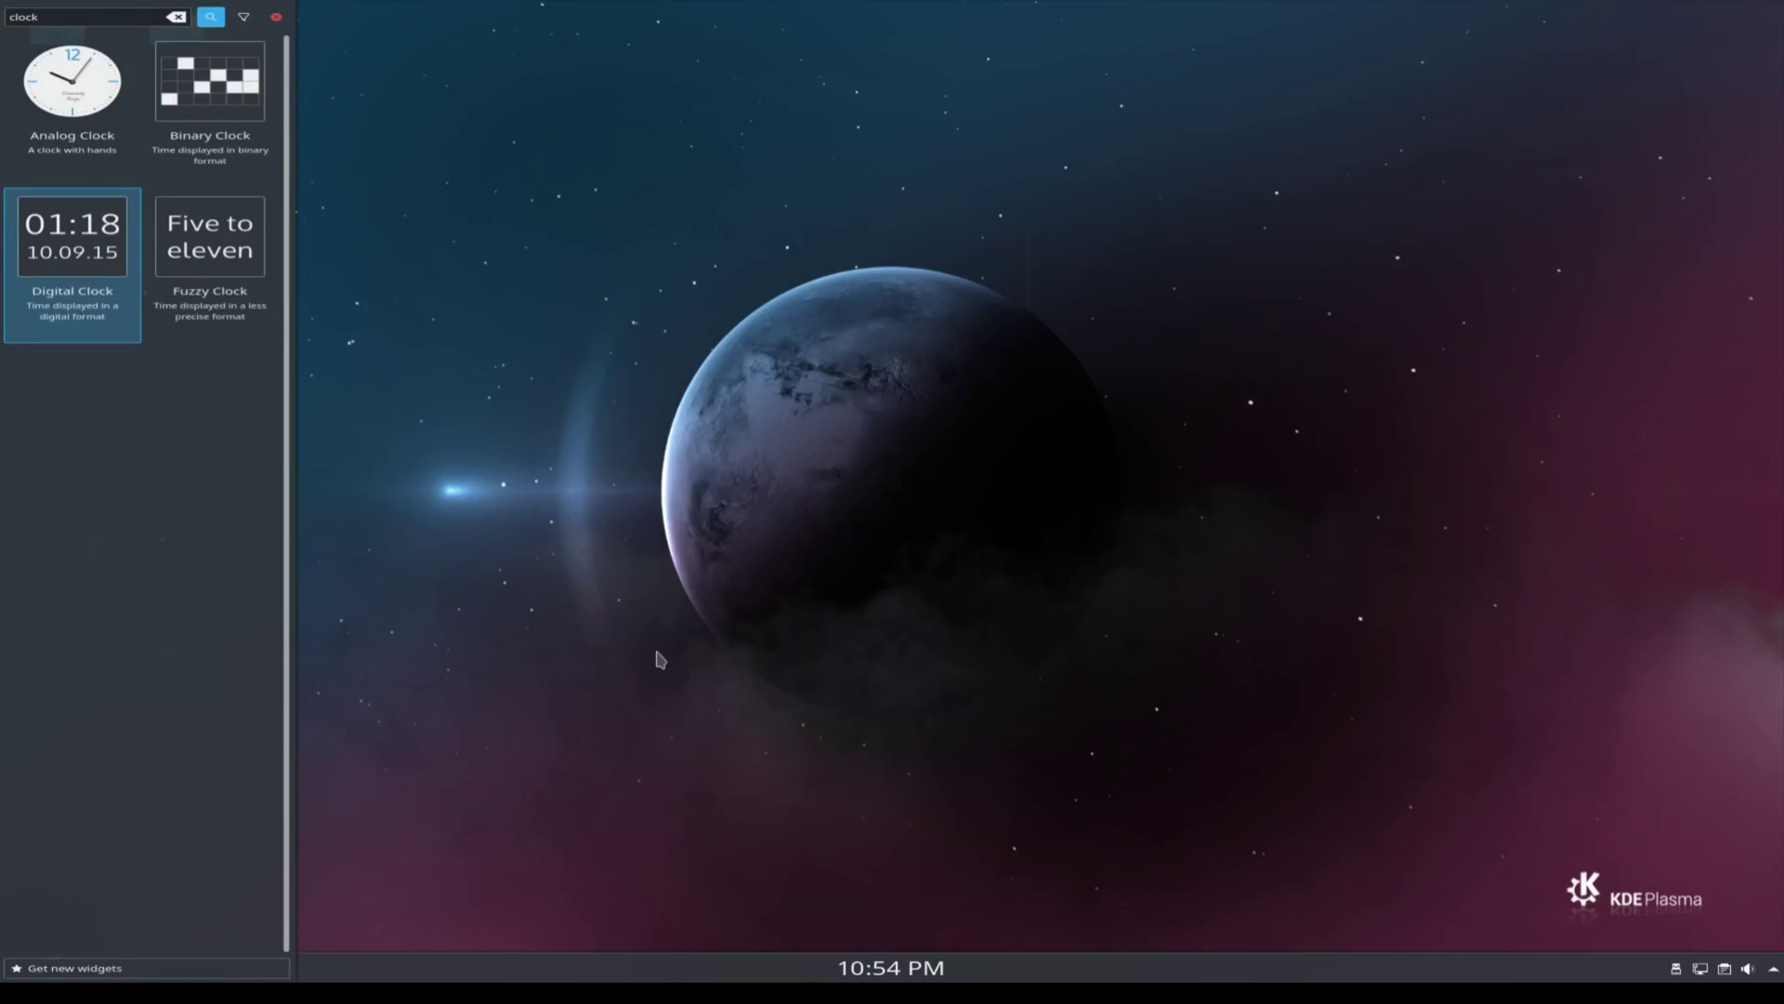
Drag a Task Manager widget onto the bottom panel.
left_click(276, 17)
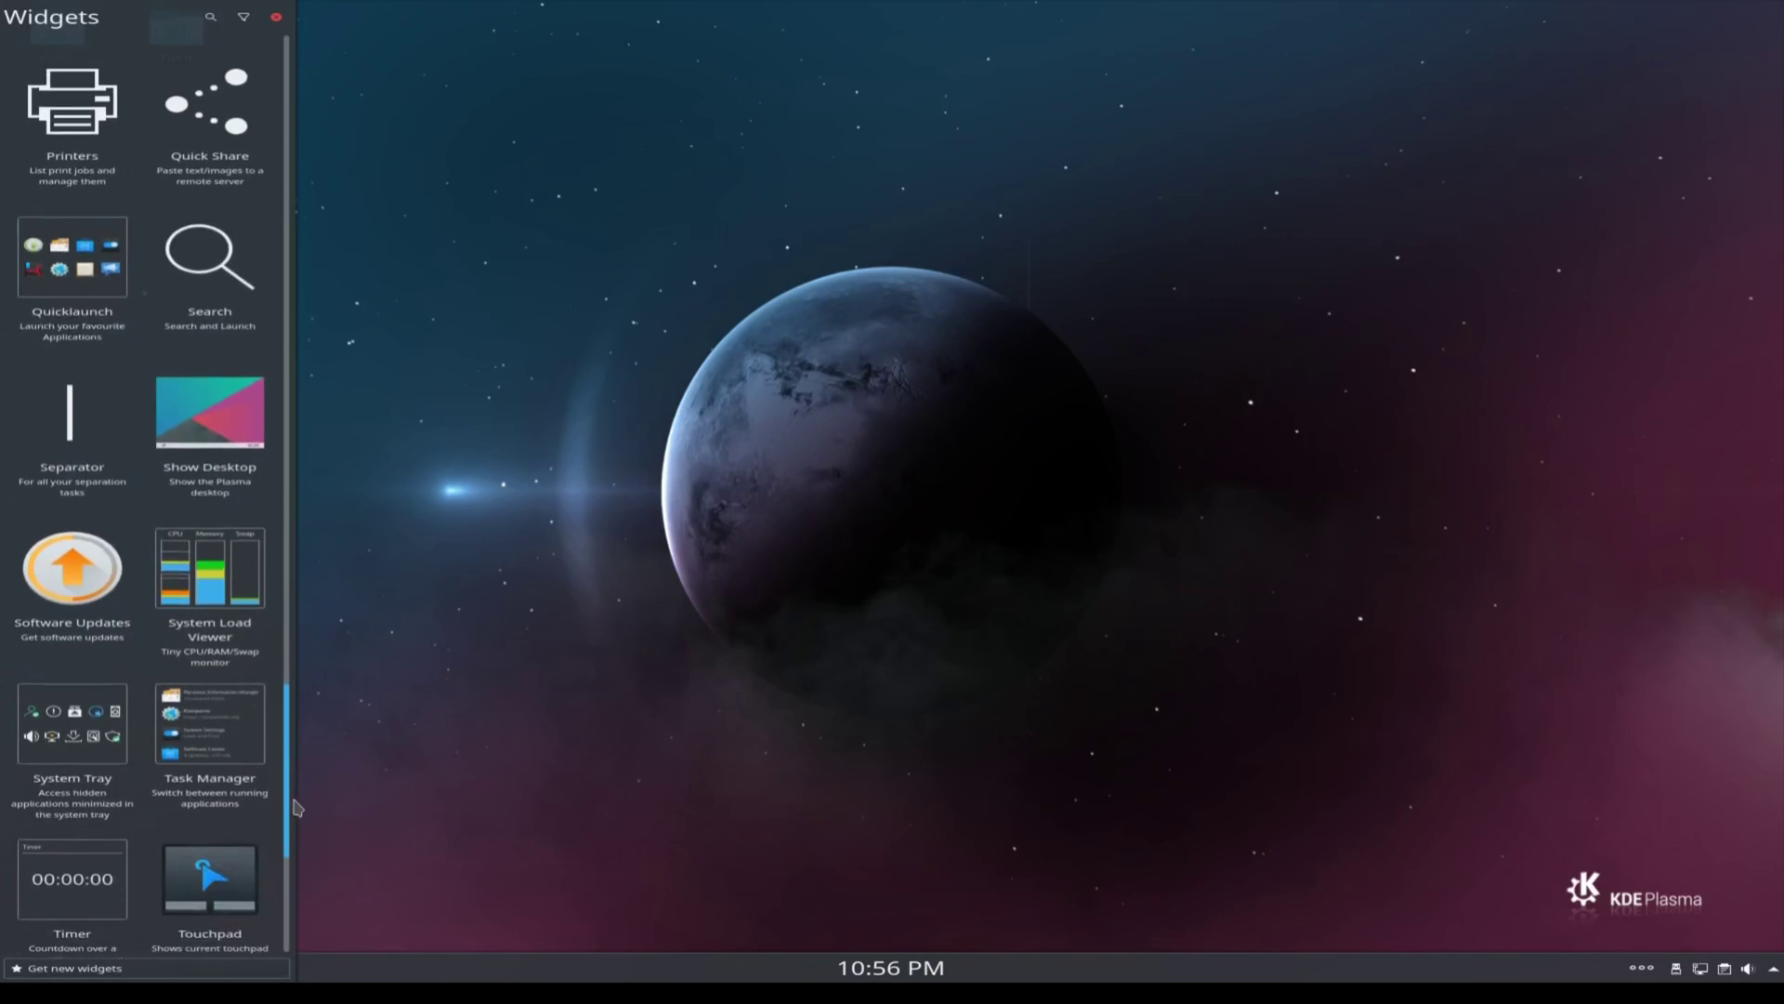
scroll(289, 830, "down", 3)
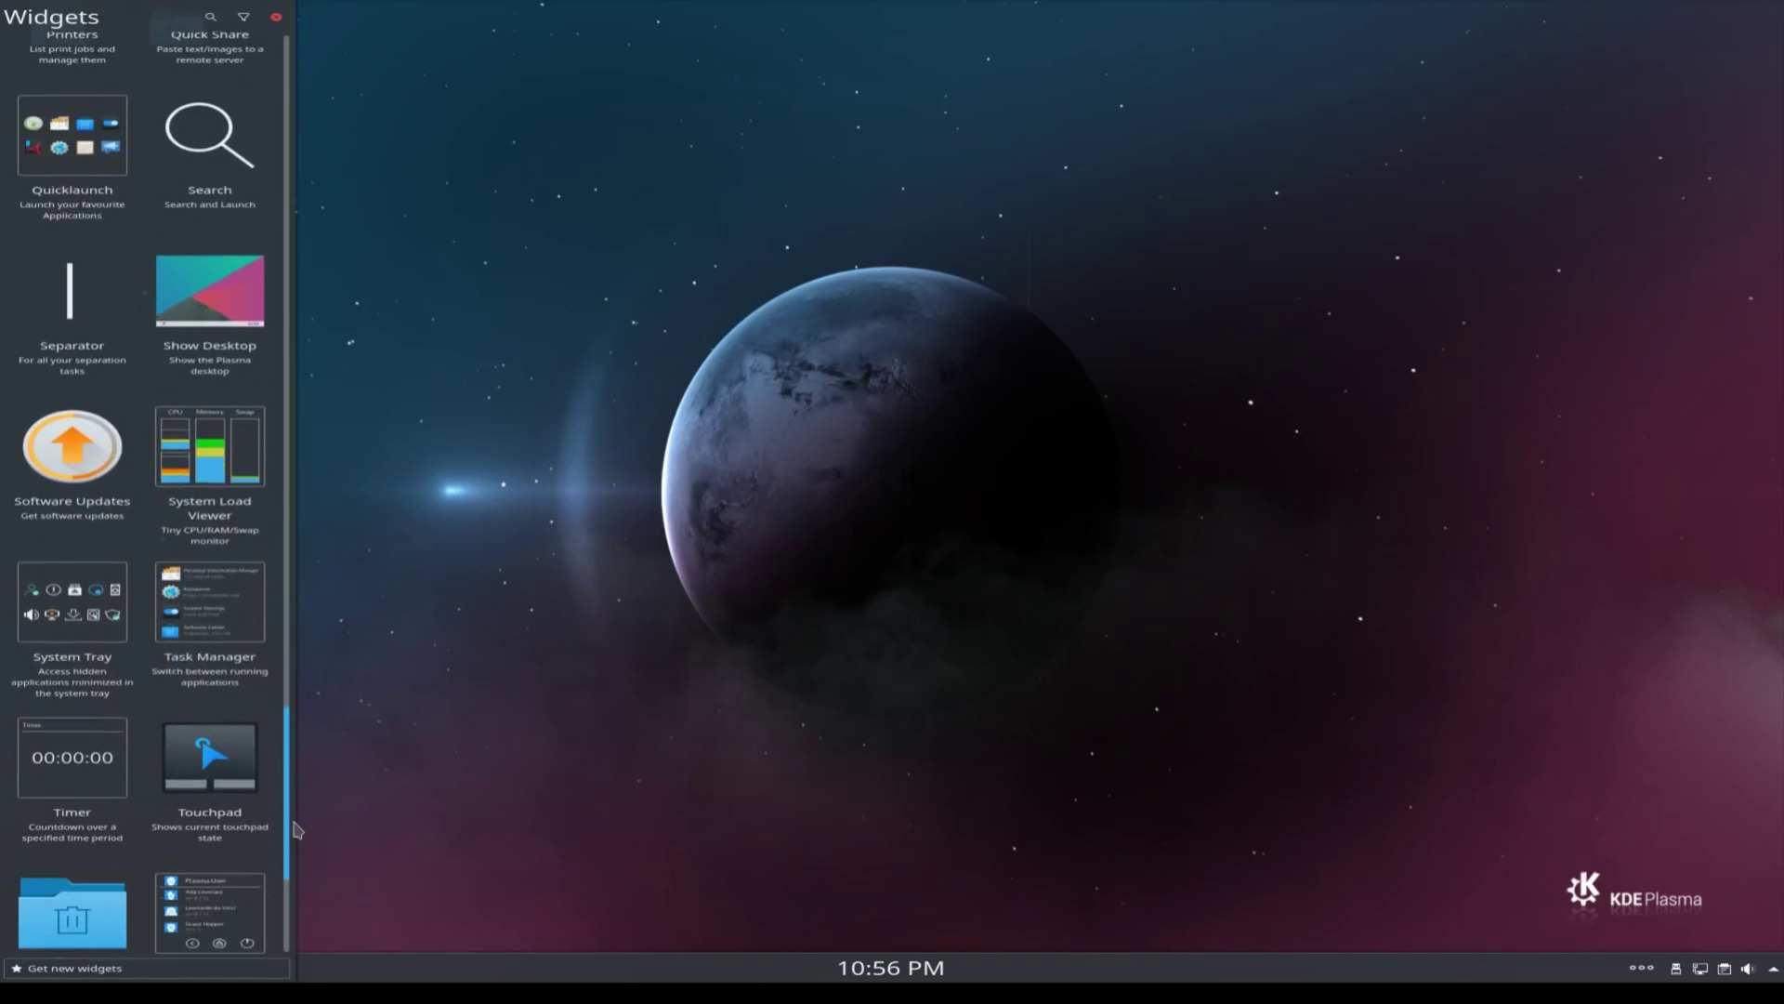
scroll(296, 831, "down", 1)
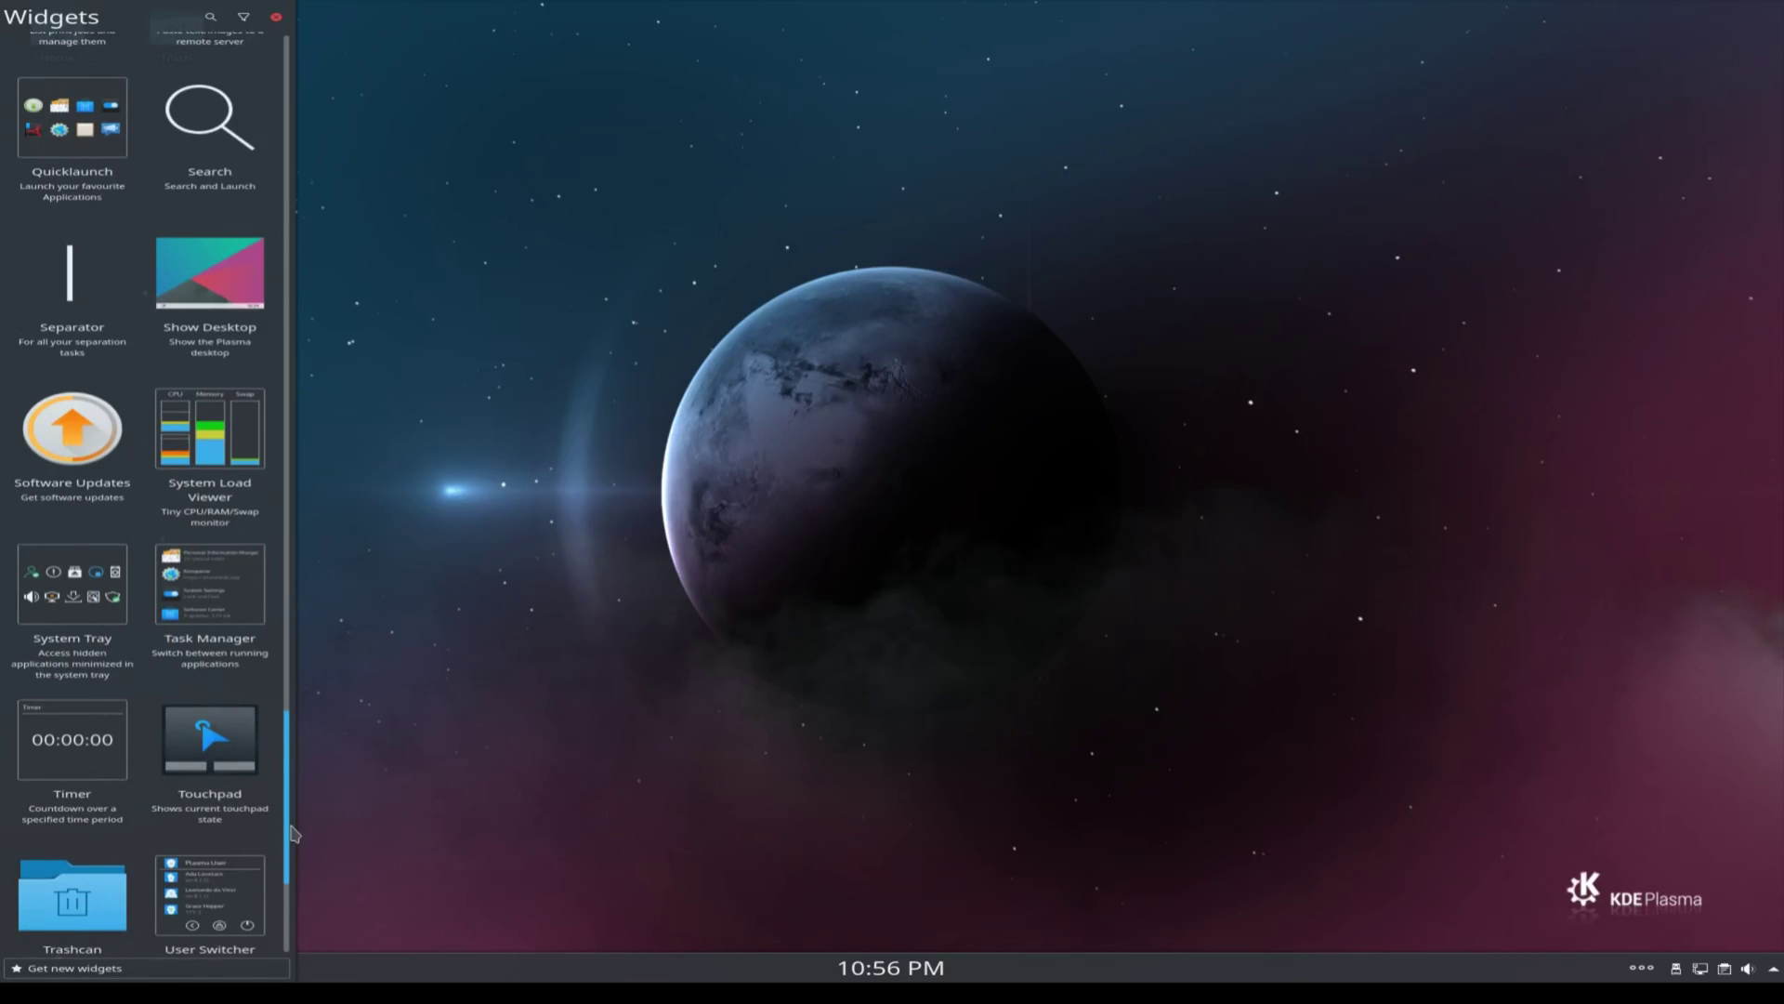
left_click_drag(210, 600, 219, 974)
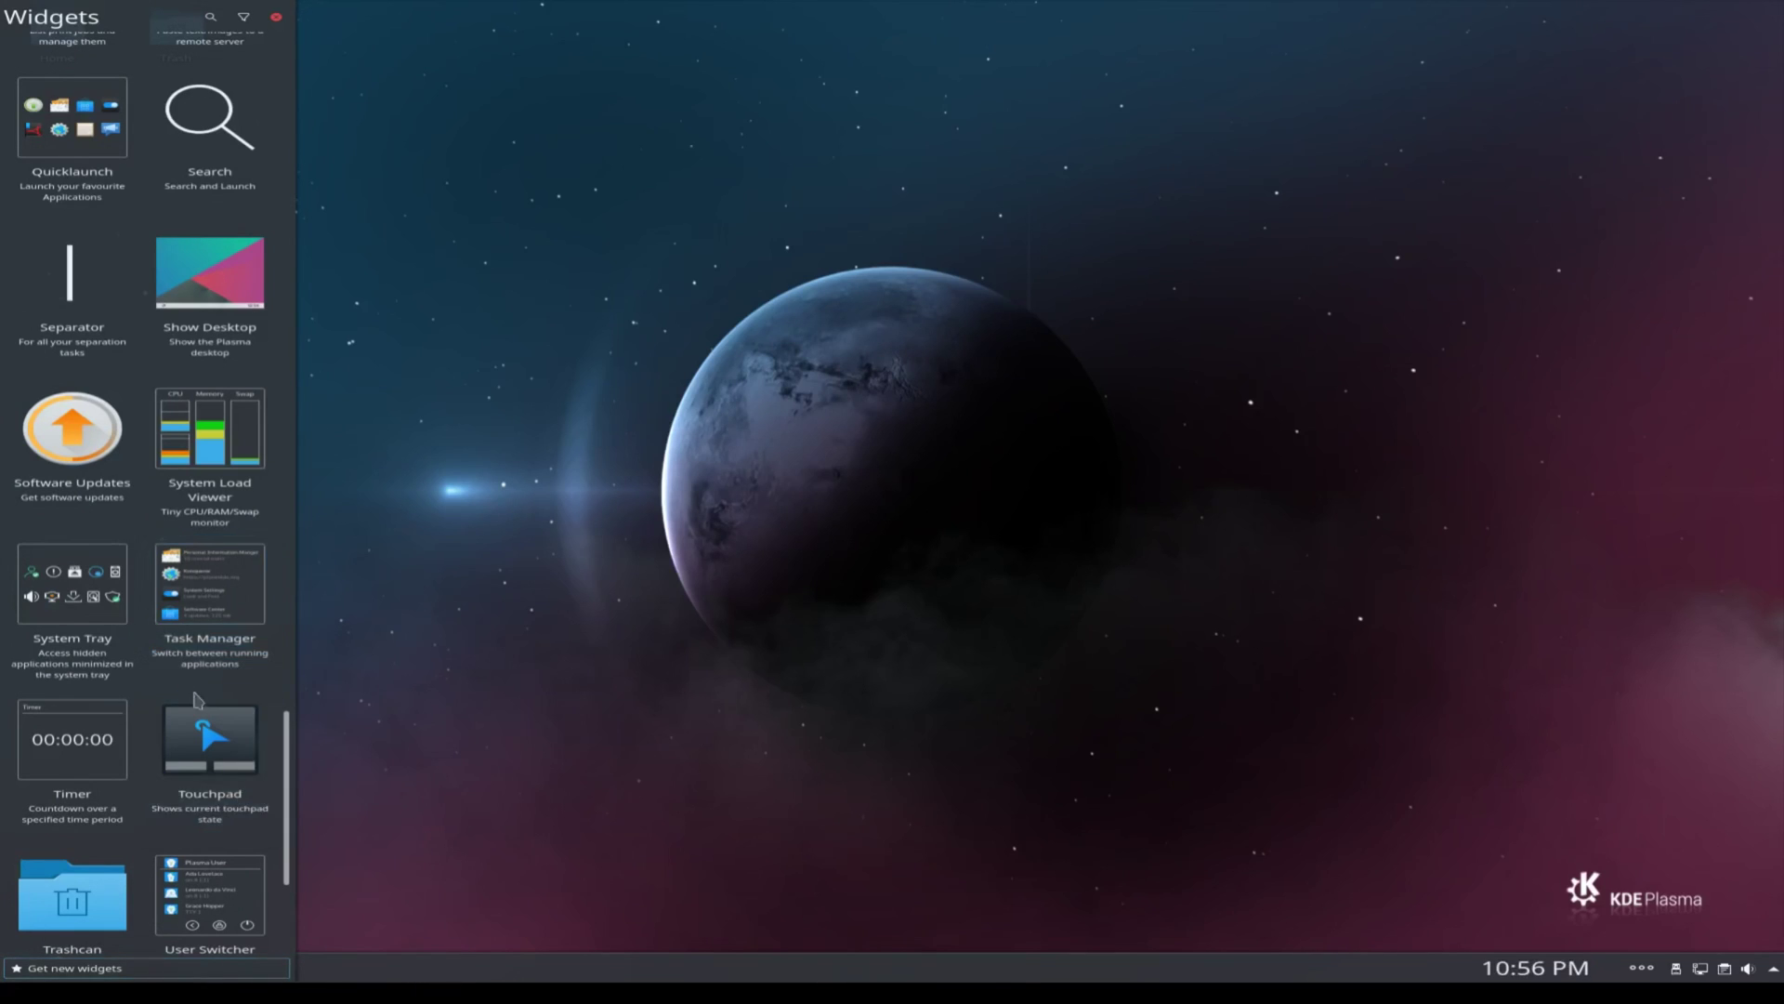
scroll(204, 711, "down", 4)
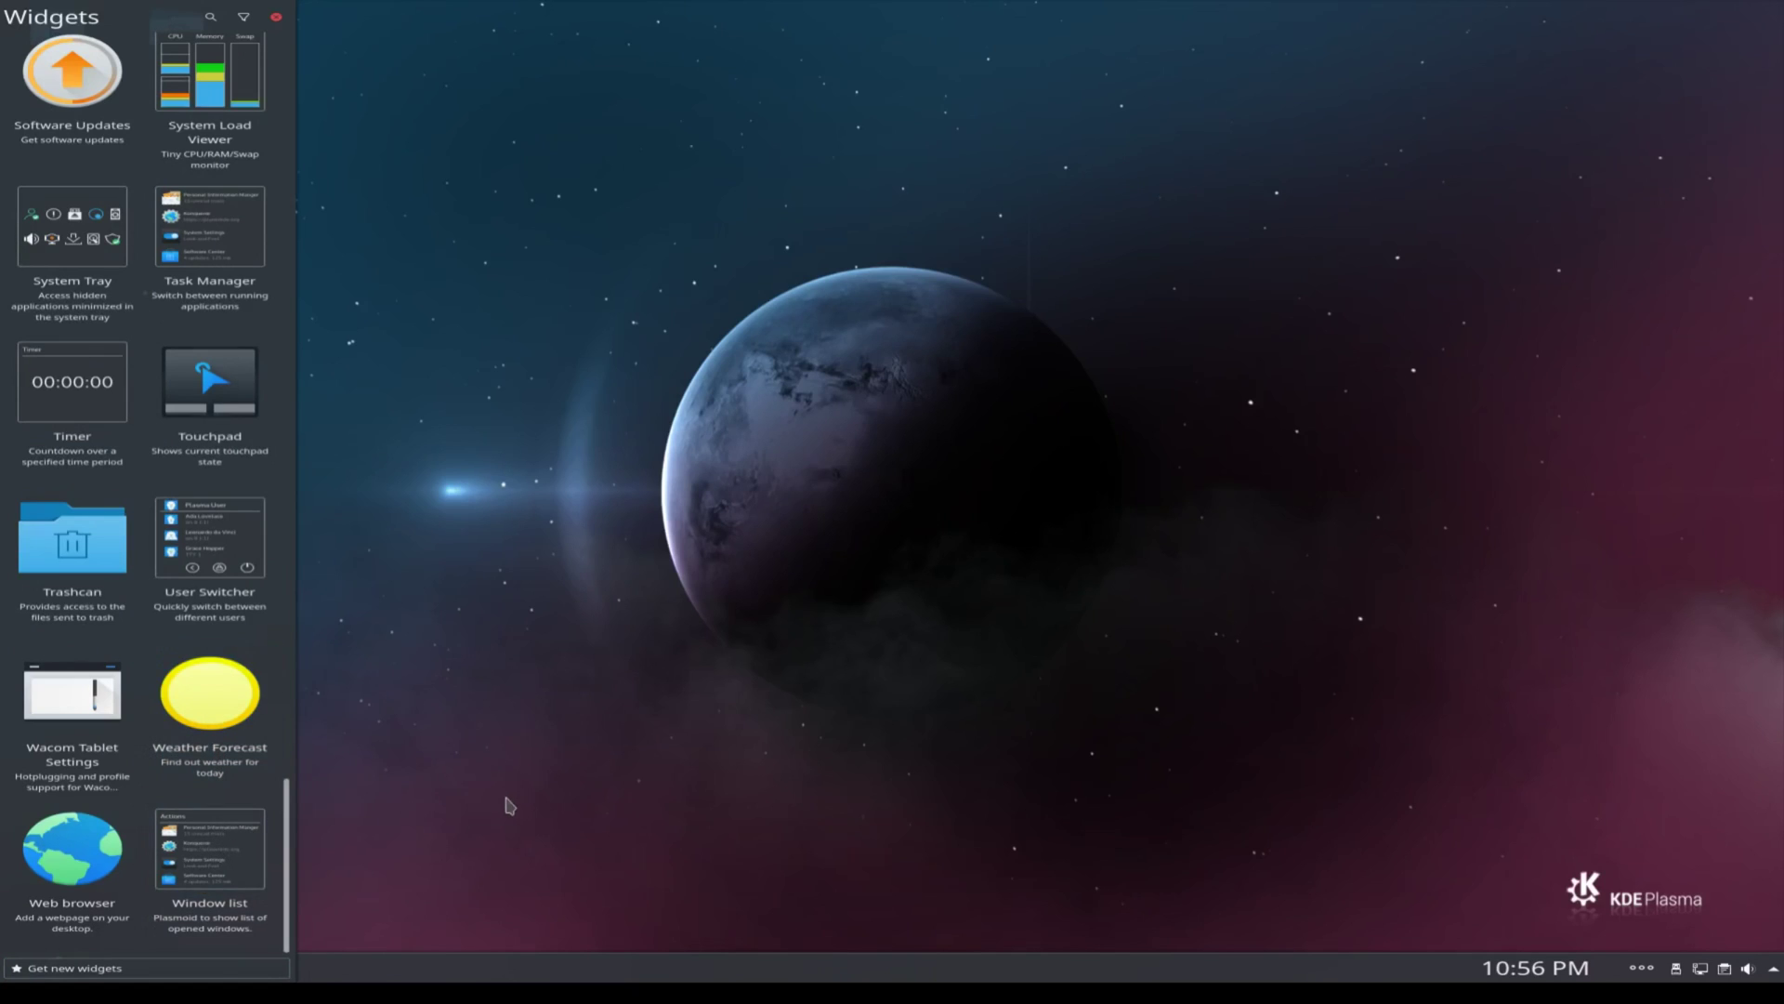
scroll(209, 93, "up", 1)
left_click(276, 19)
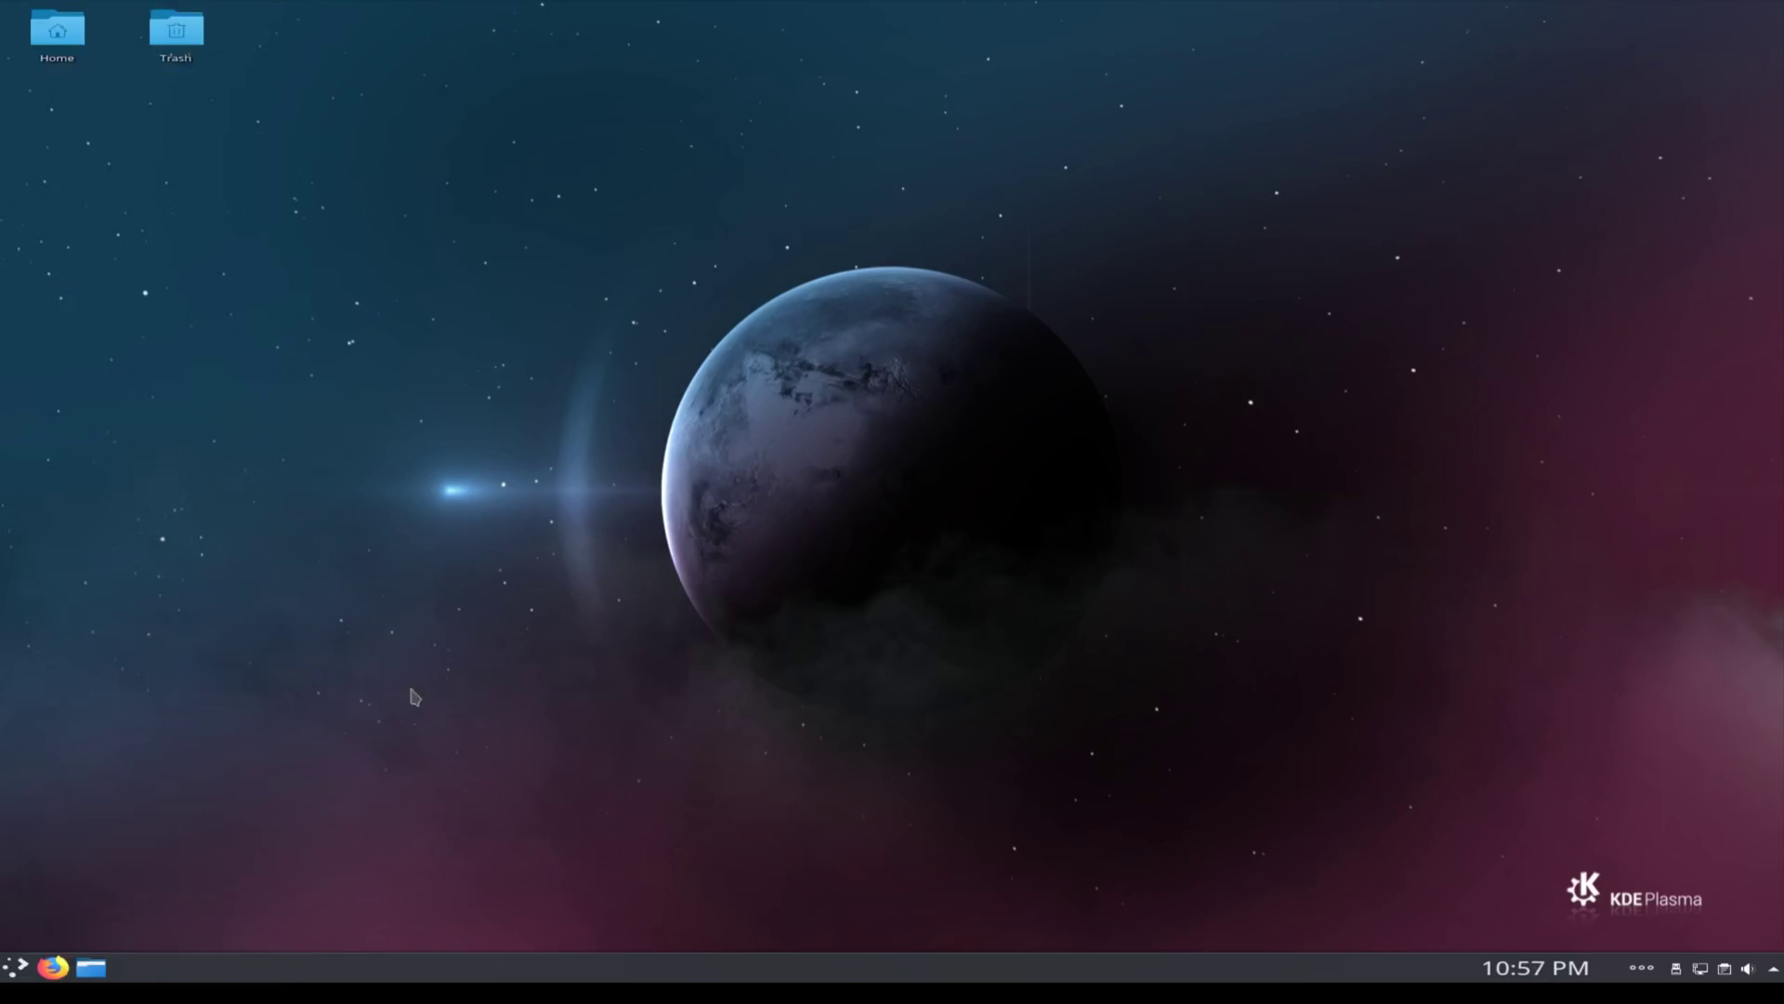
left_click(91, 967)
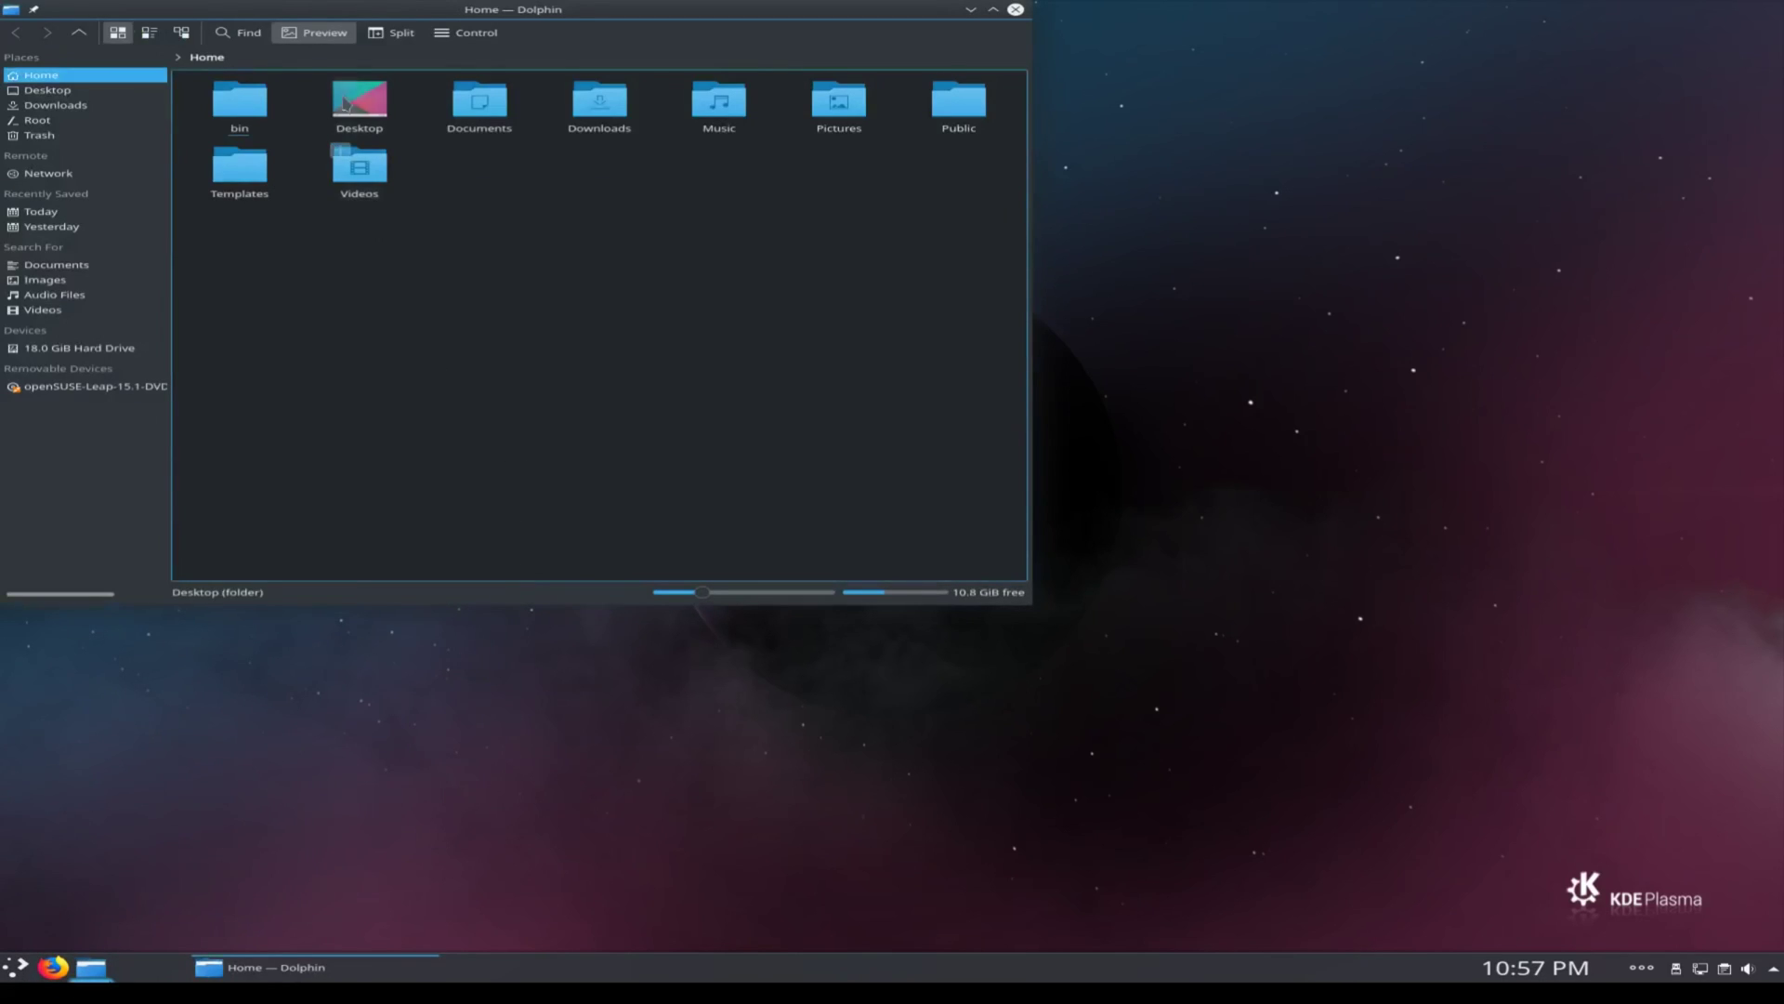
double_click(514, 110)
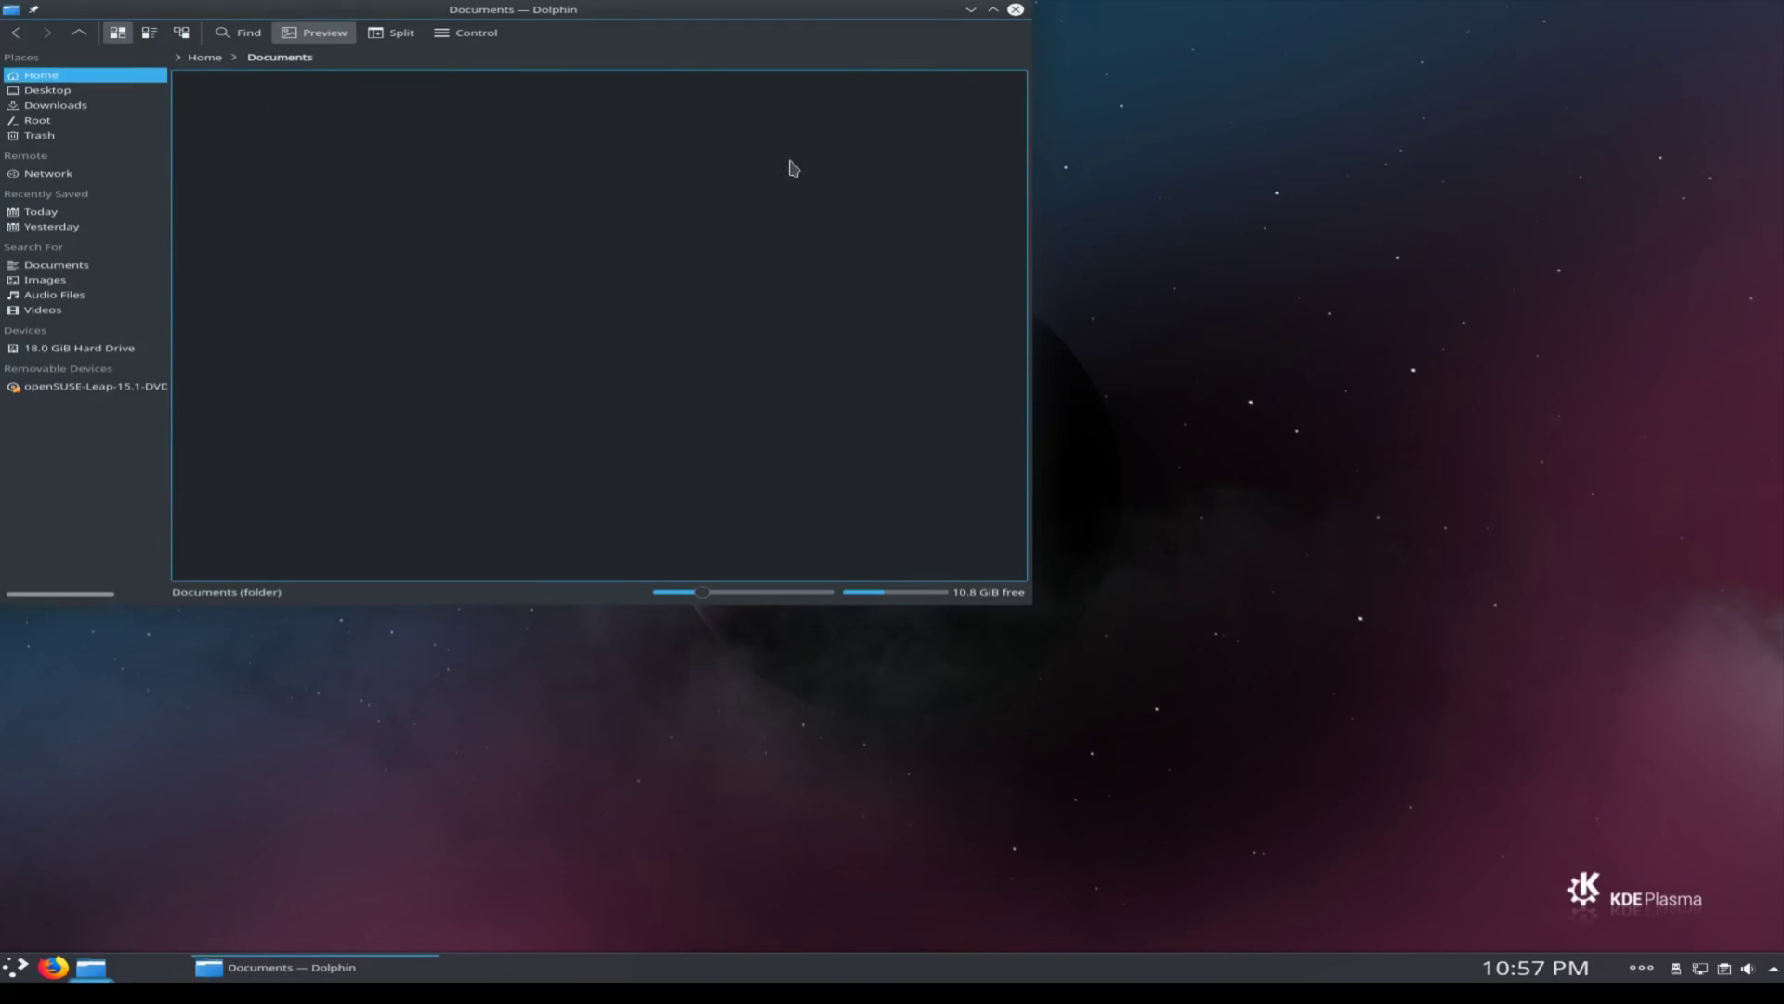
left_click(1015, 10)
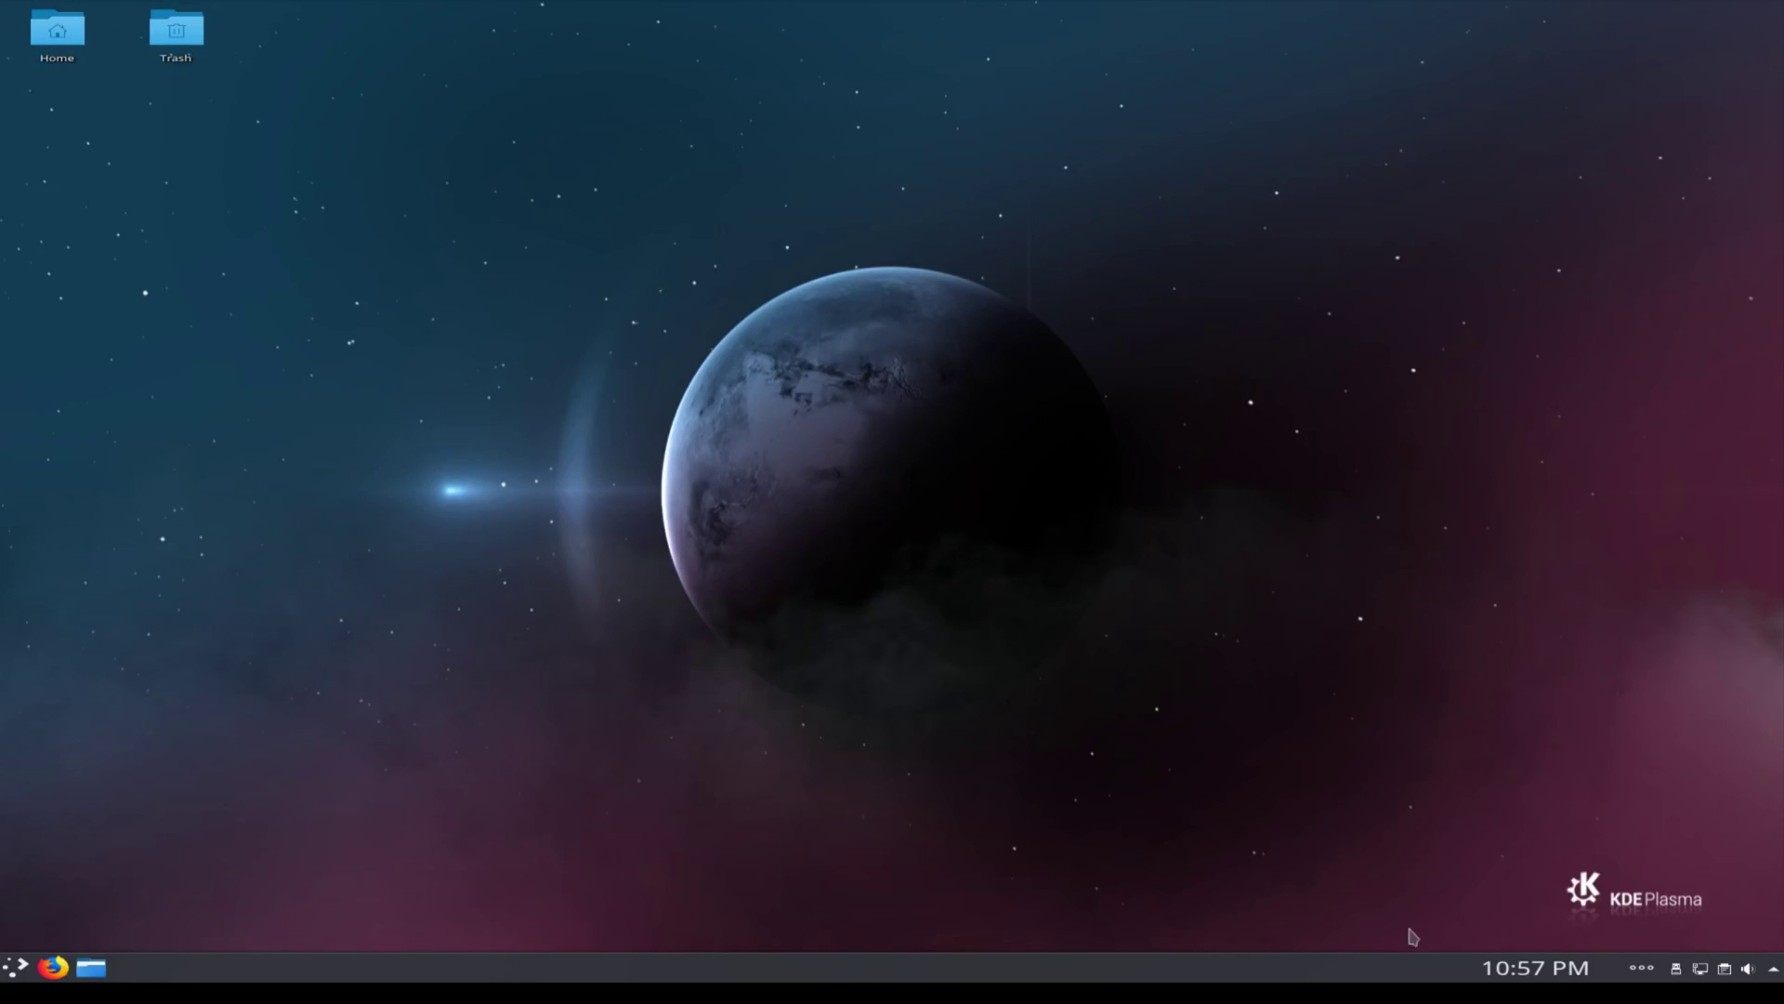
right_click(1459, 971)
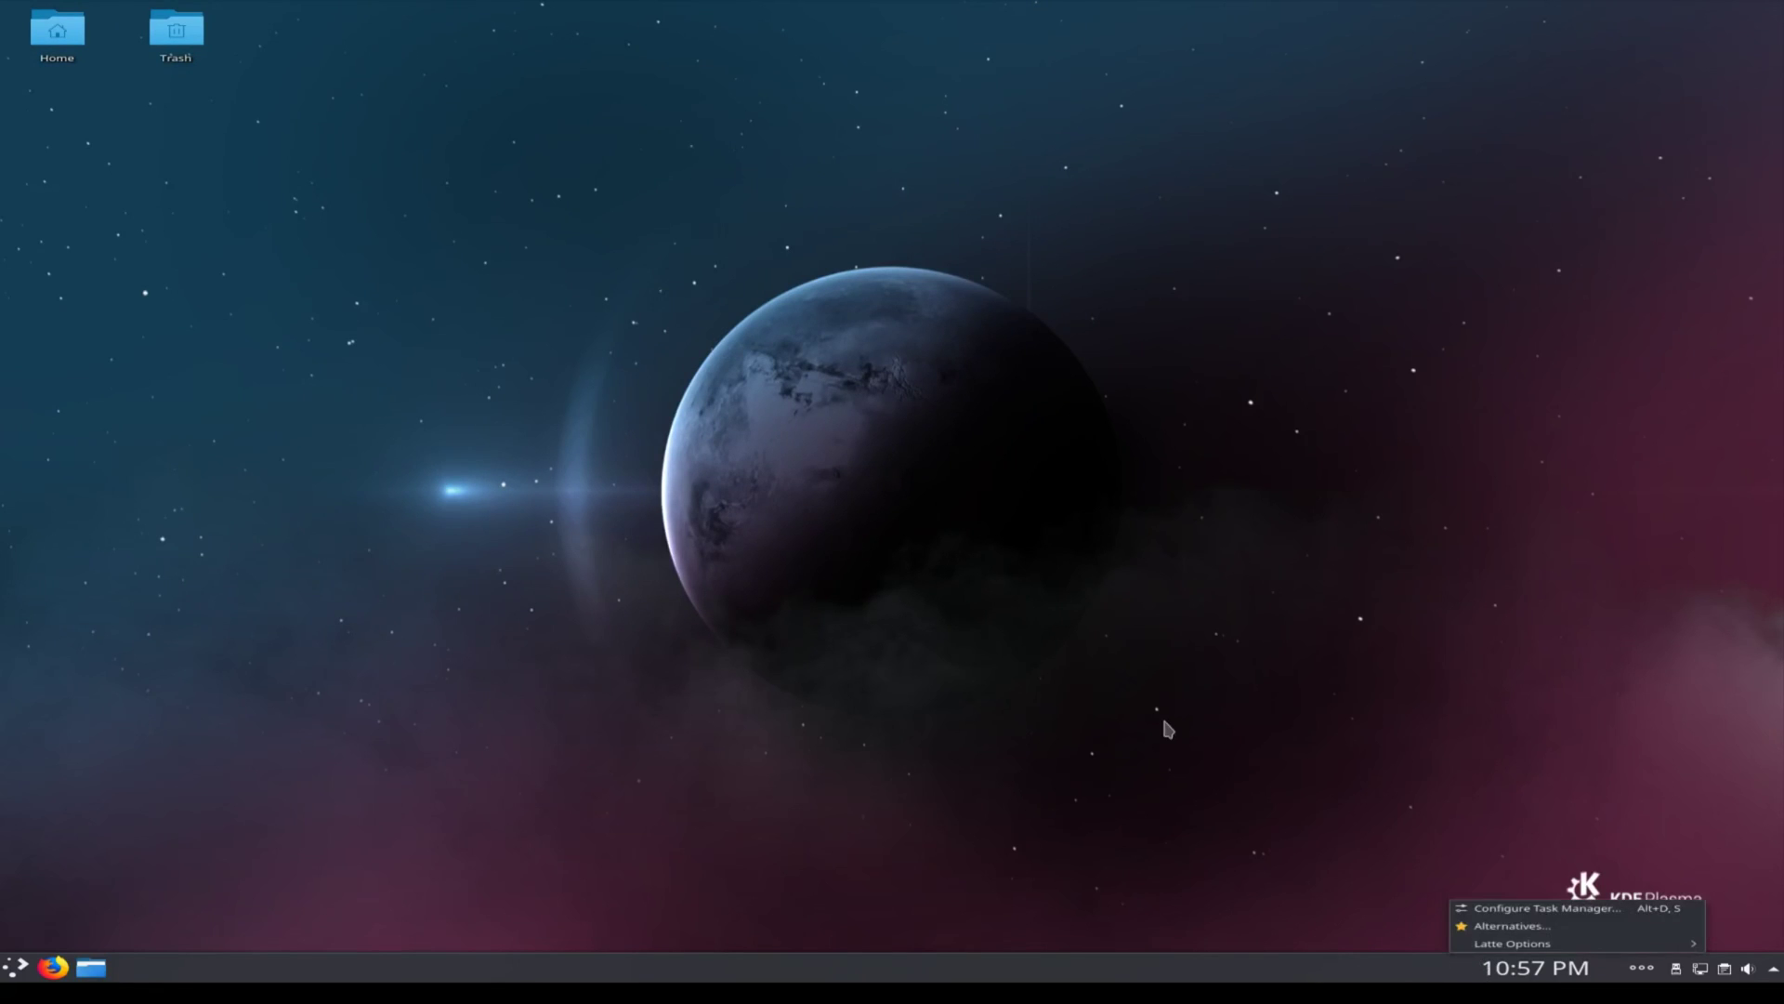
left_click(1162, 715)
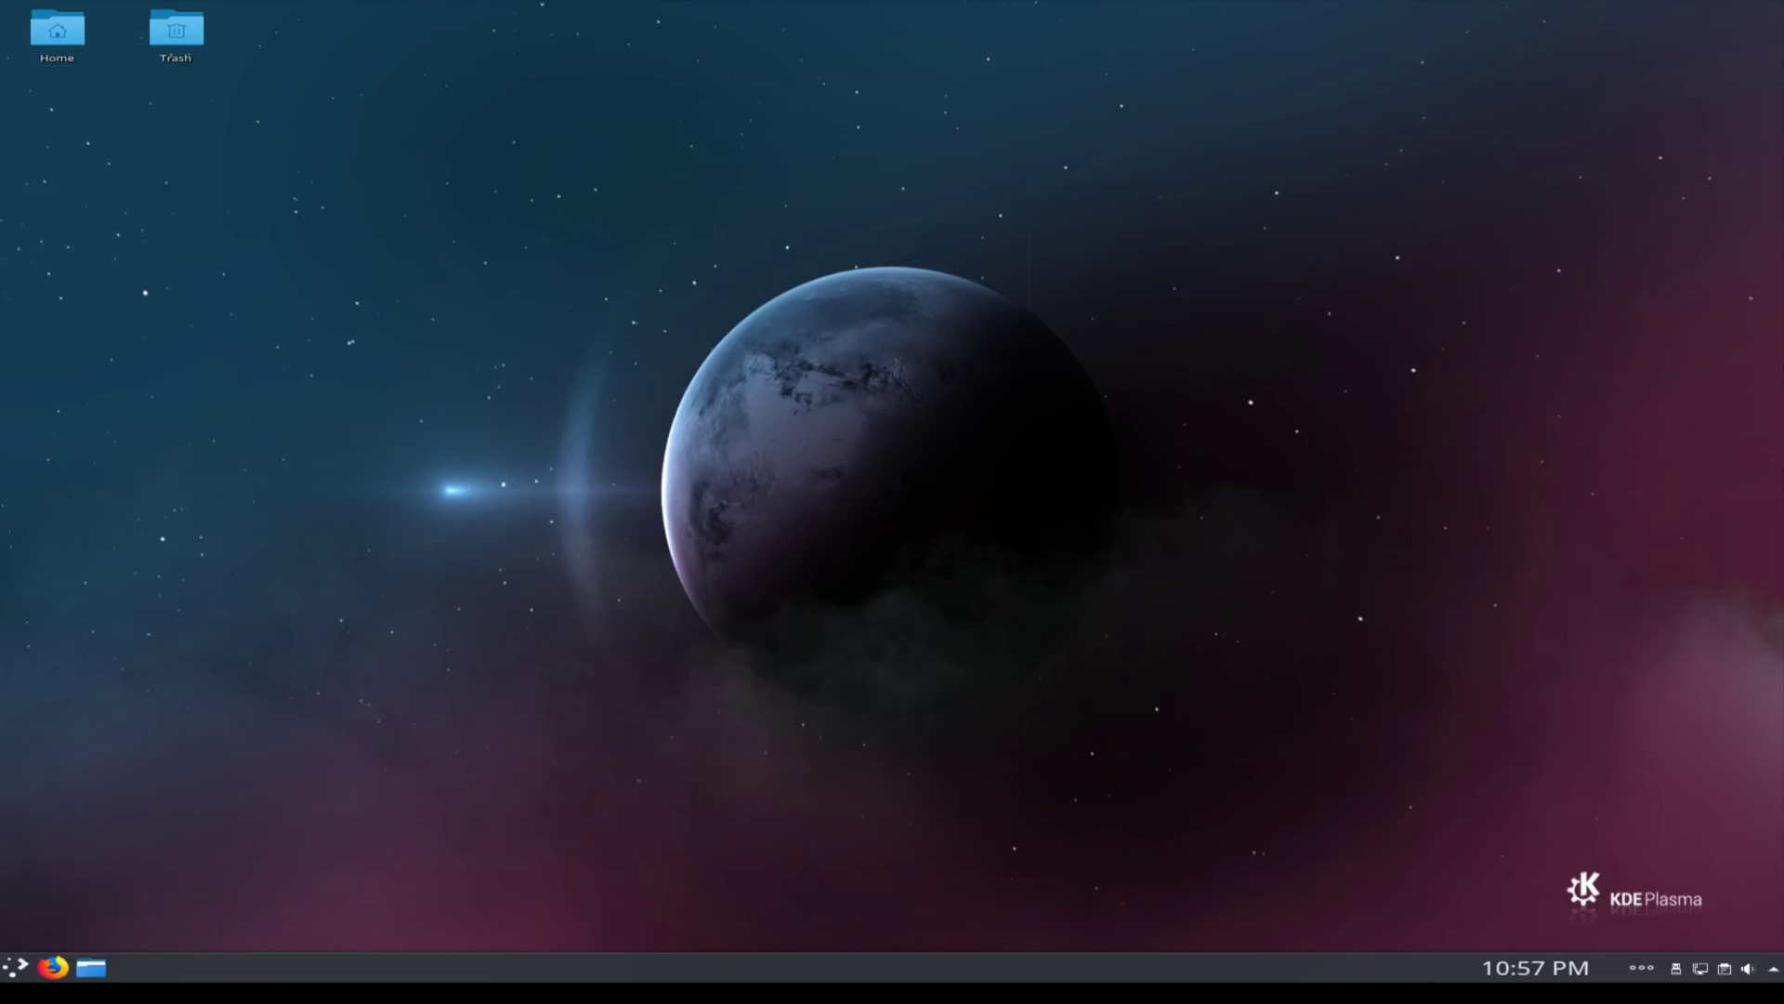